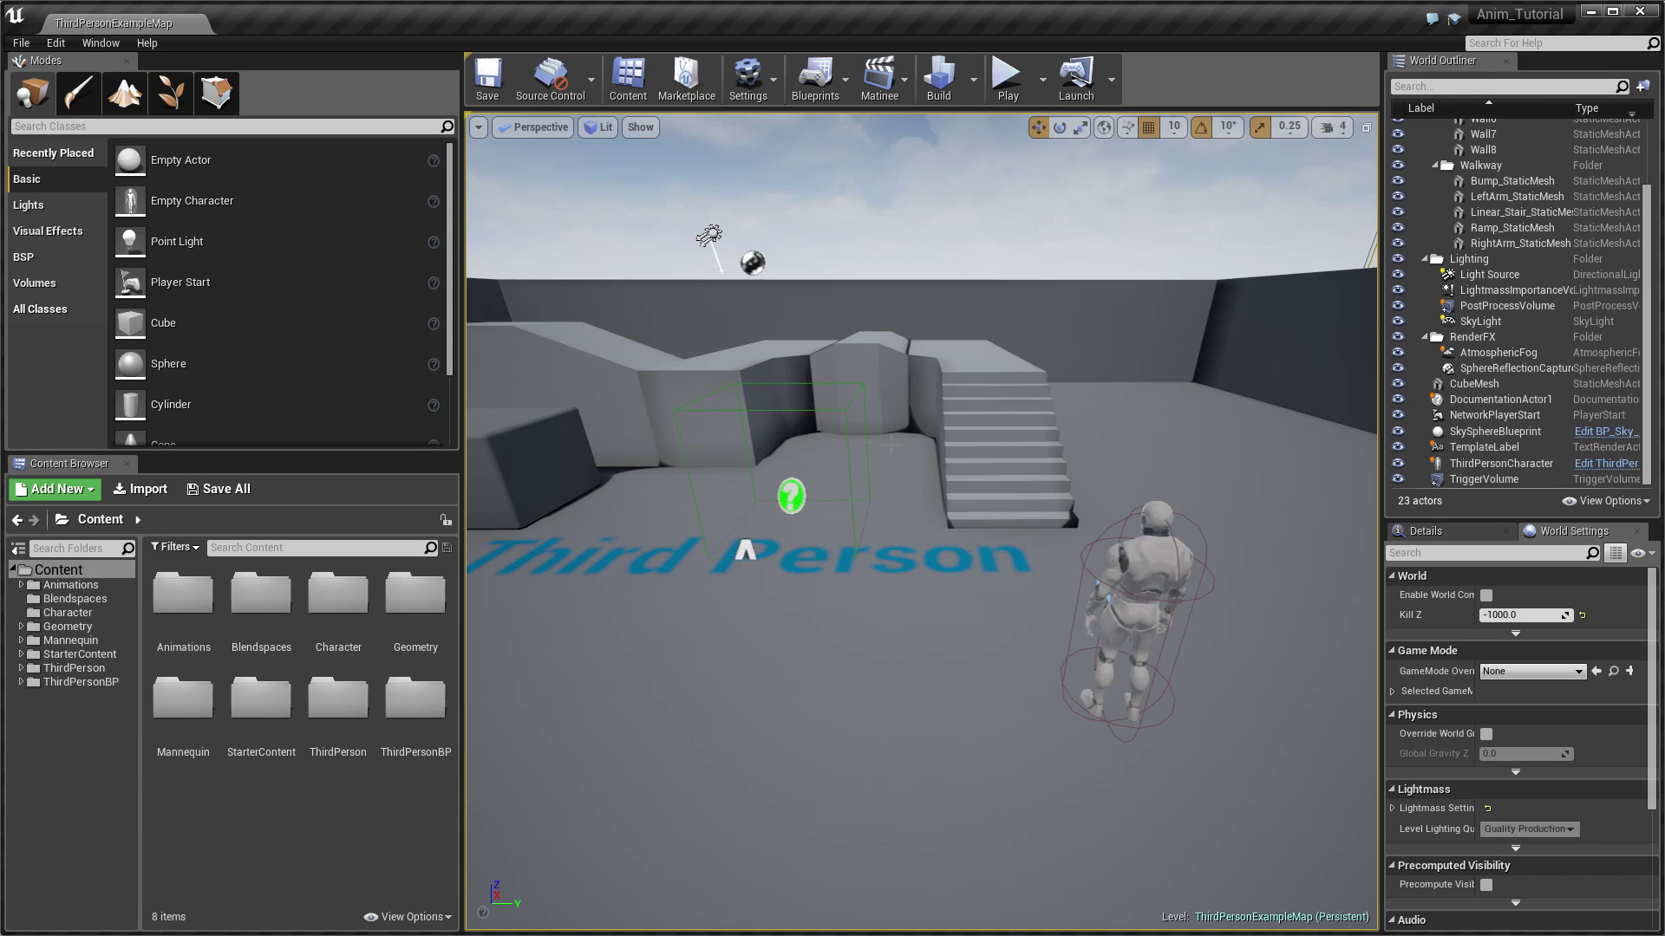
Step: Play-test the third-person level, running the character in all directions and making it jump
right_click_drag(876, 442, 867, 420)
scroll(1074, 399, "up", 3)
scroll(1074, 399, "down", 2)
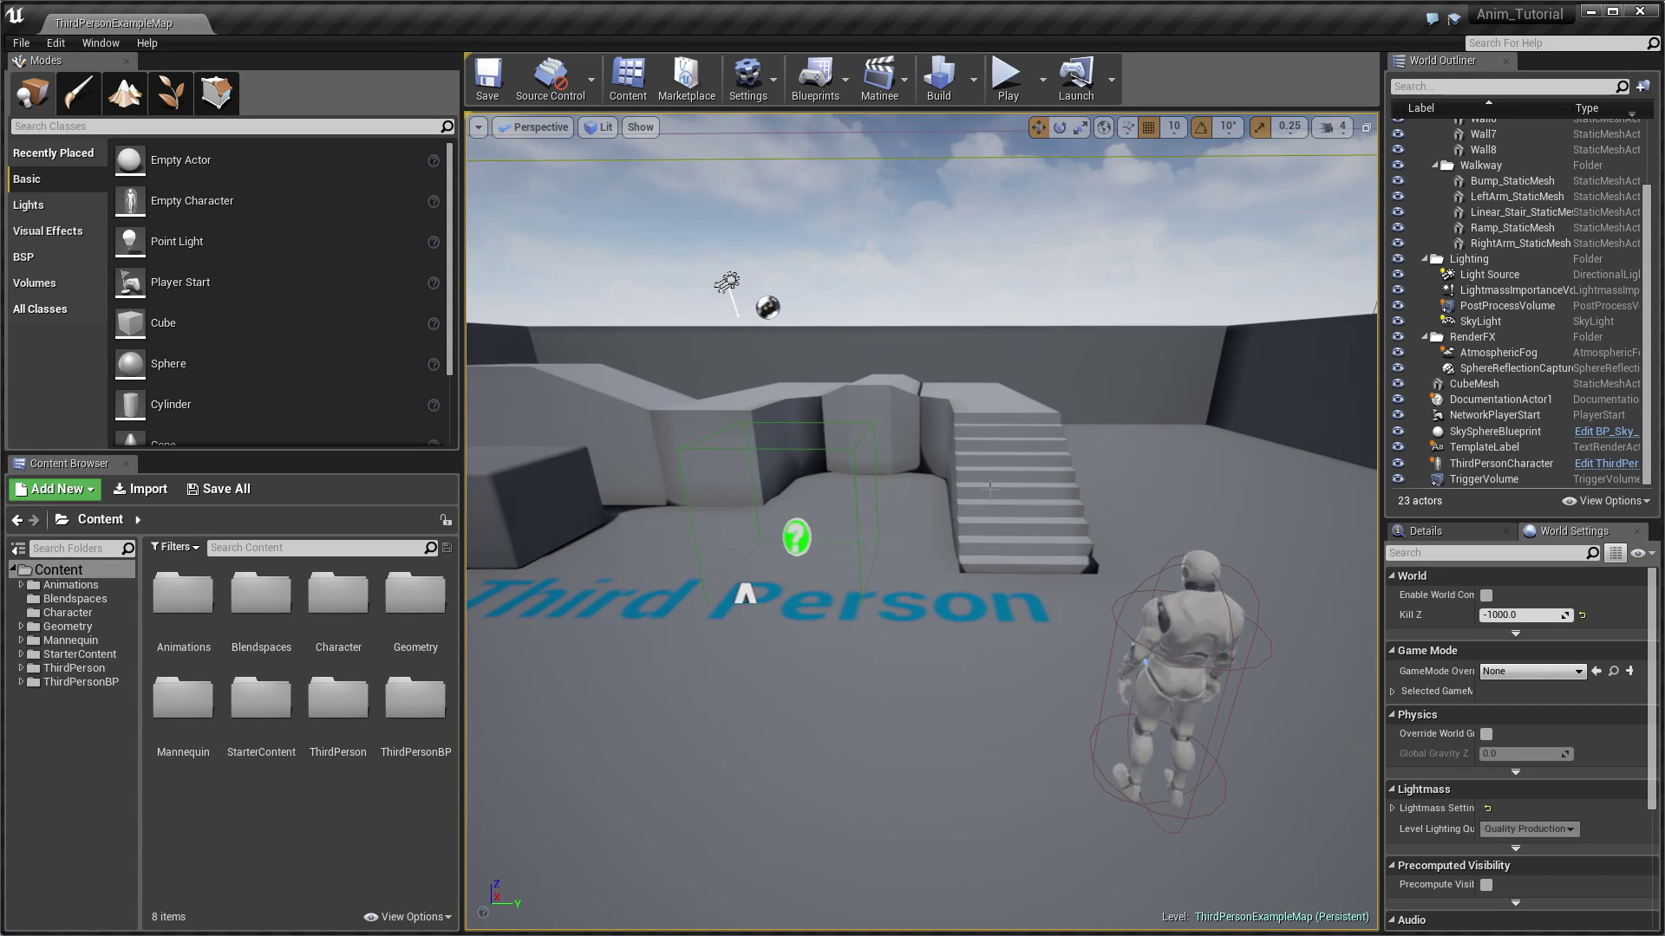
left_click(1006, 76)
key("a")
key("s")
key("d")
key("w")
key("a")
key("s")
key("d")
key("a")
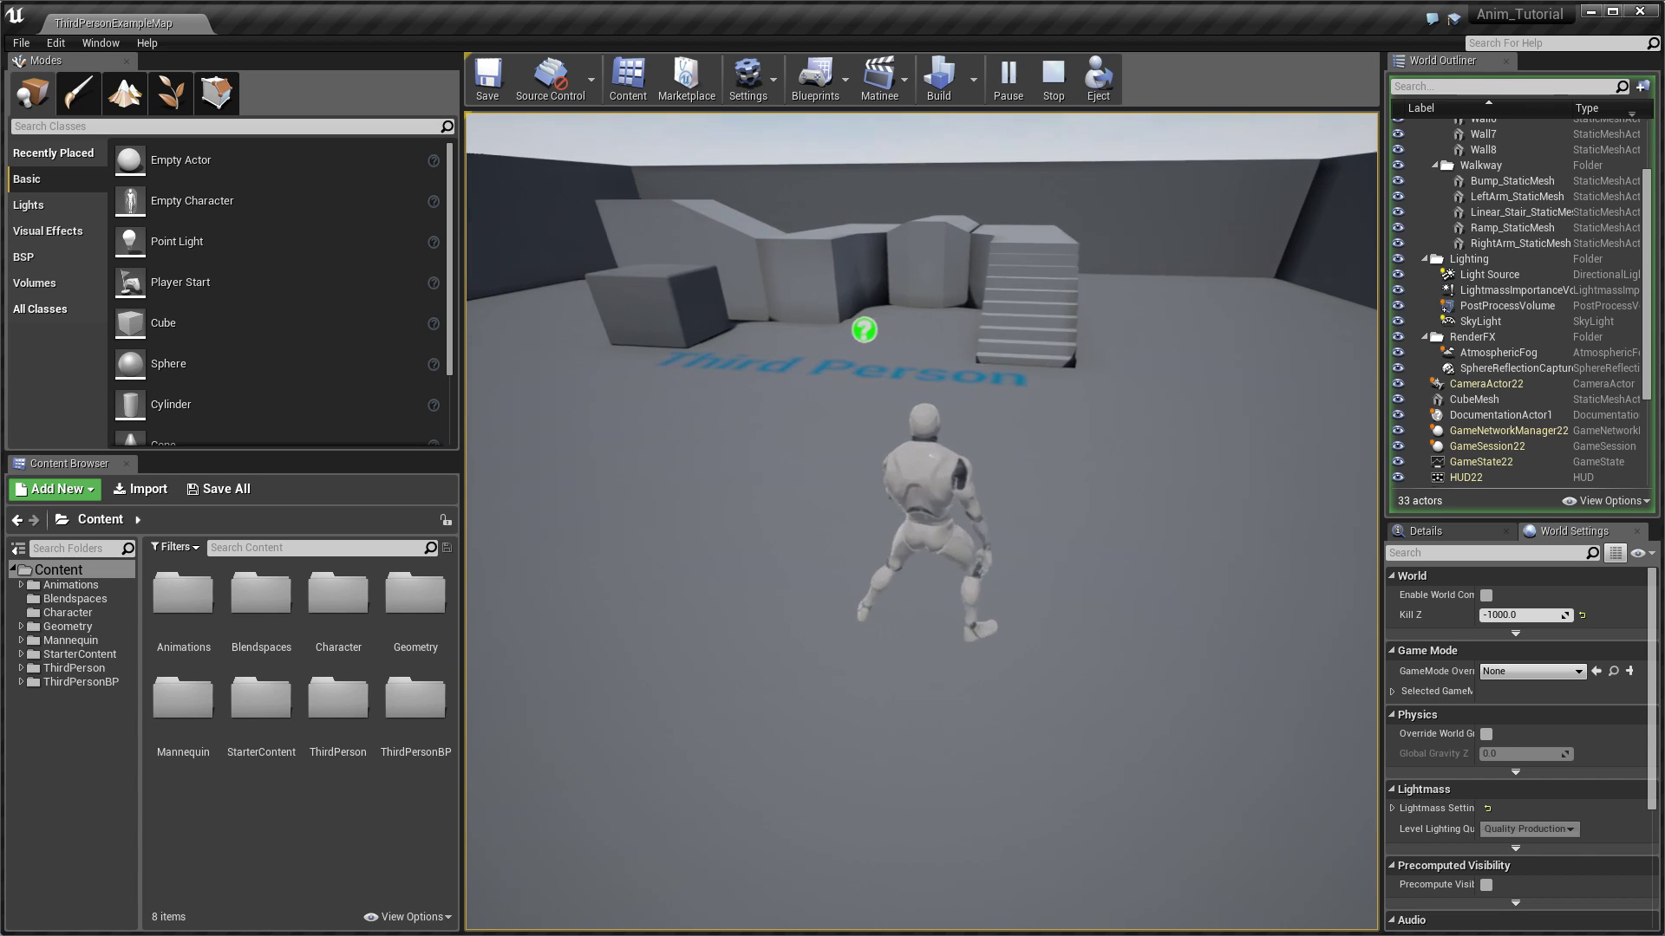
key("w")
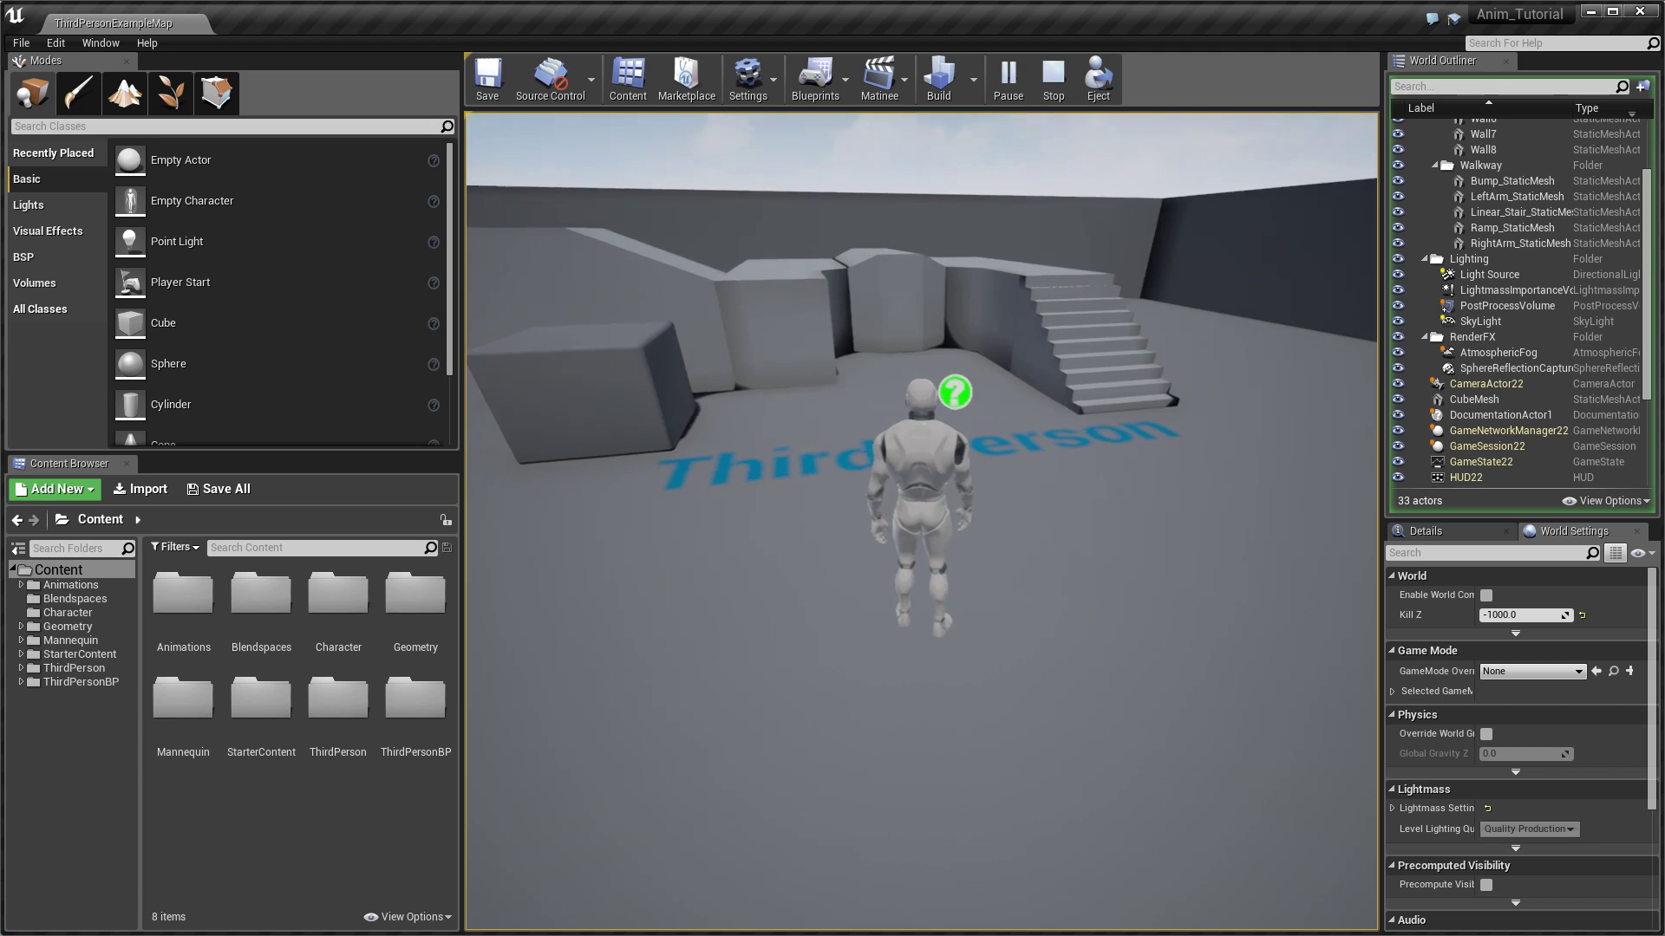
key("s")
key("w")
key("a")
key("w")
key("space")
key("w")
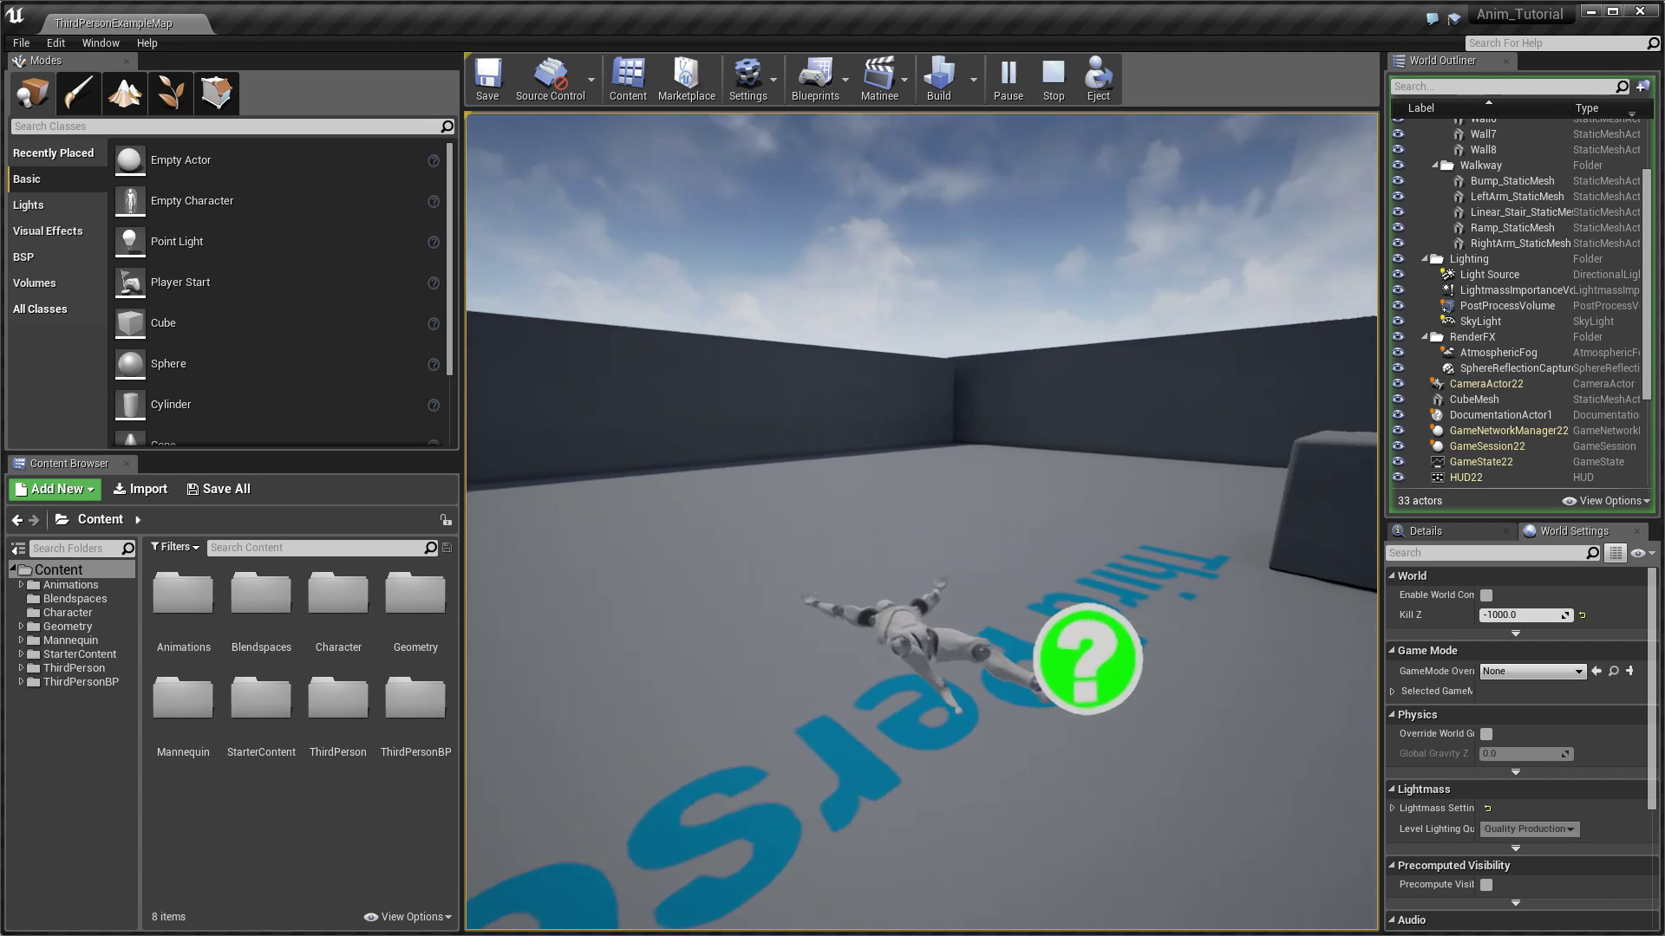
key("w")
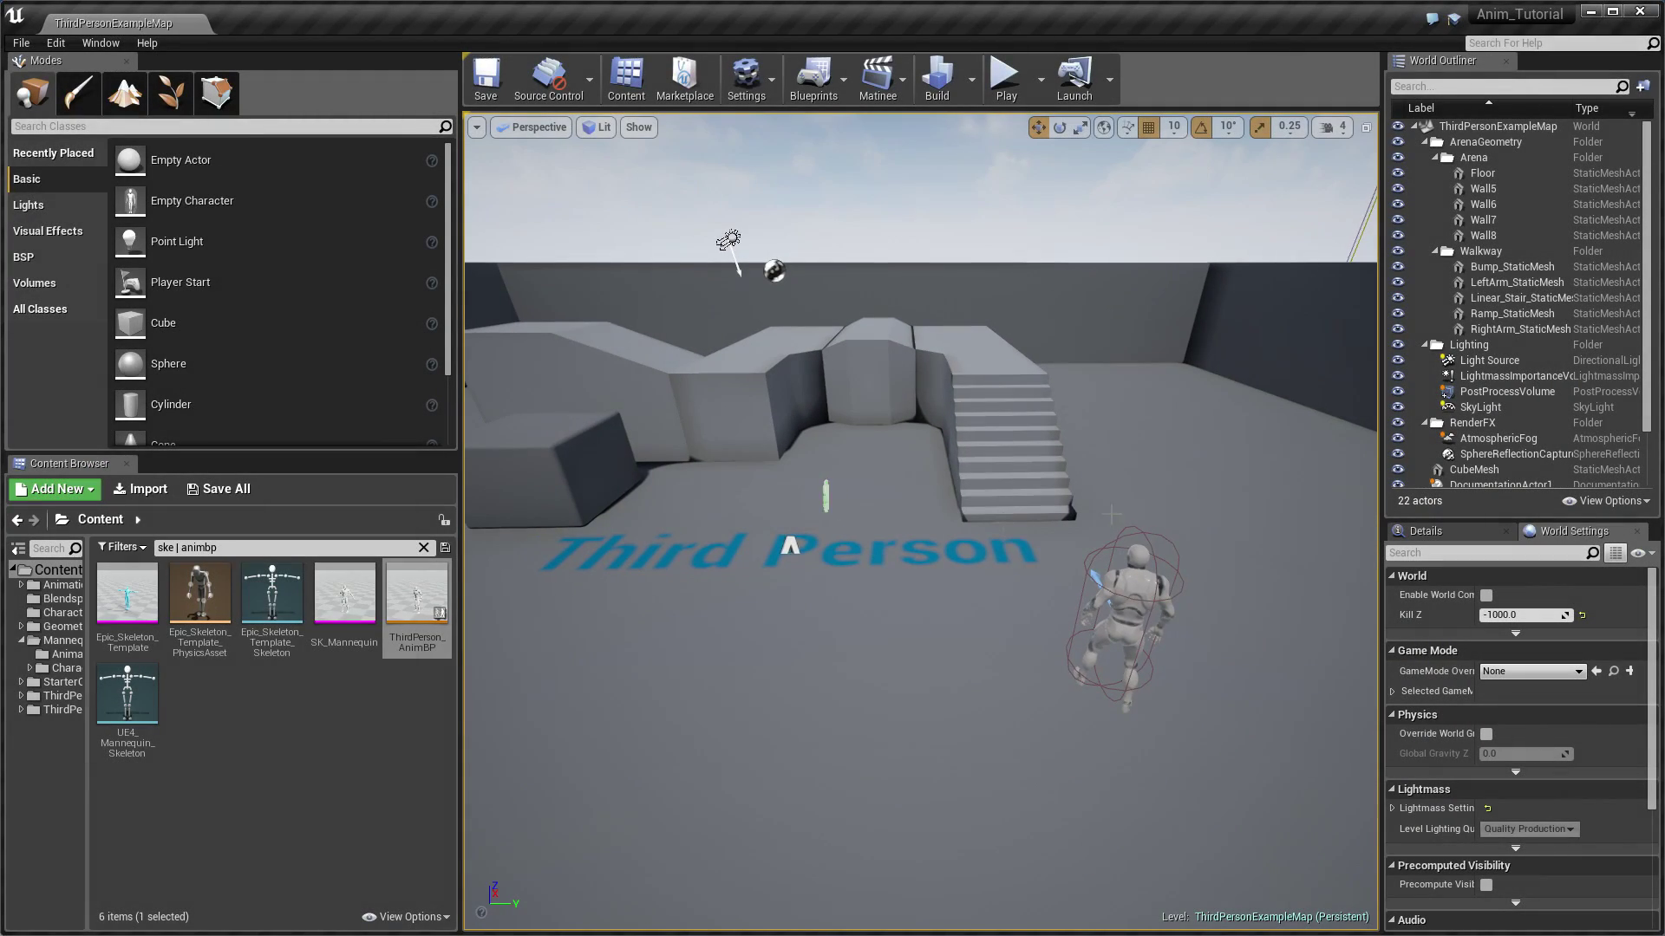
Step: Open and close the ThirdPersonCharacter blueprint, and play-test the level again with running and jumping before ending the session
left_click(1137, 563)
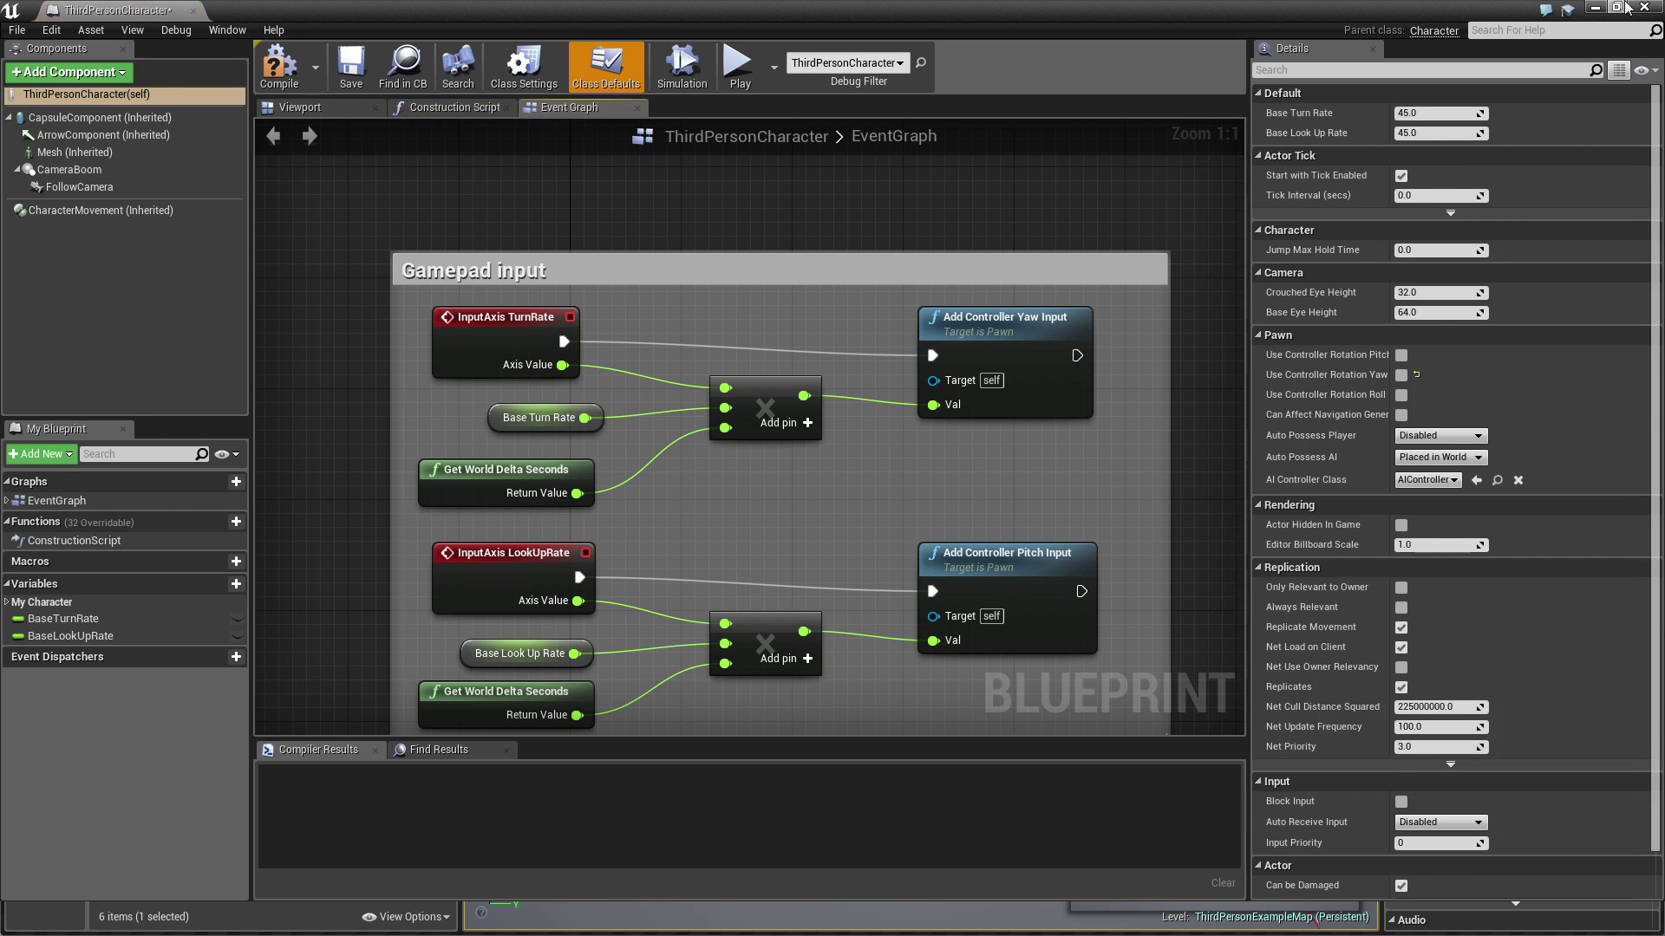
left_click(1643, 7)
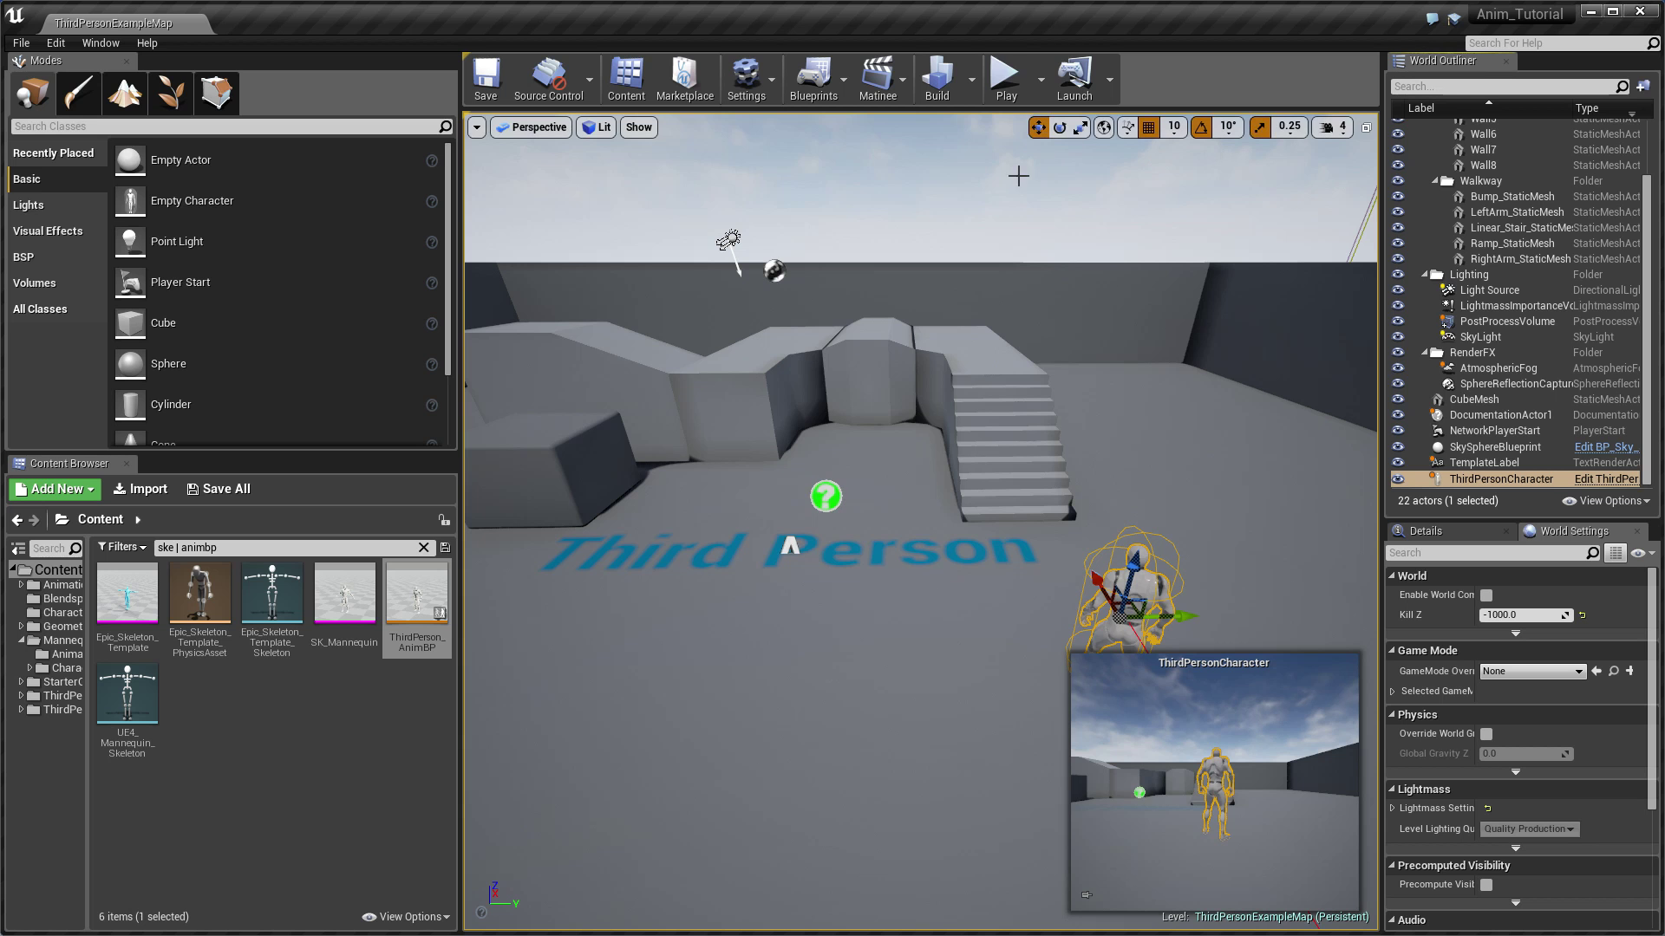
left_click(1005, 83)
key("w")
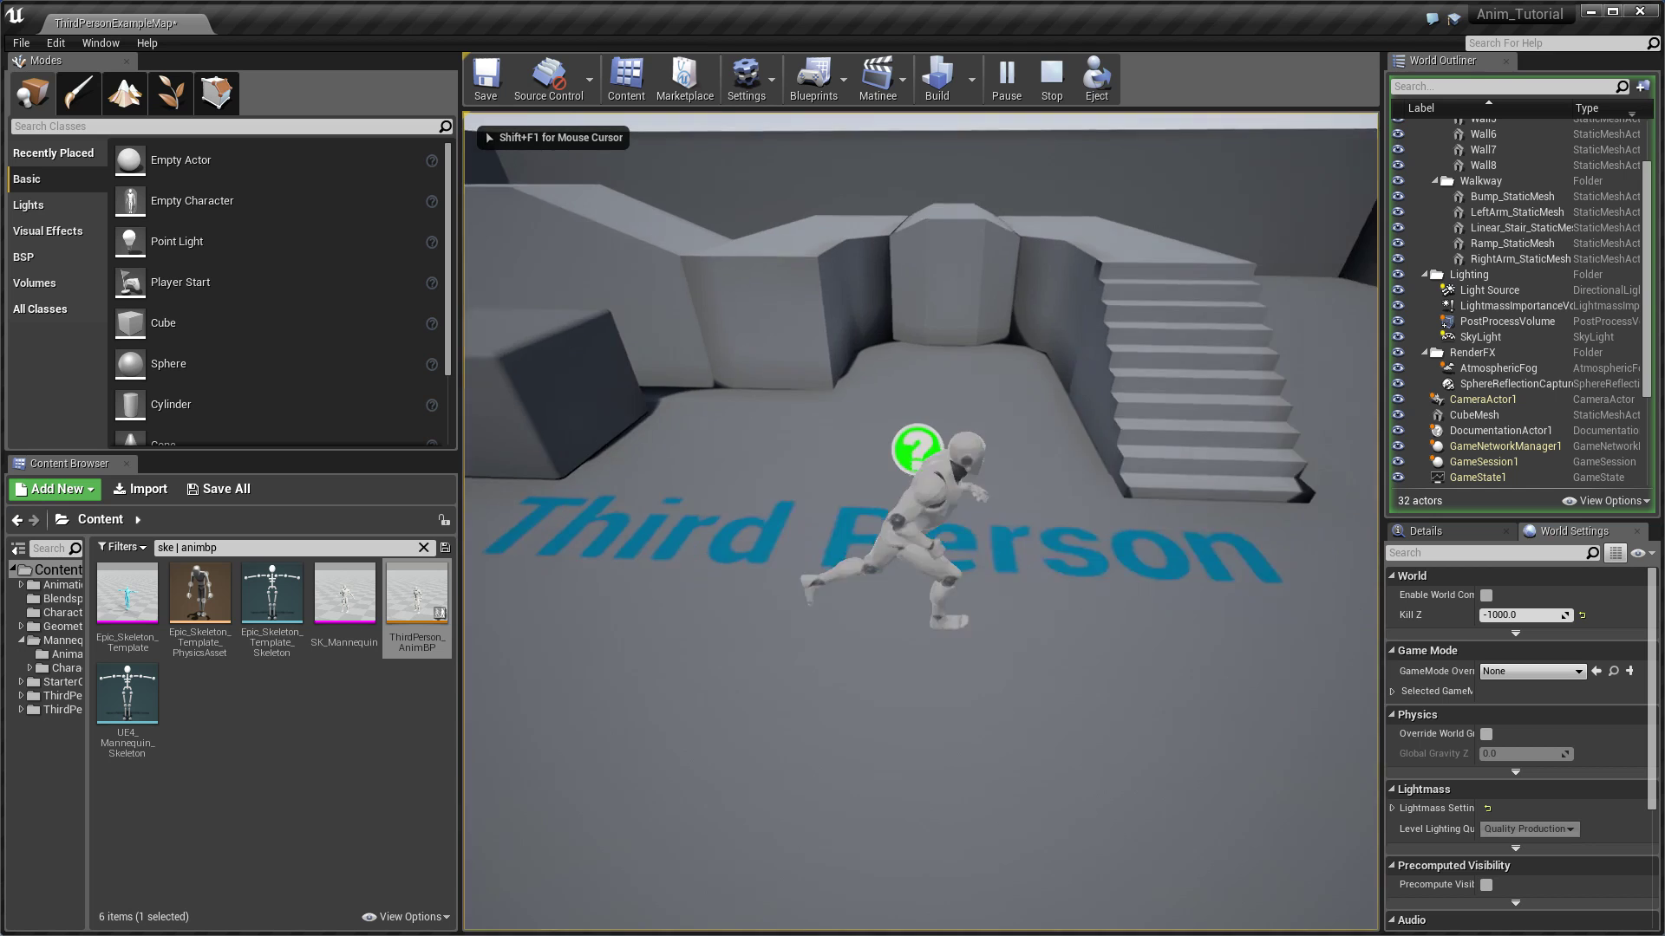
key("w")
key("a")
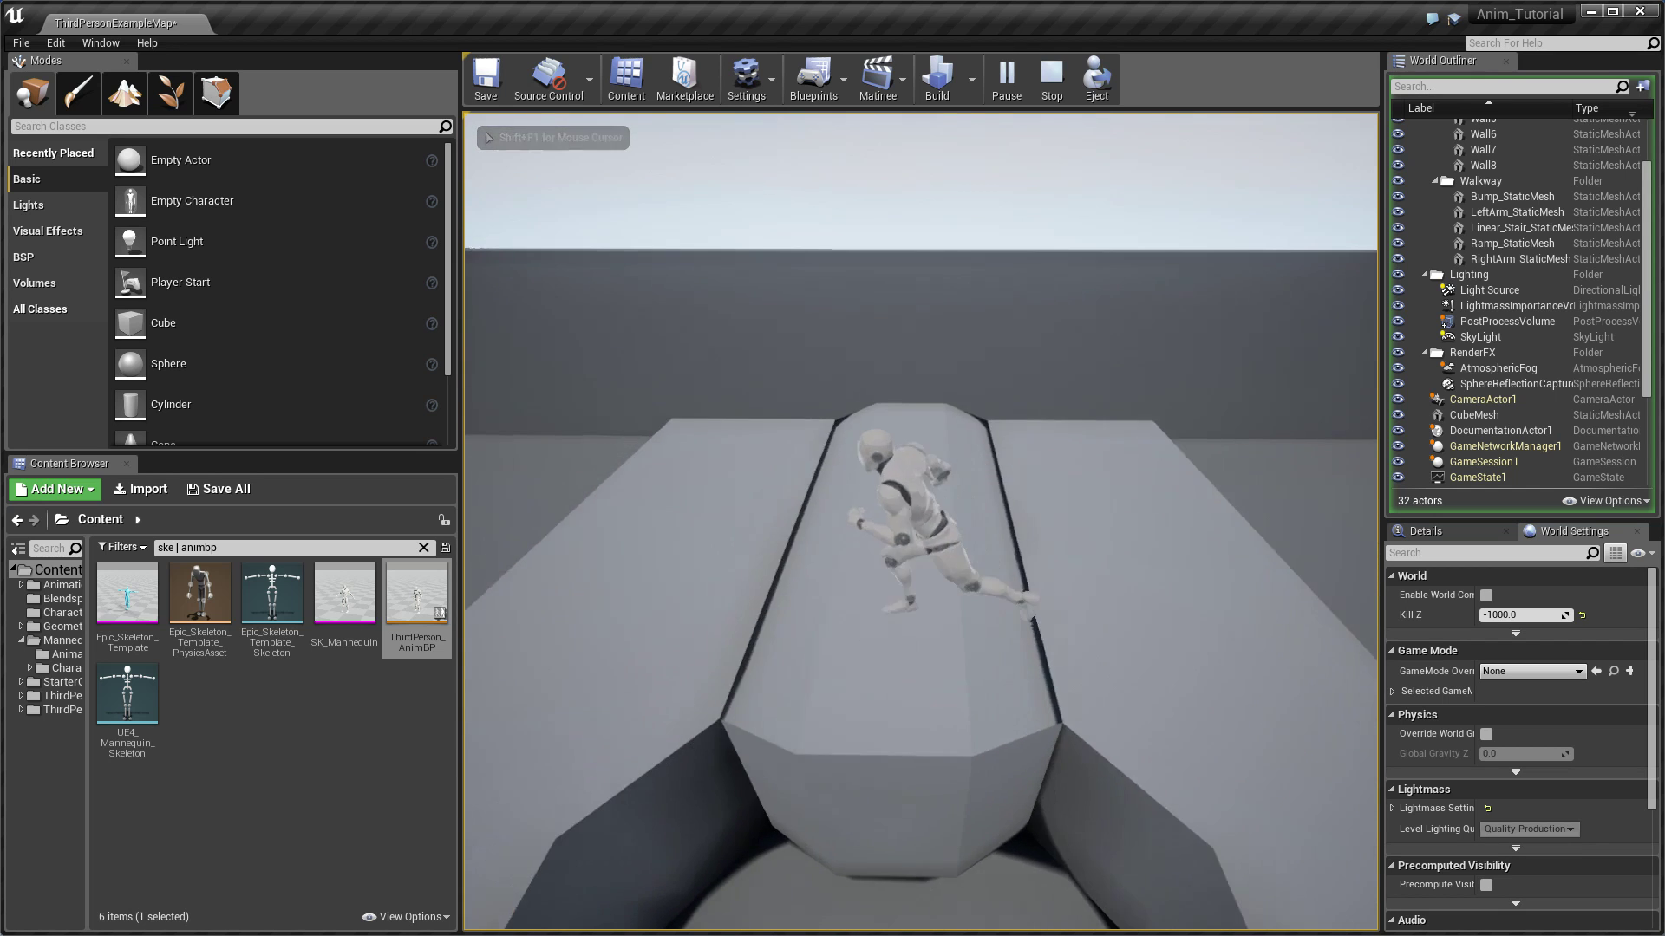
key("s")
key("w")
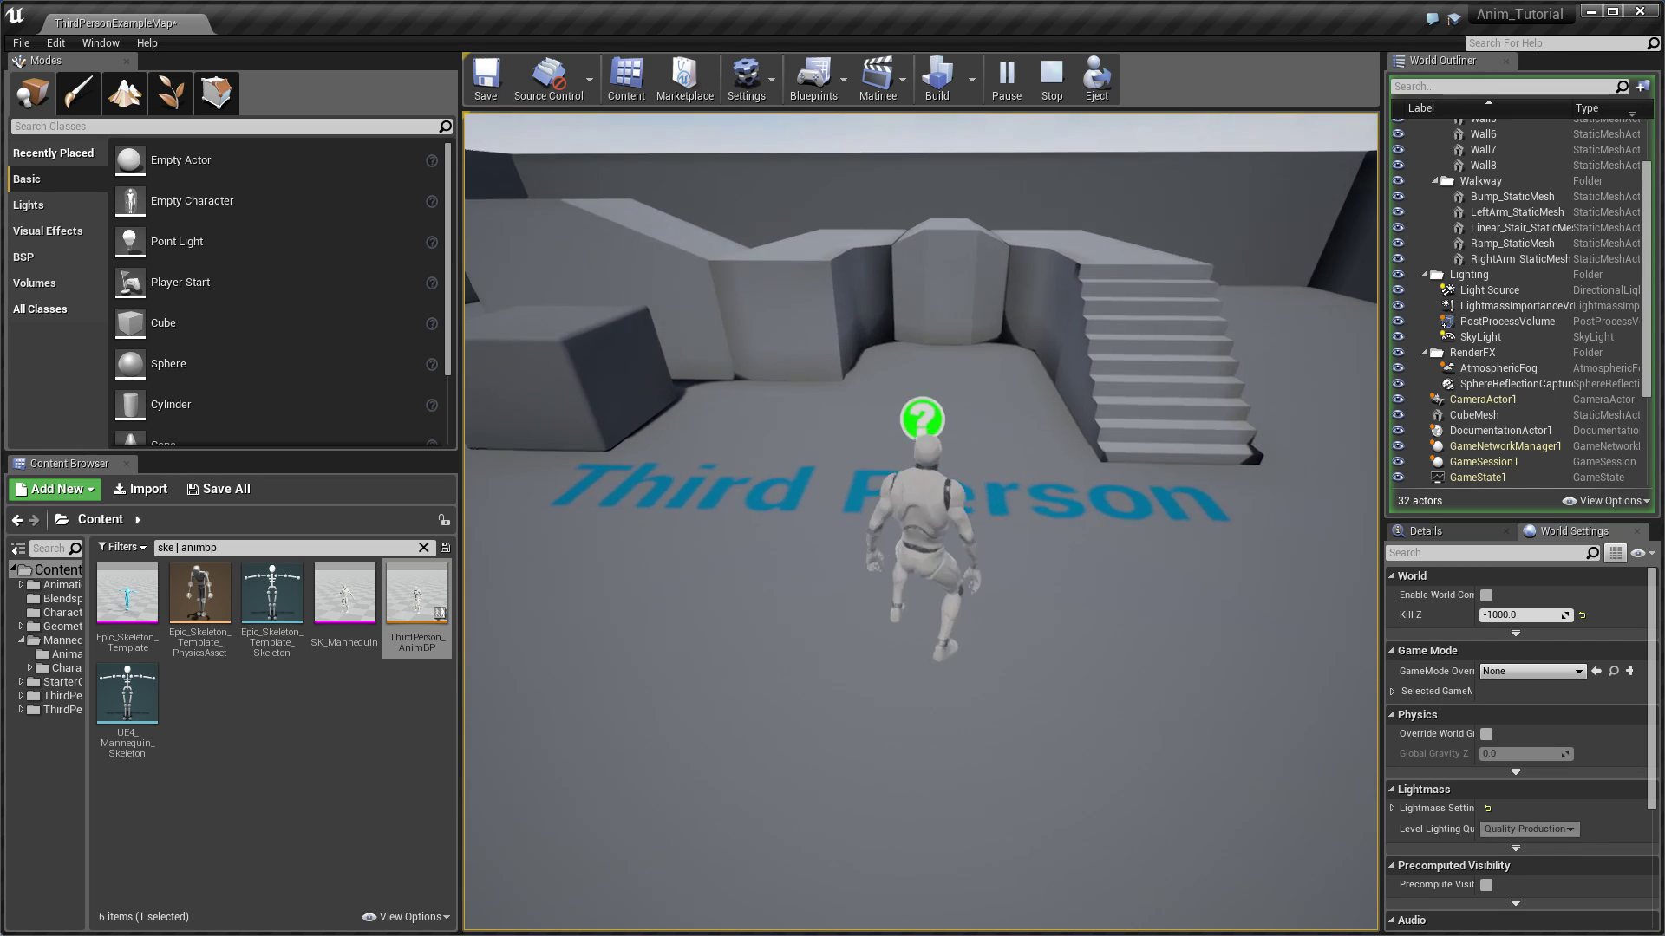
key("space")
key("a")
key("s")
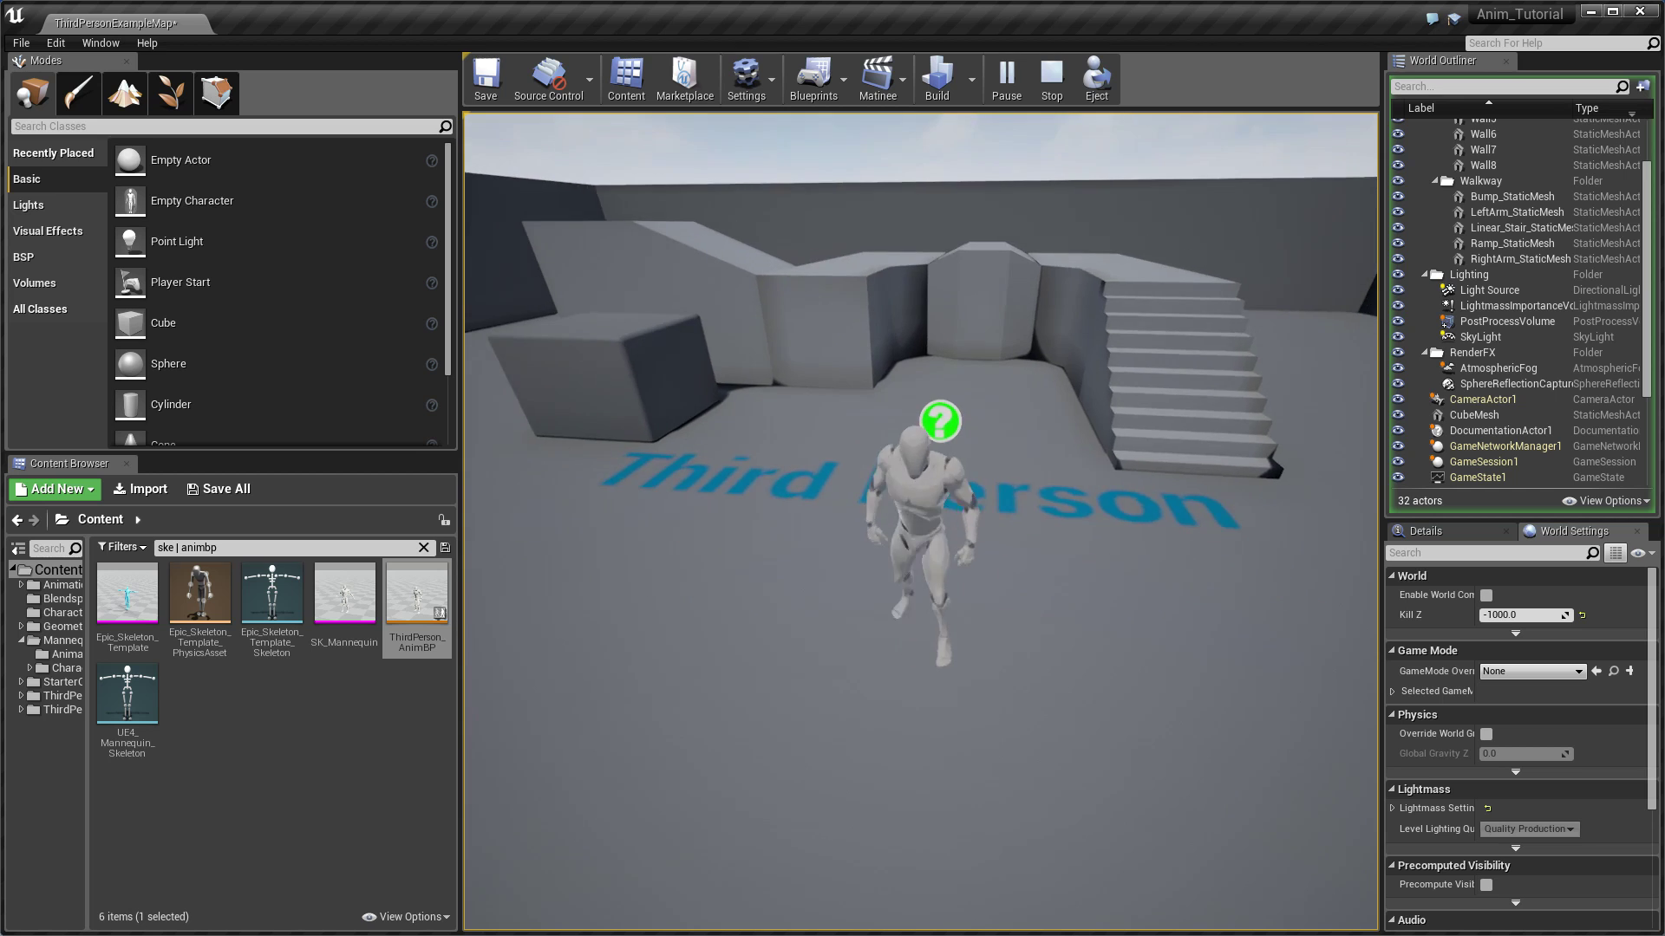
key("Escape")
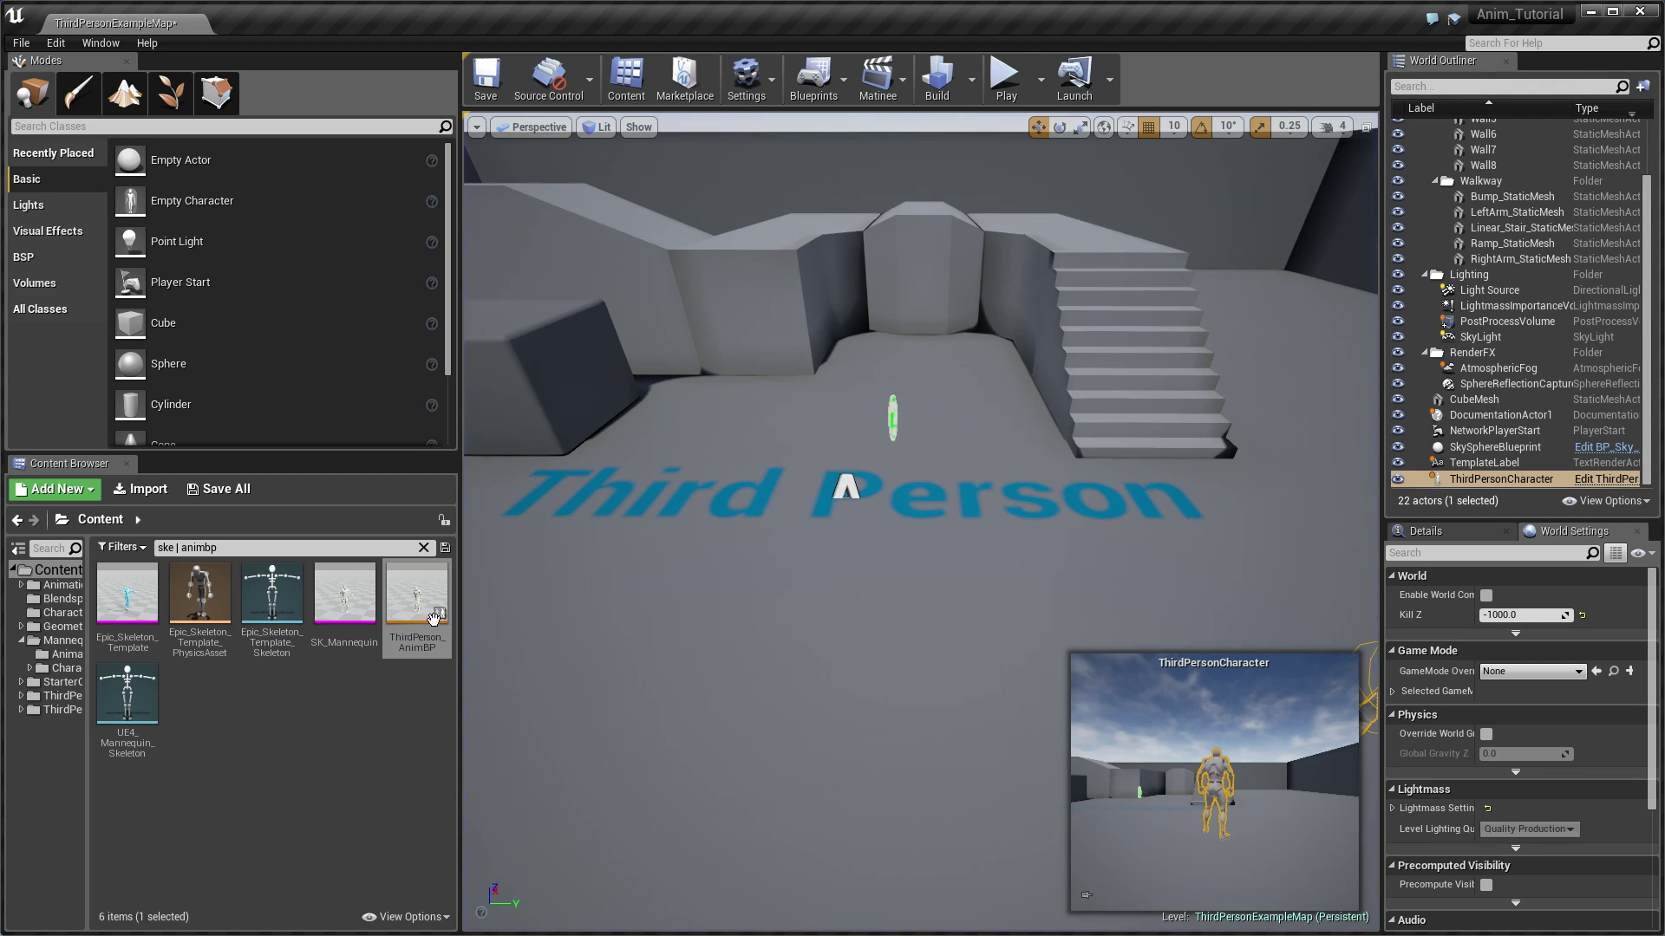
Step: Show the asset creation options, including Anim Blueprint, for the Epic_Skeleton_Template skeletal mesh
left_click(415, 597)
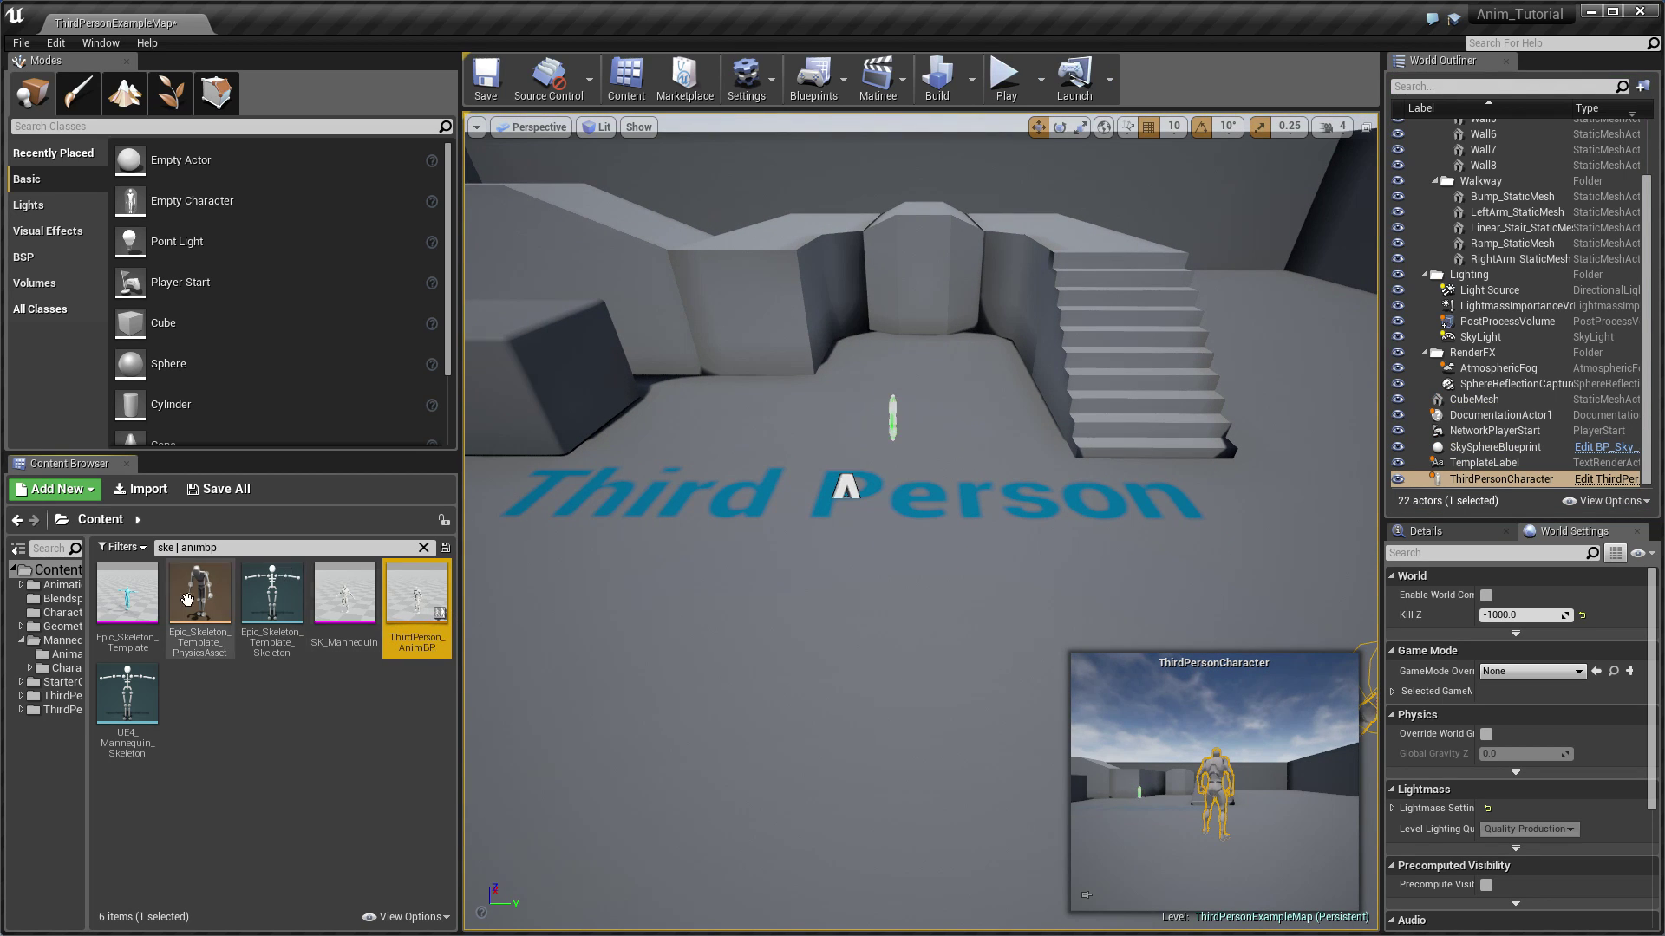
right_click(103, 609)
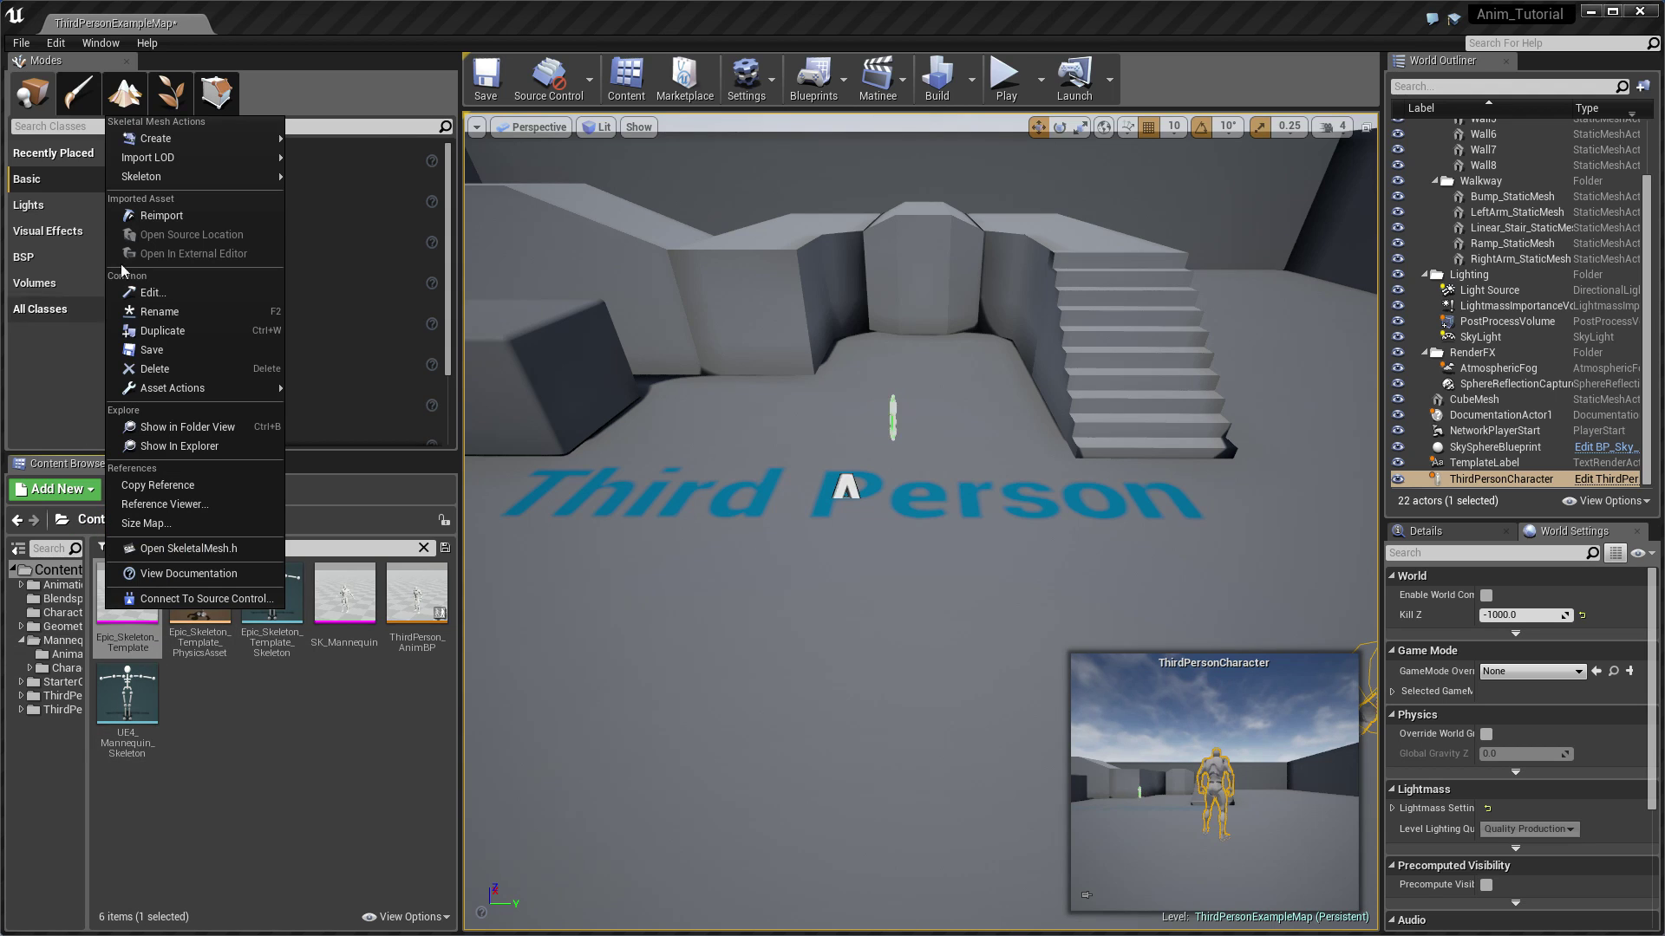
mouse_move(281, 143)
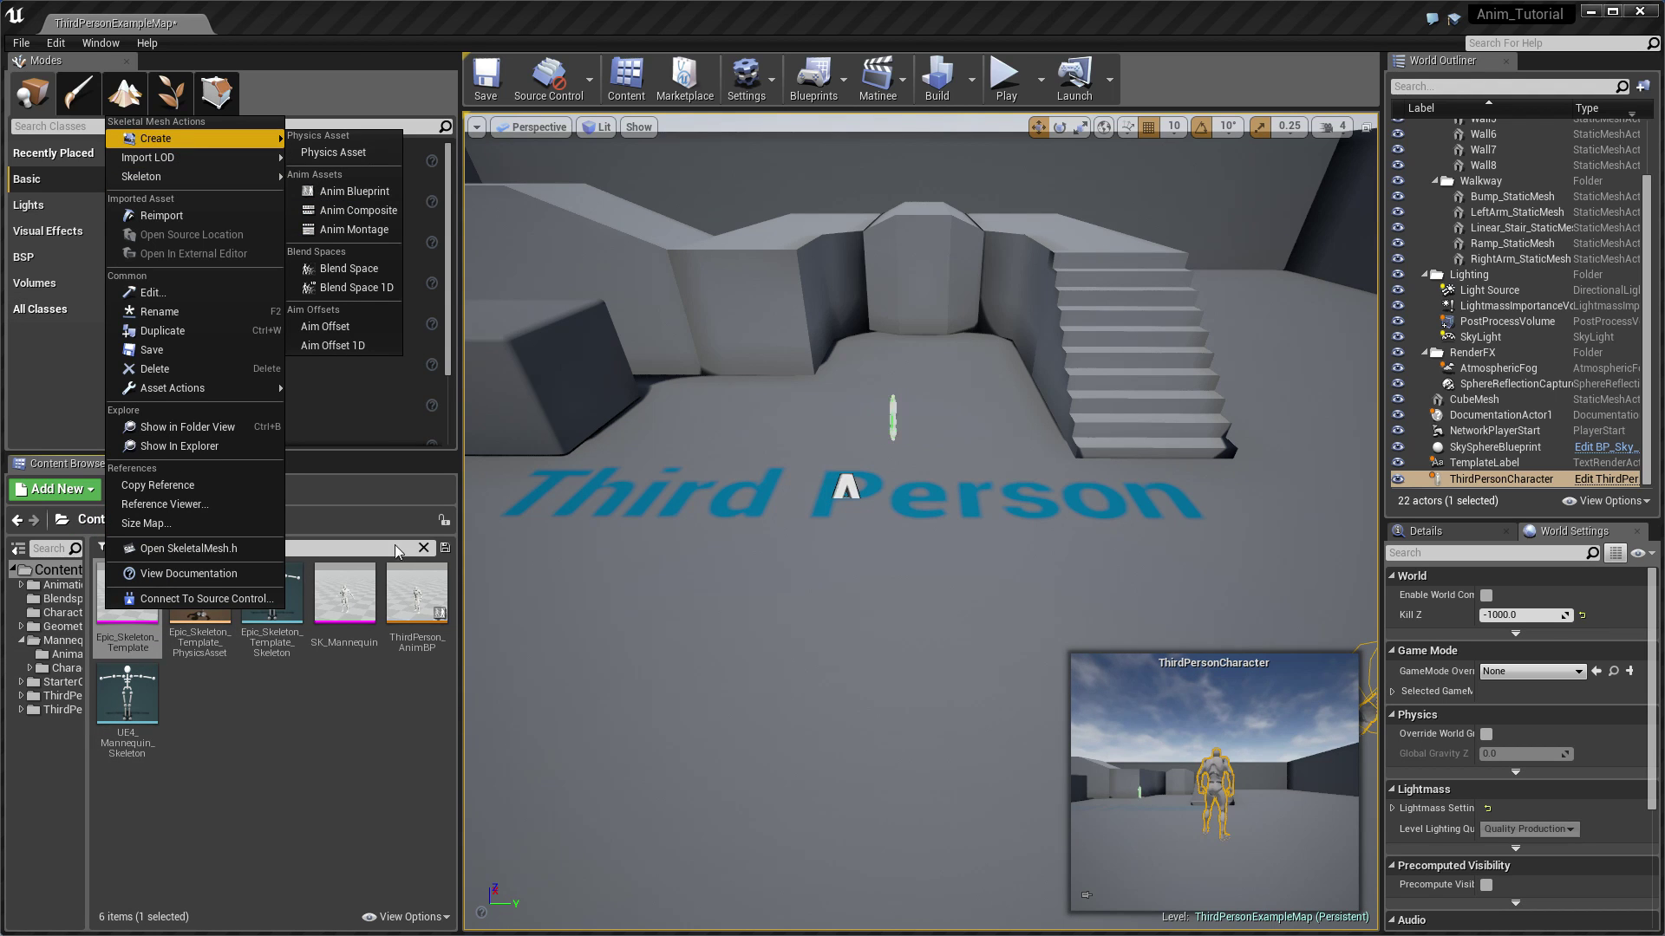
Step: Open ThirdPerson_AnimBP and examine the PawnOwner validity check and the IsInAir section of its event graph
left_click(436, 600)
double_click(417, 600)
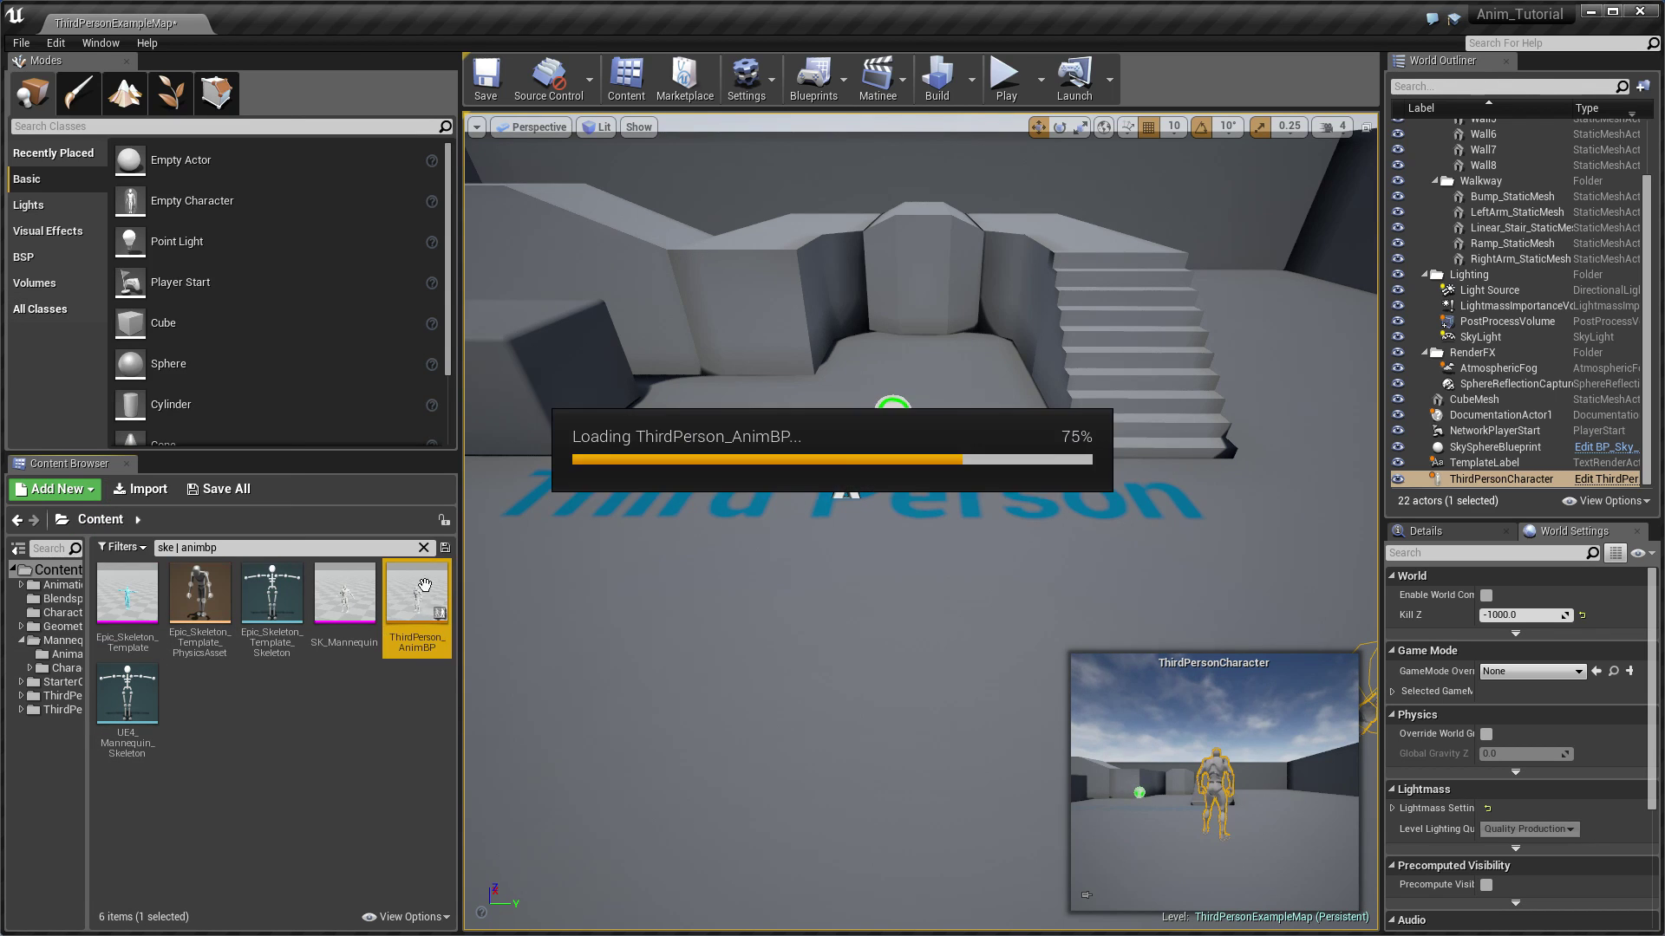
scroll(805, 439, "up", 3)
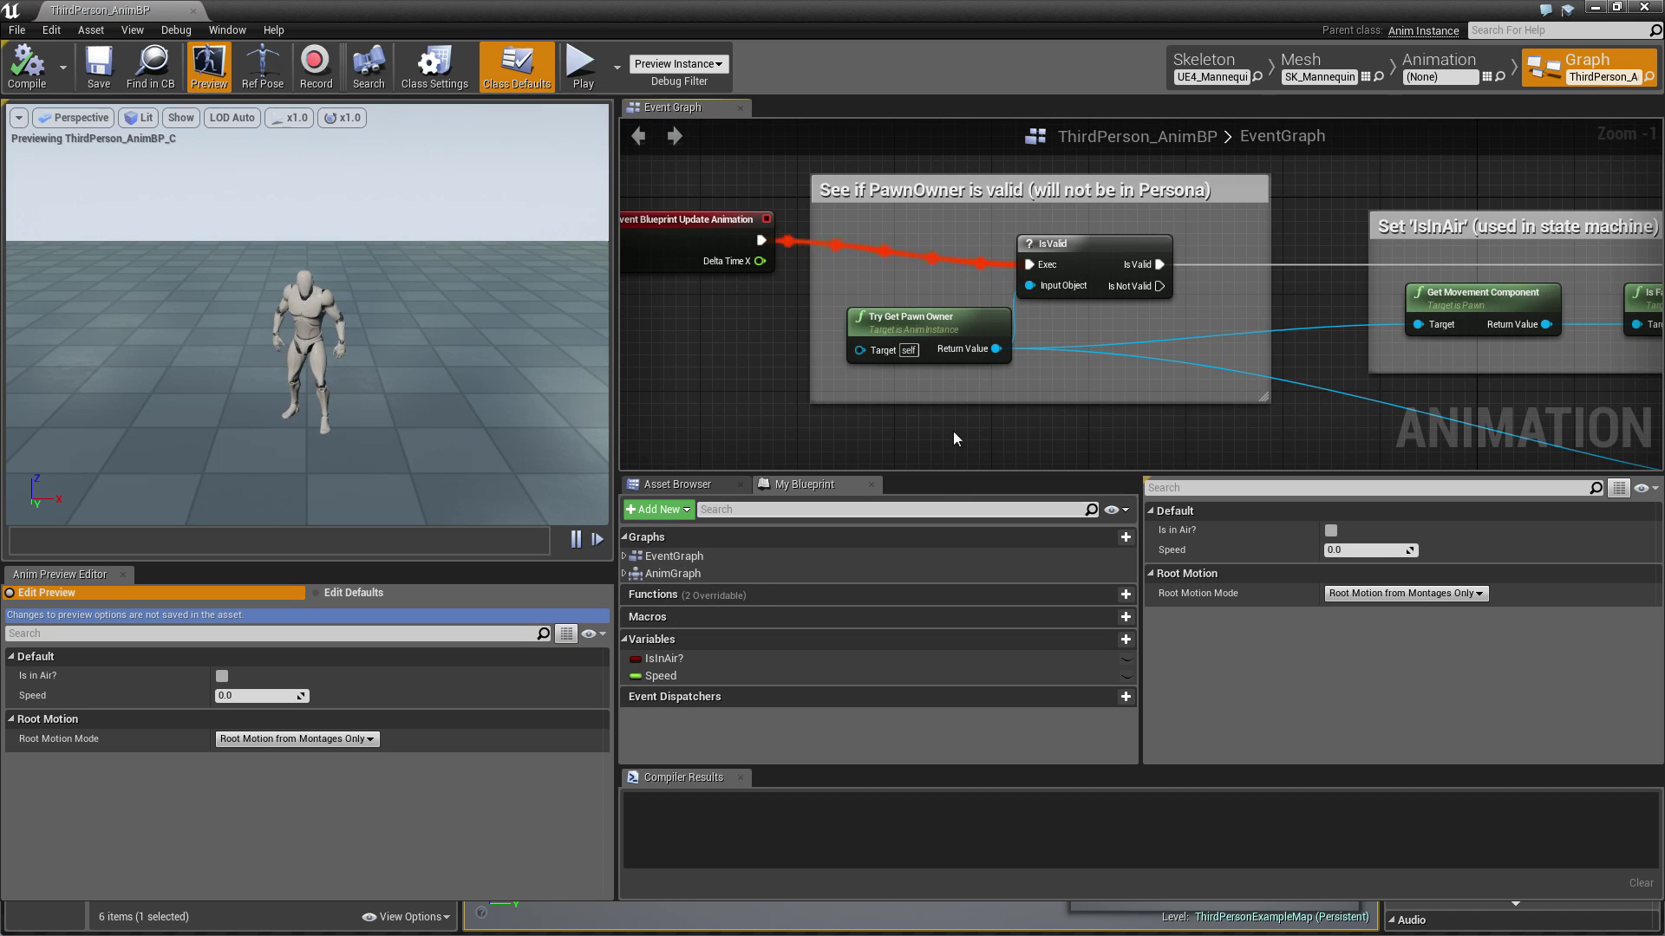
right_click_drag(815, 340, 746, 347)
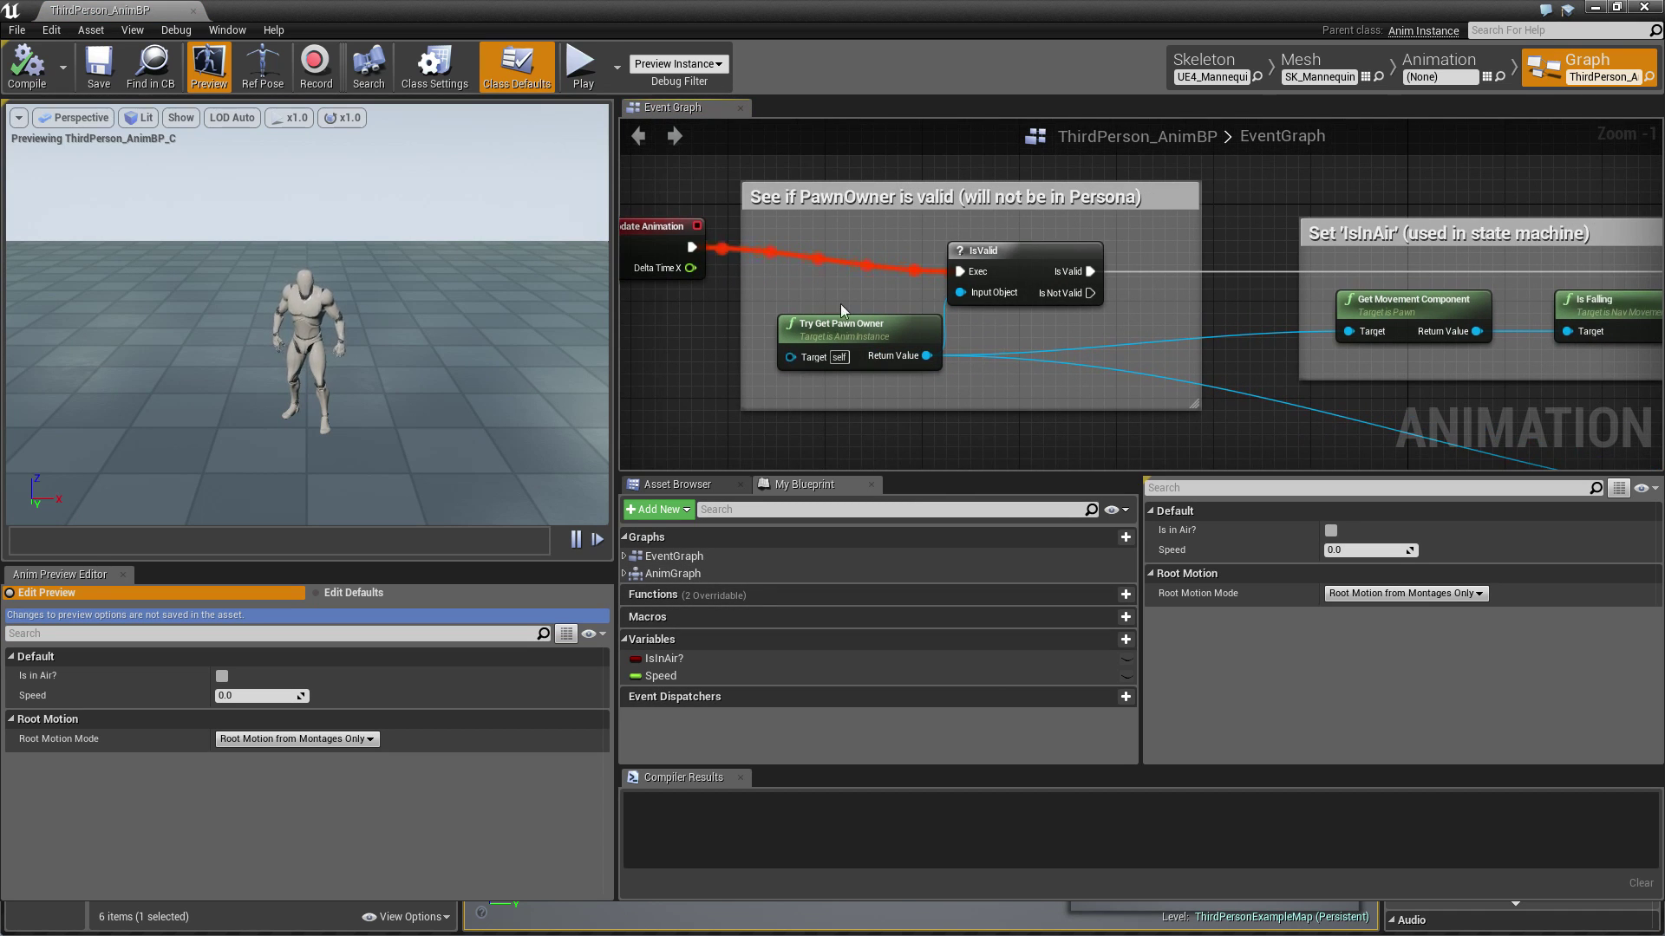
right_click_drag(1117, 343, 592, 345)
left_click(1314, 287)
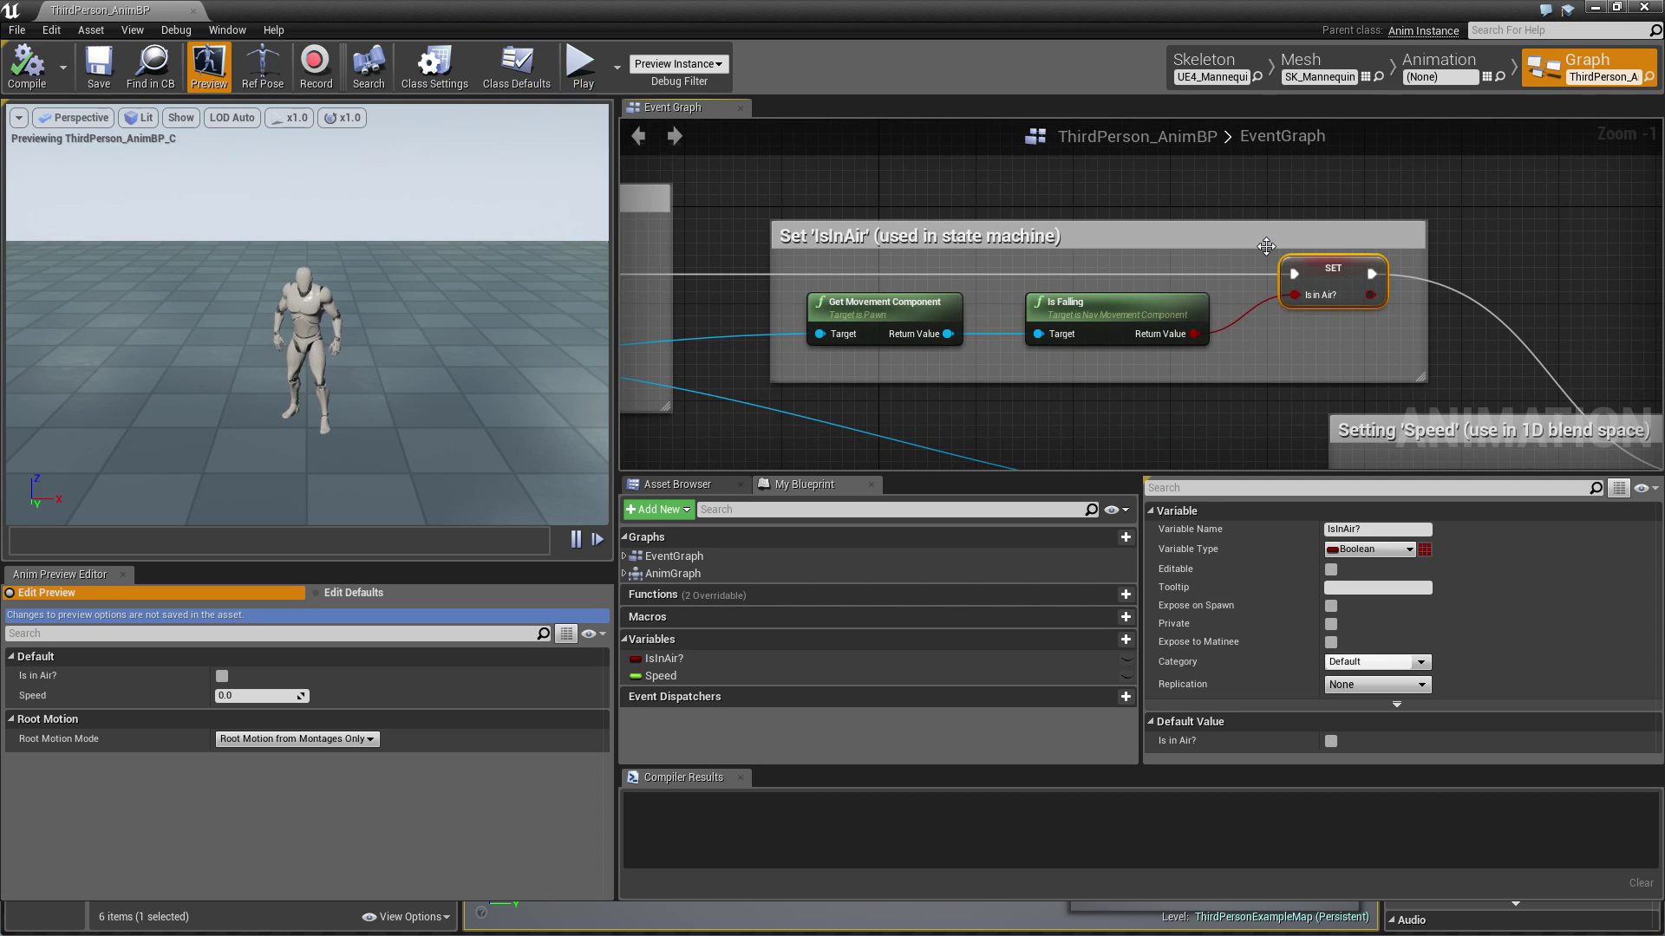
Step: Examine the event graph's Speed section, from Get Velocity to the Speed setter, and review the overall node flow
right_click_drag(1266, 246, 1063, 241)
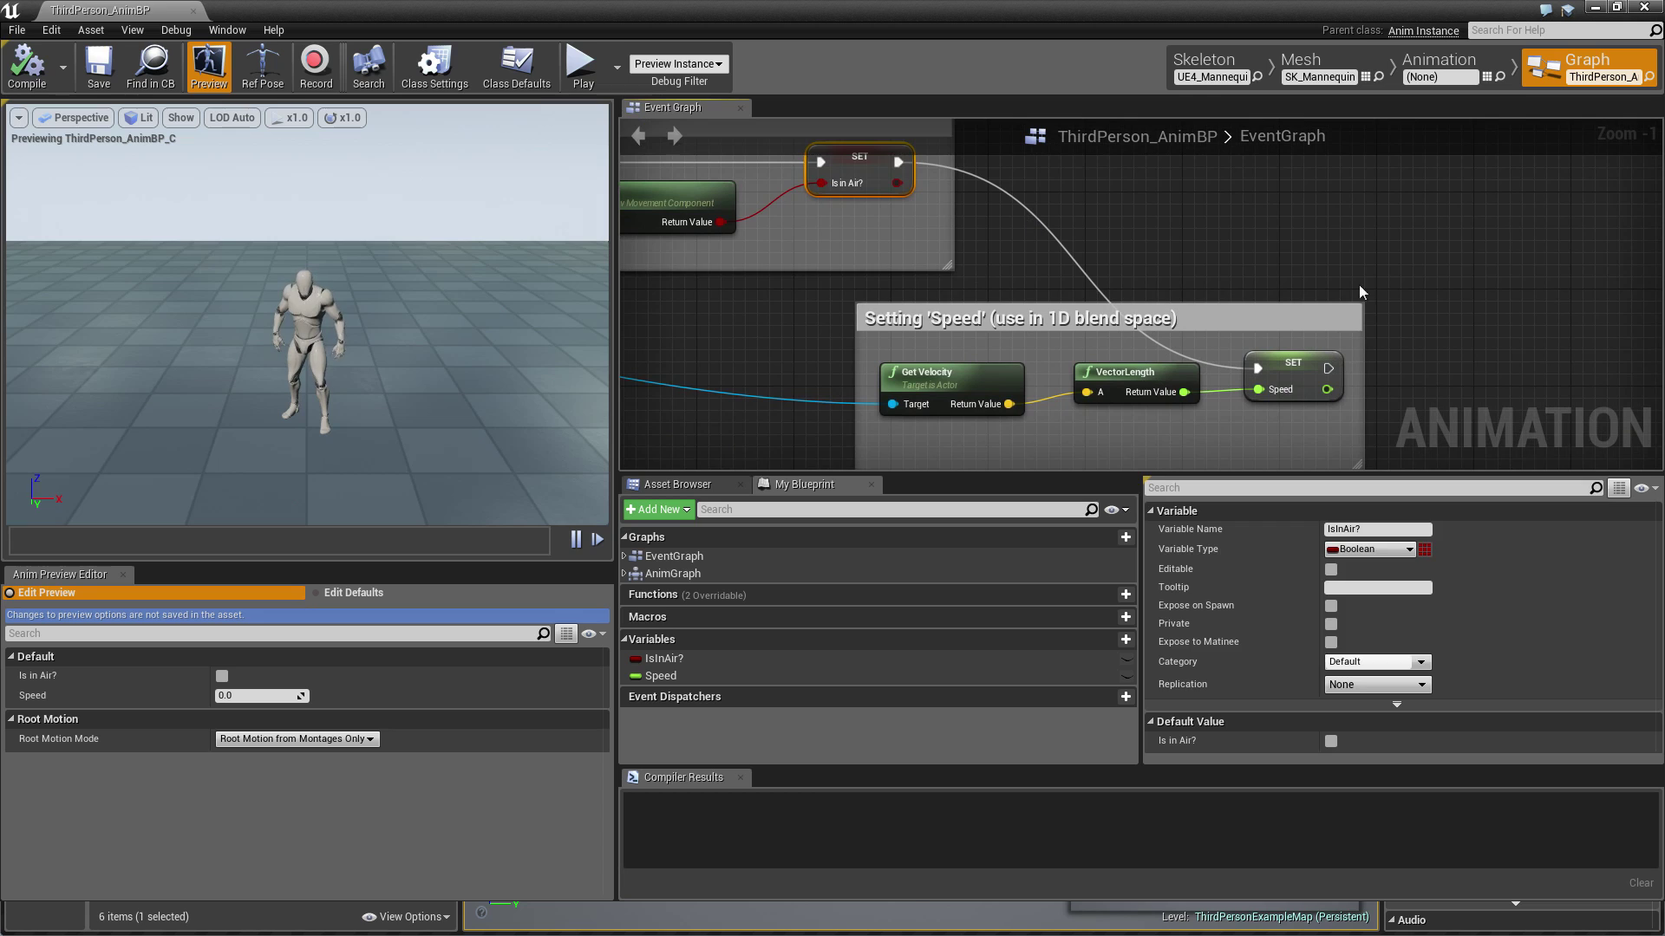
left_click(1361, 251)
left_click(1294, 384)
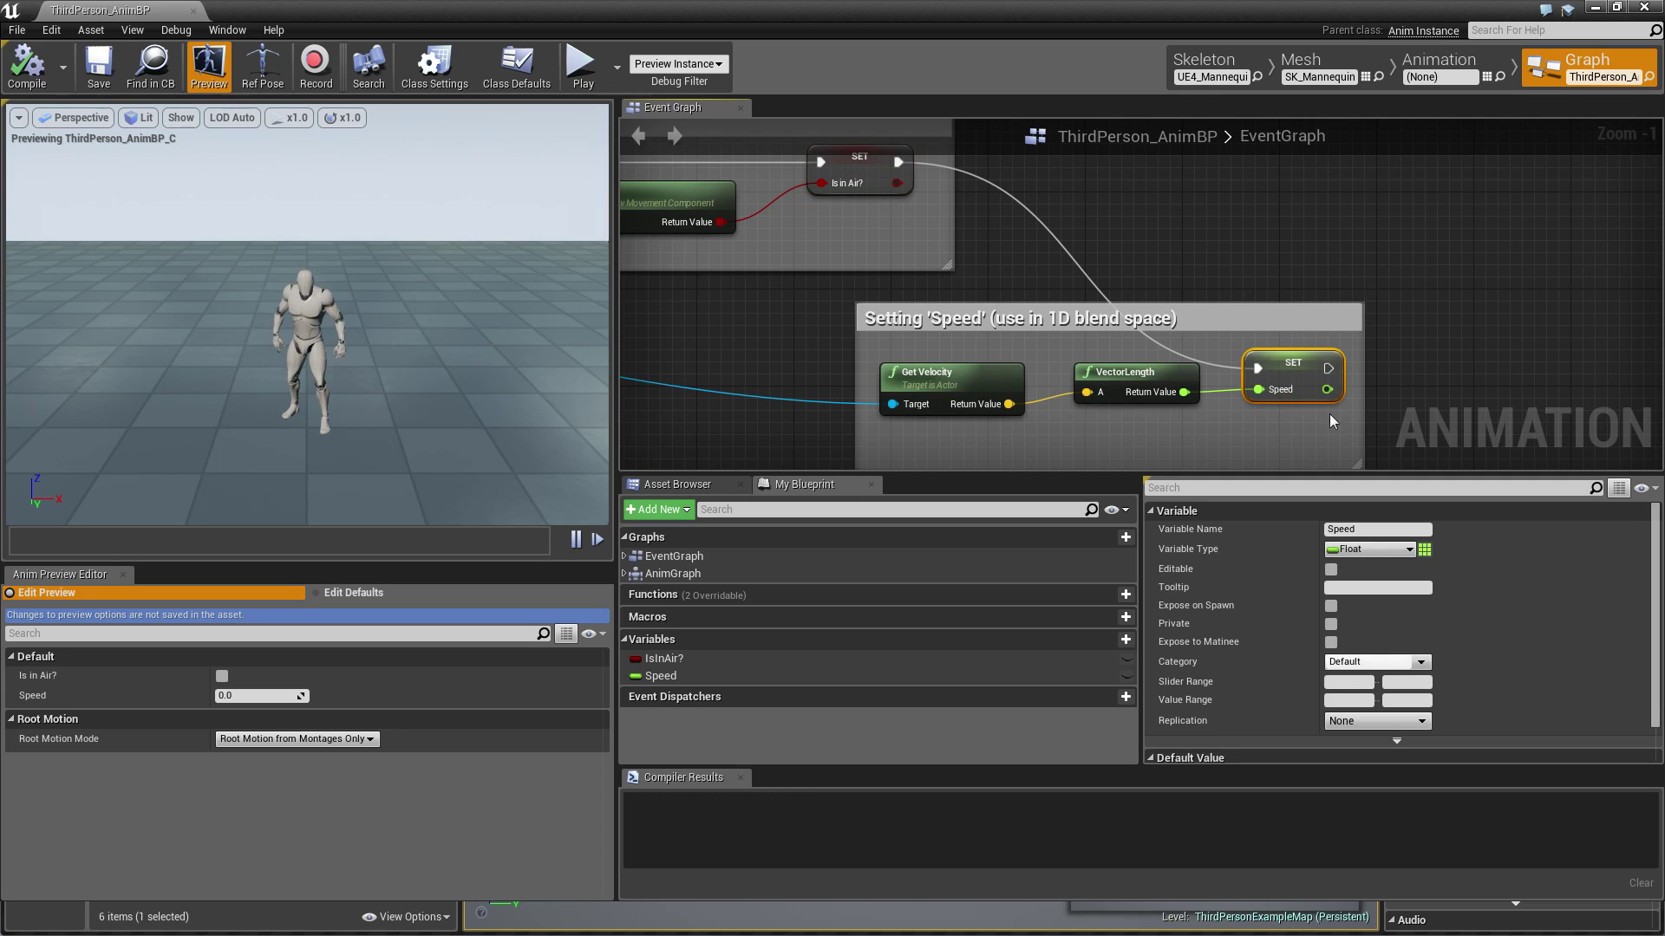
left_click(974, 388)
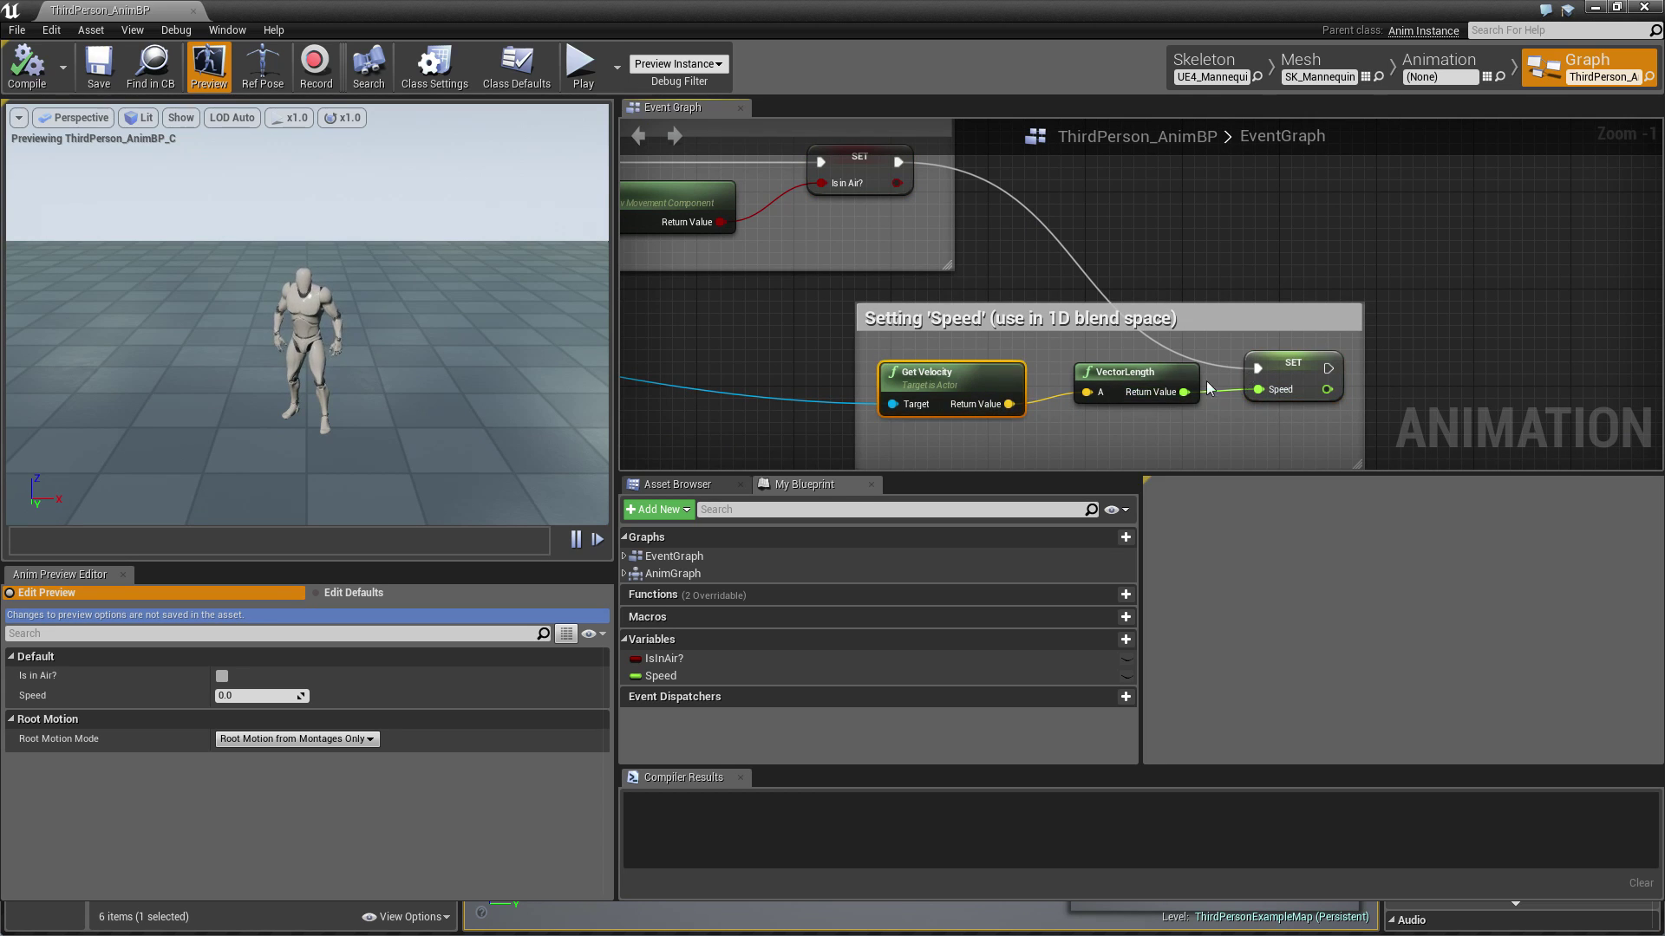
scroll(867, 336, "down", 2)
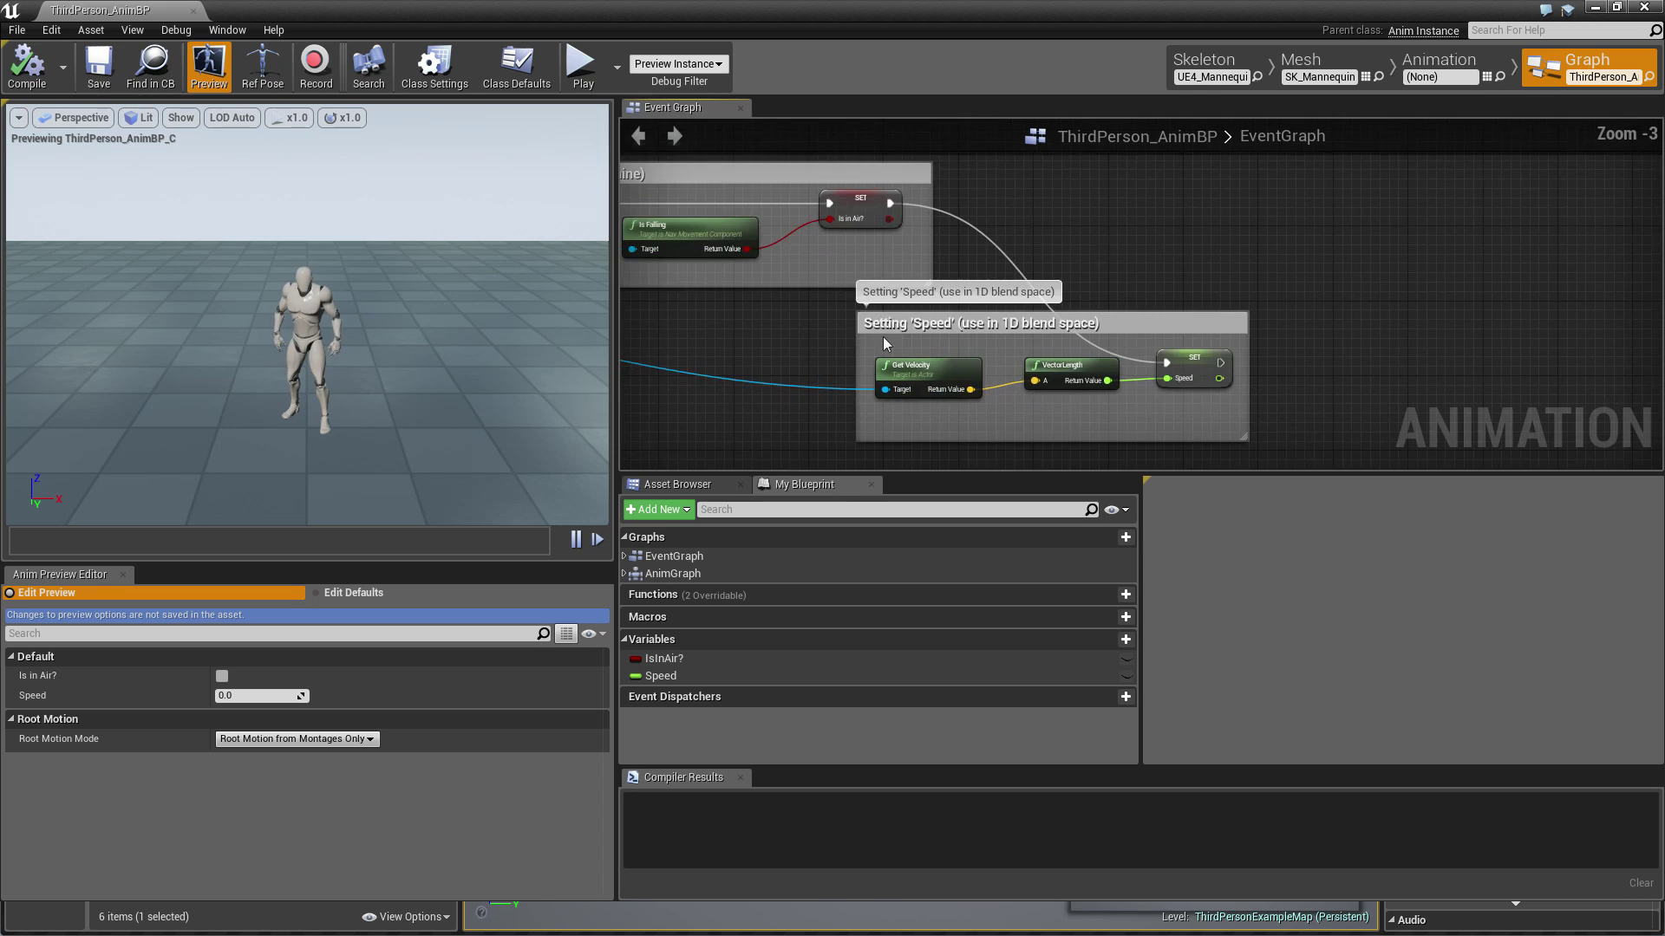
right_click_drag(872, 337, 1348, 385)
scroll(1091, 376, "down", 1)
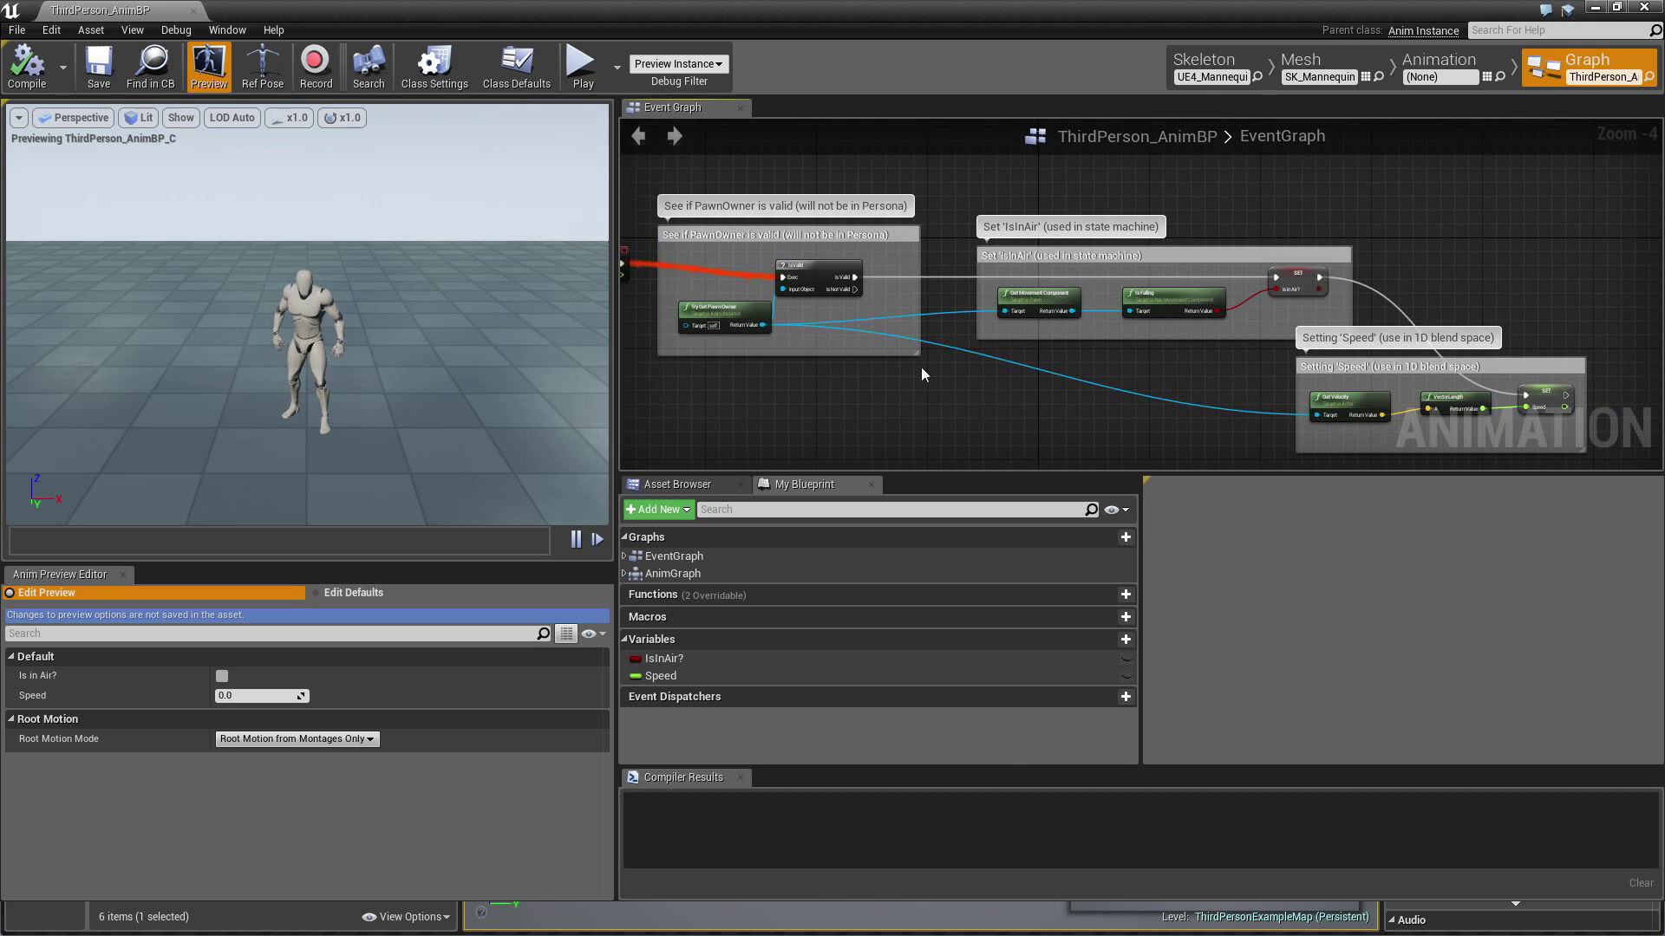
right_click_drag(921, 367, 1017, 383)
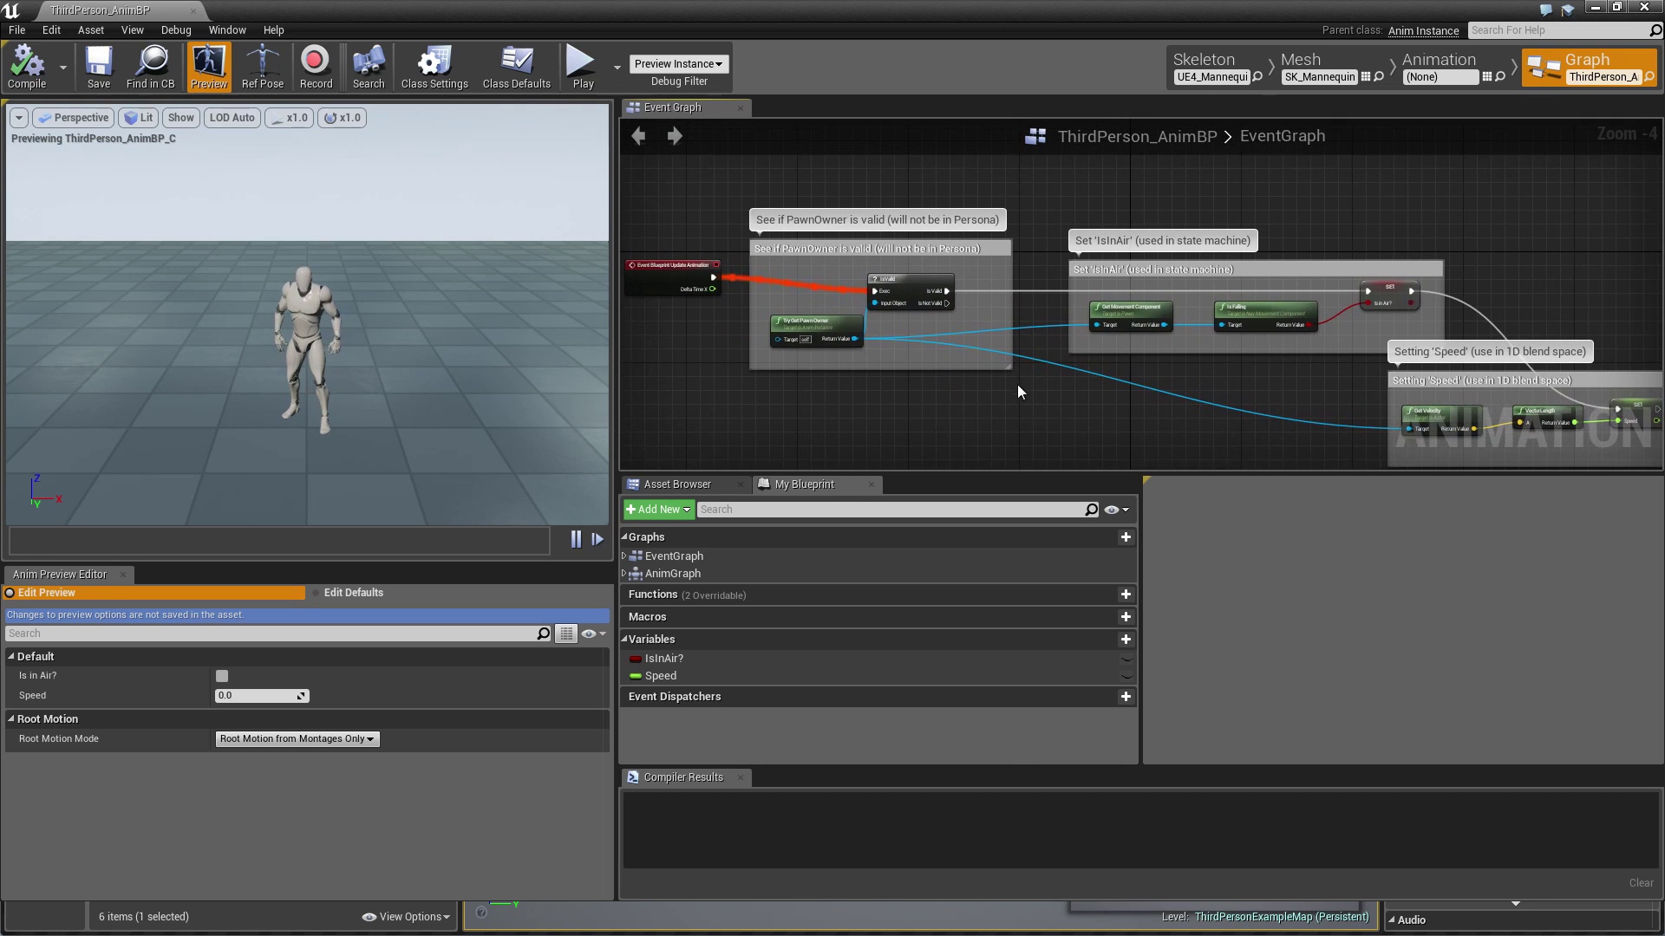
Step: Open the AnimGraph and examine the Default state machine and the Final Animation Pose node
double_click(673, 574)
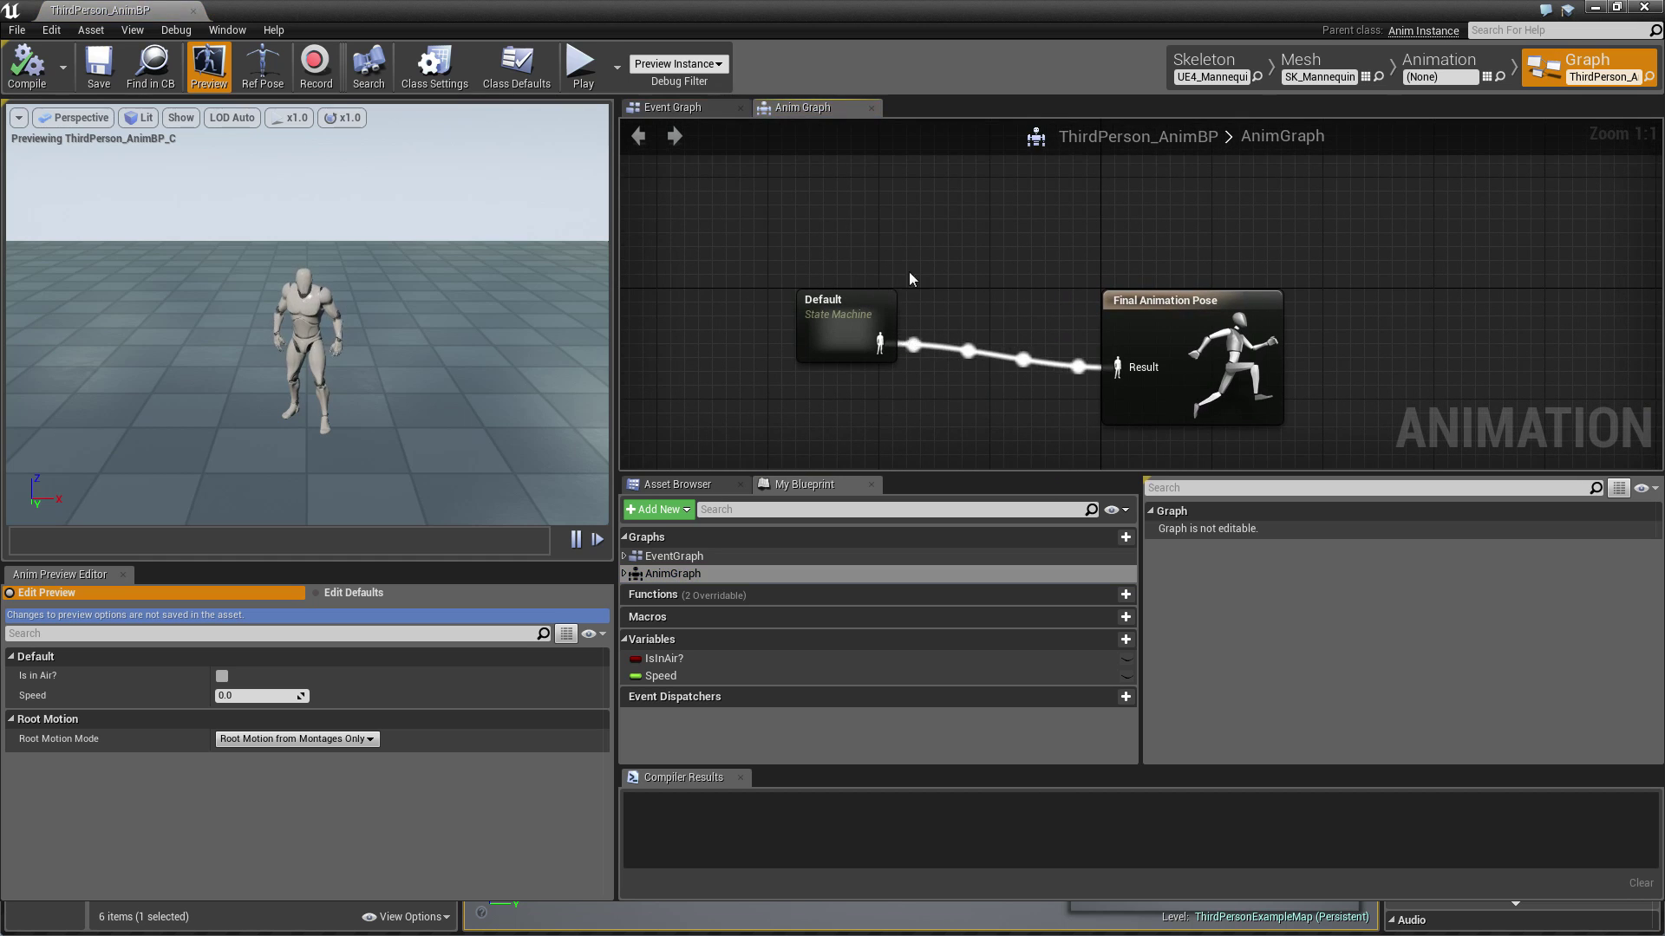
left_click_drag(677, 219, 944, 395)
left_click(947, 254)
left_click(1248, 318)
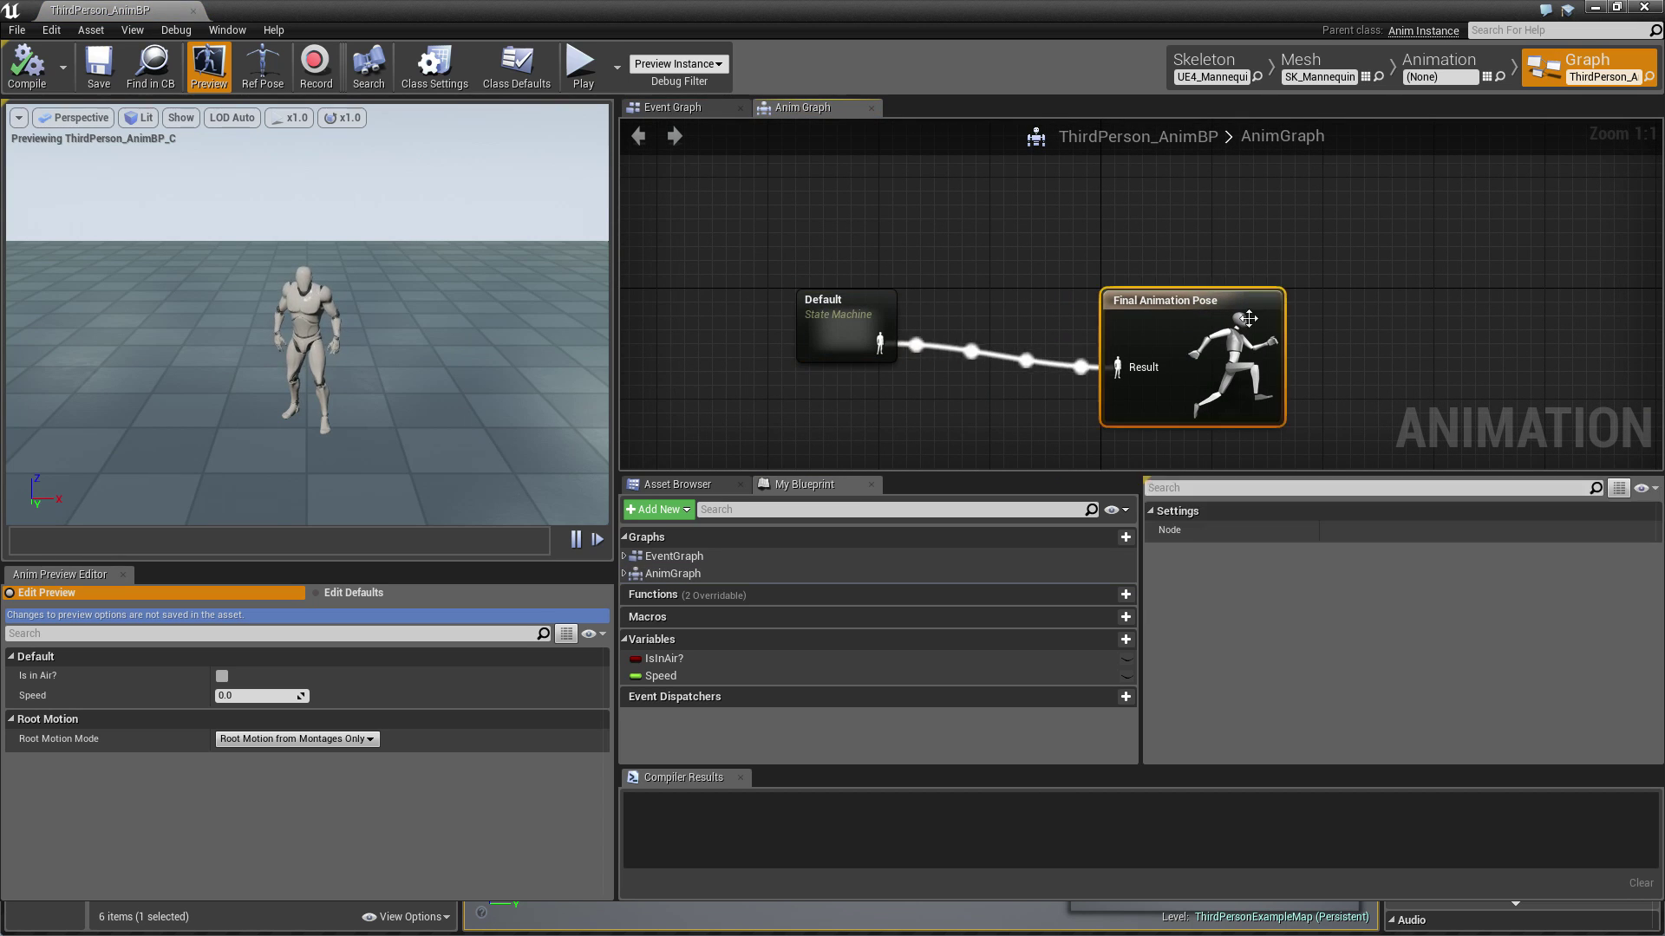
Step: Open the Default state machine and inspect the rule of the transition from Idle/Run to JumpStart
double_click(802, 326)
right_click_drag(1282, 325, 1204, 345)
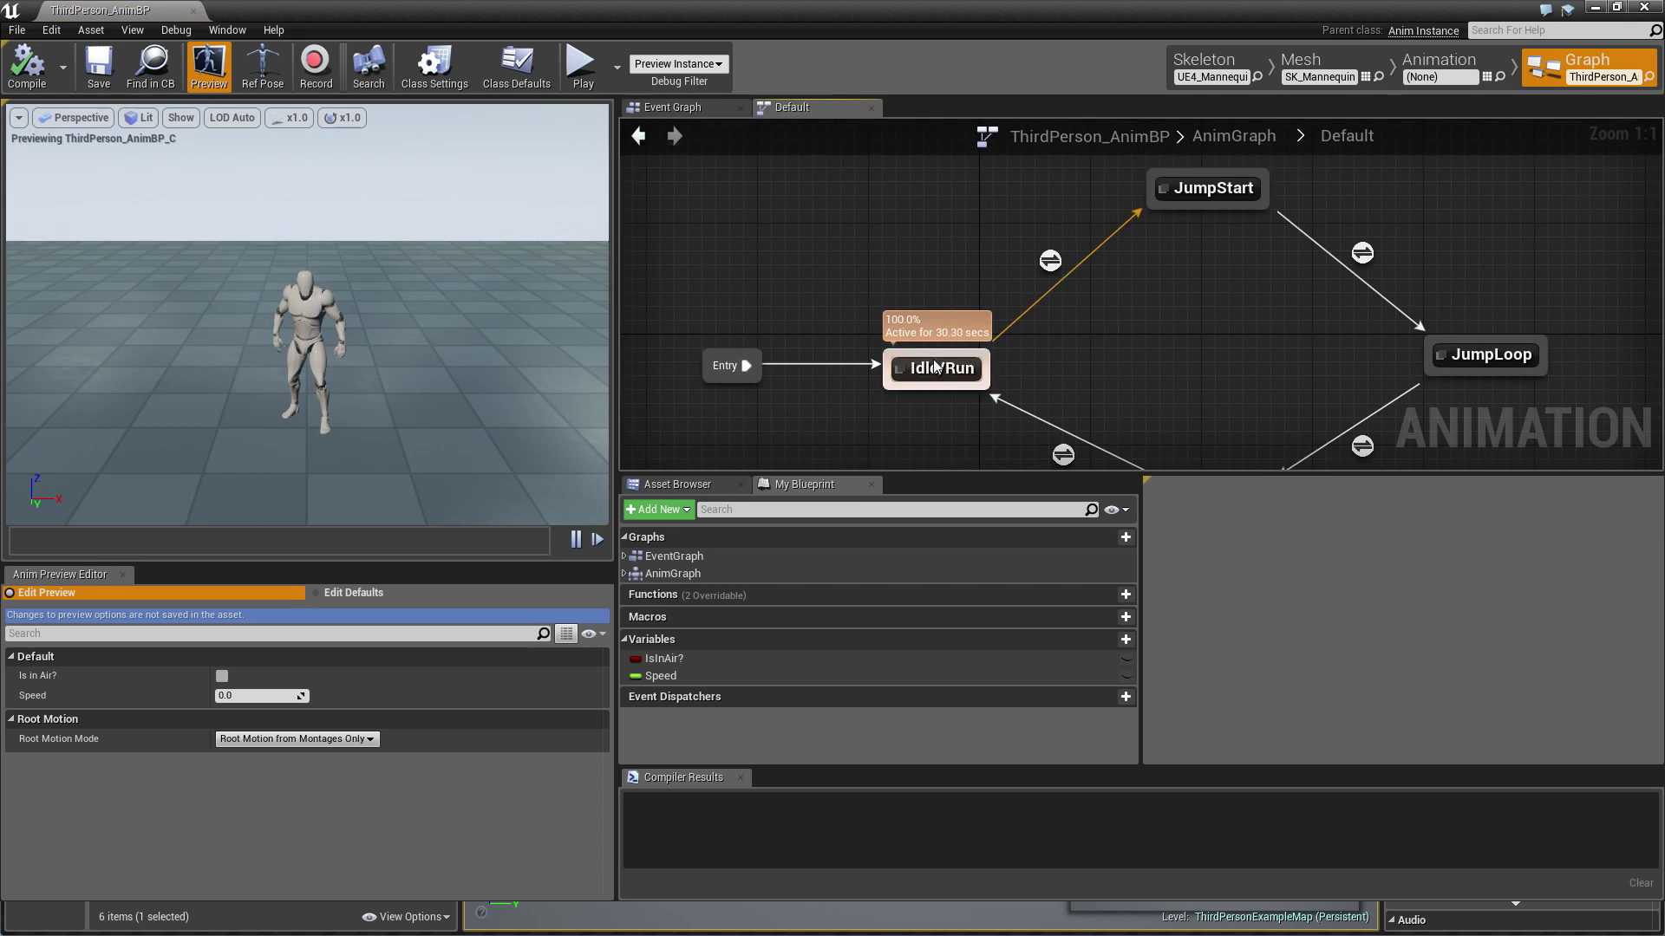
left_click(1050, 260)
right_click_drag(1055, 328, 1043, 331)
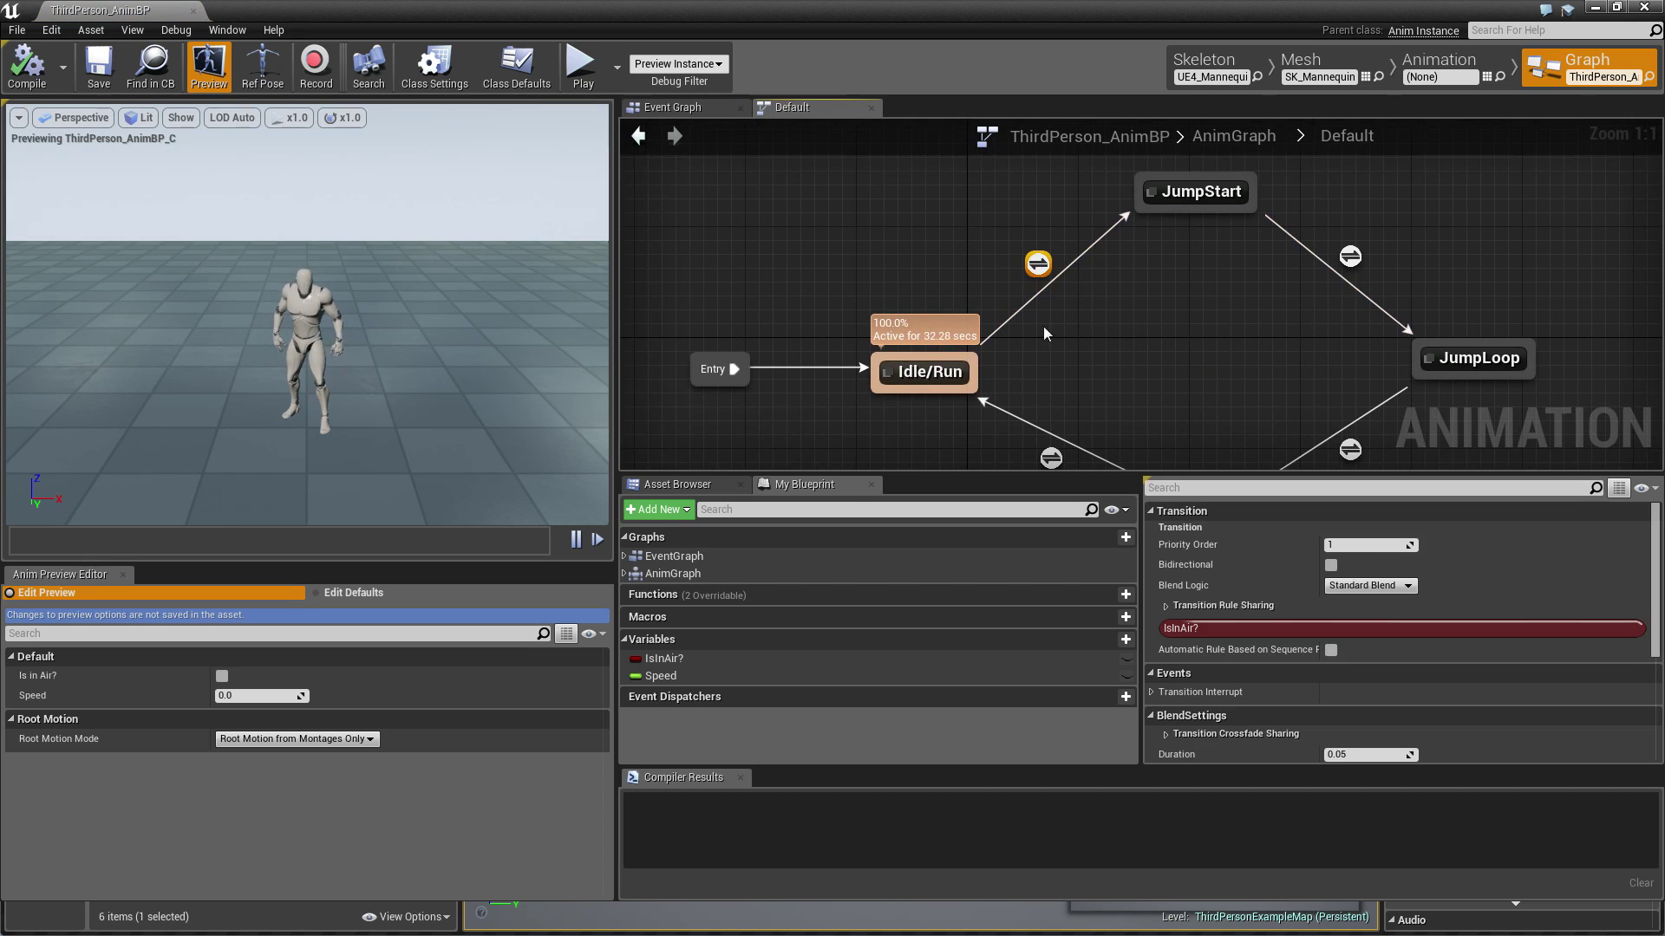
Step: Turn the Is in Air? preview value on and back off to watch the jump states play
right_click_drag(1178, 301, 1086, 313)
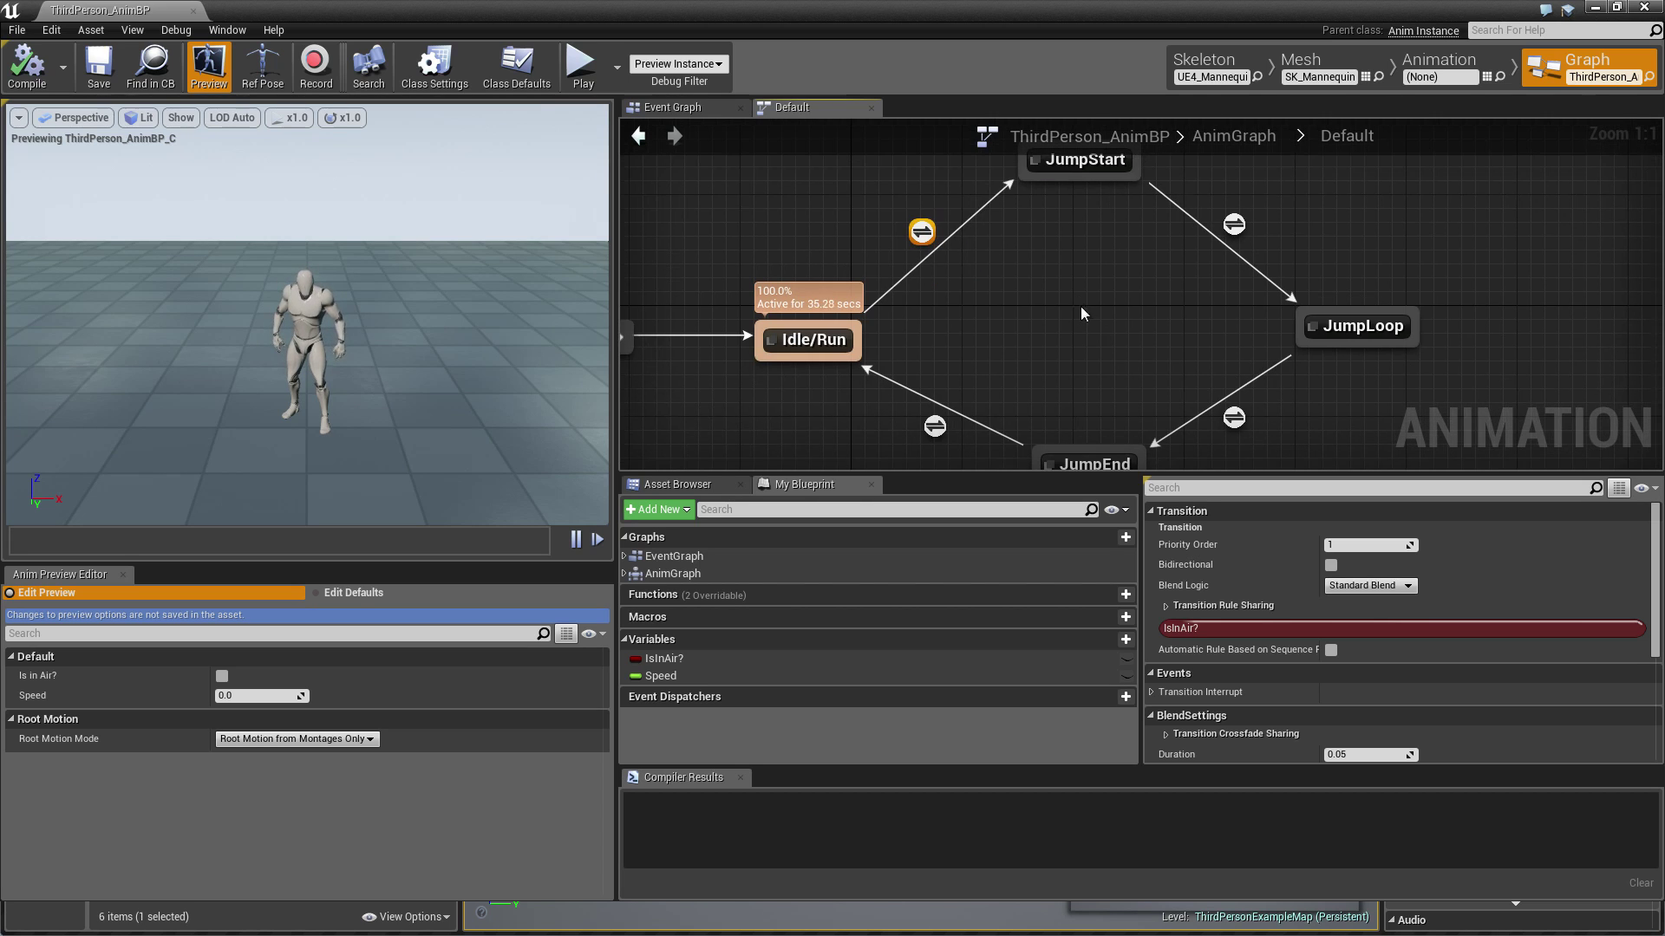
left_click(222, 676)
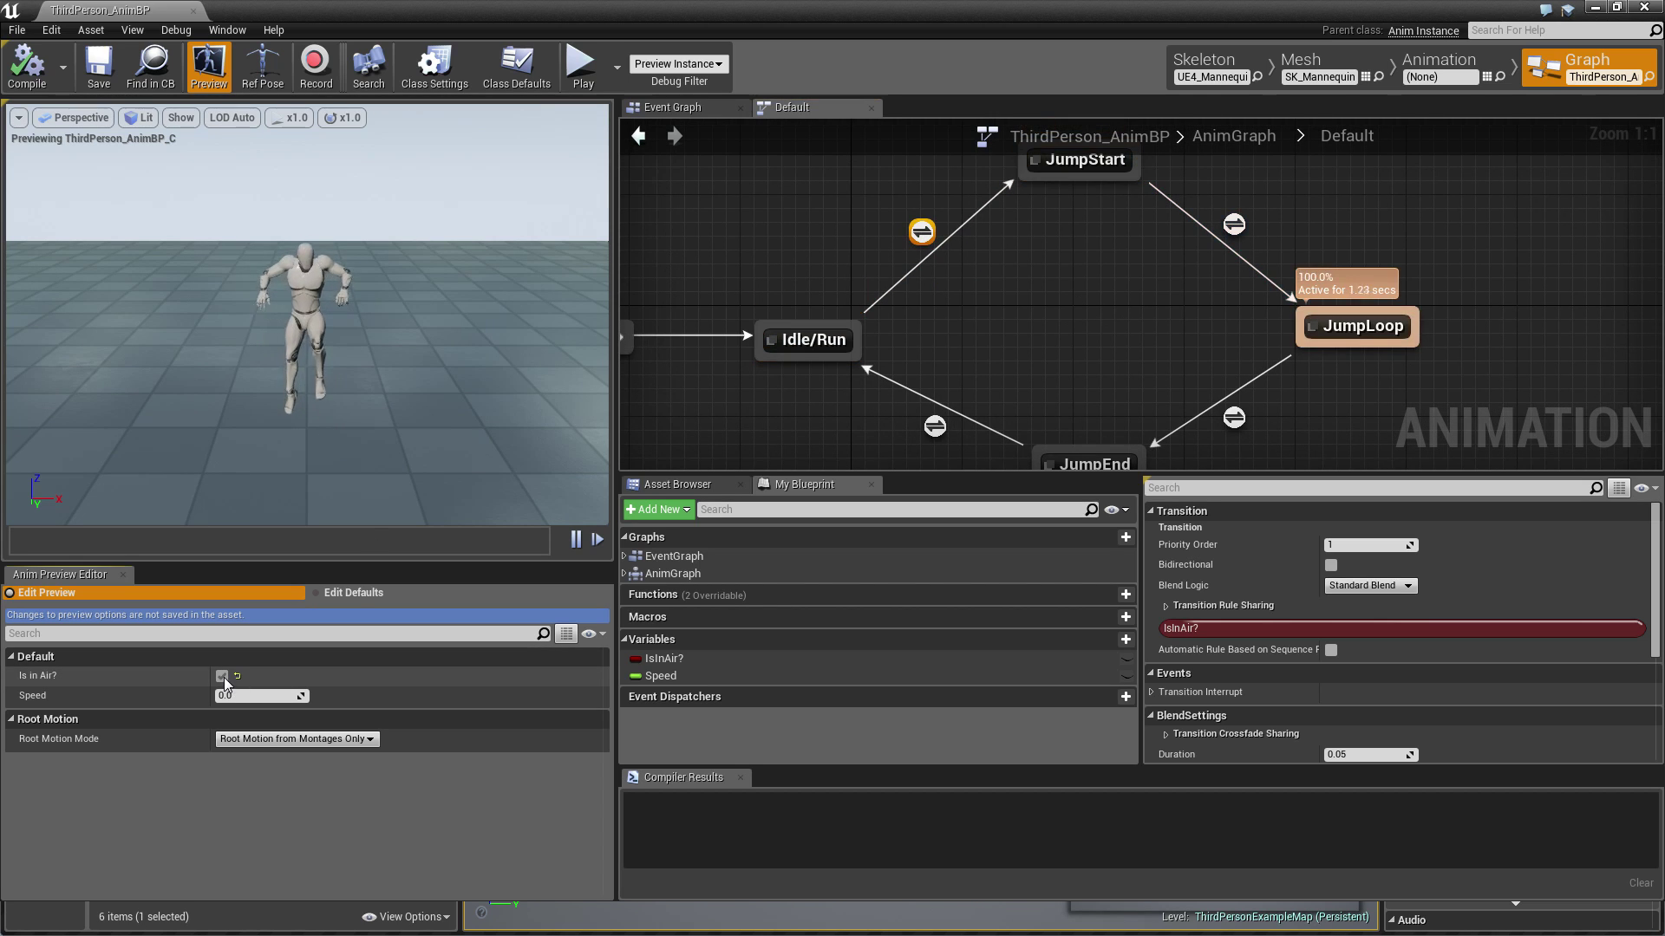
left_click(222, 676)
Step: Open the Idle/Run state and inspect its Speed variable and the ThirdPerson_IdleRun_2D blend space player
right_click_drag(956, 387, 1112, 382)
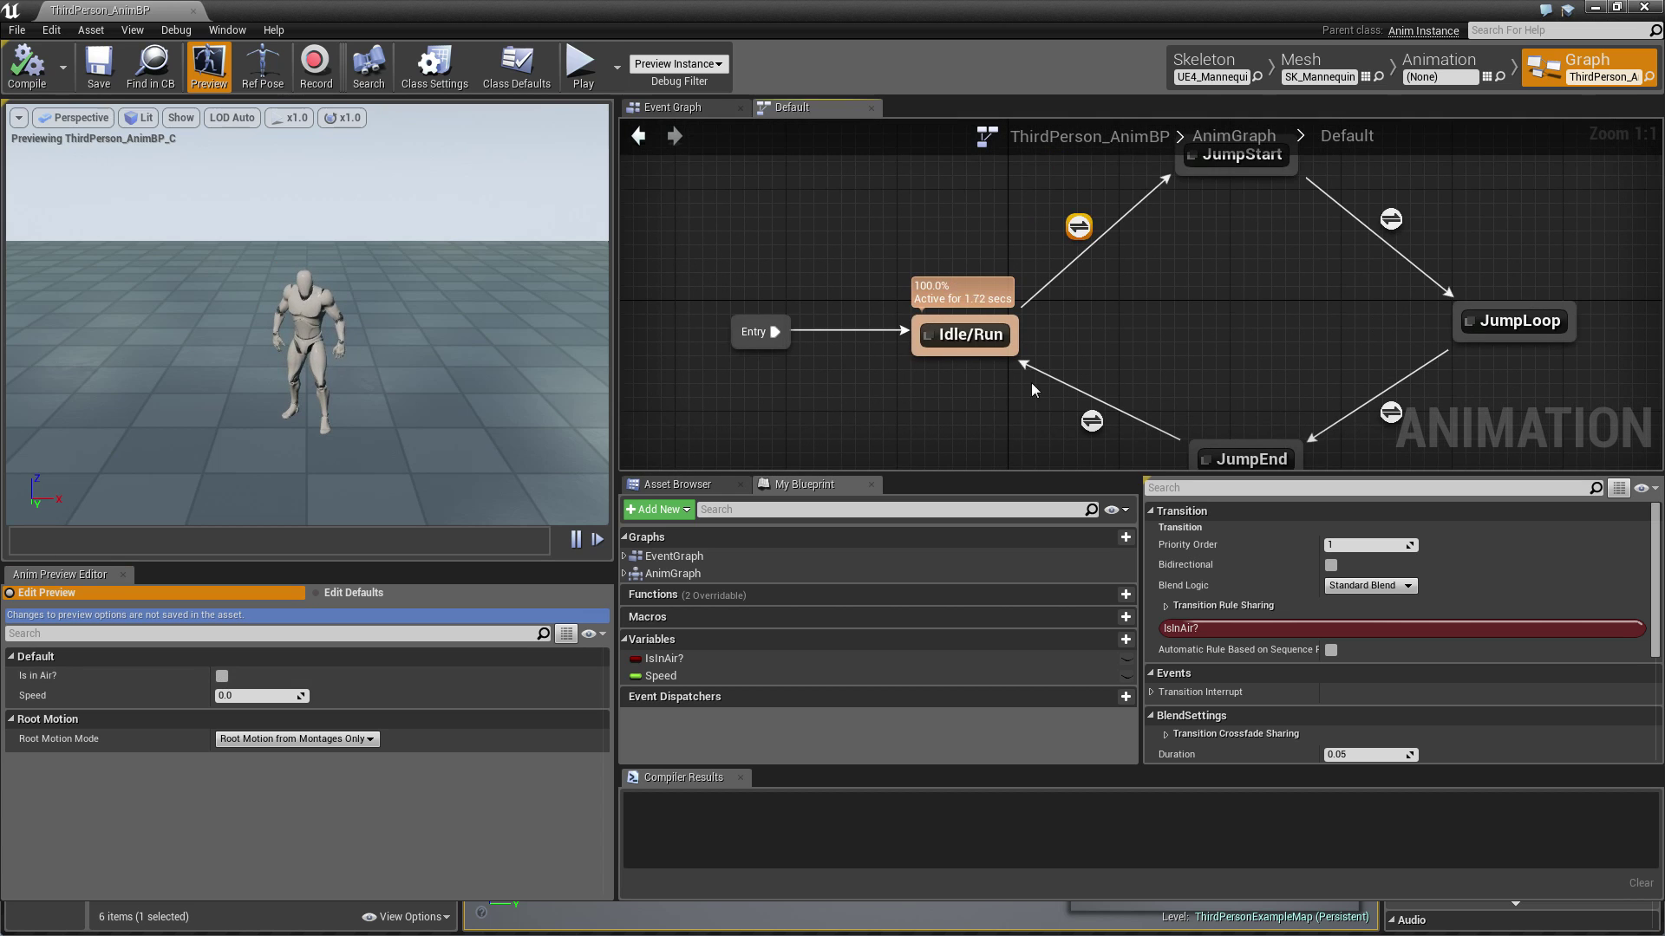
double_click(1017, 331)
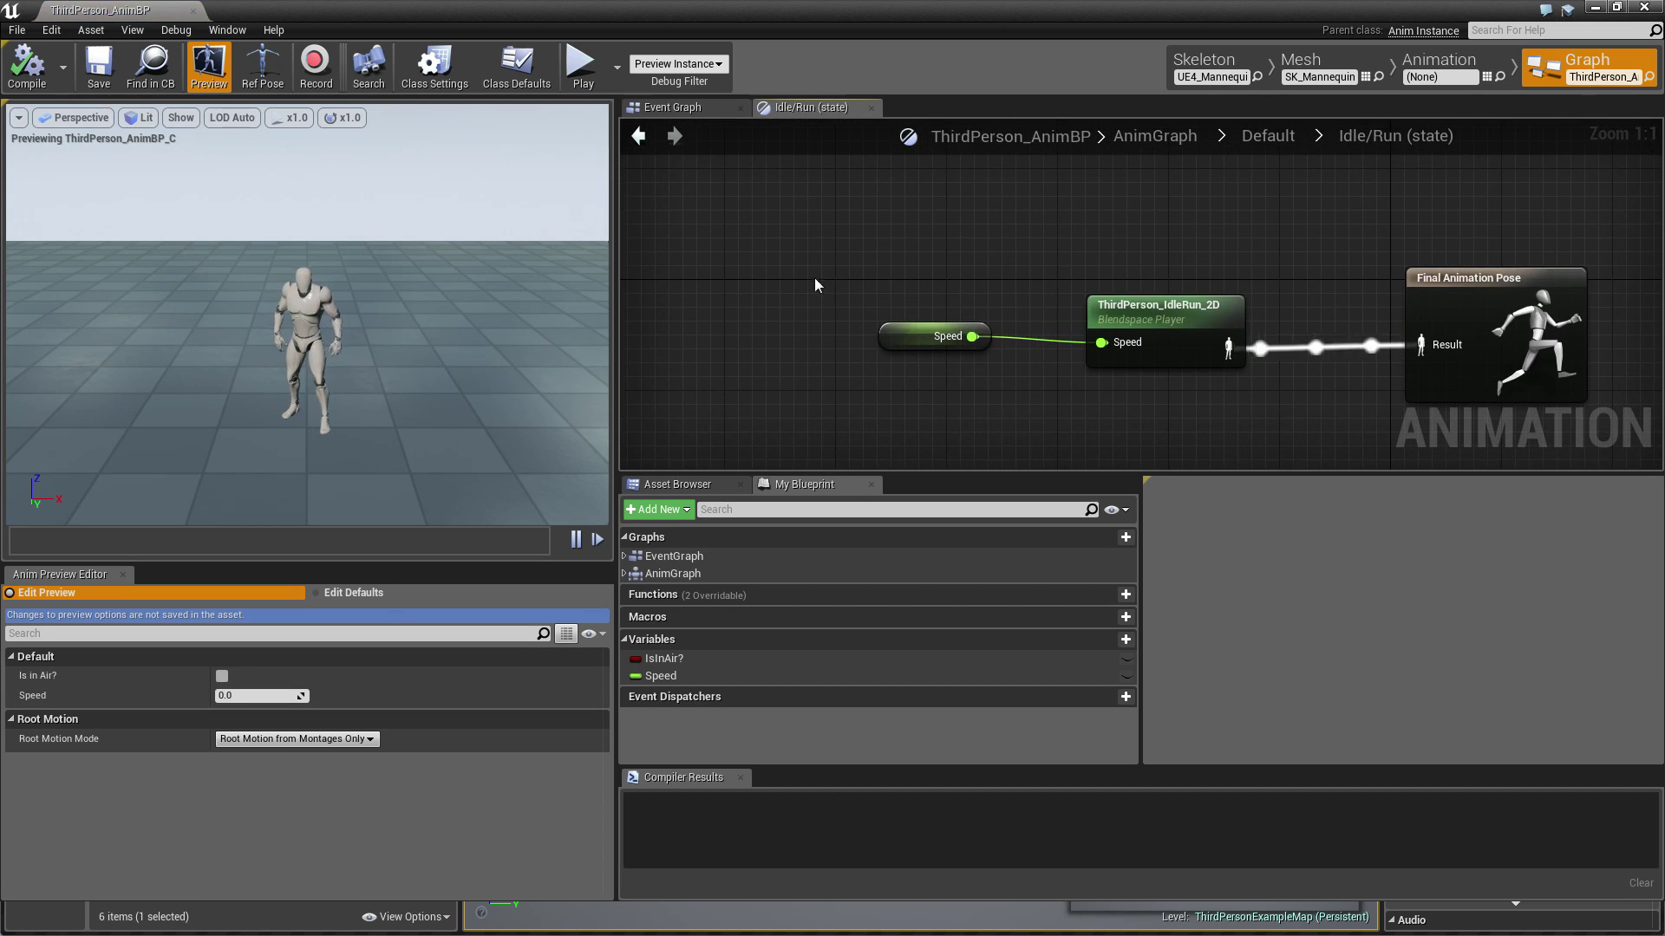
left_click_drag(814, 278, 1039, 390)
right_click_drag(1357, 229, 1242, 274)
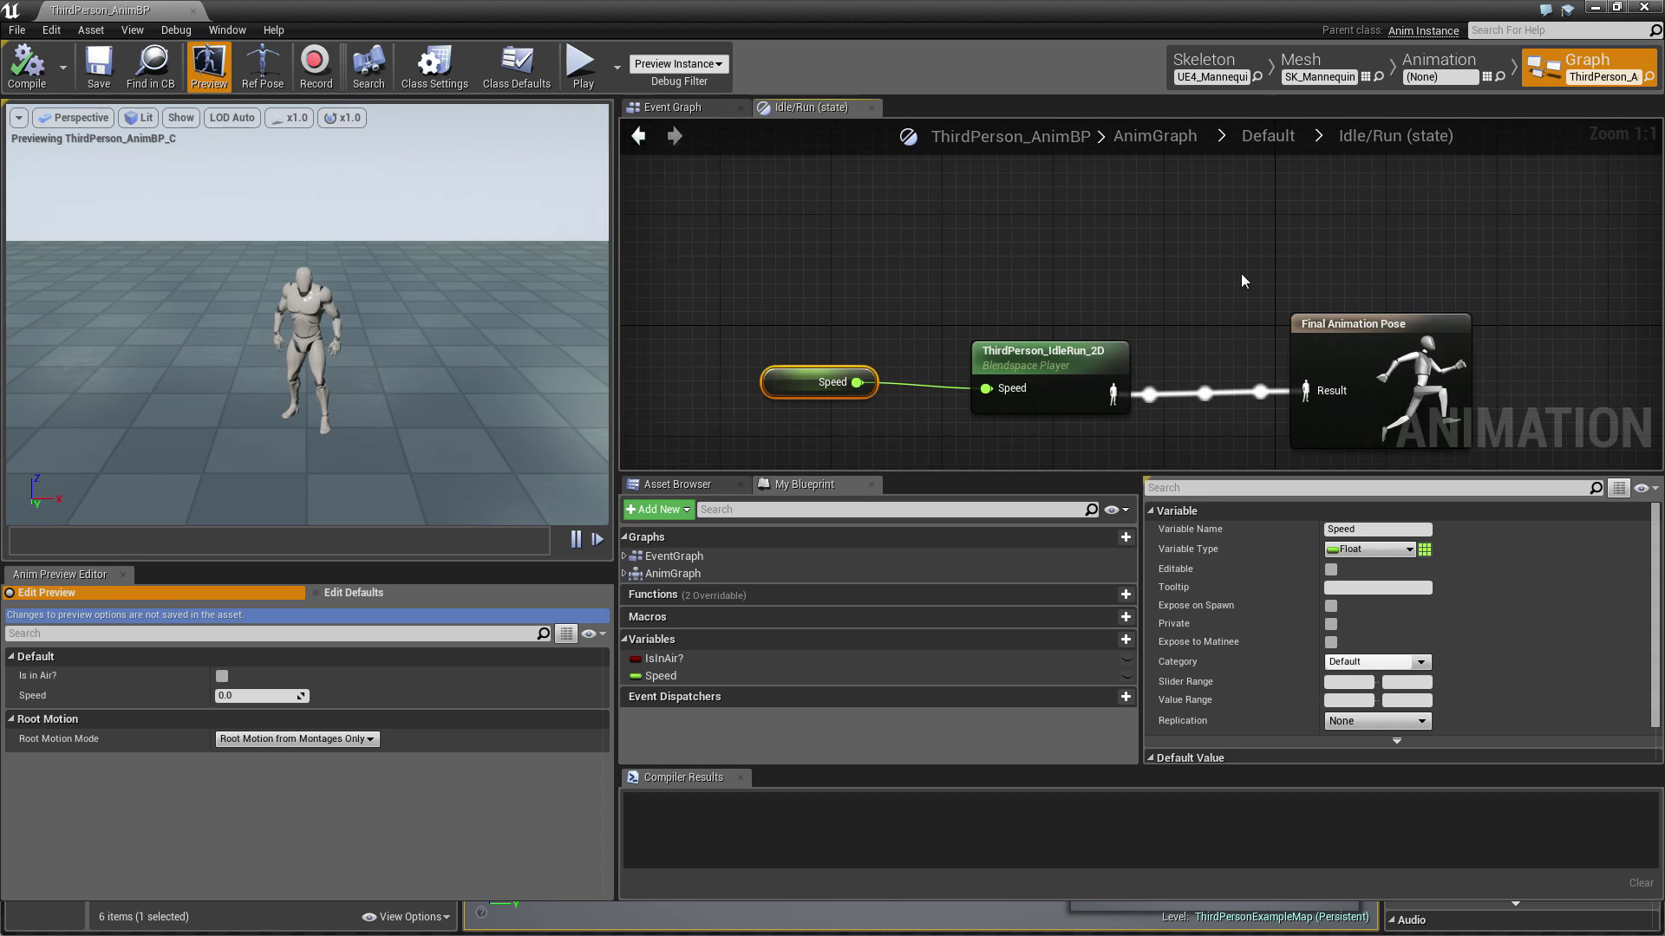
left_click(1054, 364)
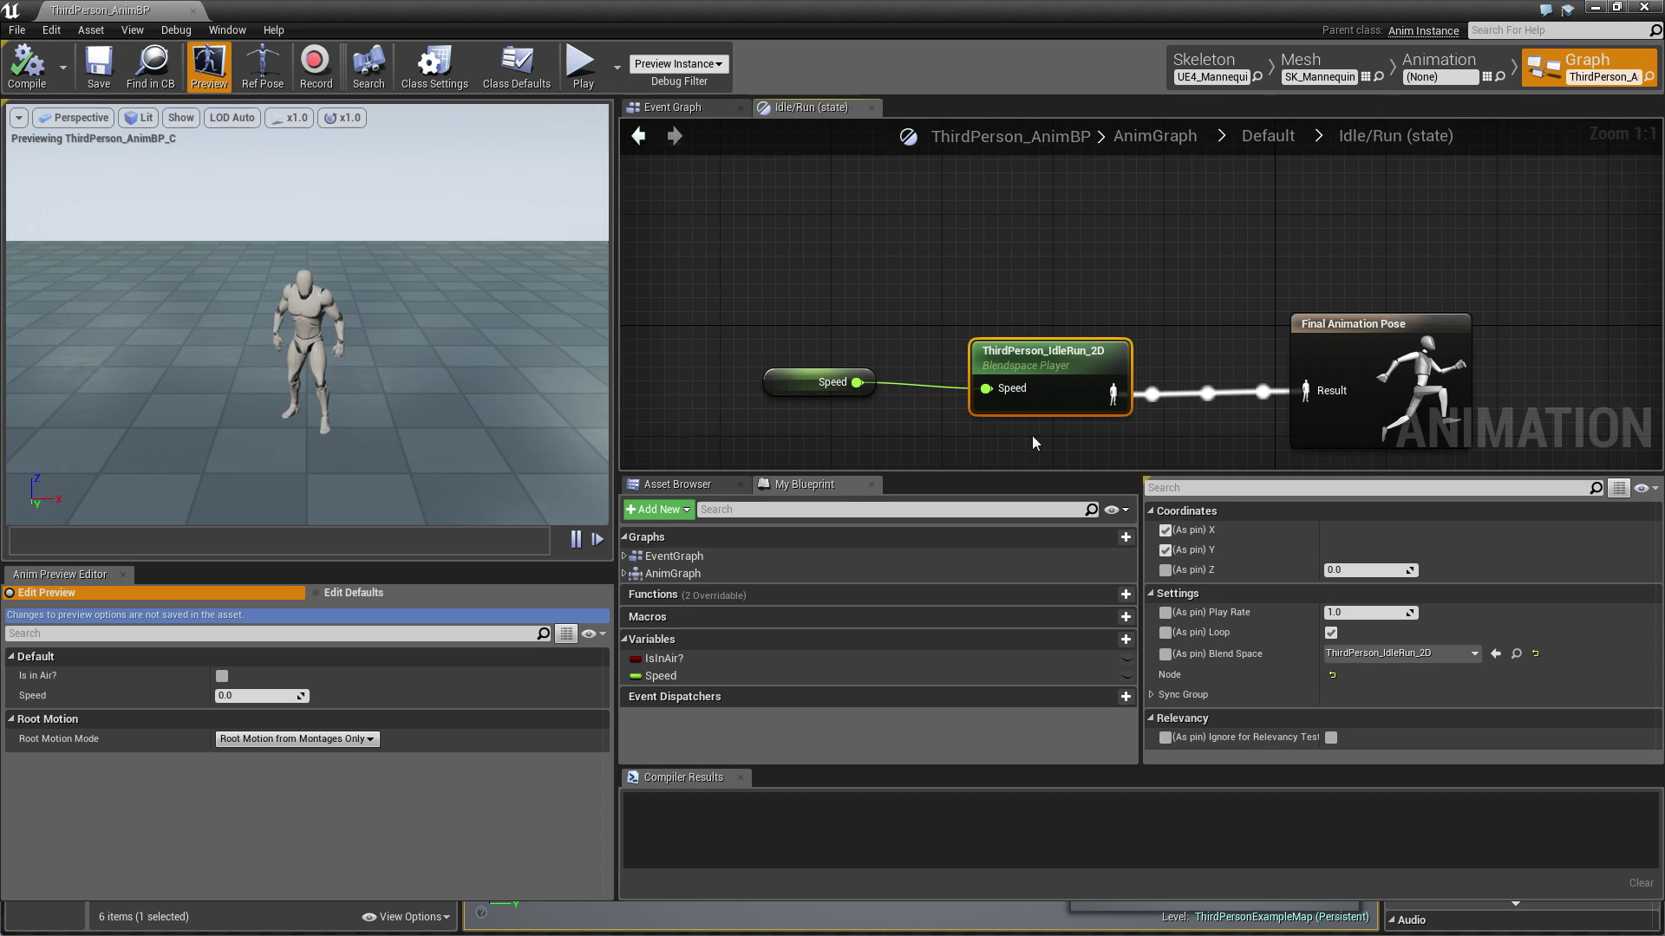
Step: Open the ThirdPerson_IdleRun_2D blend space for inspection, and back in the level editor widen the Content Browser and its folder tree
double_click(1086, 375)
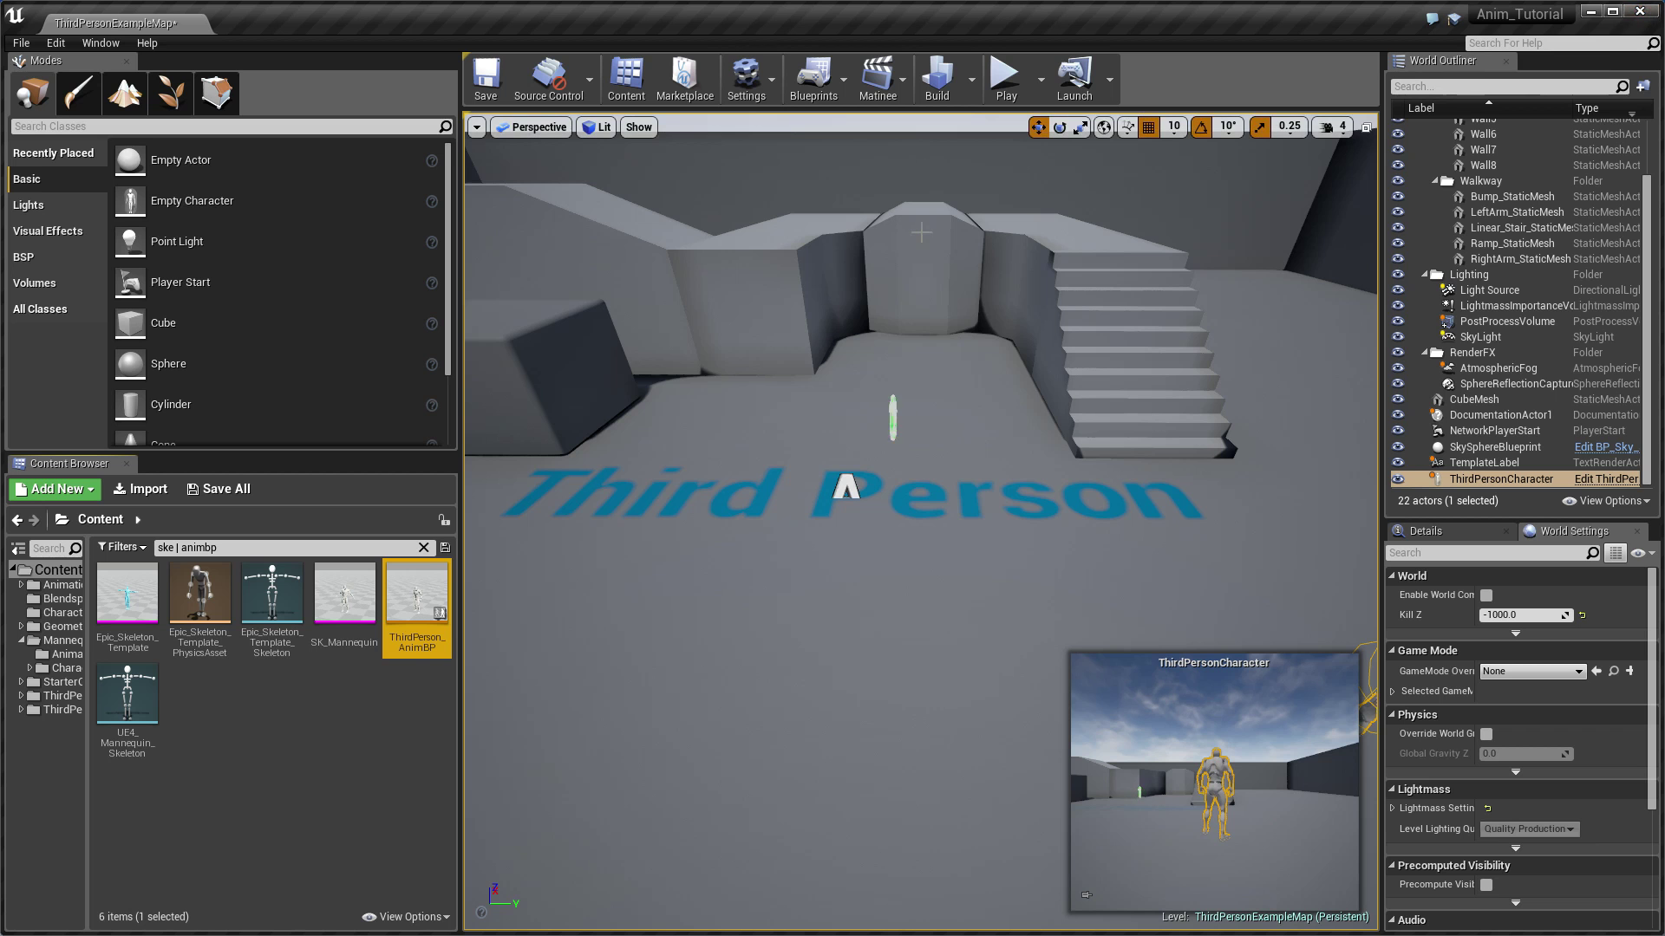
scroll(919, 486, "up", 3)
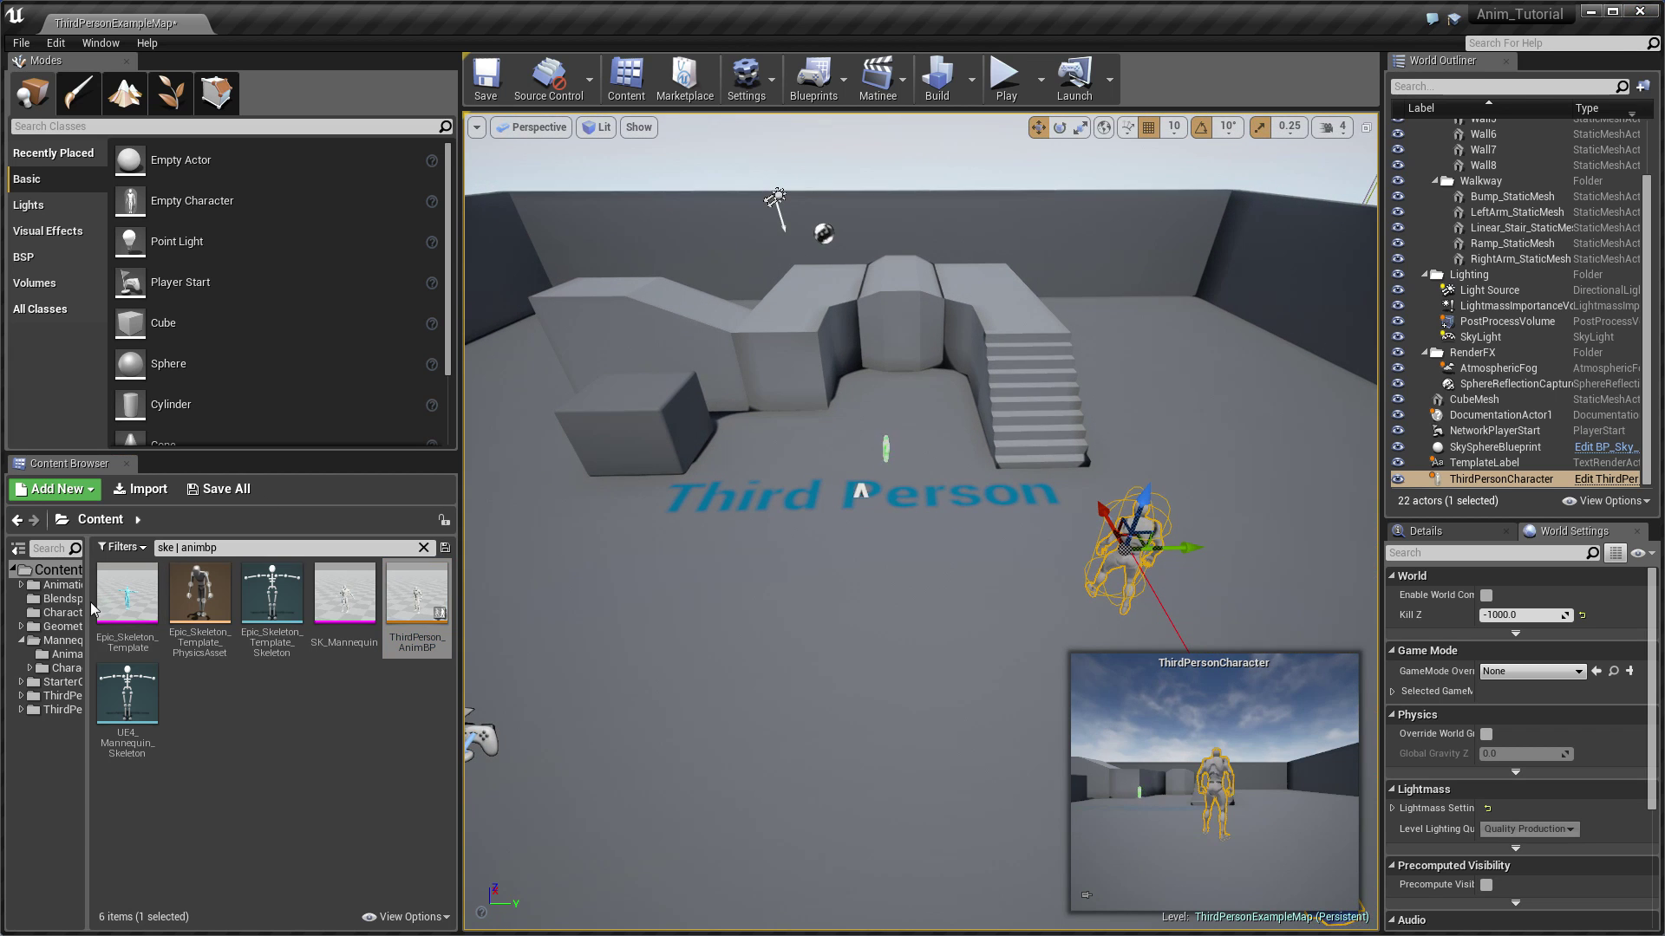
left_click_drag(88, 602, 142, 605)
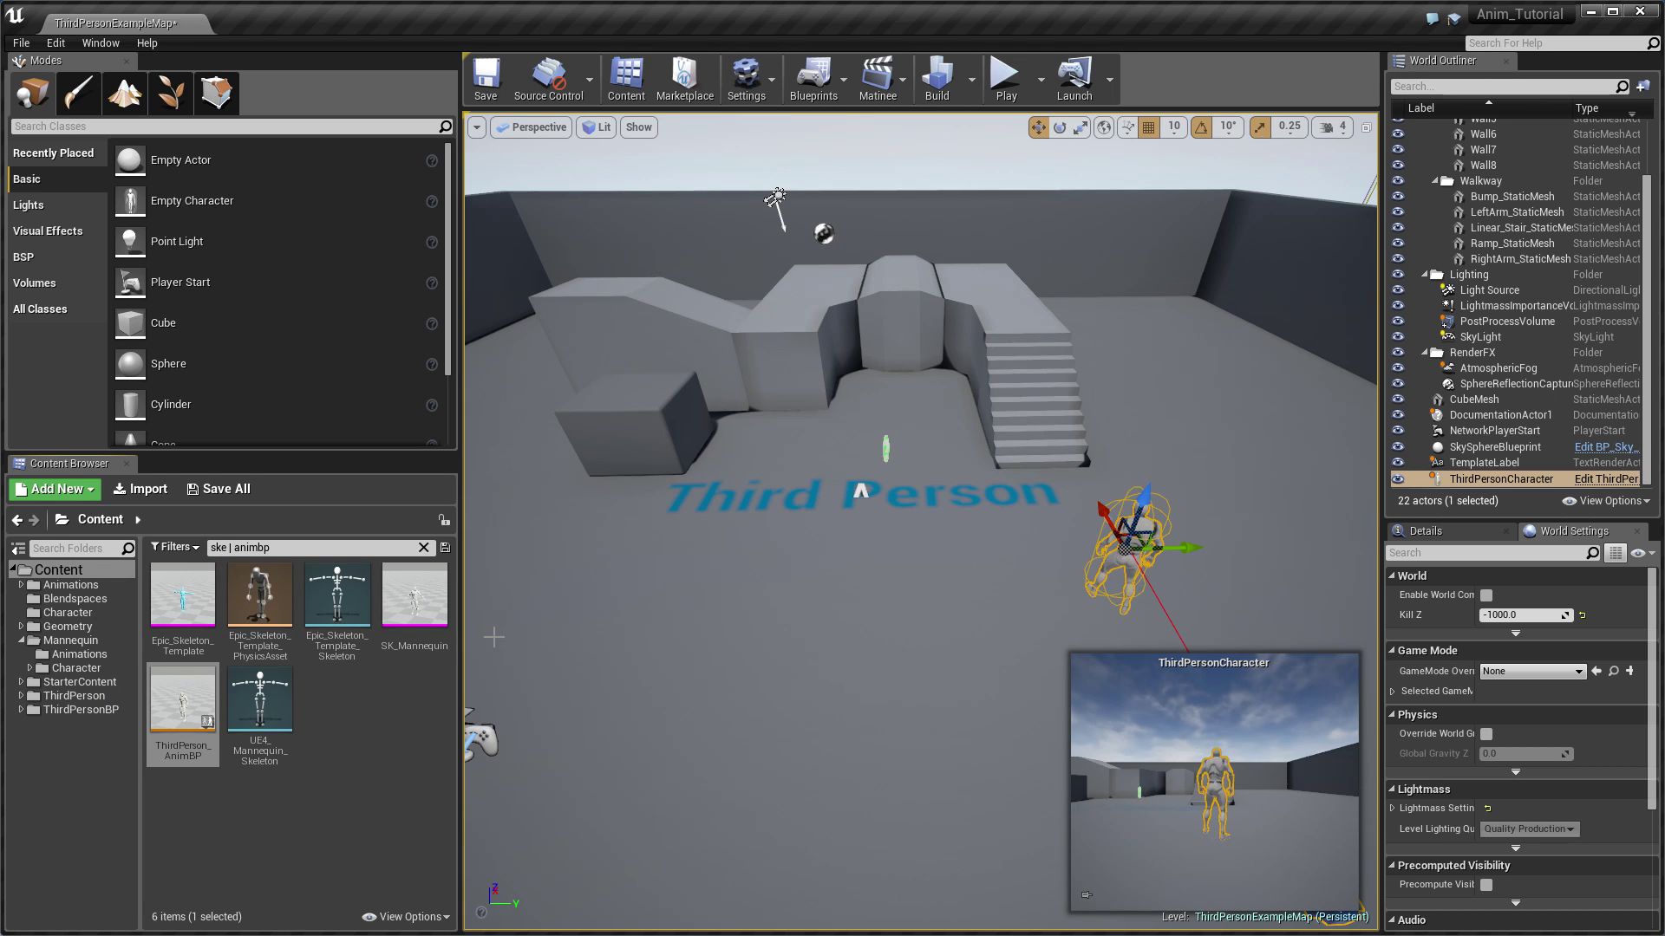
left_click_drag(461, 639, 545, 643)
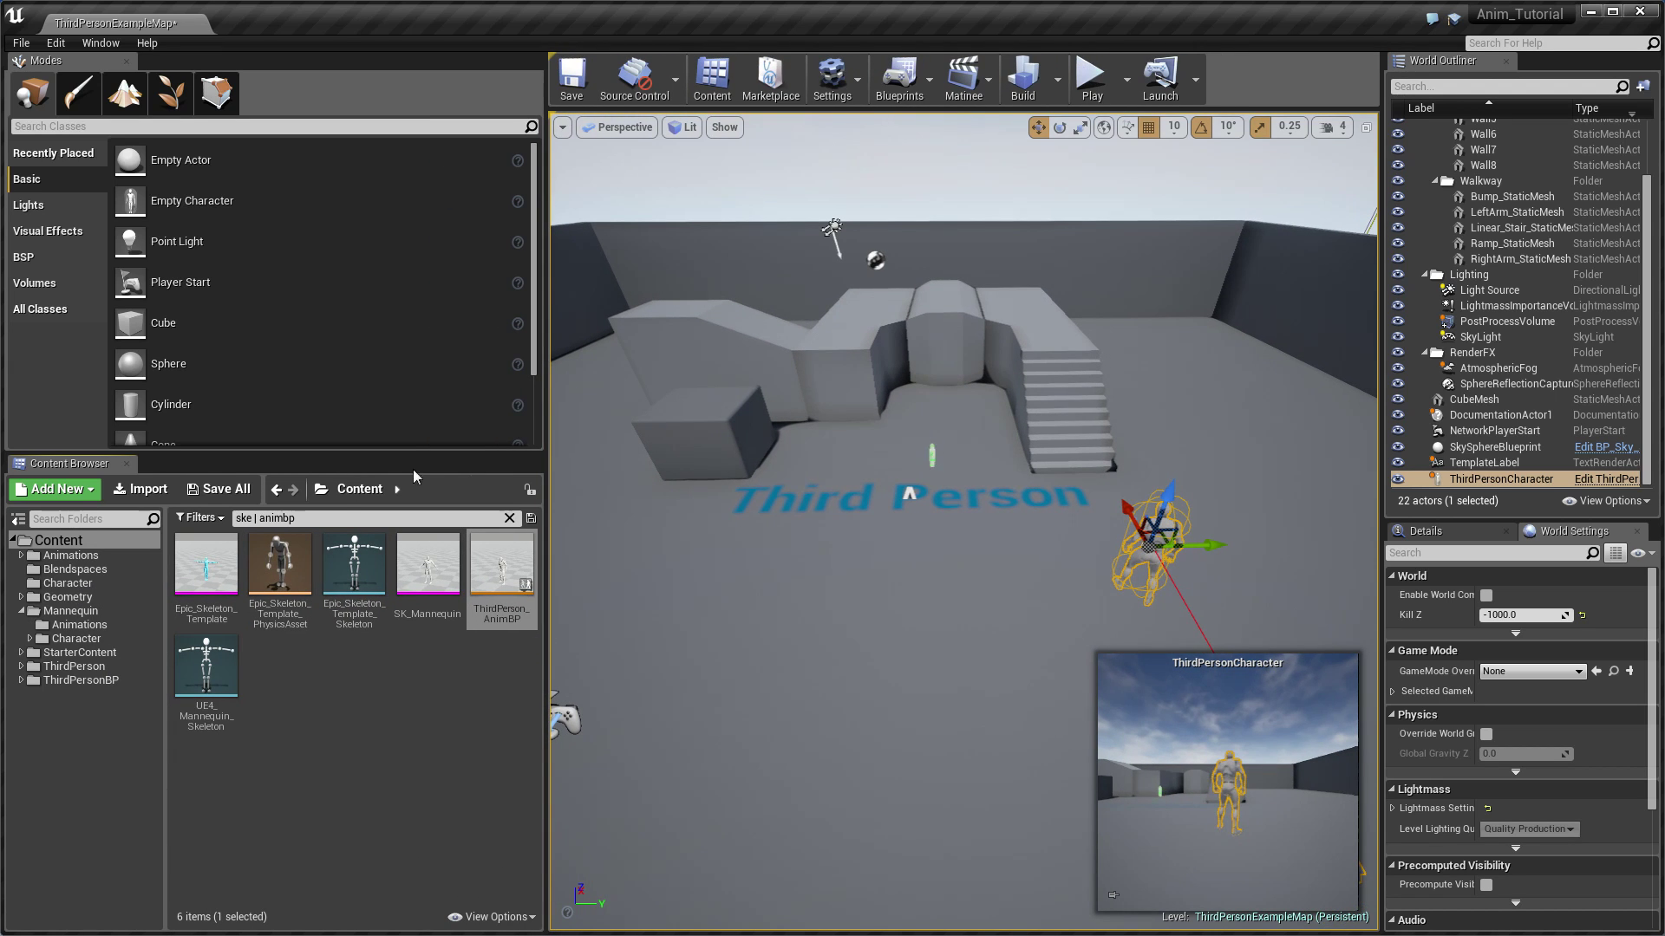
Step: Show the unfiltered Blendspaces folder and open the ClassicStrafeWalking blend space to preview its strafing samples
left_click(125, 570)
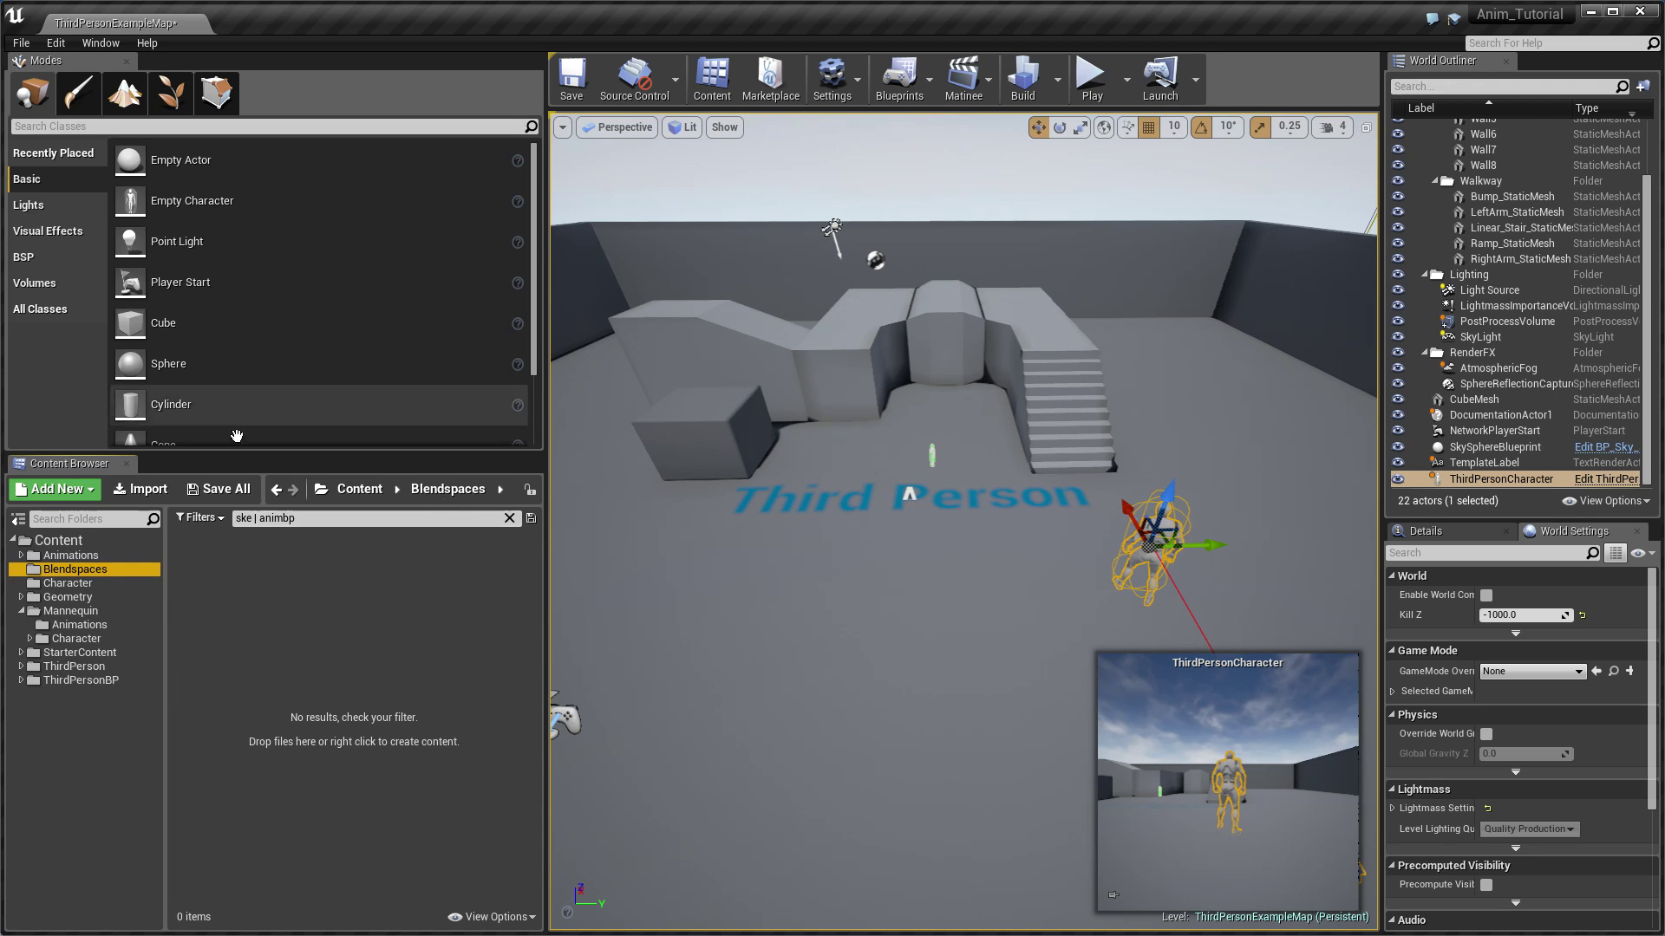
left_click(316, 520)
key("BackSpace")
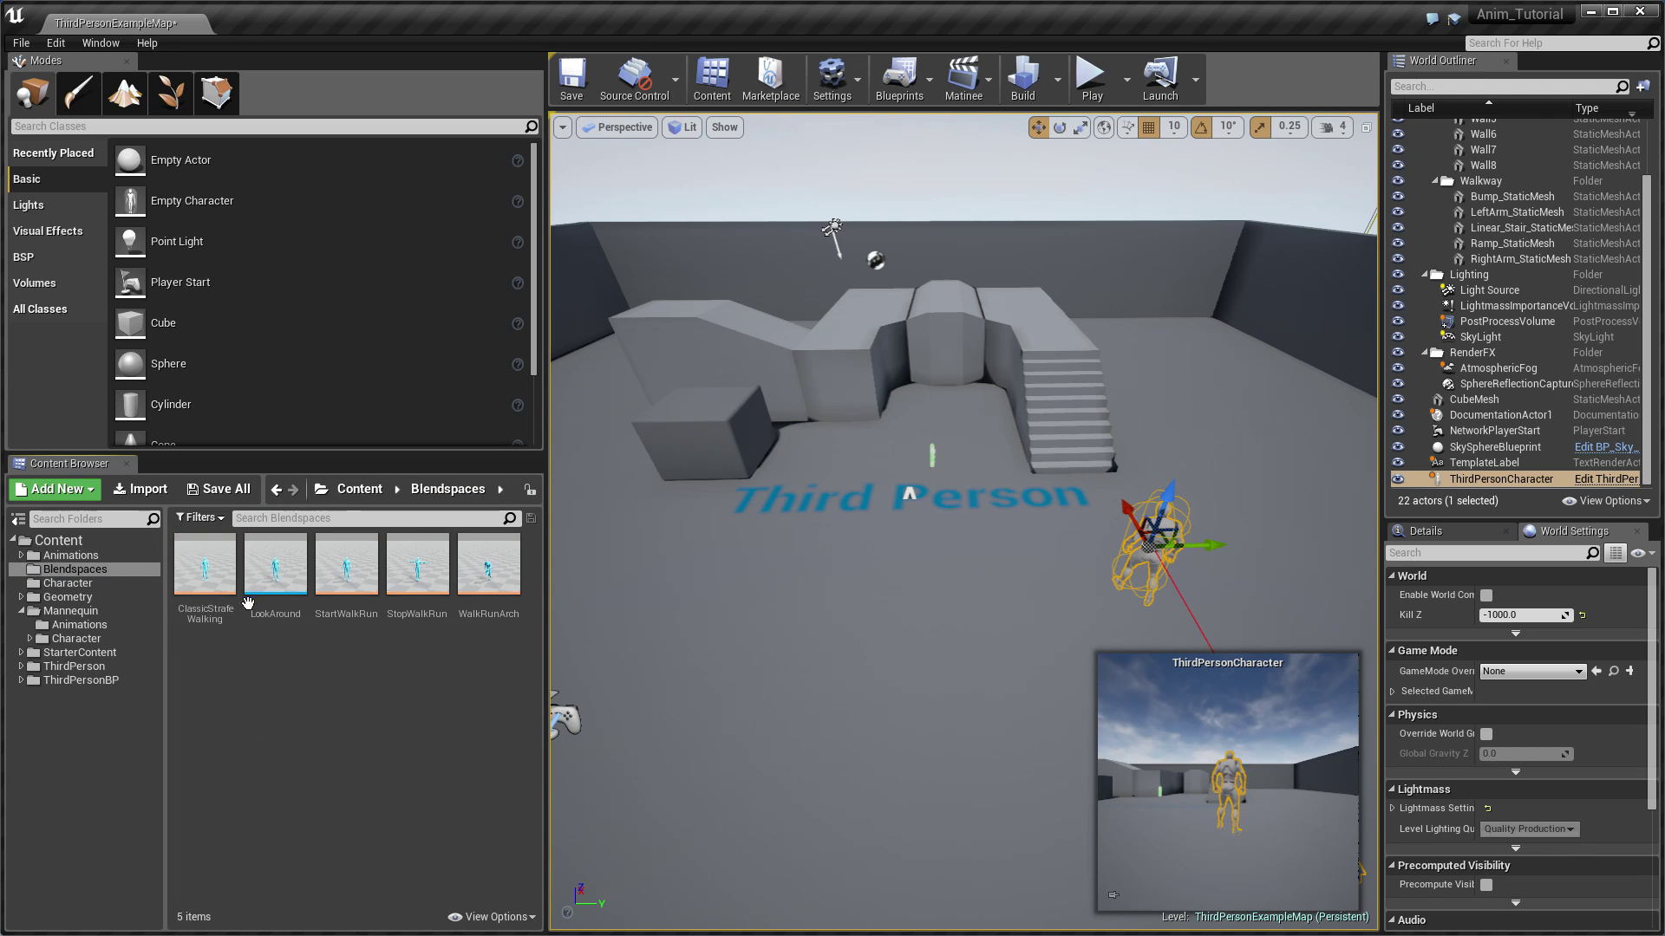
double_click(205, 590)
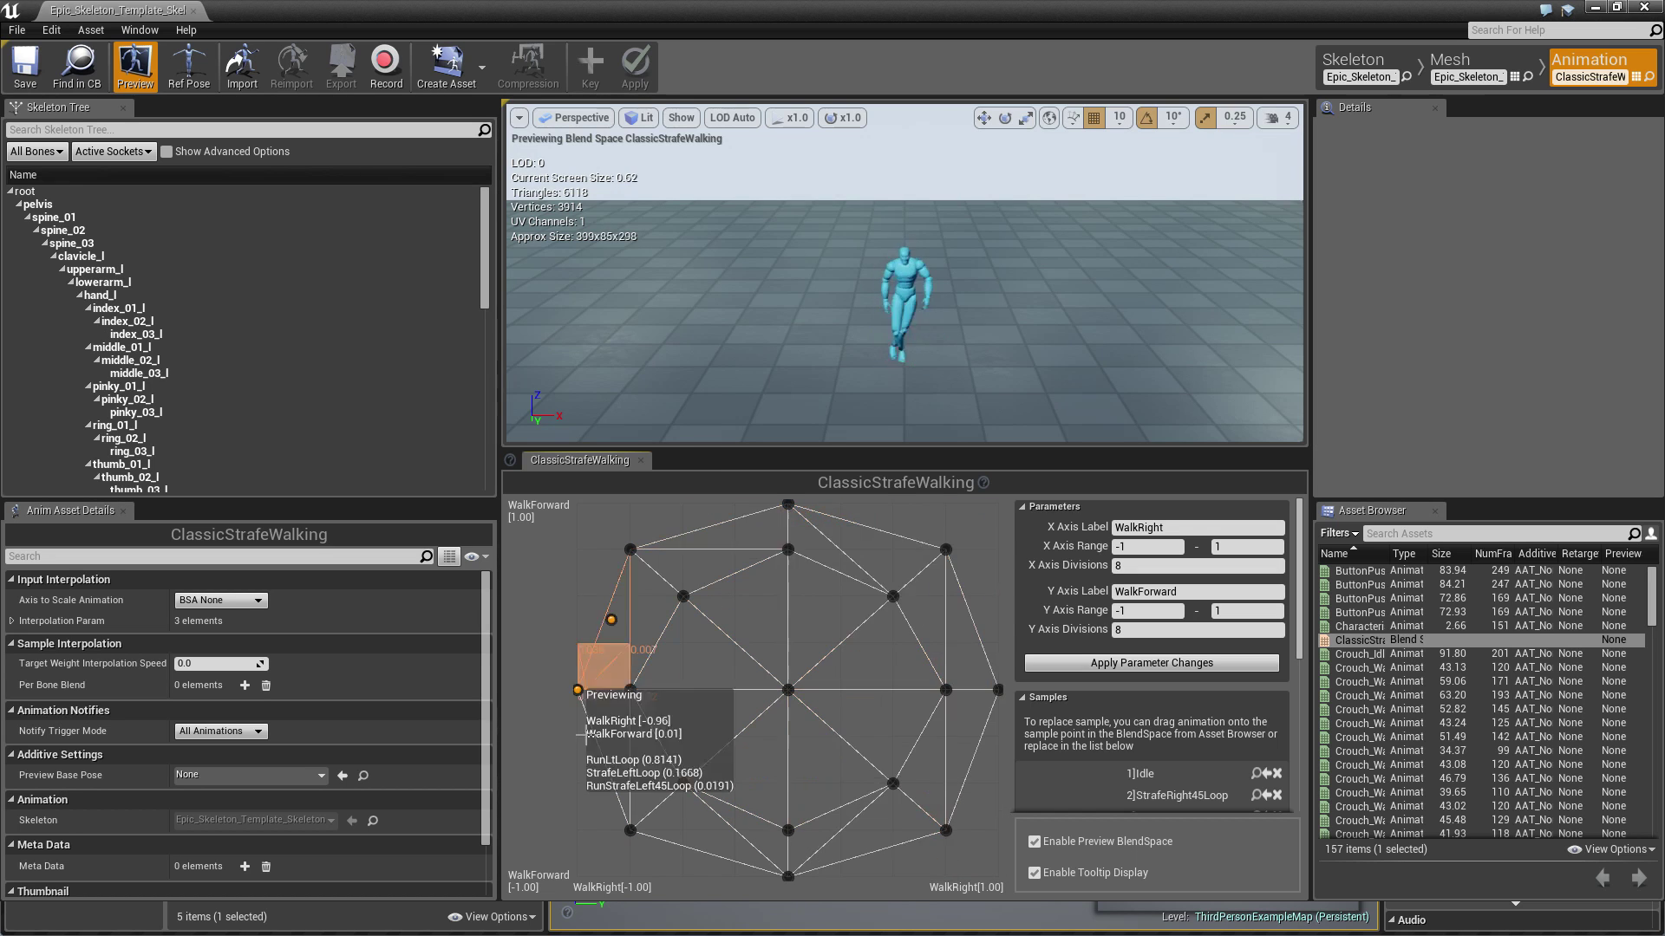
scroll(1125, 580, "down", 5)
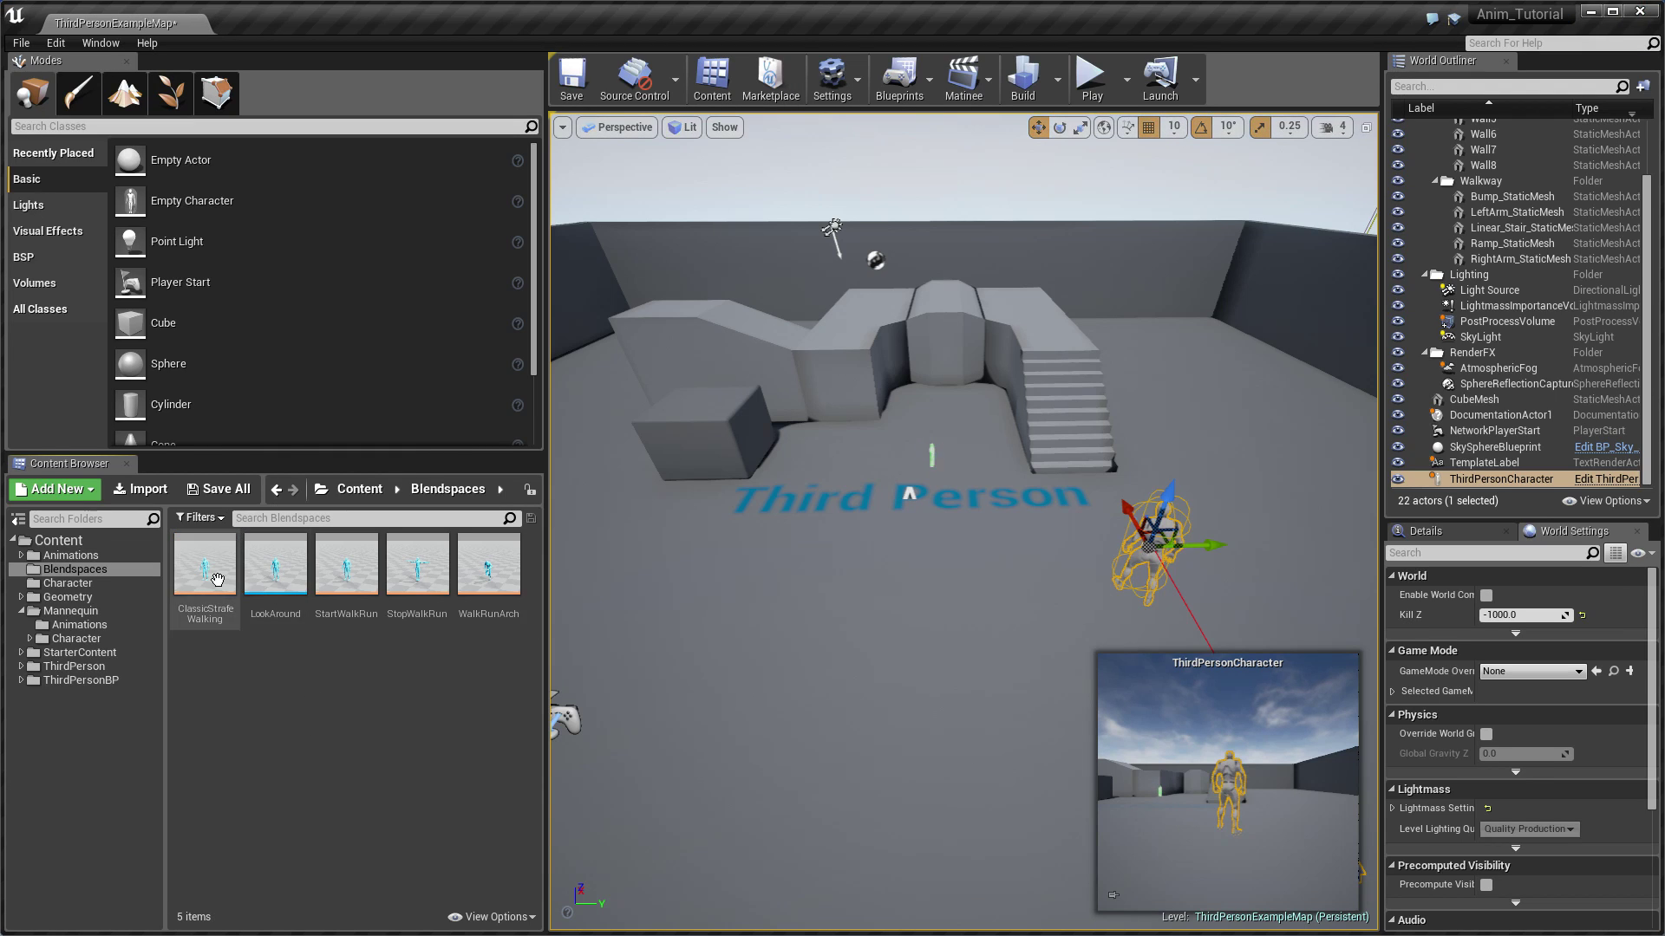
Step: Retarget the ClassicStrafeWalking blend space to UE4_Mannequin_Skeleton
right_click(219, 586)
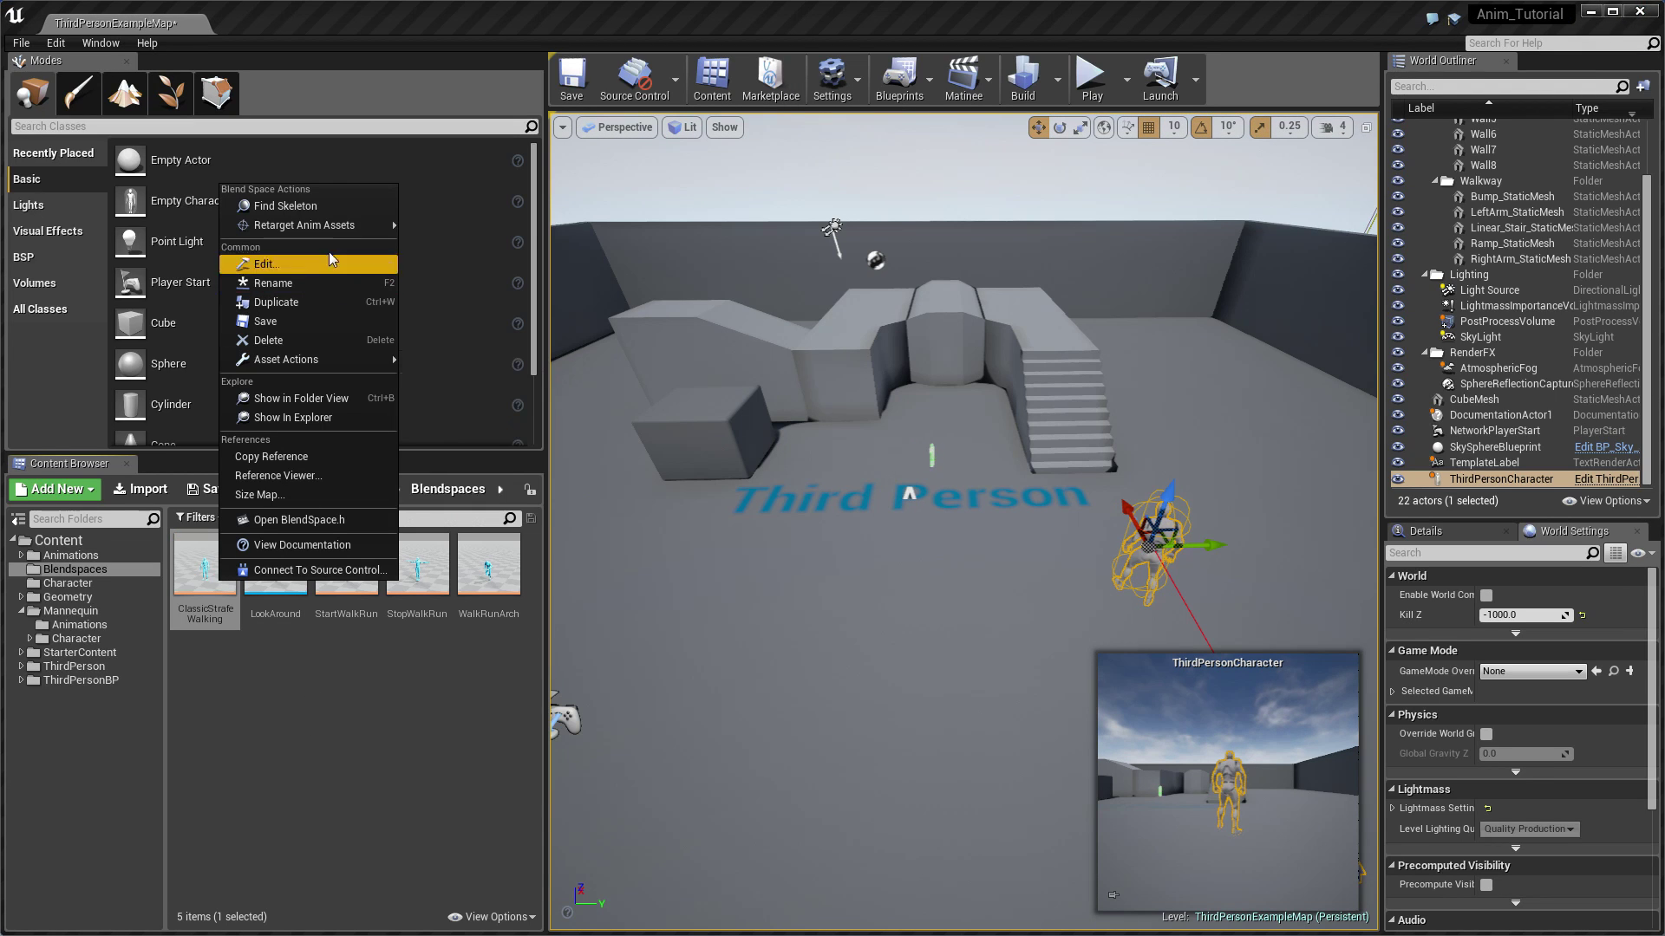
mouse_move(364, 225)
left_click(472, 227)
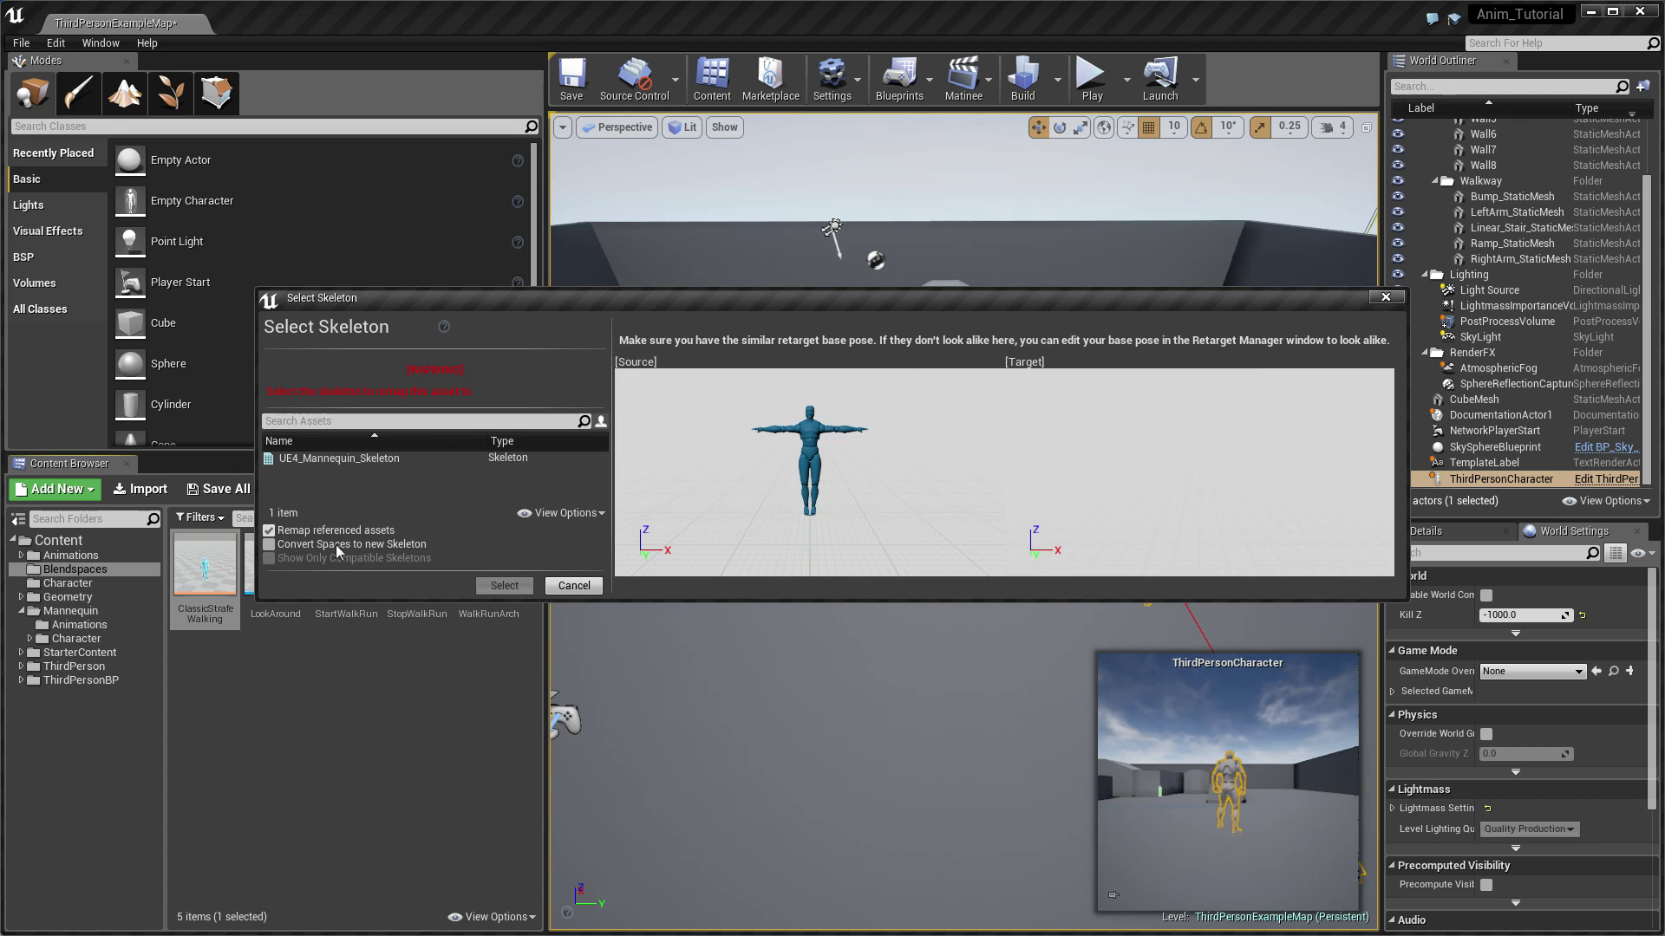
left_click(362, 460)
left_click(497, 587)
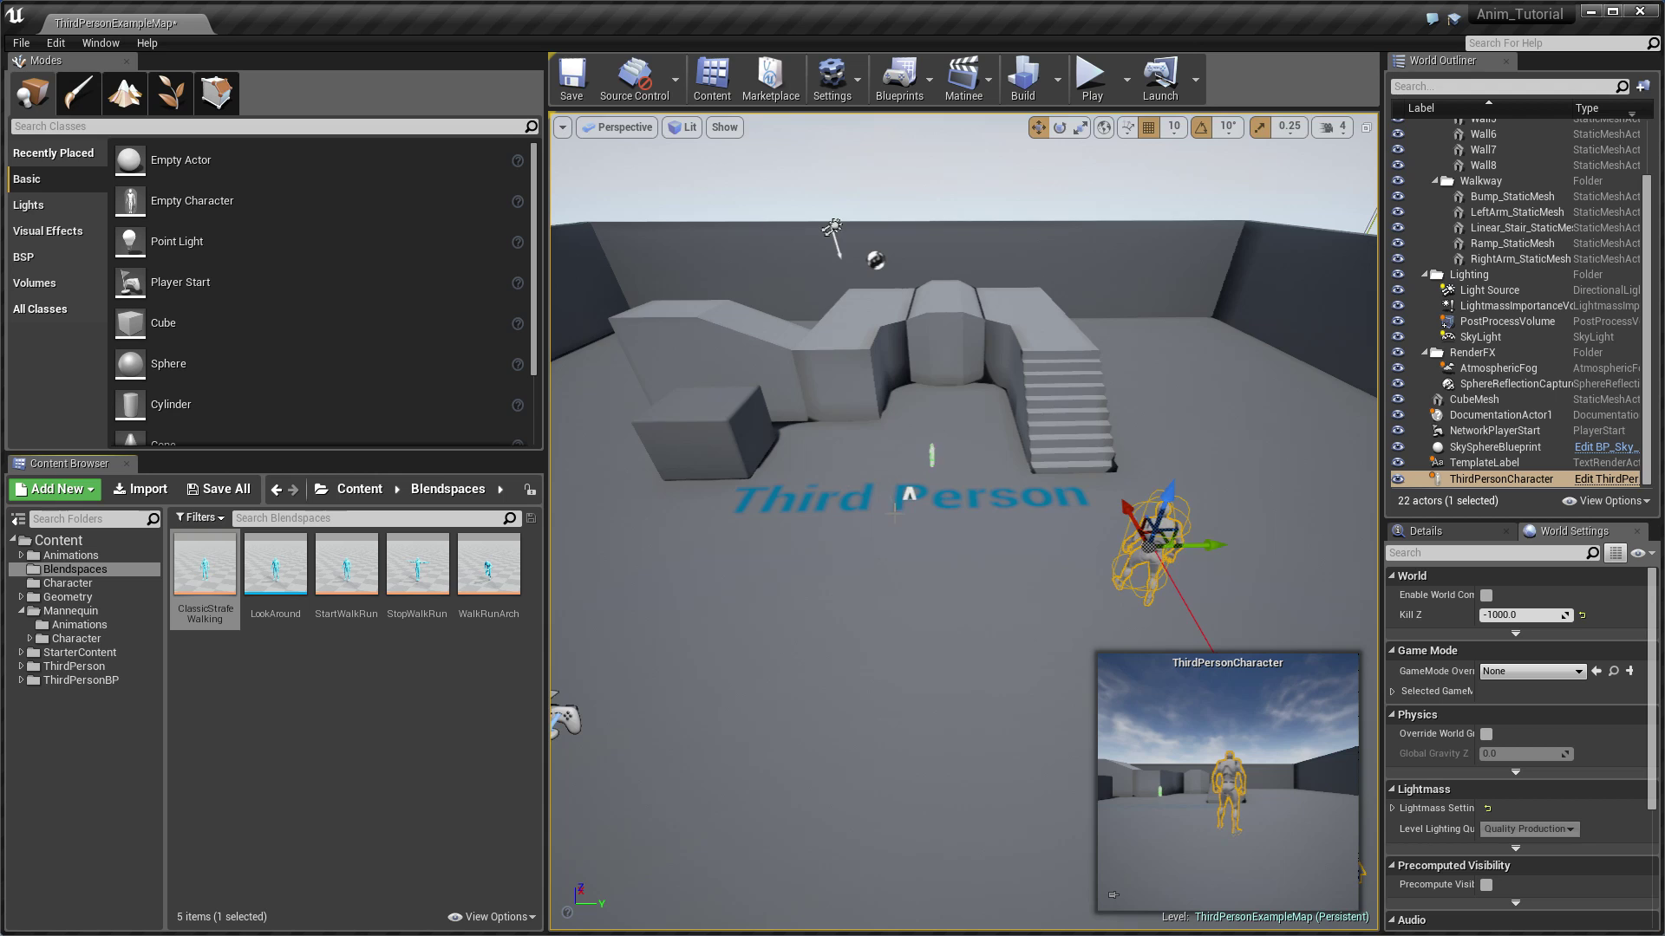
Step: Turn off Orient Rotation to Movement in the ThirdPersonCharacter blueprint's CharacterMovement component and compile the blueprint
mouse_move(894, 513)
right_mouse_down()
mouse_move(895, 564)
mouse_move(876, 487)
right_mouse_up()
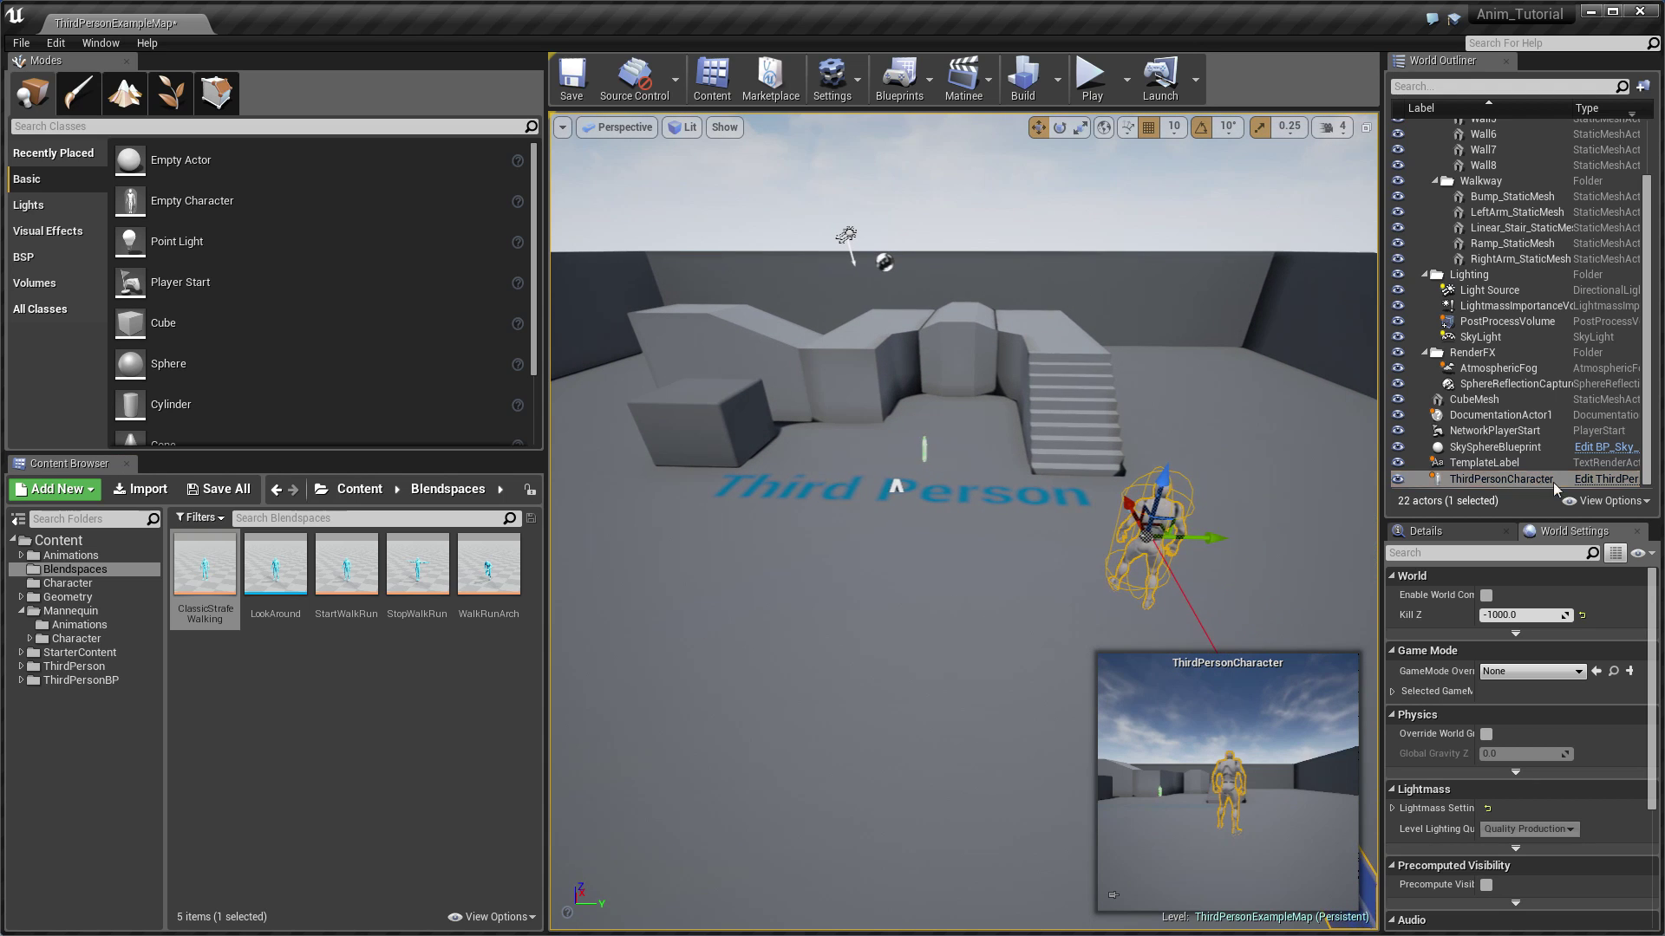
left_click(1584, 484)
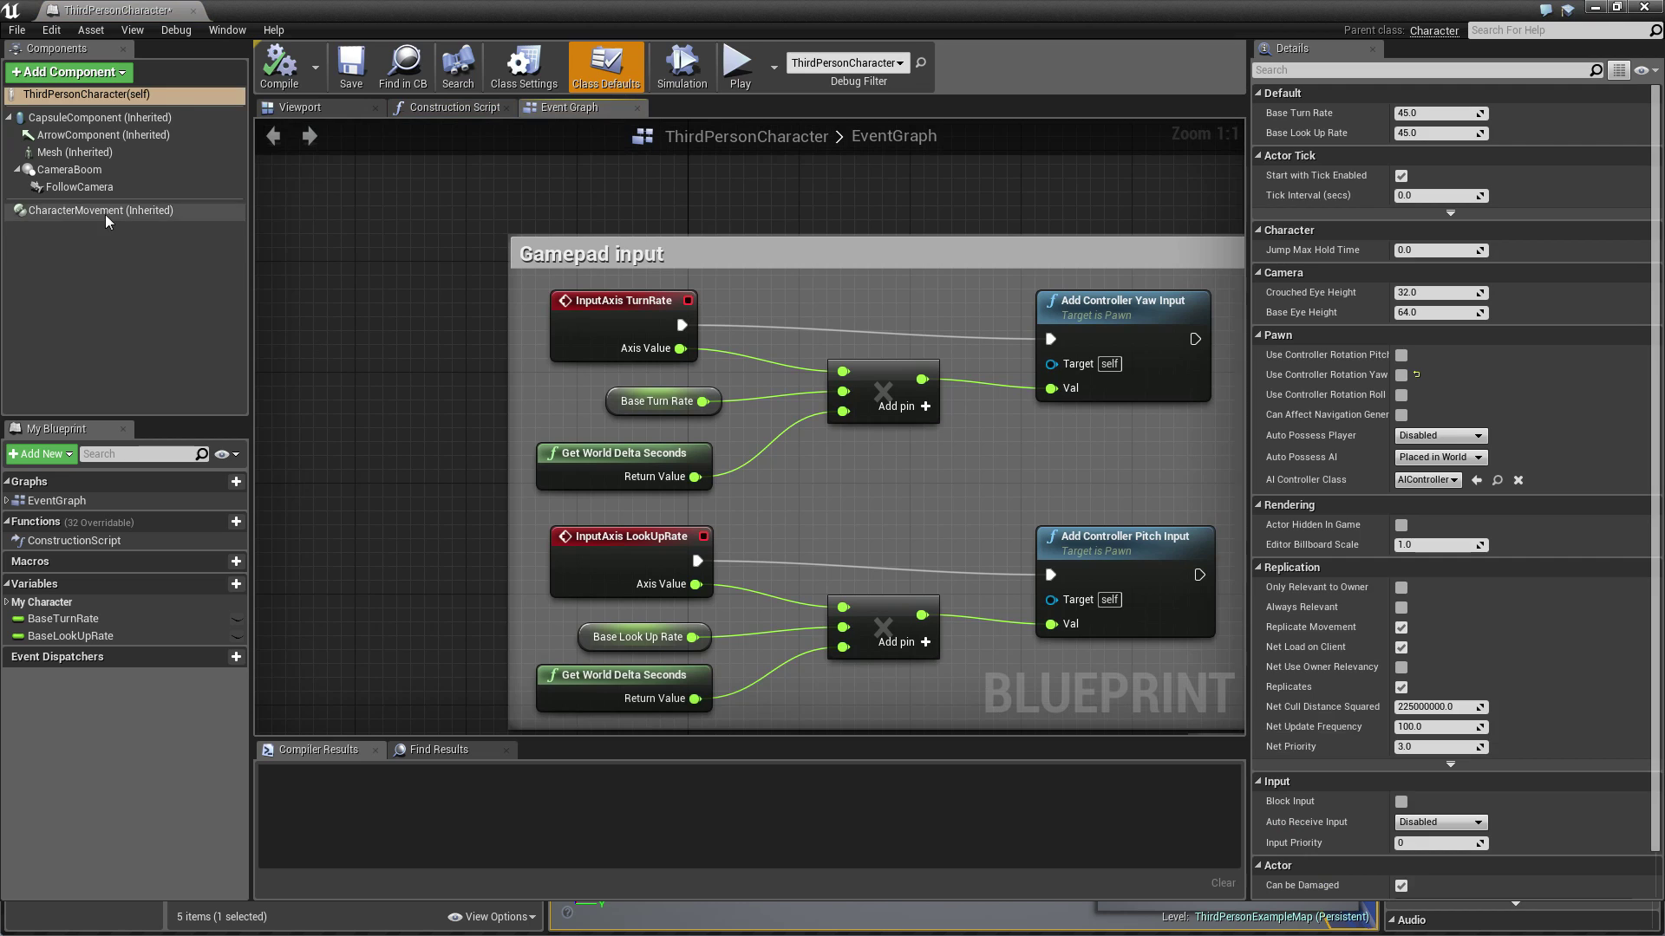
left_click(102, 210)
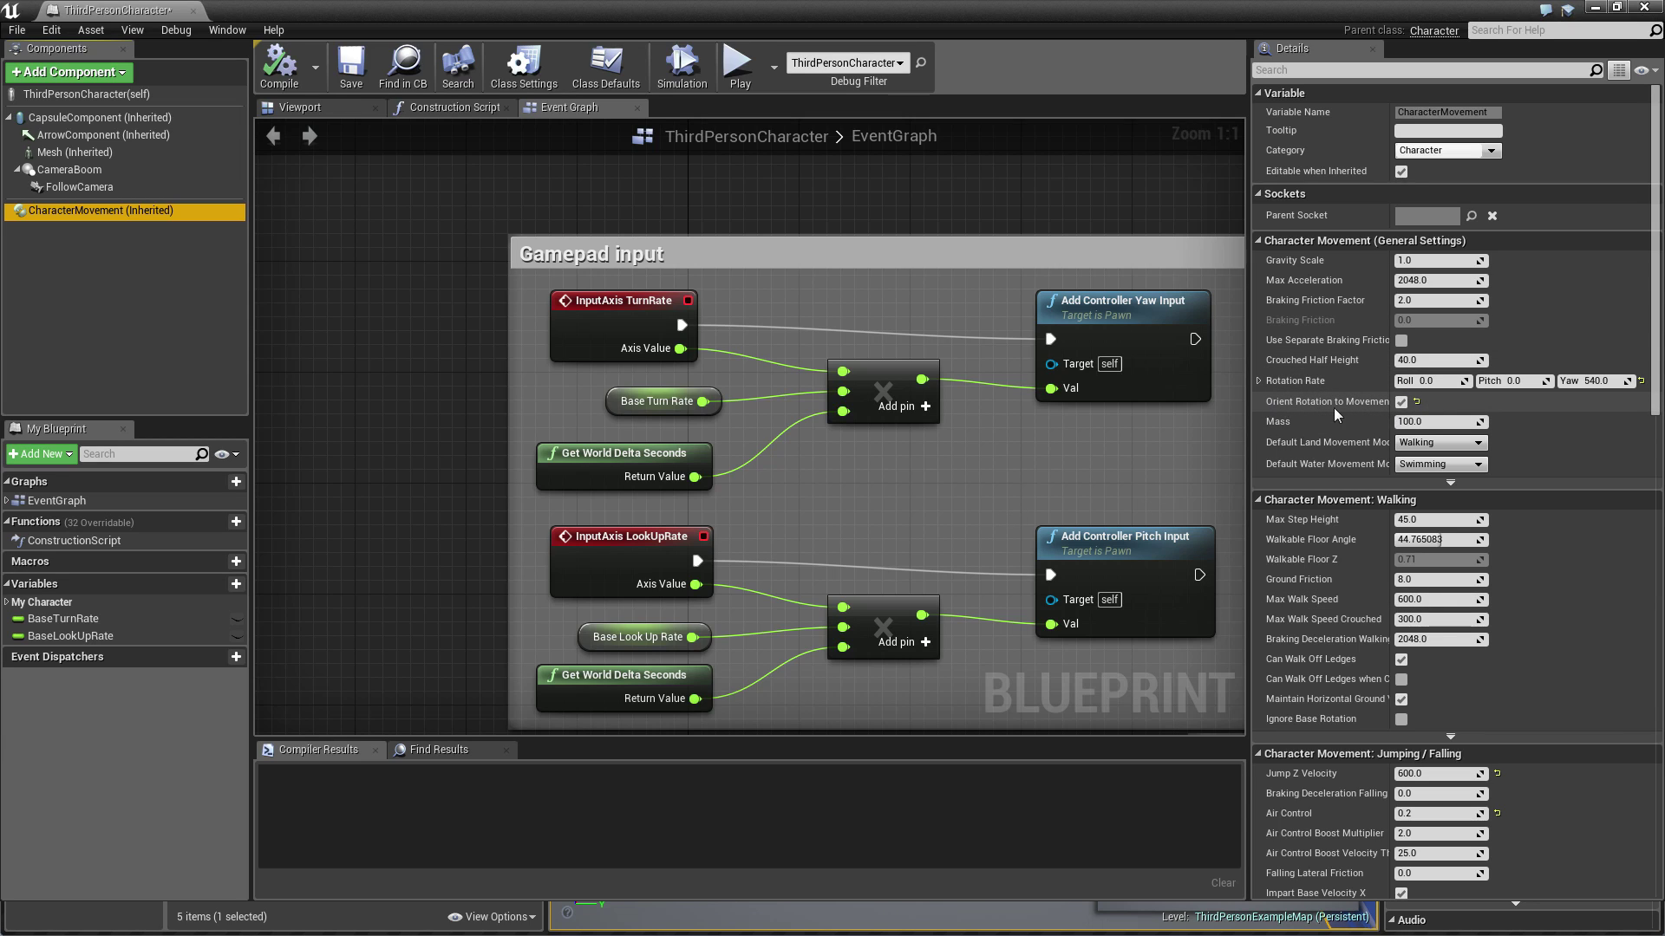
left_click(1401, 402)
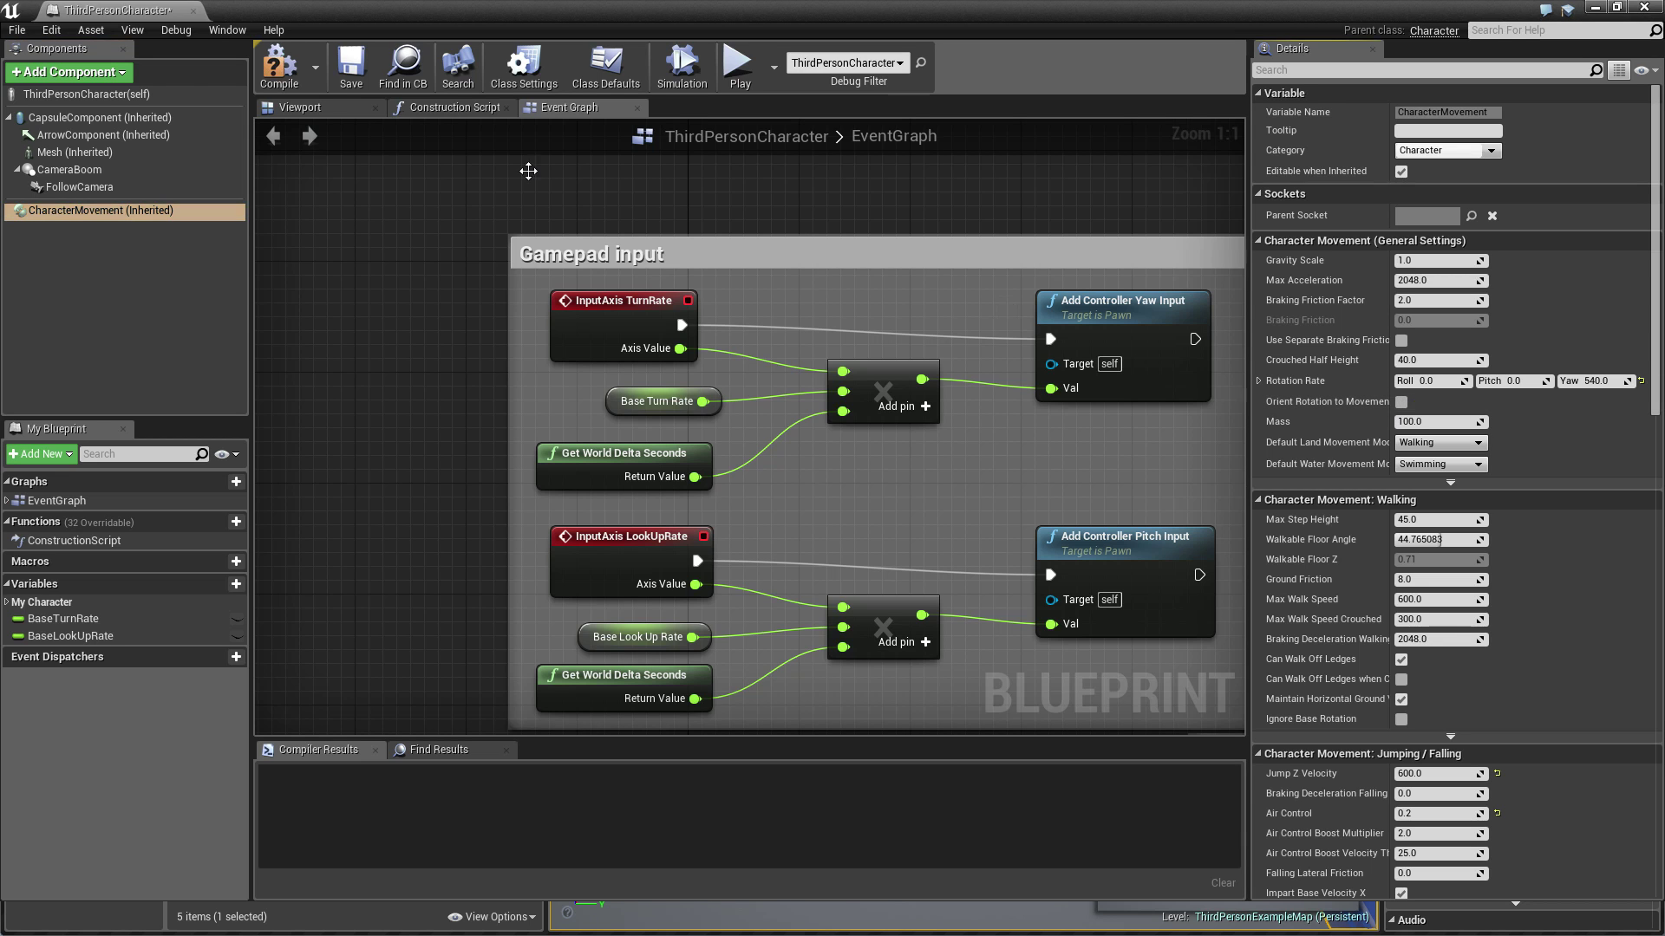
left_click(276, 69)
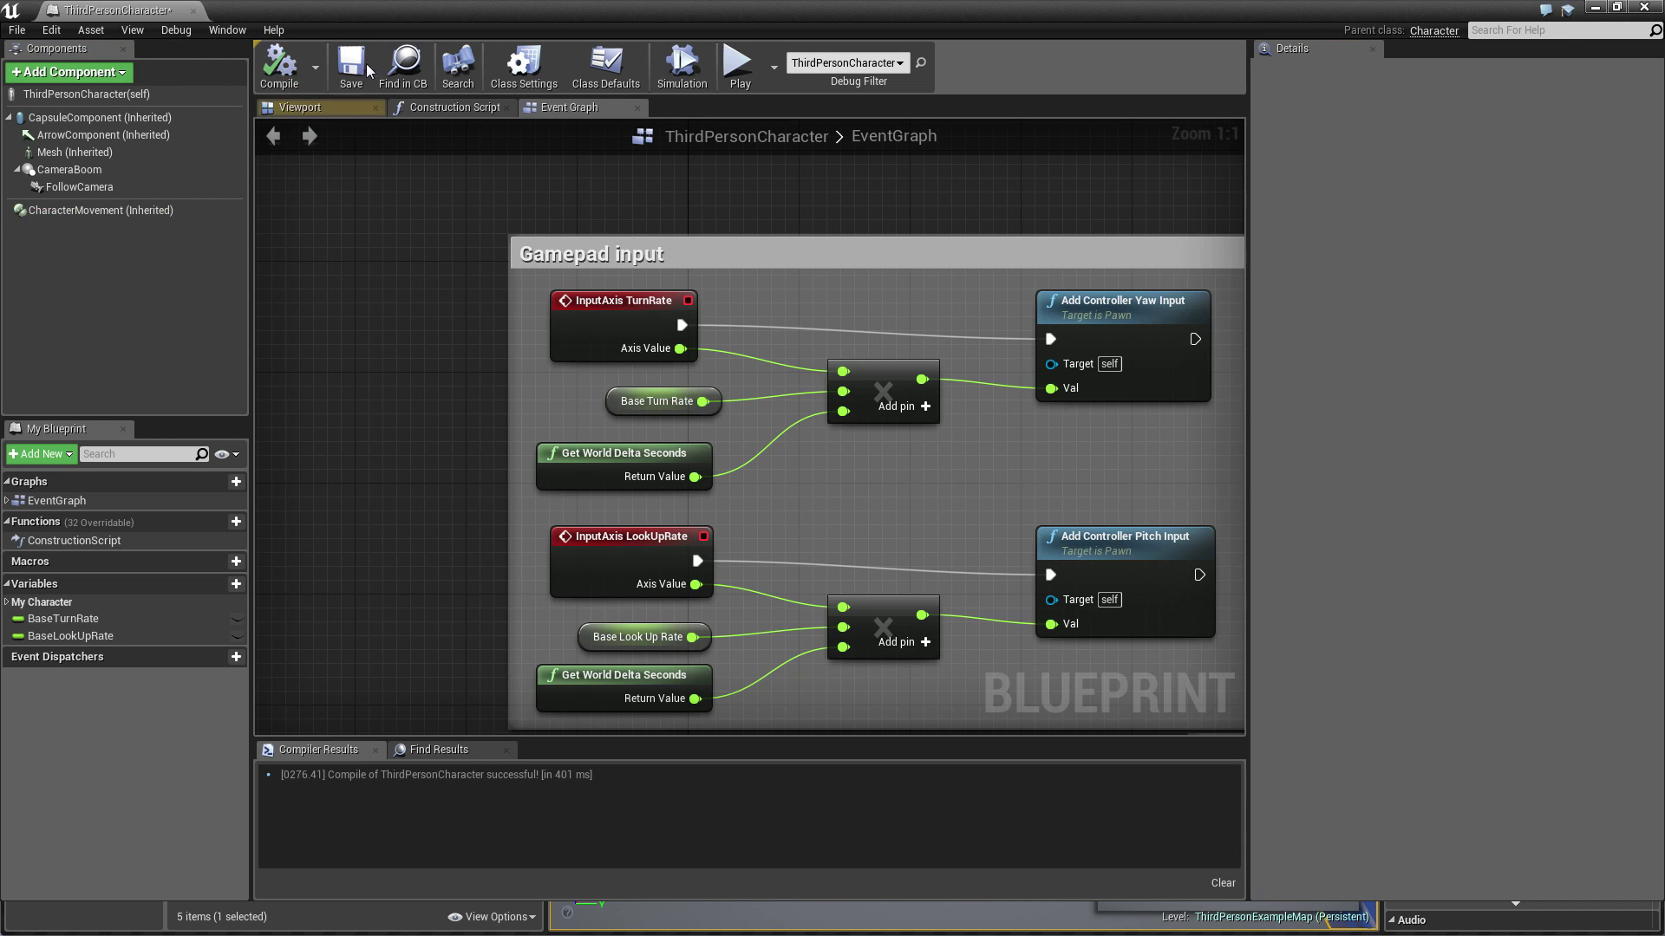
left_click(1605, 9)
Step: Play the level, move the character forward and sideways to check its facing, and stop the session
left_click(1096, 80)
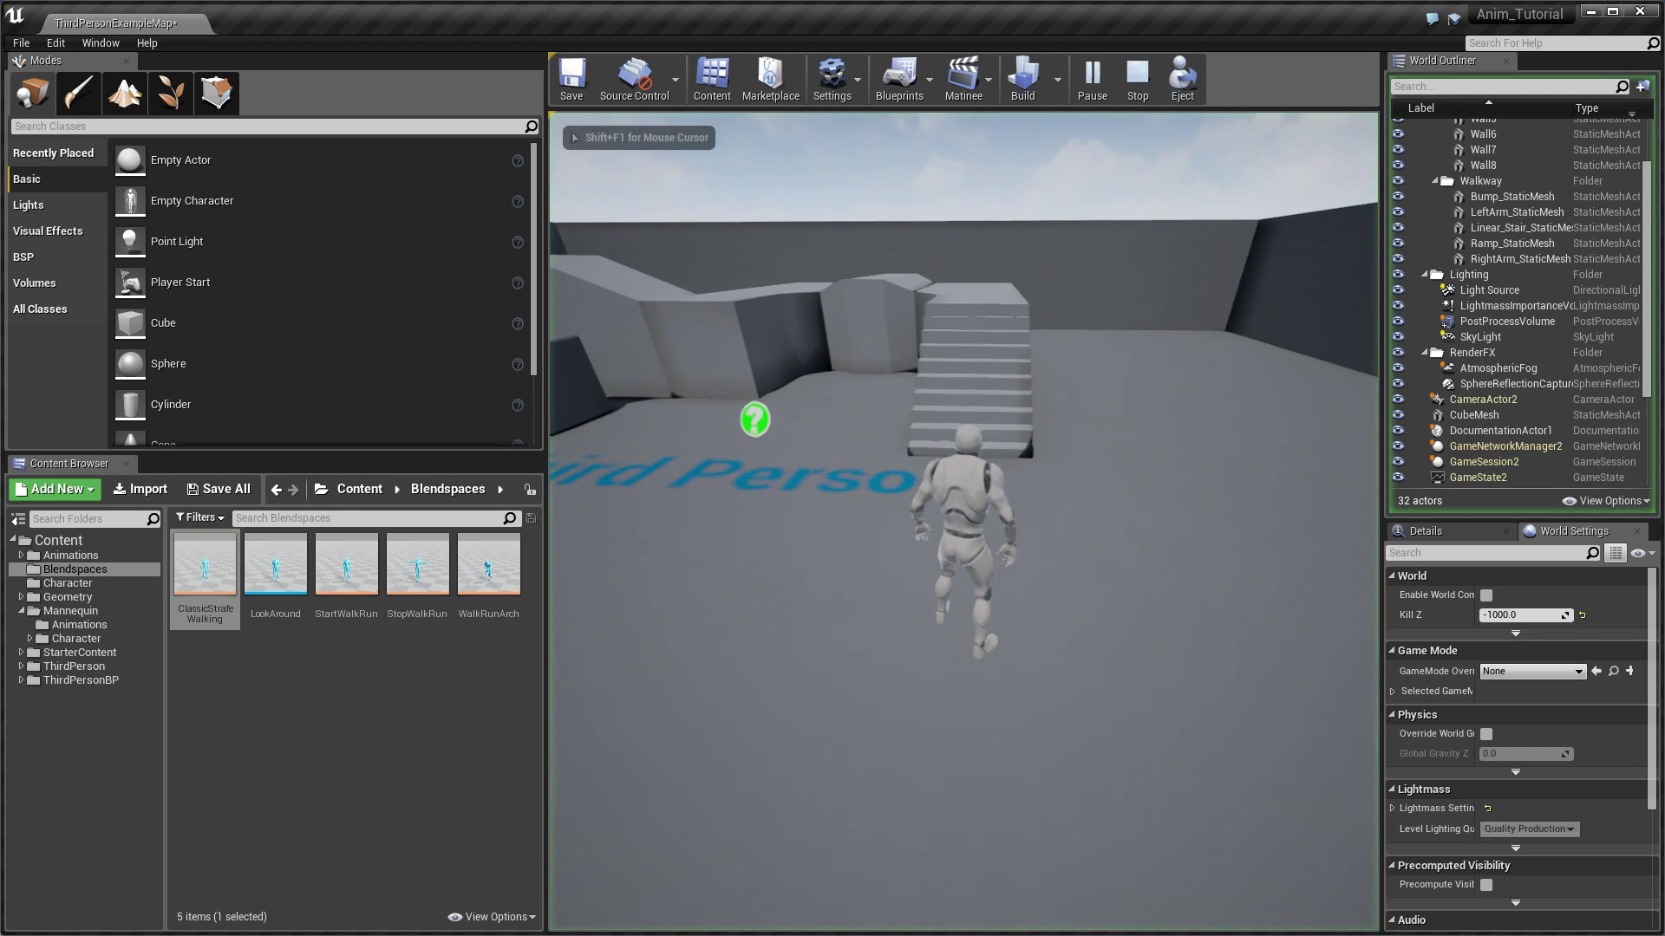
key("w")
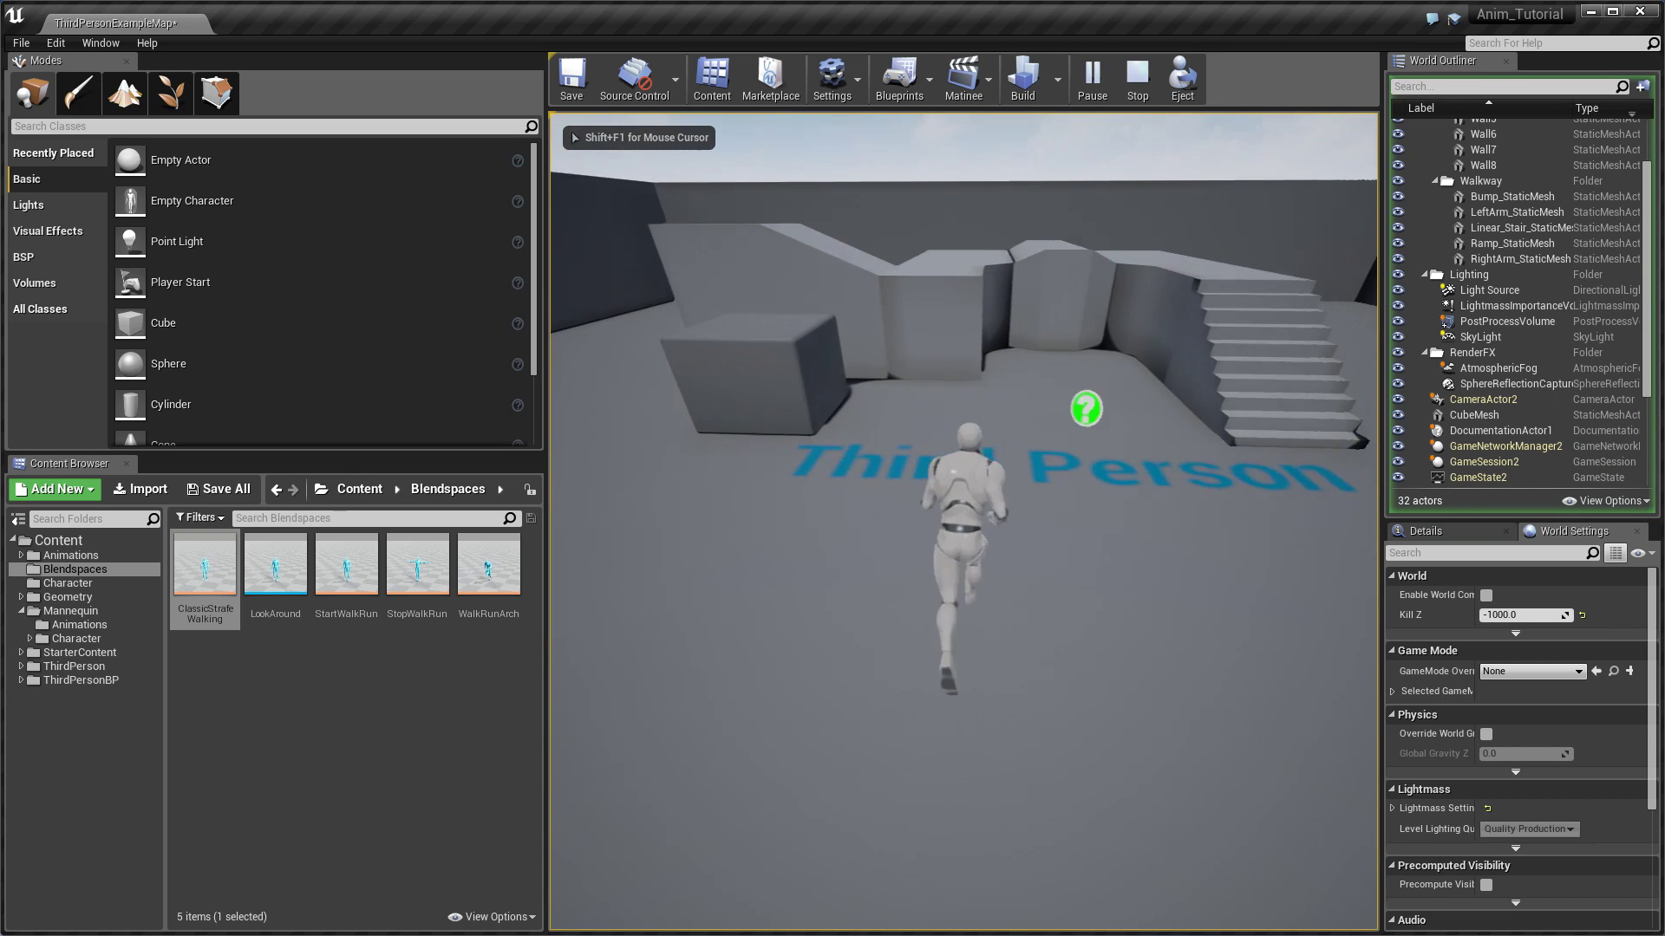
key("a")
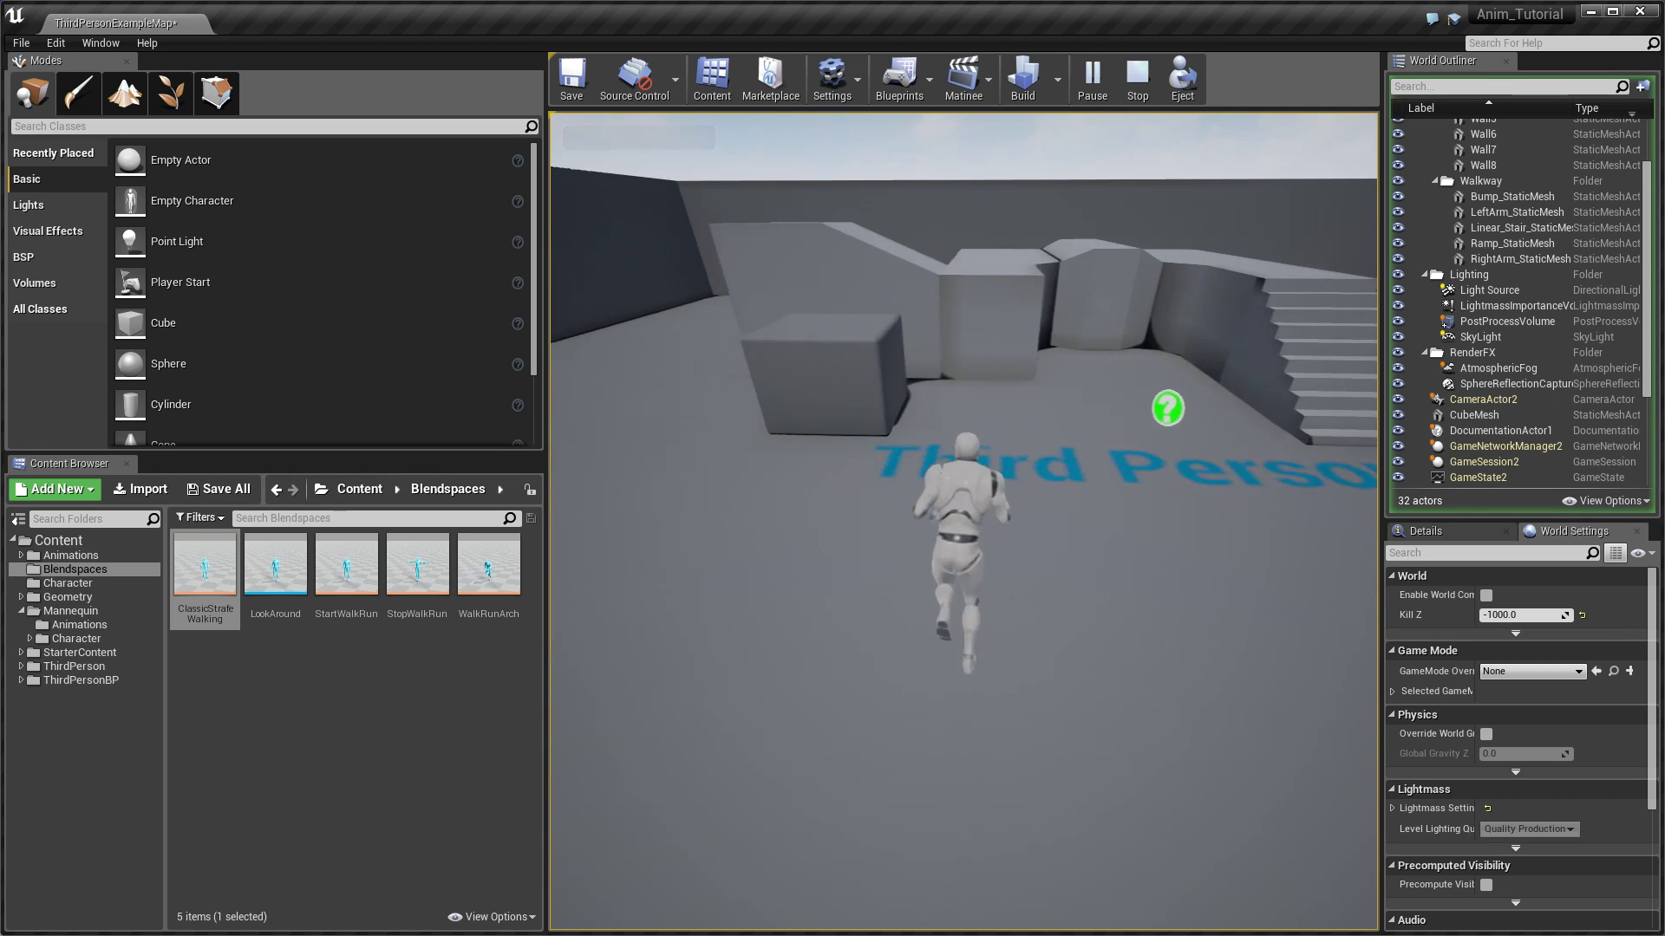
key("d")
key("w")
key("w")
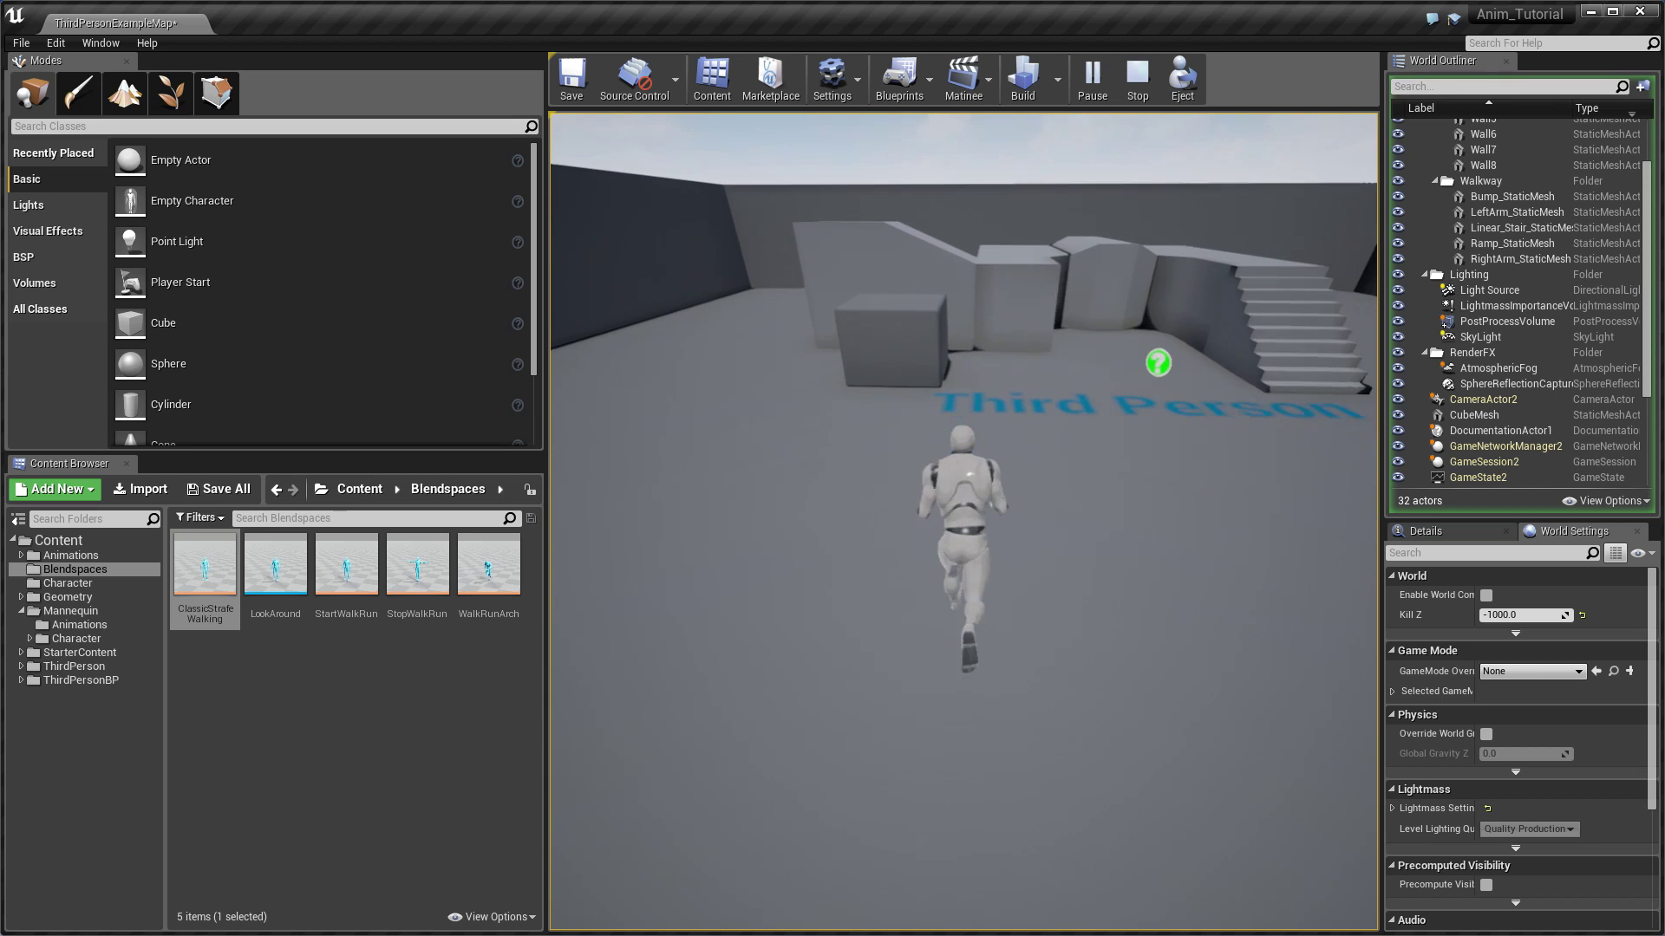
key("w")
key("shift+F1")
key("Escape")
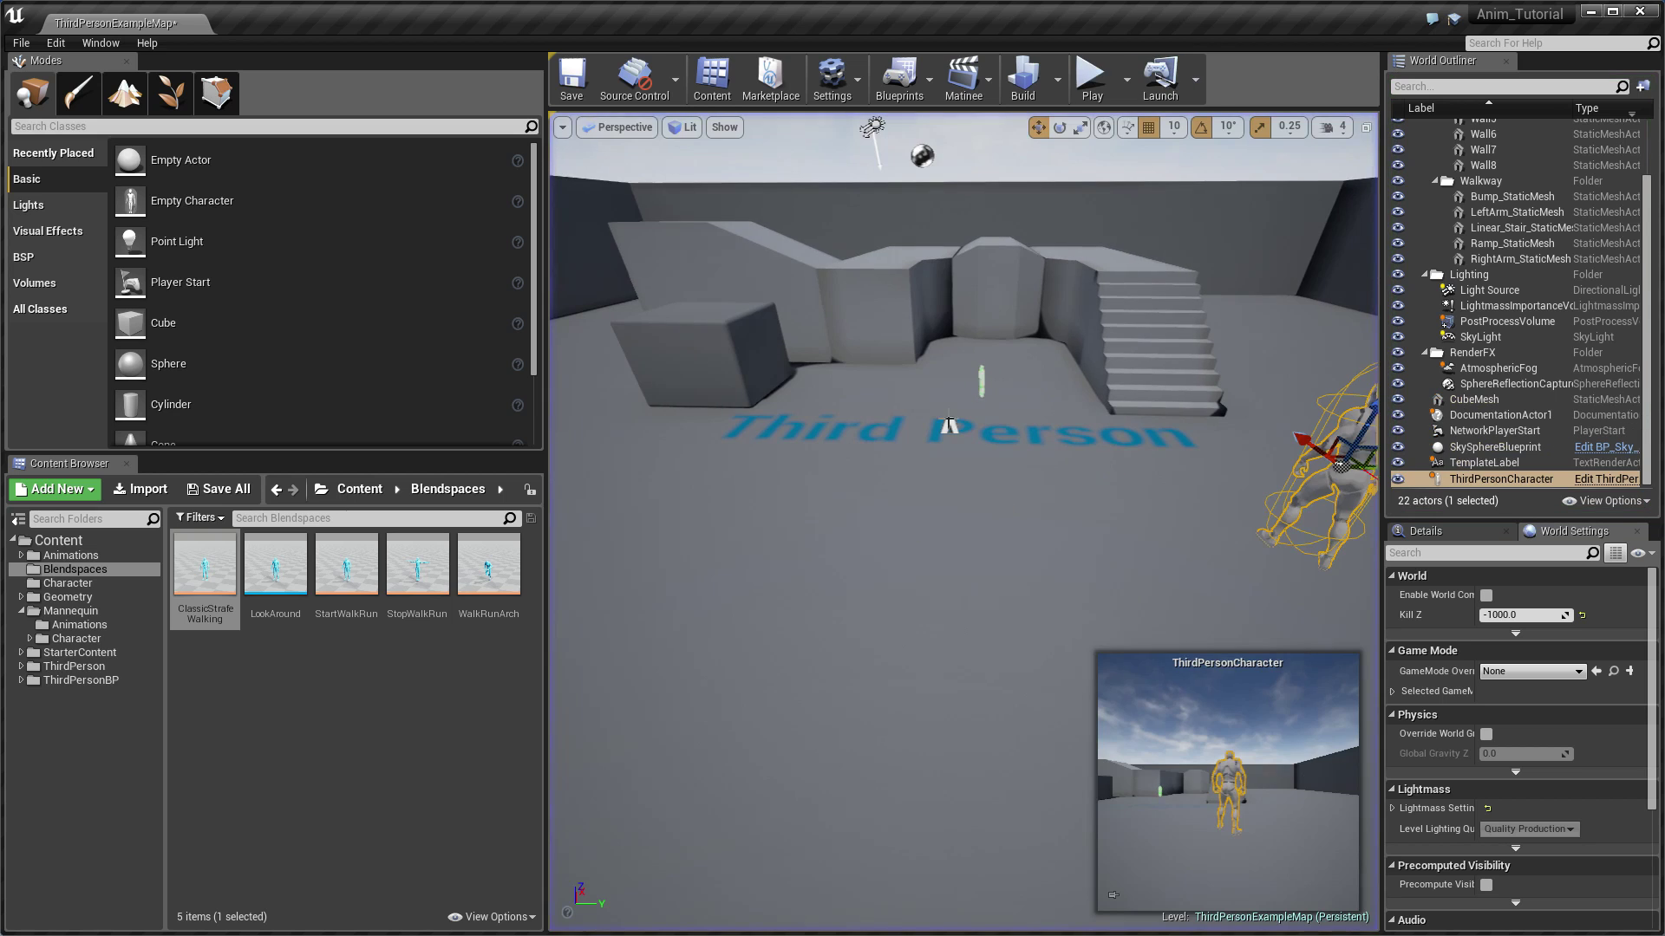
Step: Search for animbp, reopen ThirdPerson_AnimBP and bring up the Try Get Pawn Owner node in its Event Graph
key("s")
right_click_drag(1023, 499, 1077, 507)
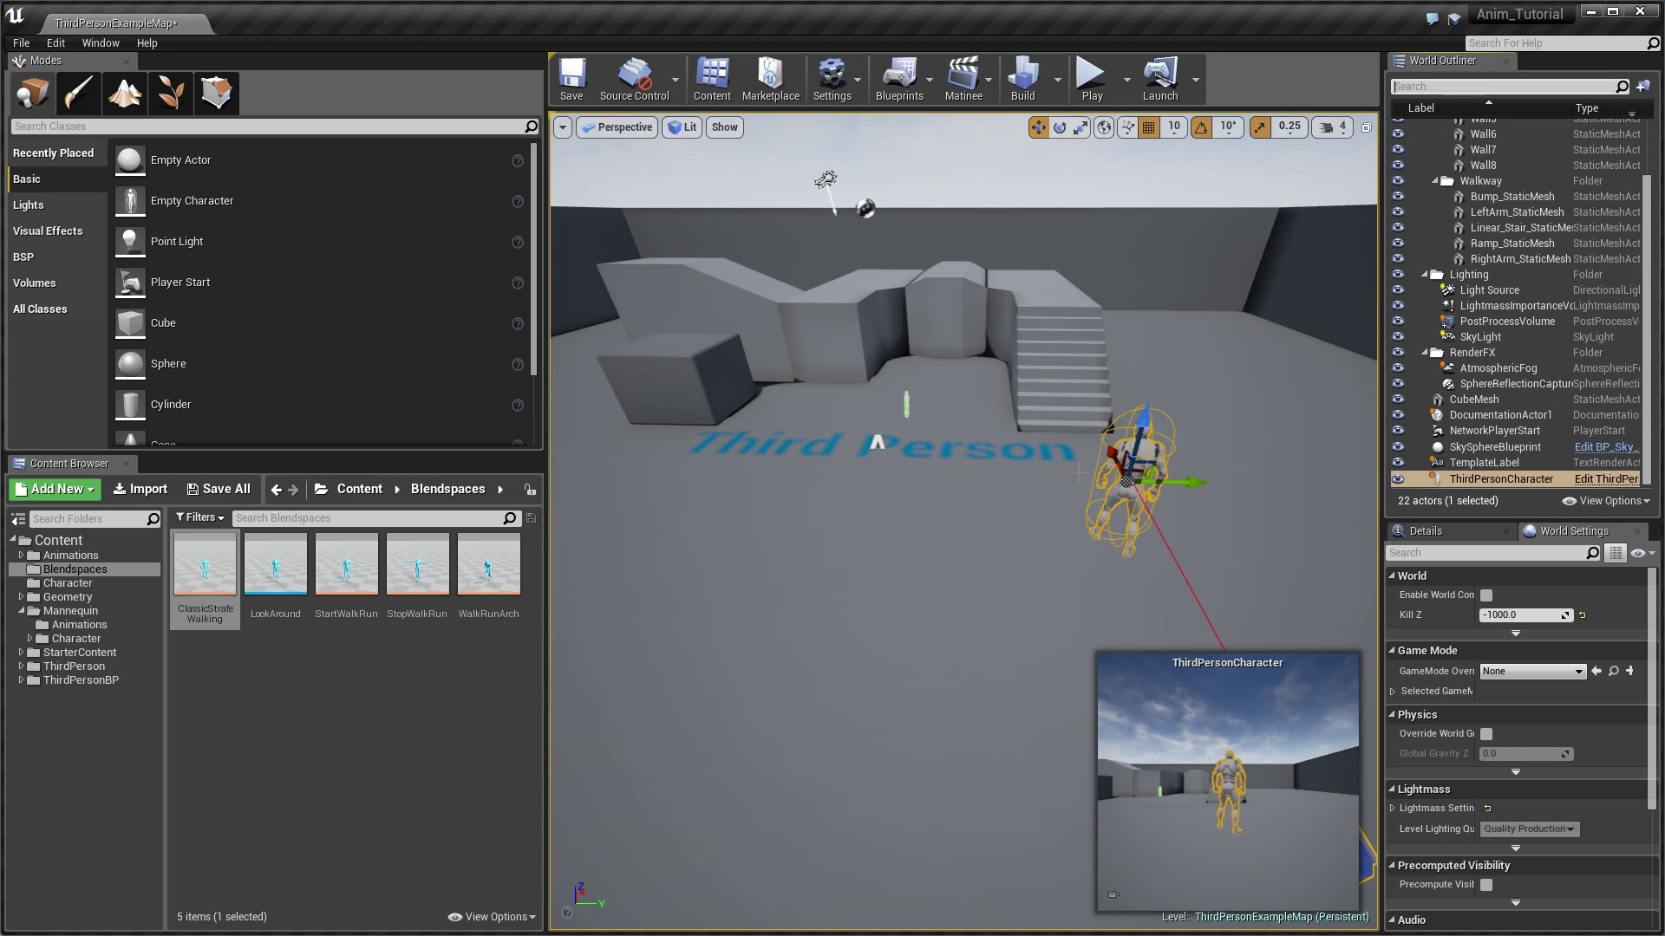
key("ctrl+p")
type("animbp")
double_click(707, 269)
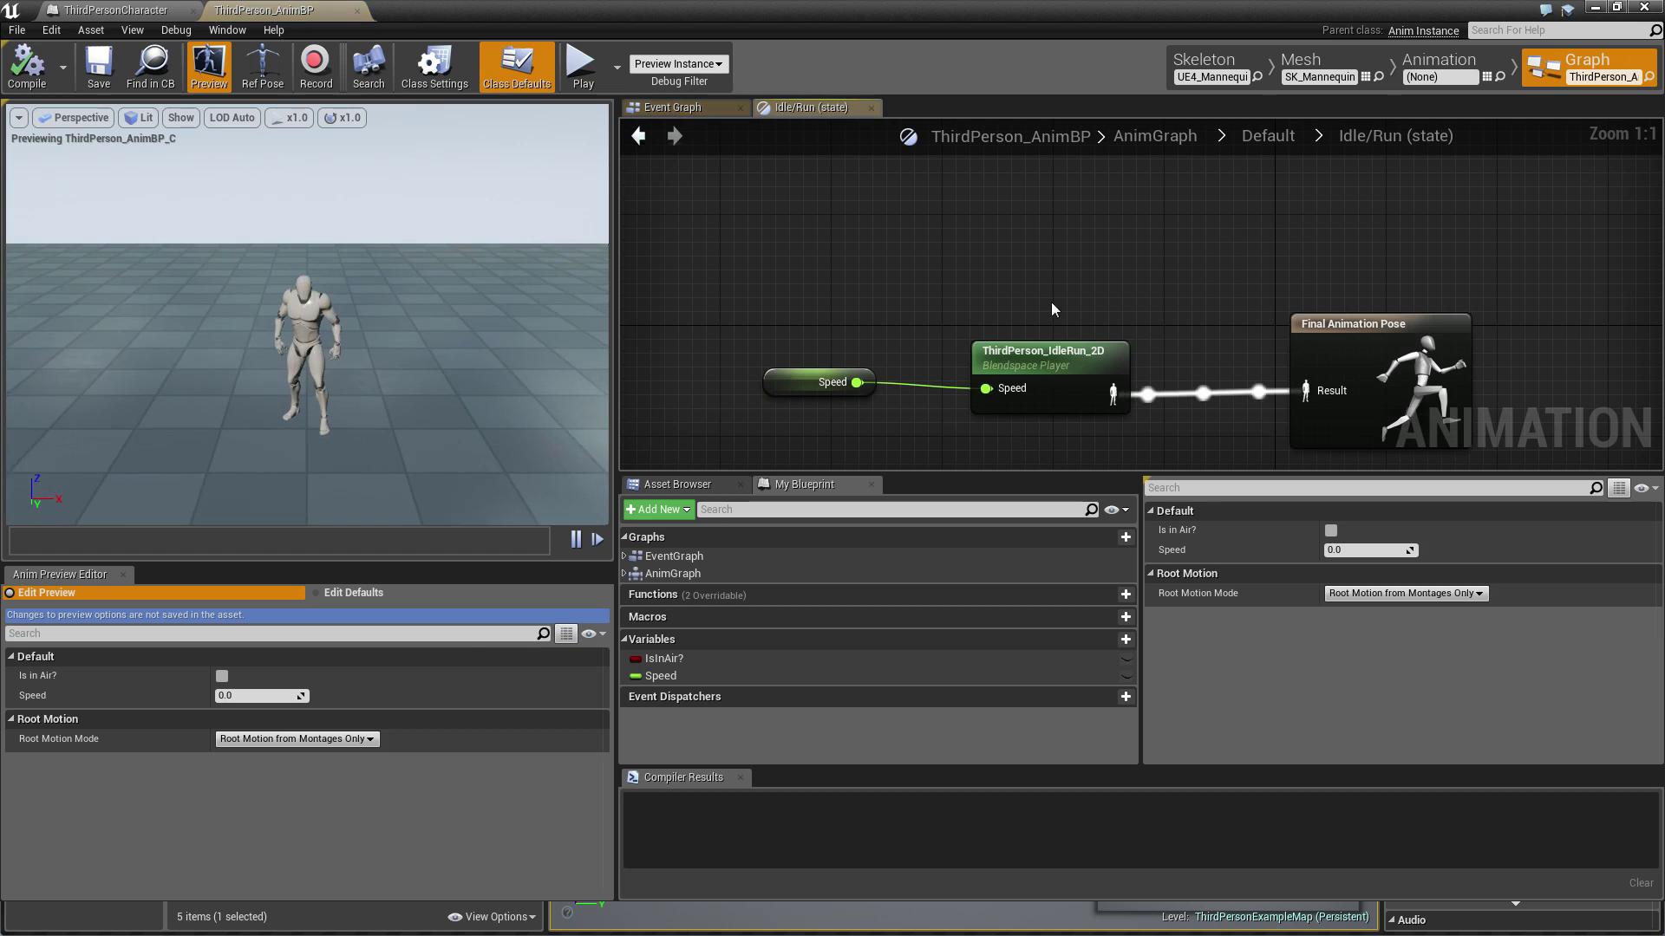
left_click_drag(964, 440, 919, 415)
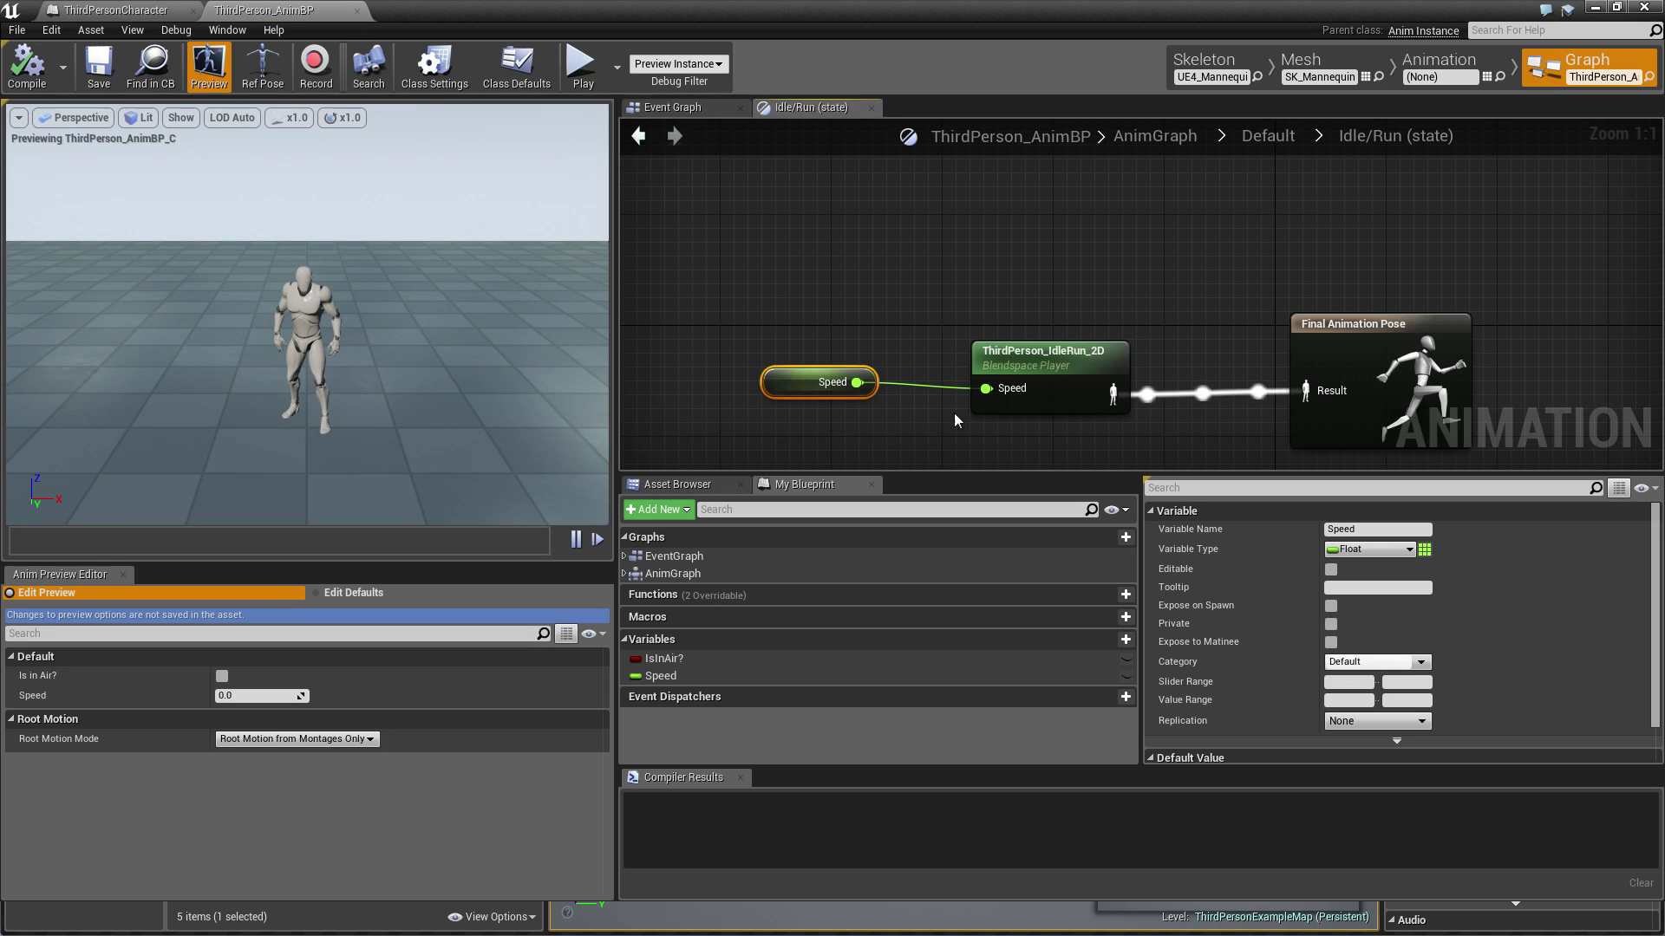
left_click(678, 110)
scroll(746, 330, "up", 4)
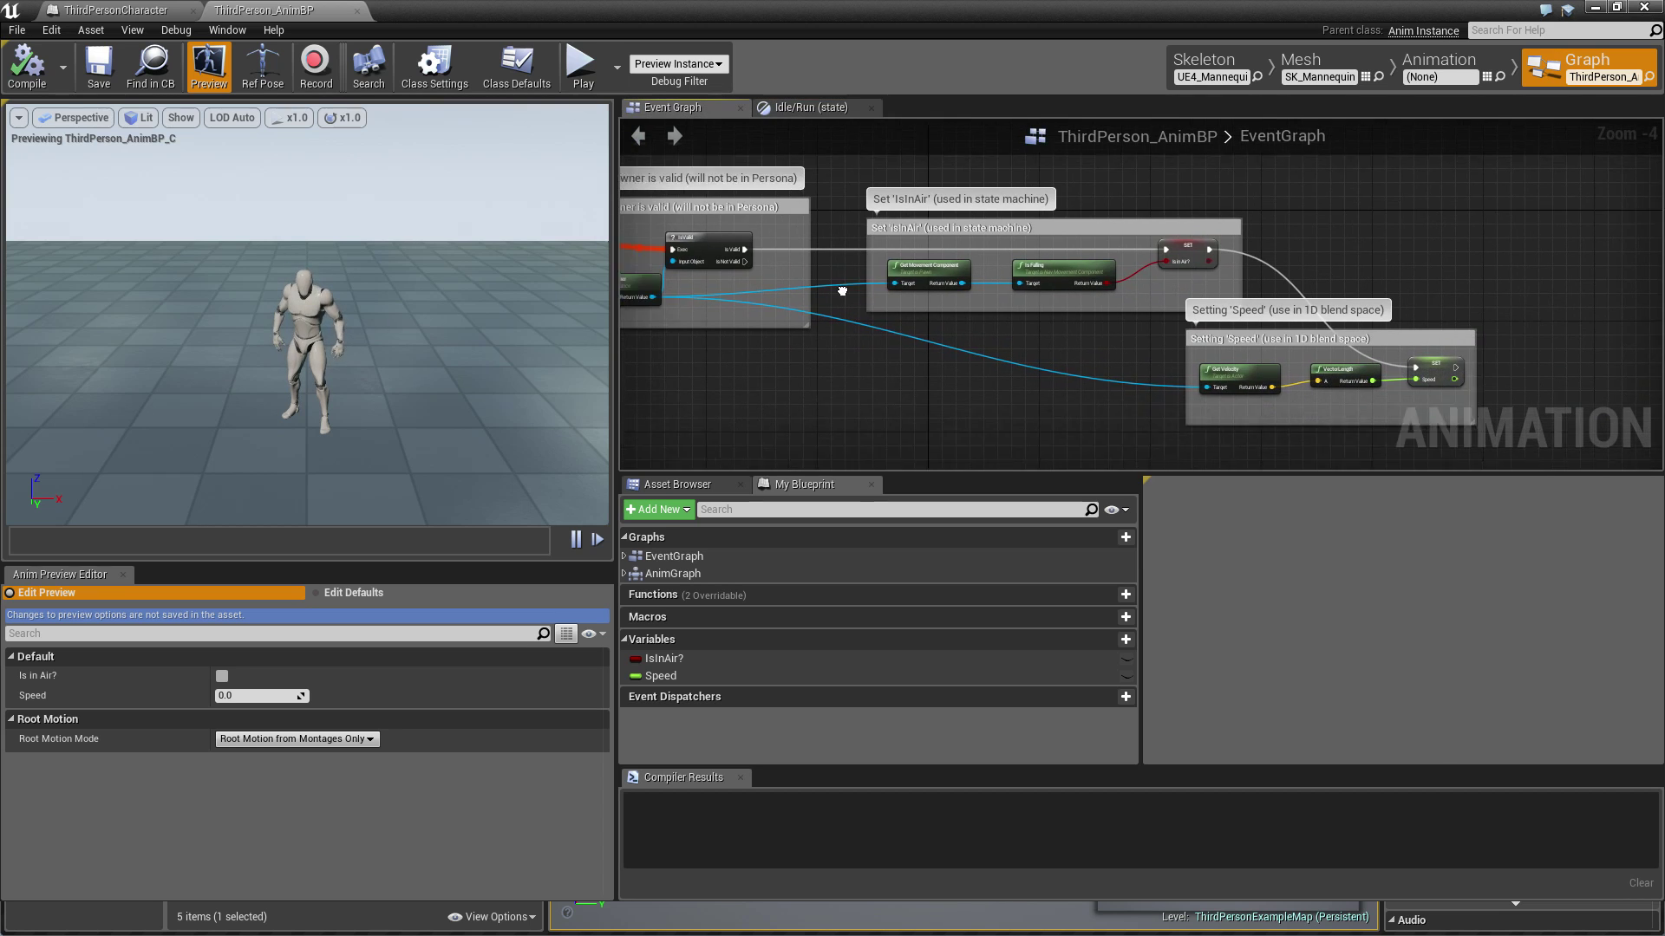
right_click_drag(923, 369, 888, 340)
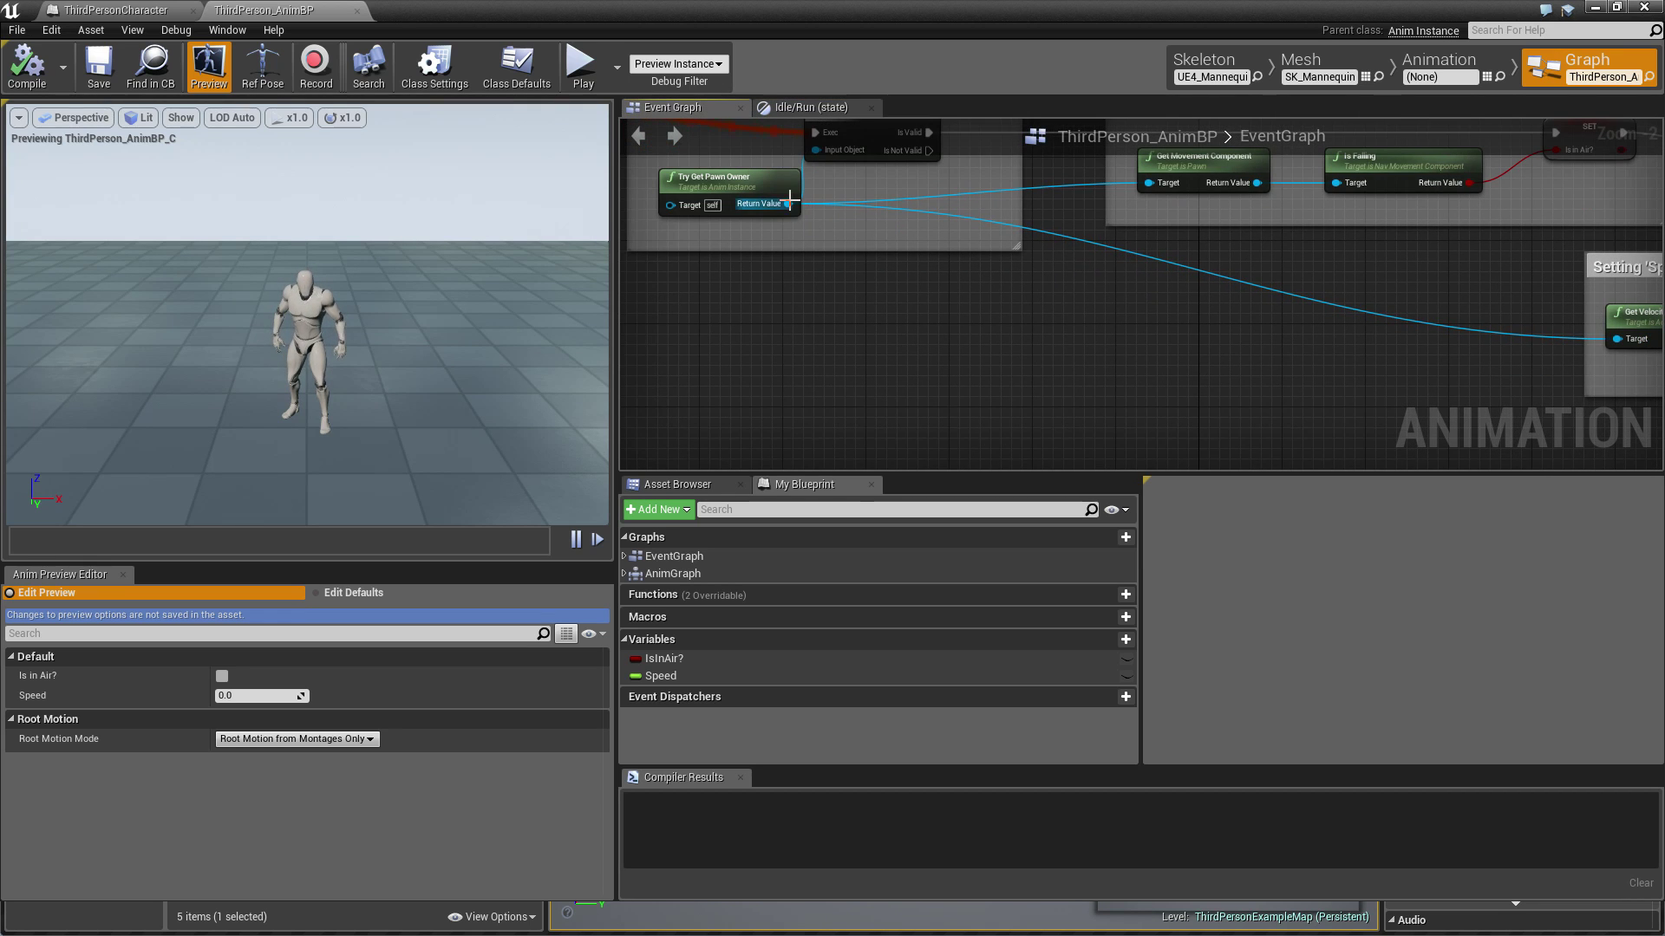
Step: Add Get Actor Forward Vector and Get Actor Right Vector nodes fed by Try Get Pawn Owner, stacked one below the other
left_click_drag(787, 204, 1042, 353)
type("get forward")
key("Return")
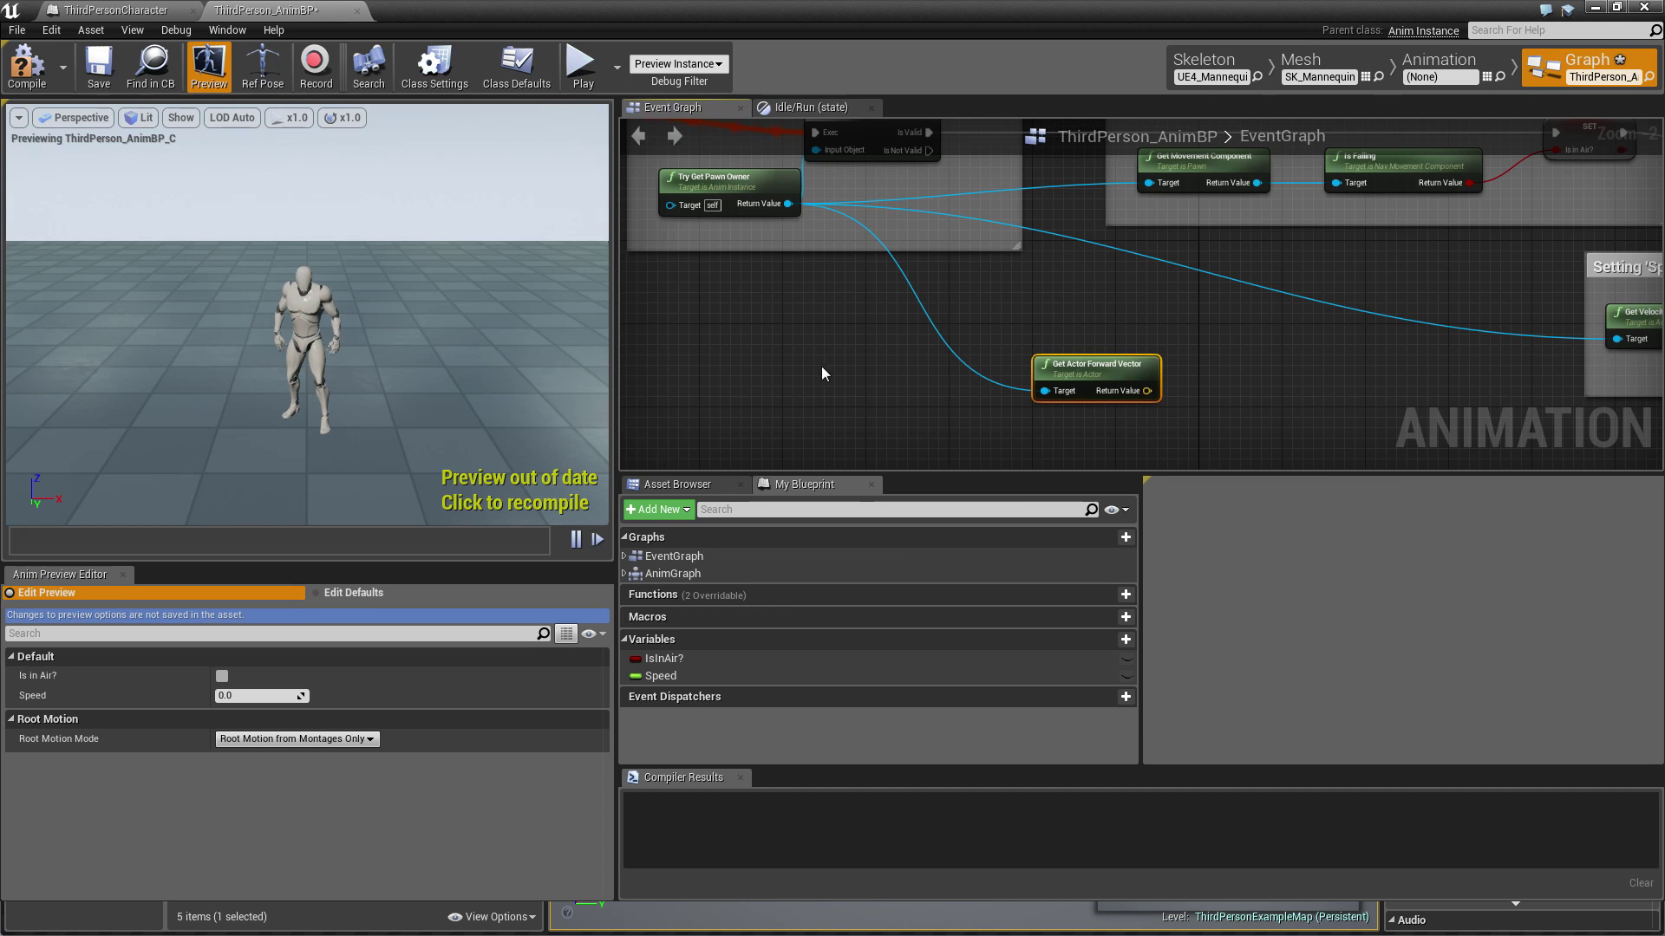
left_click_drag(787, 204, 982, 423)
type("get ")
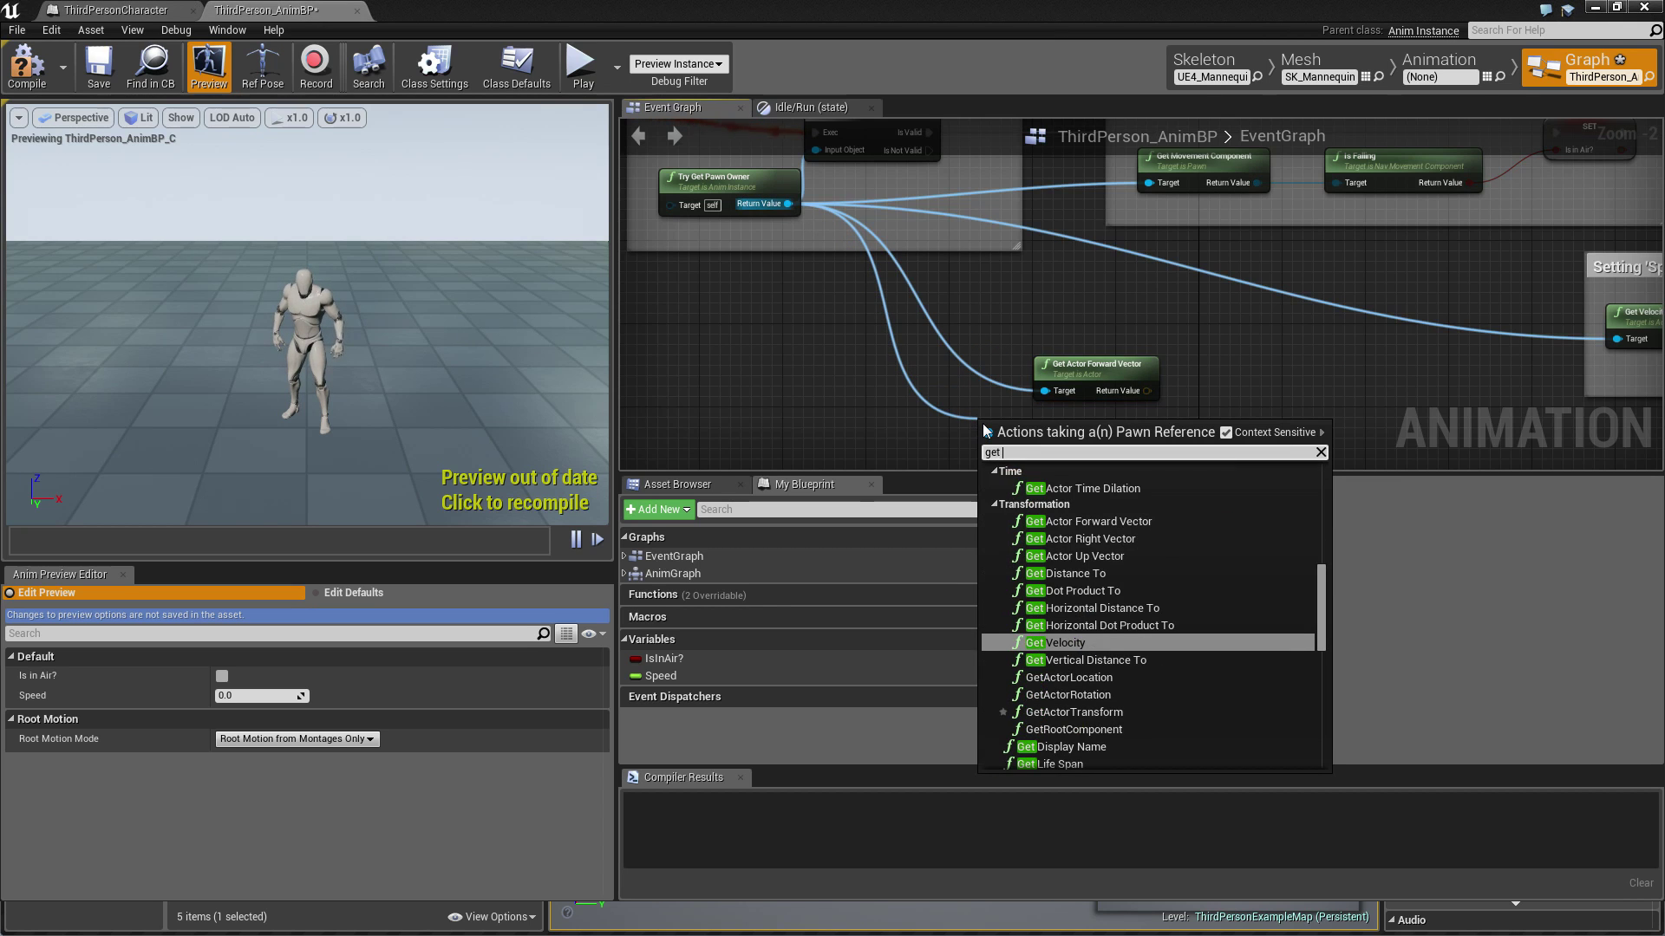
type("right")
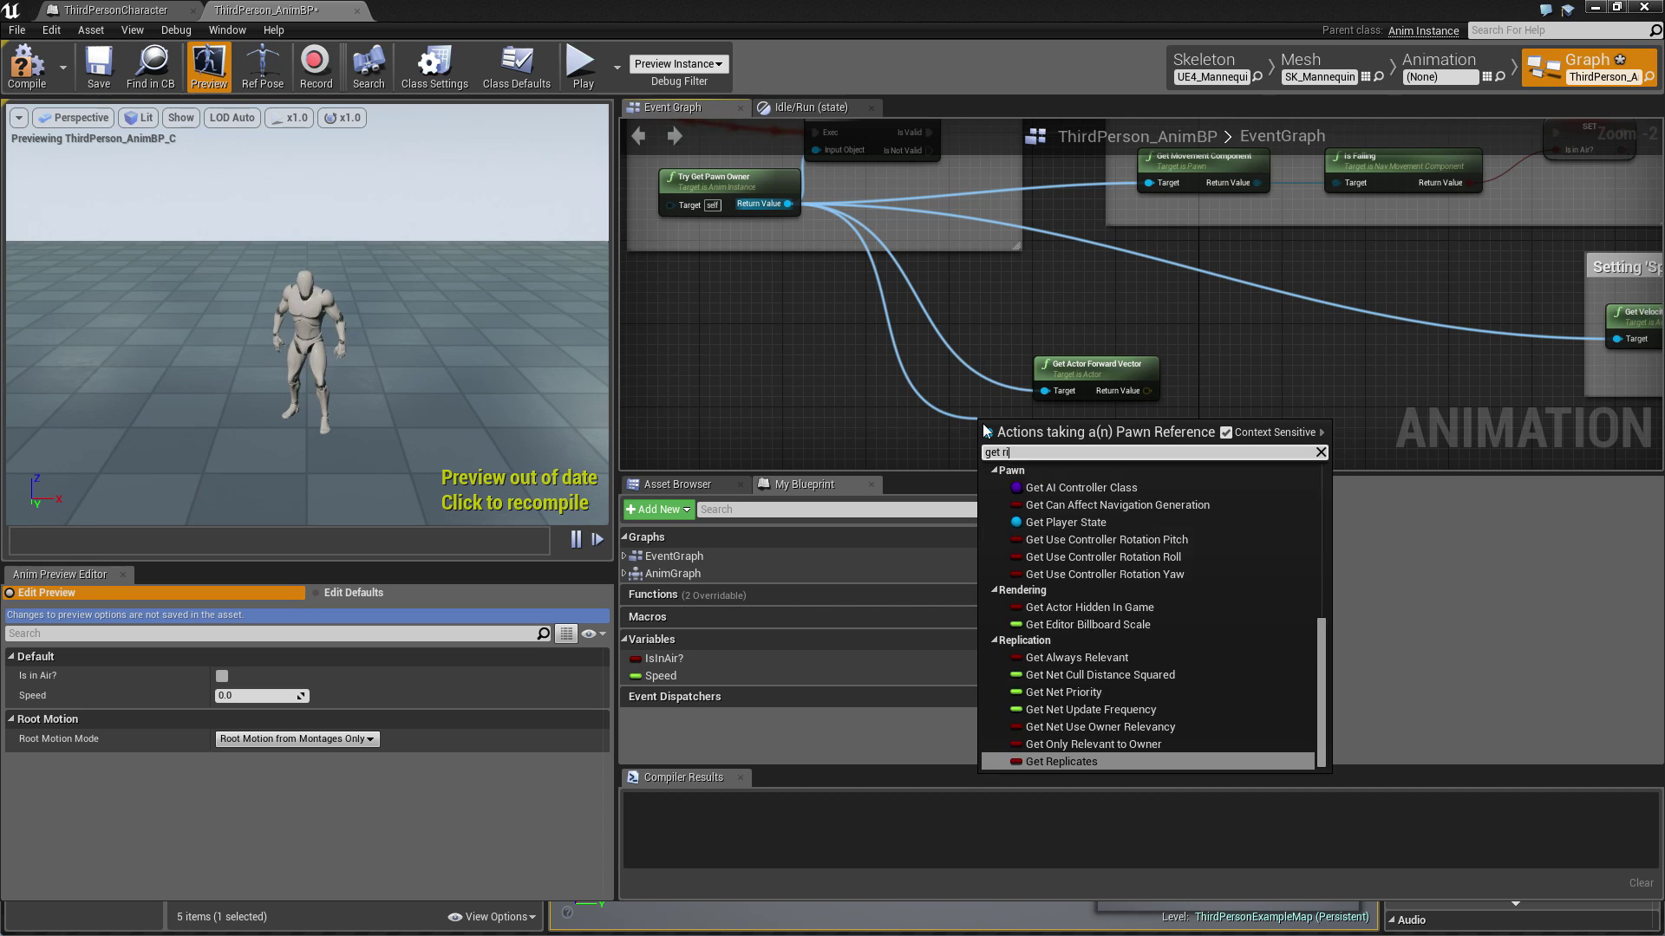
key("Return")
left_click_drag(1103, 449, 1138, 420)
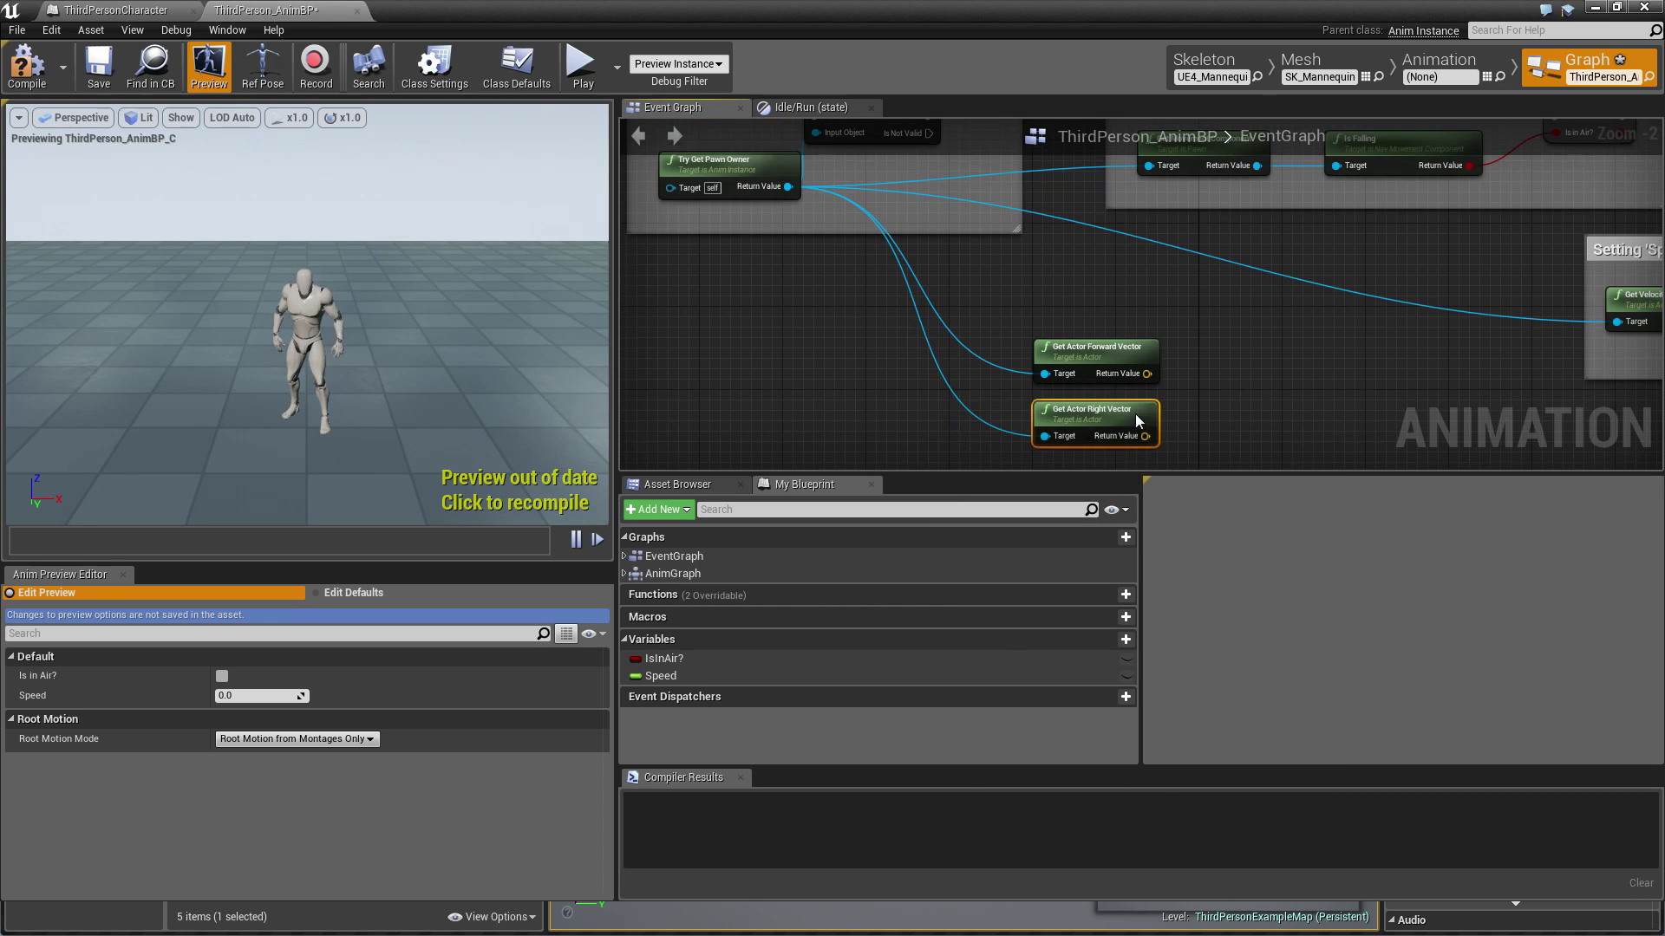
left_click(1249, 347)
right_click_drag(1249, 346, 1205, 275)
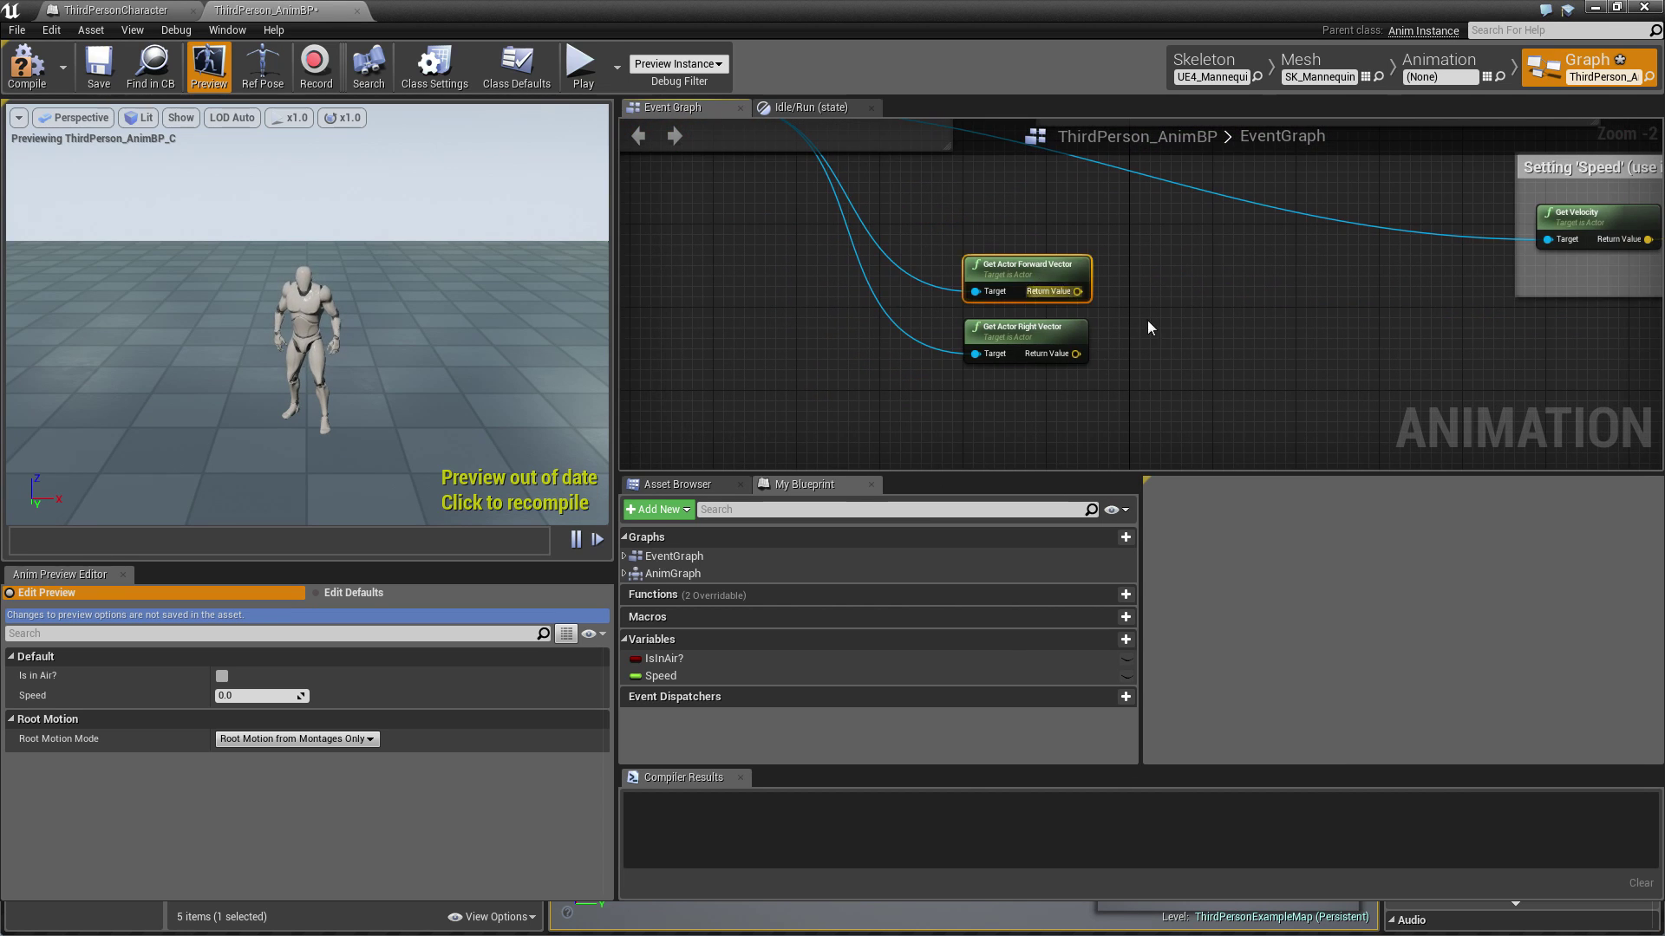
Step: Add a vector dot product node to the outputs of both Get Actor Forward Vector and Get Actor Right Vector
right_click_drag(1301, 253, 1214, 305)
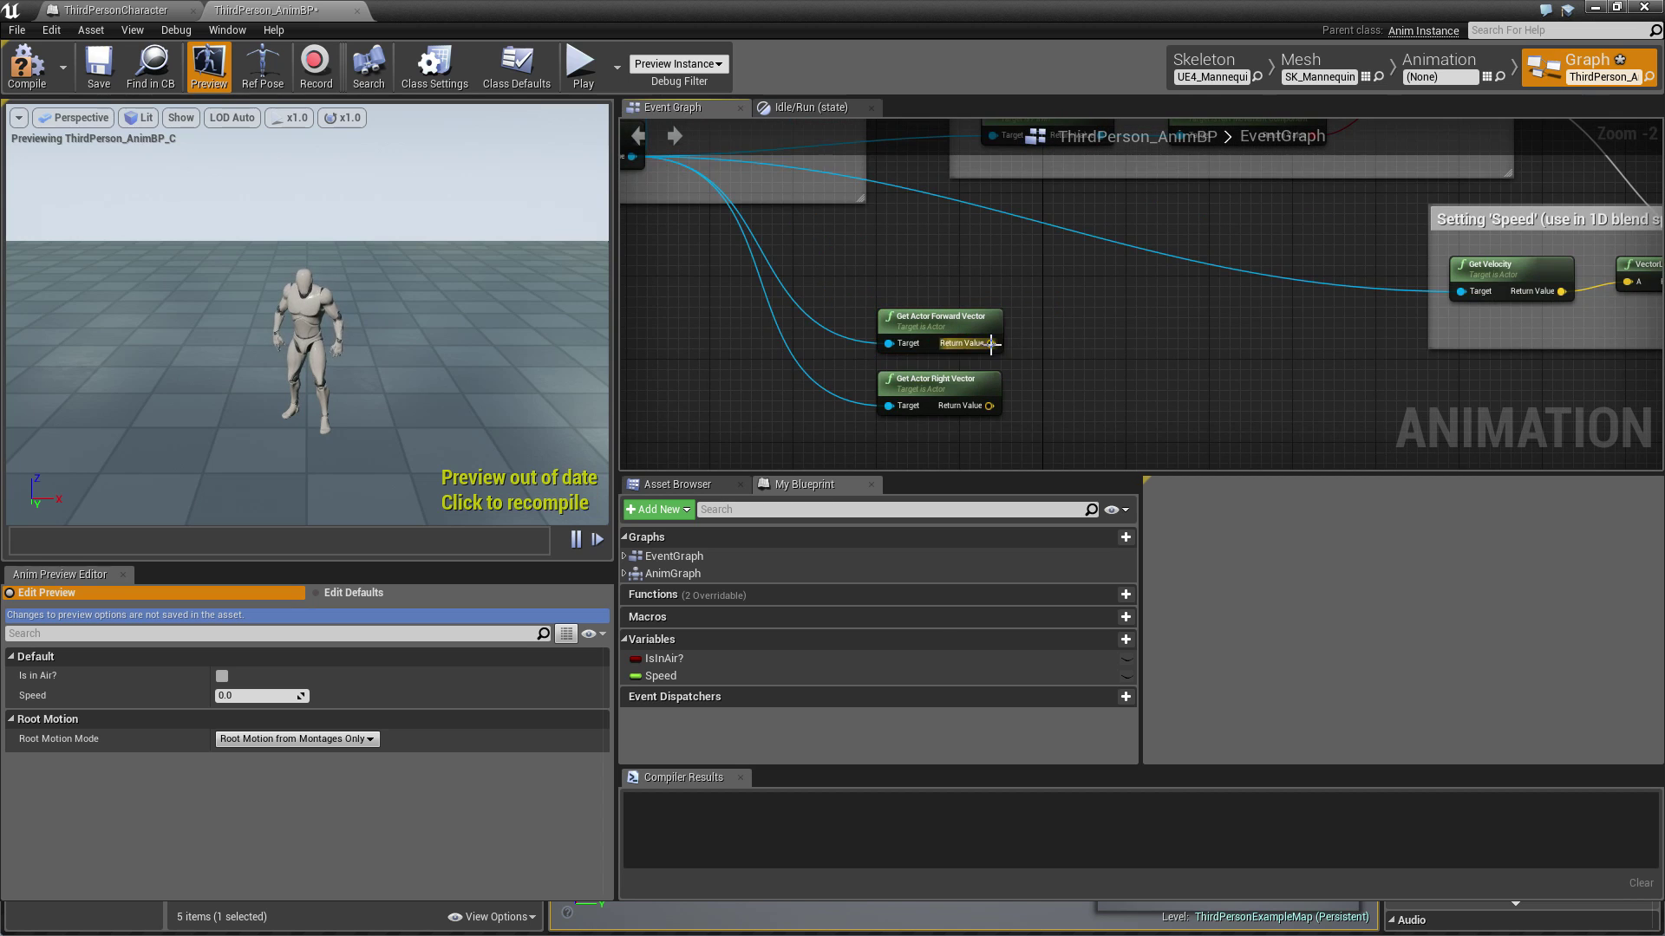
left_click_drag(1086, 332, 1083, 331)
left_click(1151, 415)
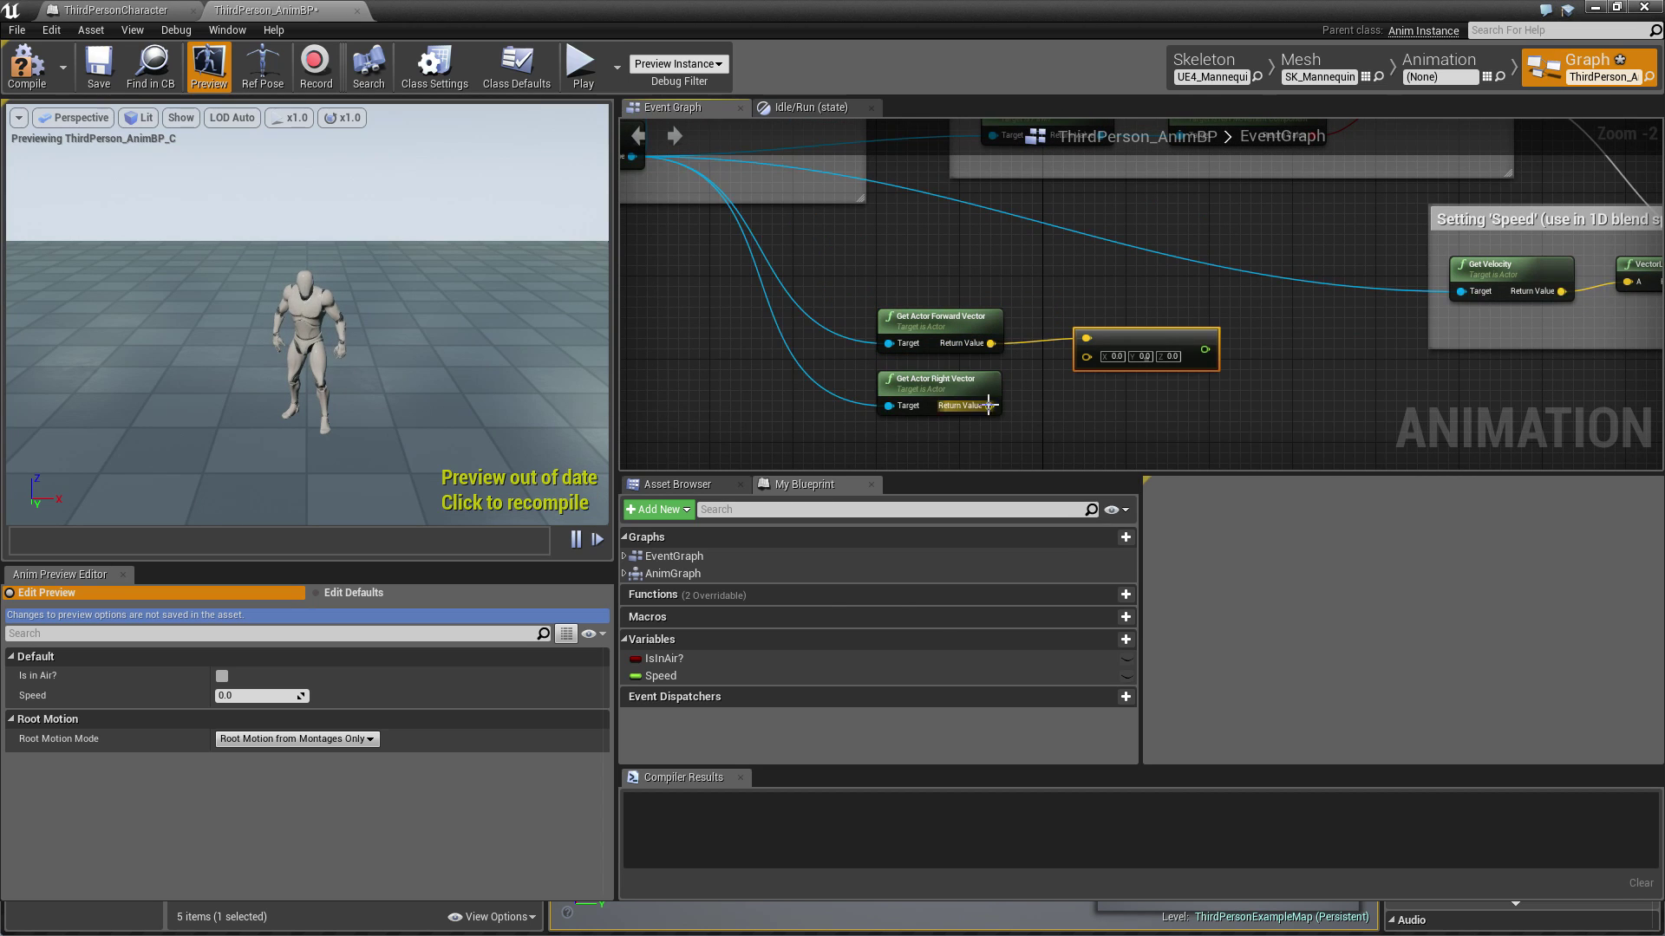
left_click_drag(988, 405, 1251, 348)
type(".")
left_click(1164, 477)
Step: Add a float division node after each of the two dot products and set both divisors to 600
type("/")
left_click(1332, 424)
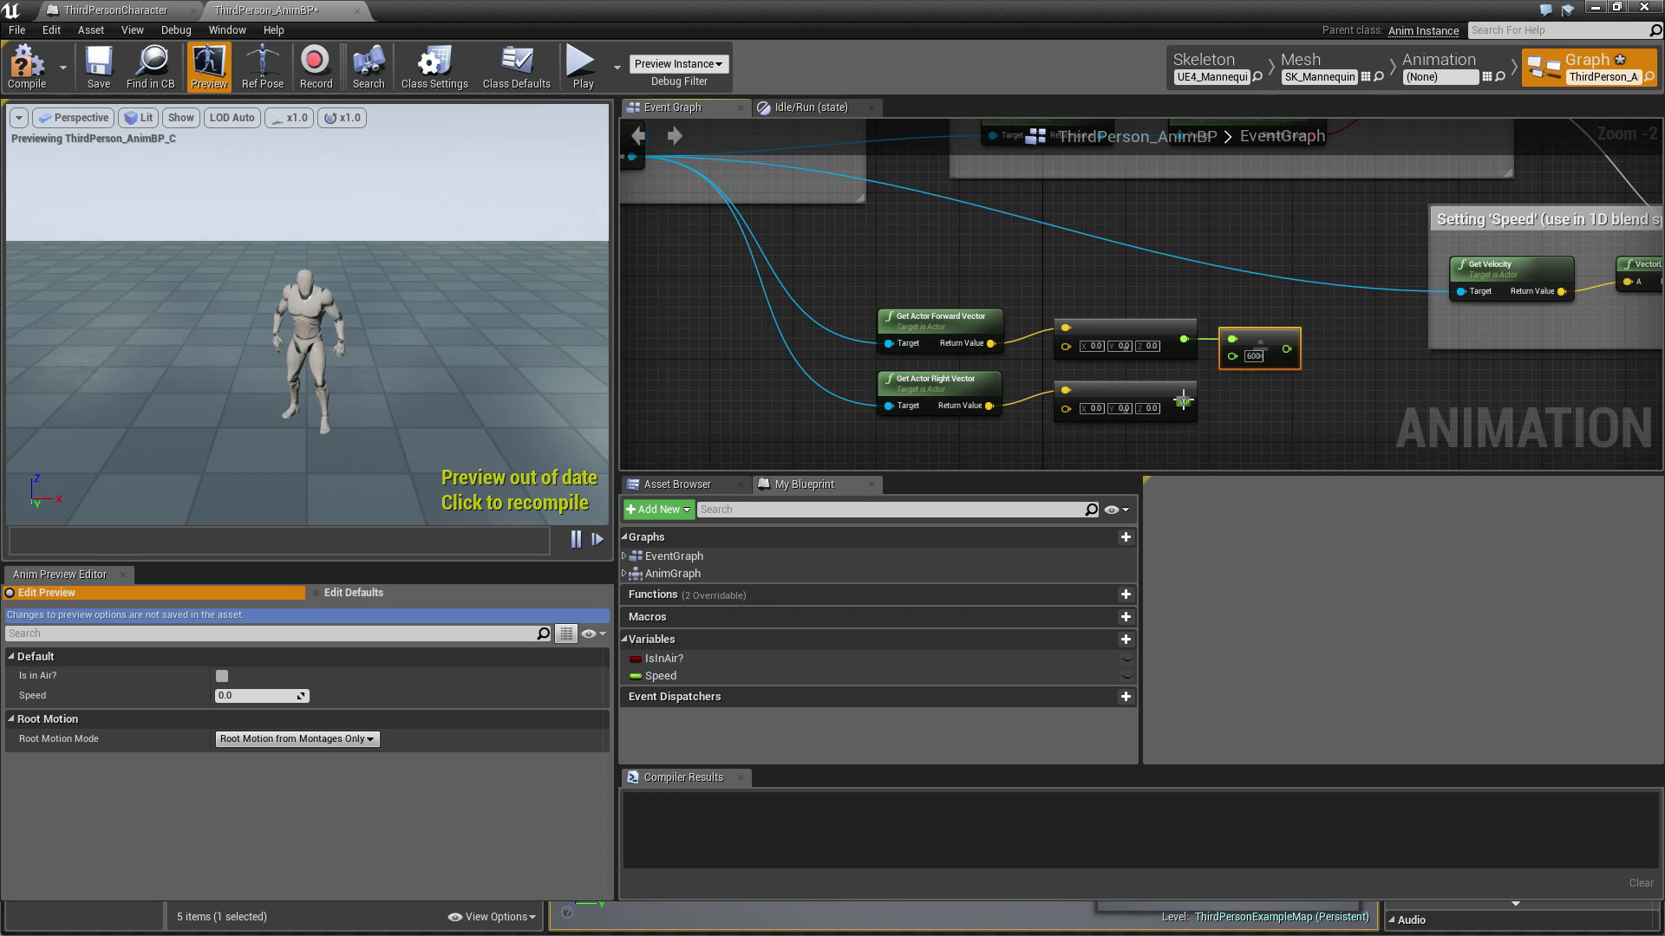
left_click_drag(1183, 401, 1255, 418)
type("*")
key("Return")
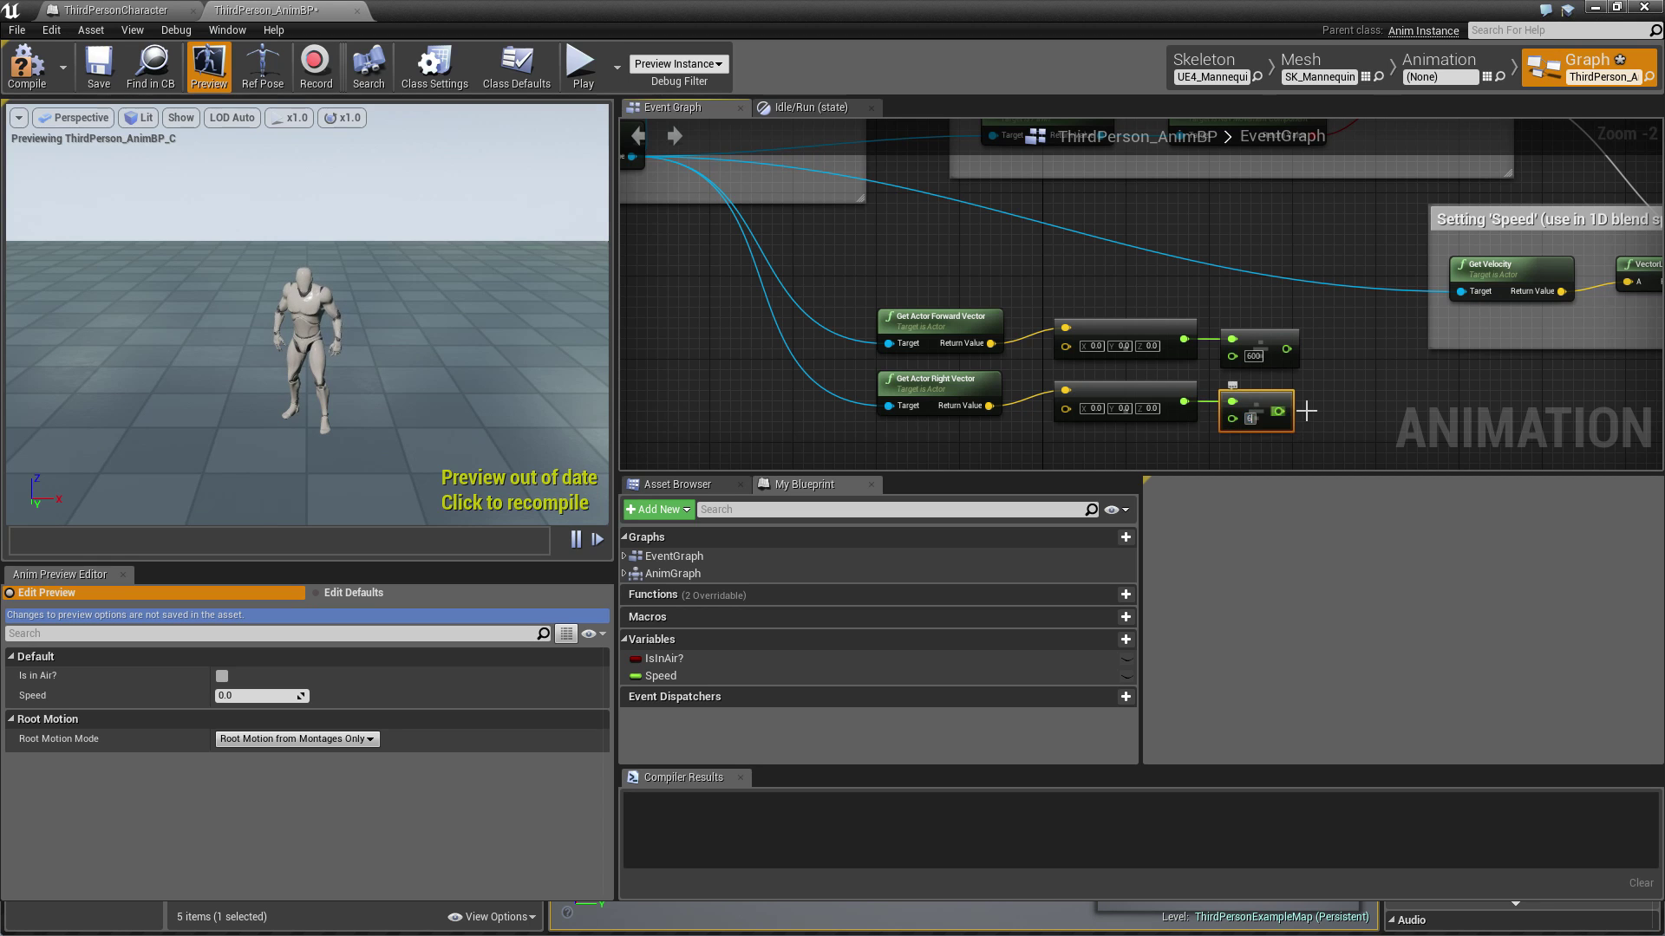
type("600")
key("Return")
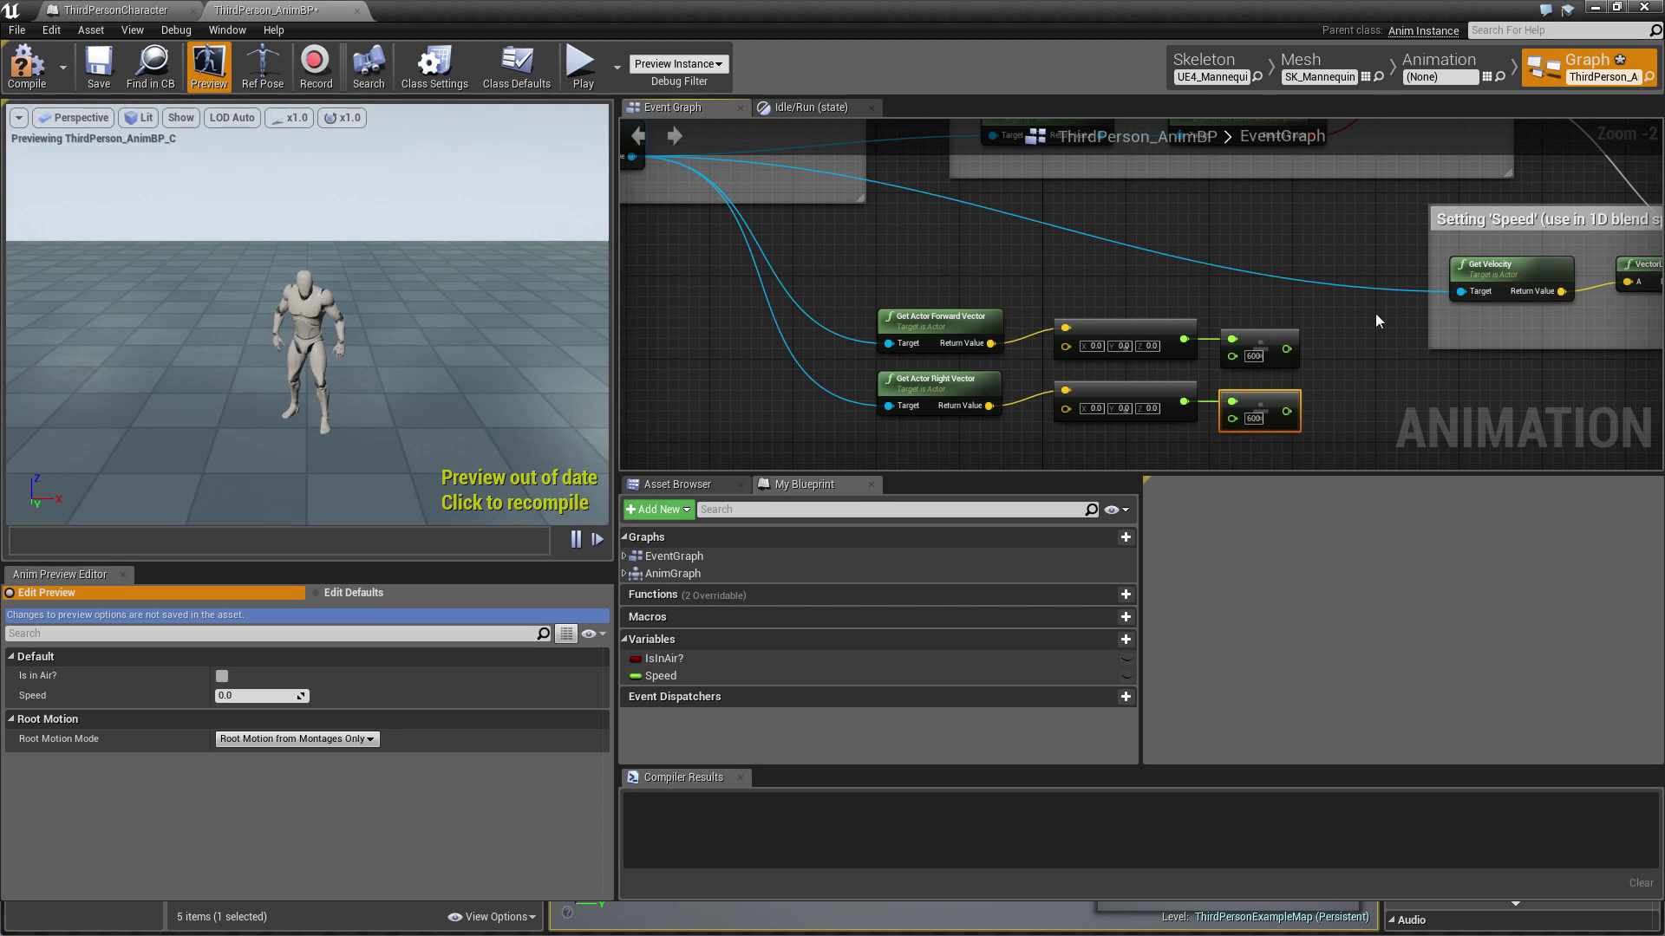
Step: Move the Get Velocity node above the dot products and wire its return value into the second input of both
right_click_drag(1569, 285, 1285, 276)
left_click(1331, 344)
left_click_drag(1269, 267, 912, 241)
right_click_drag(889, 271, 1183, 232)
left_click_drag(1177, 224, 1091, 363)
left_click(1323, 363)
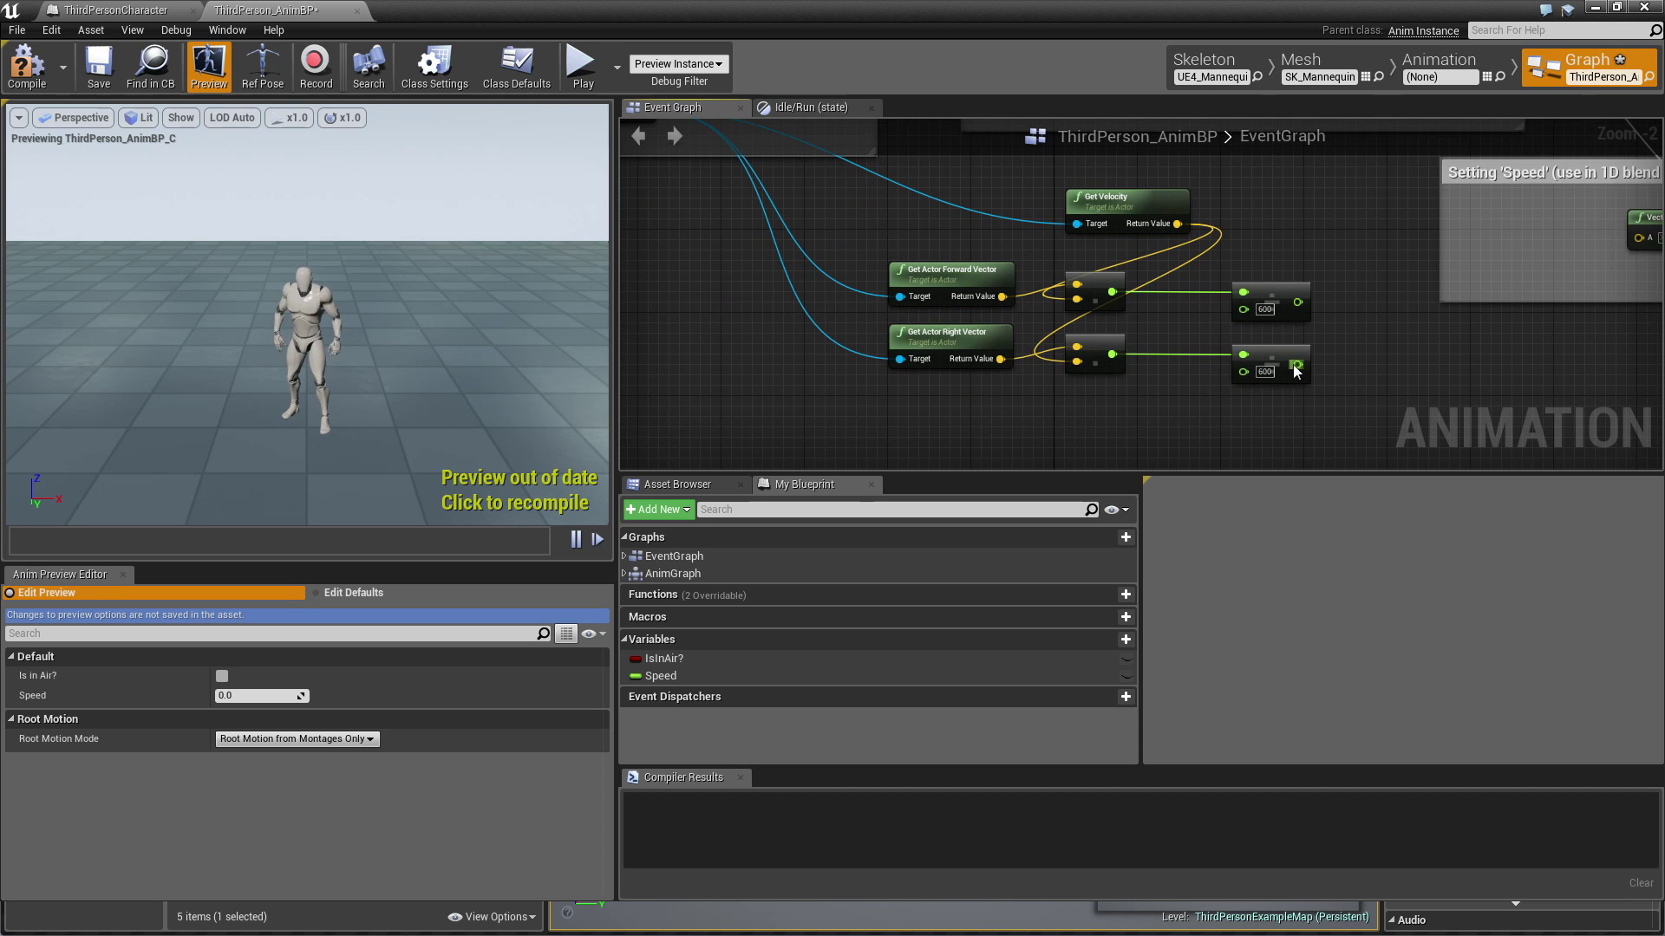
Step: Promote the right-vector division result to a new float variable named SpeedRight and place its SET node beside the division
right_click(1293, 365)
left_click(1345, 387)
left_click_drag(1526, 356, 1358, 342)
left_click(780, 693)
key("F2")
type("Spee")
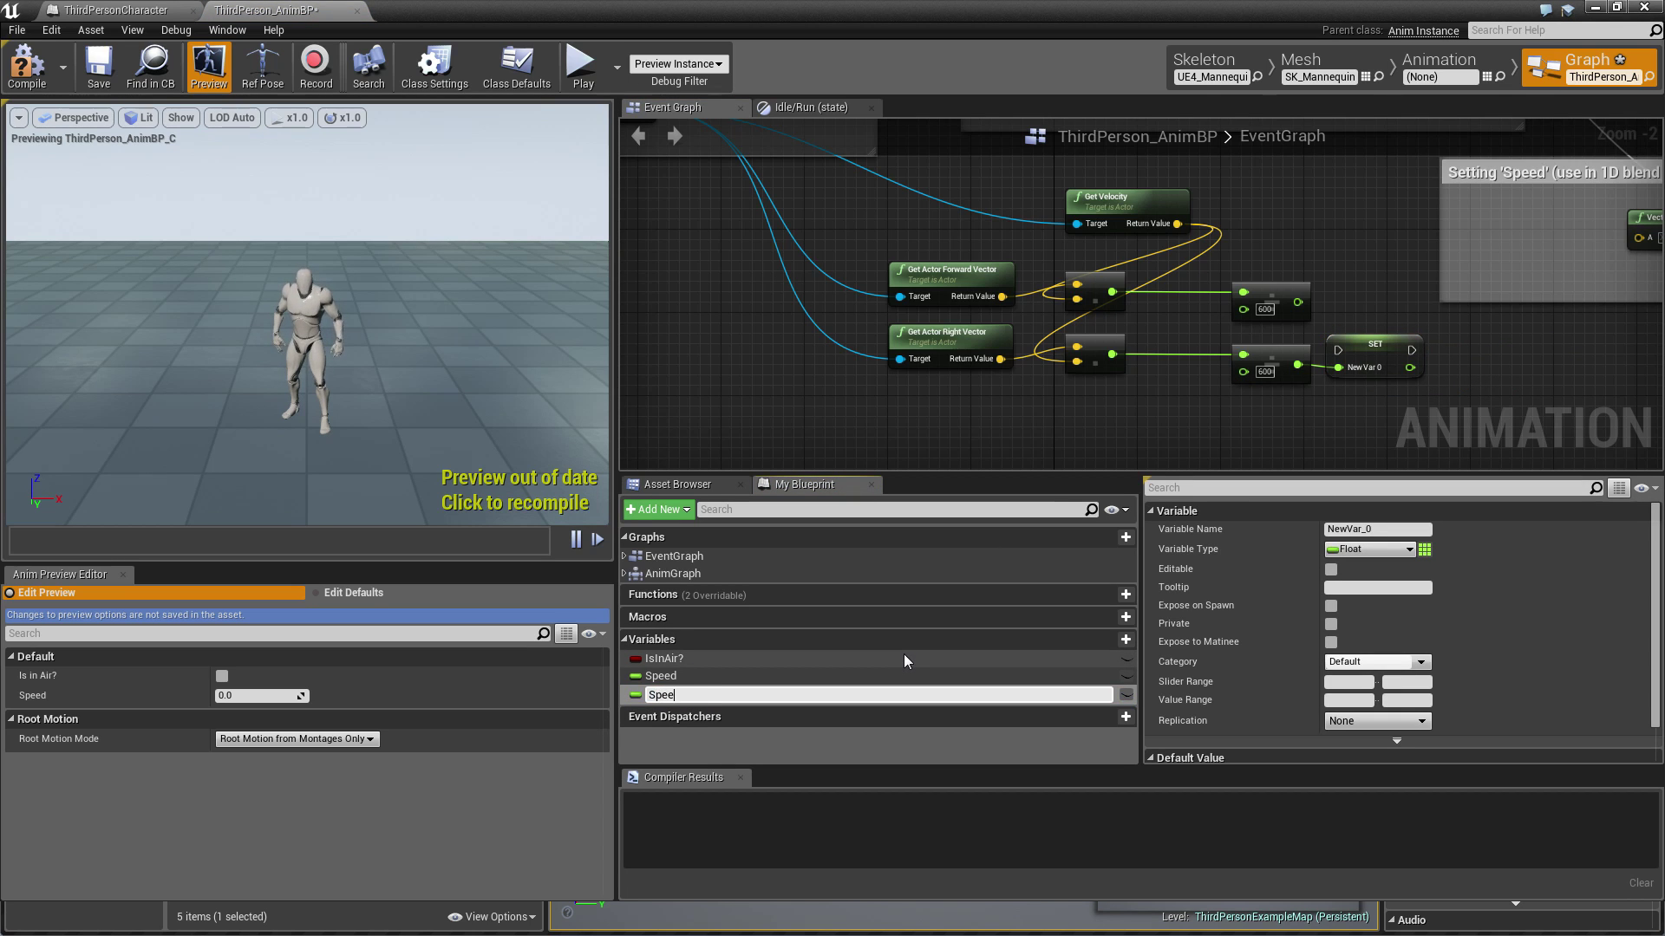
type("dRight")
key("Return")
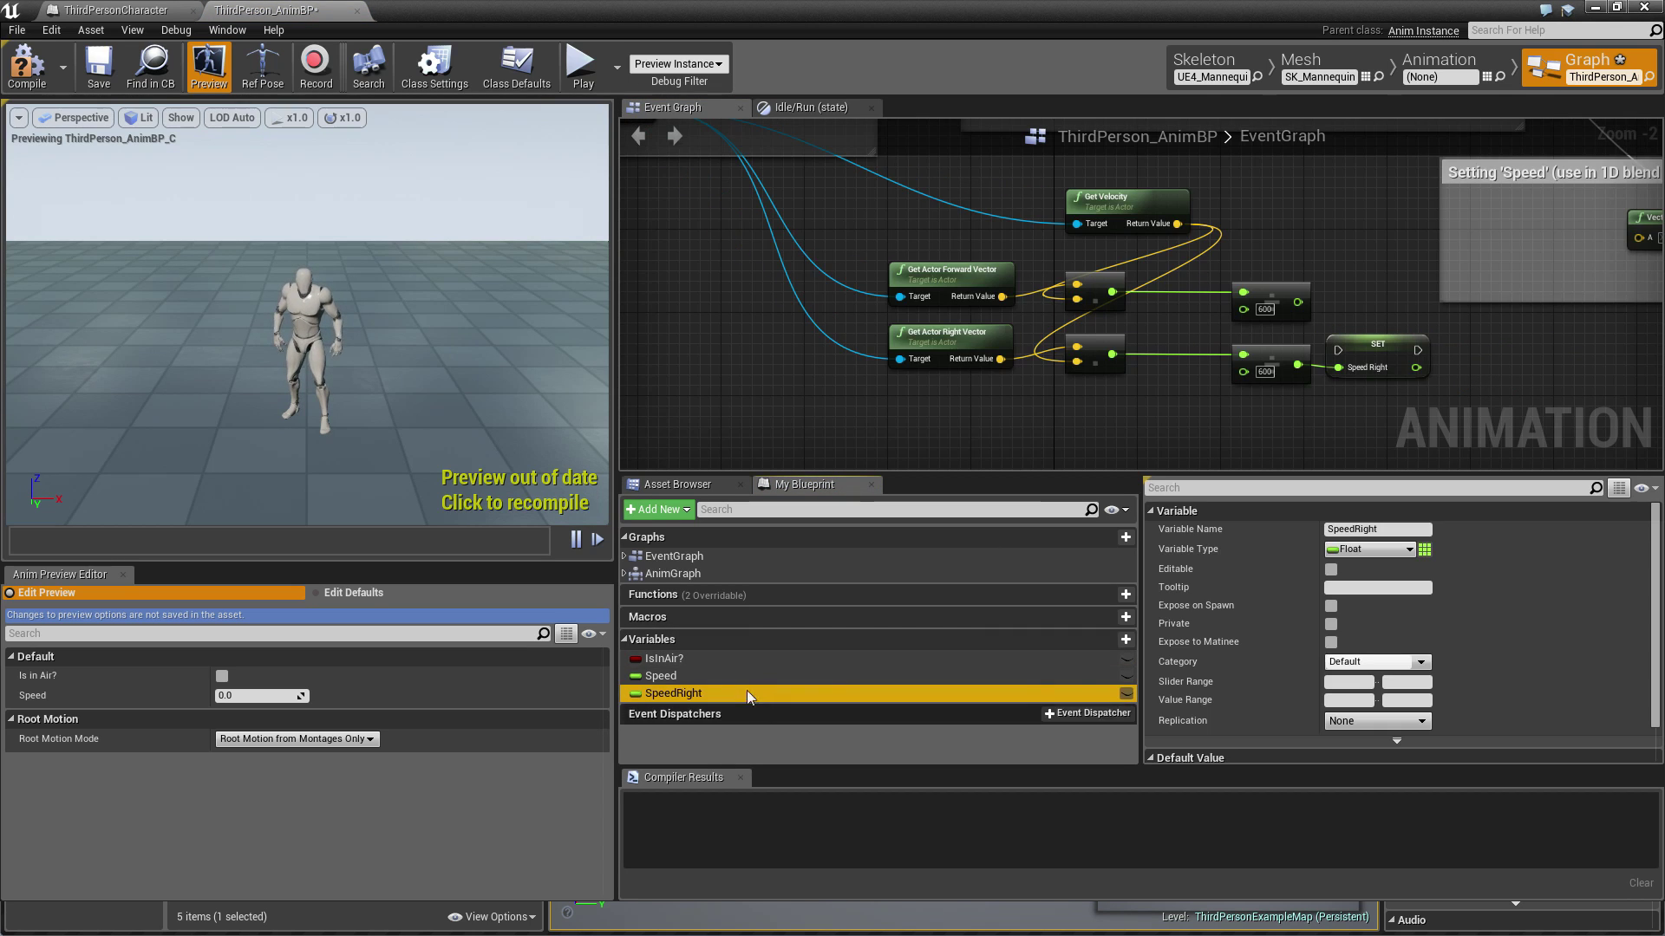
Step: Rename the Speed variable as SpeedForward
left_click(714, 675)
left_click(719, 678)
type("Forward")
key("Return")
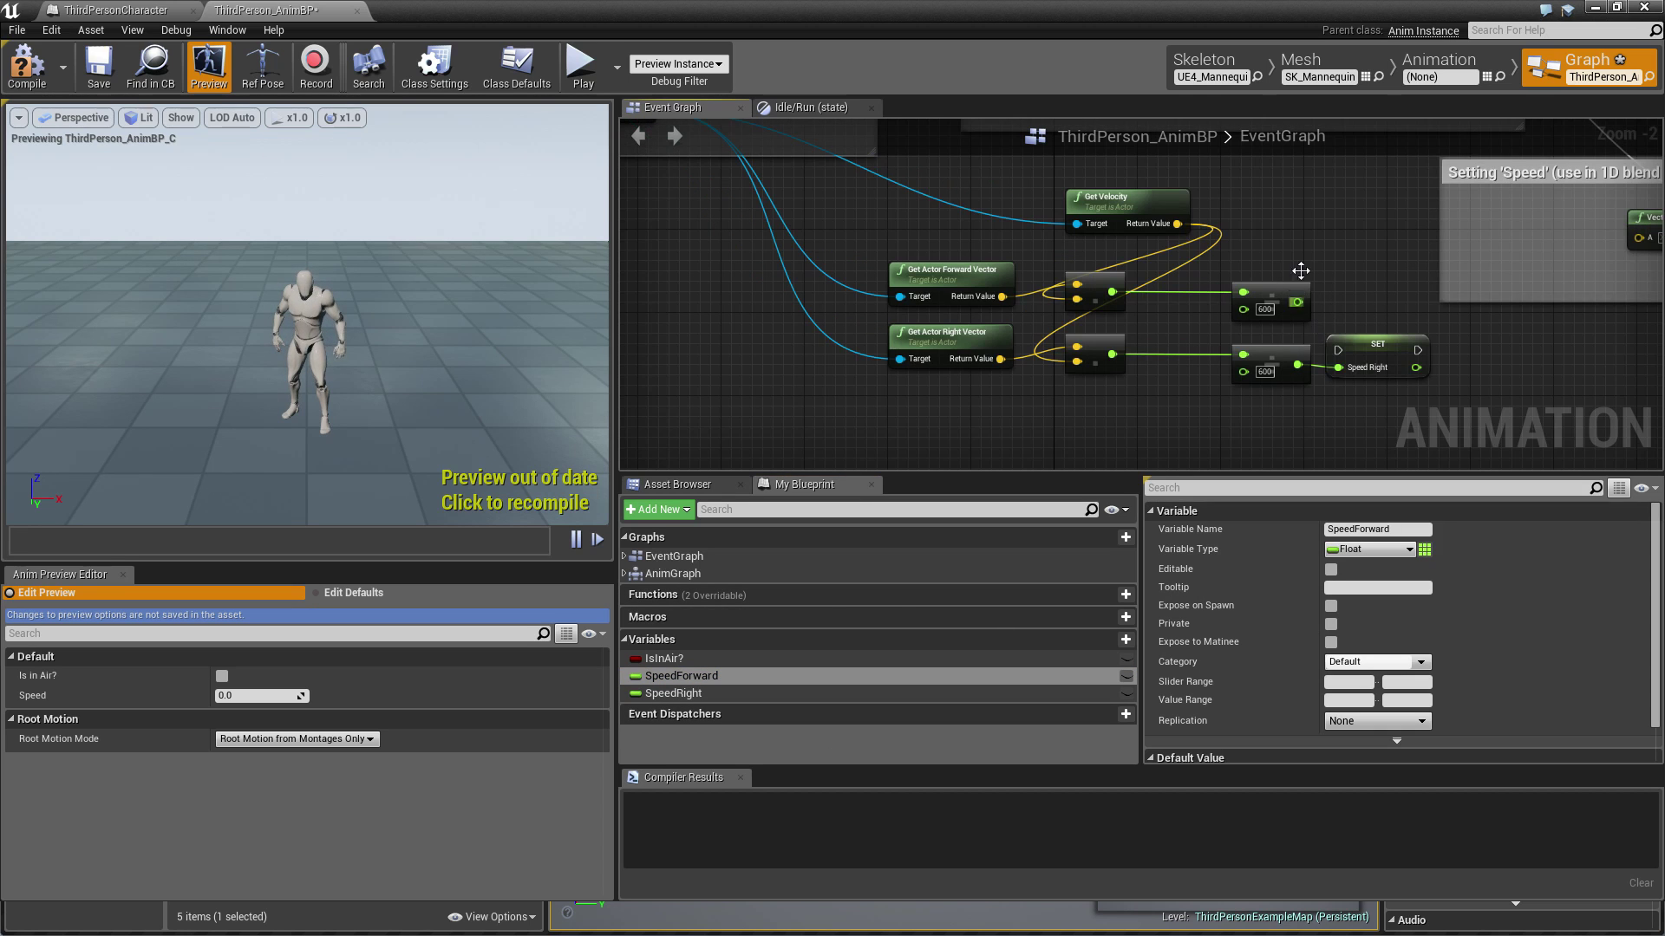
Step: Delete the VectorLength node and feed the forward division result into the SET Speed Forward node, placed beside it
right_click_drag(1301, 270, 946, 344)
left_click(1510, 279)
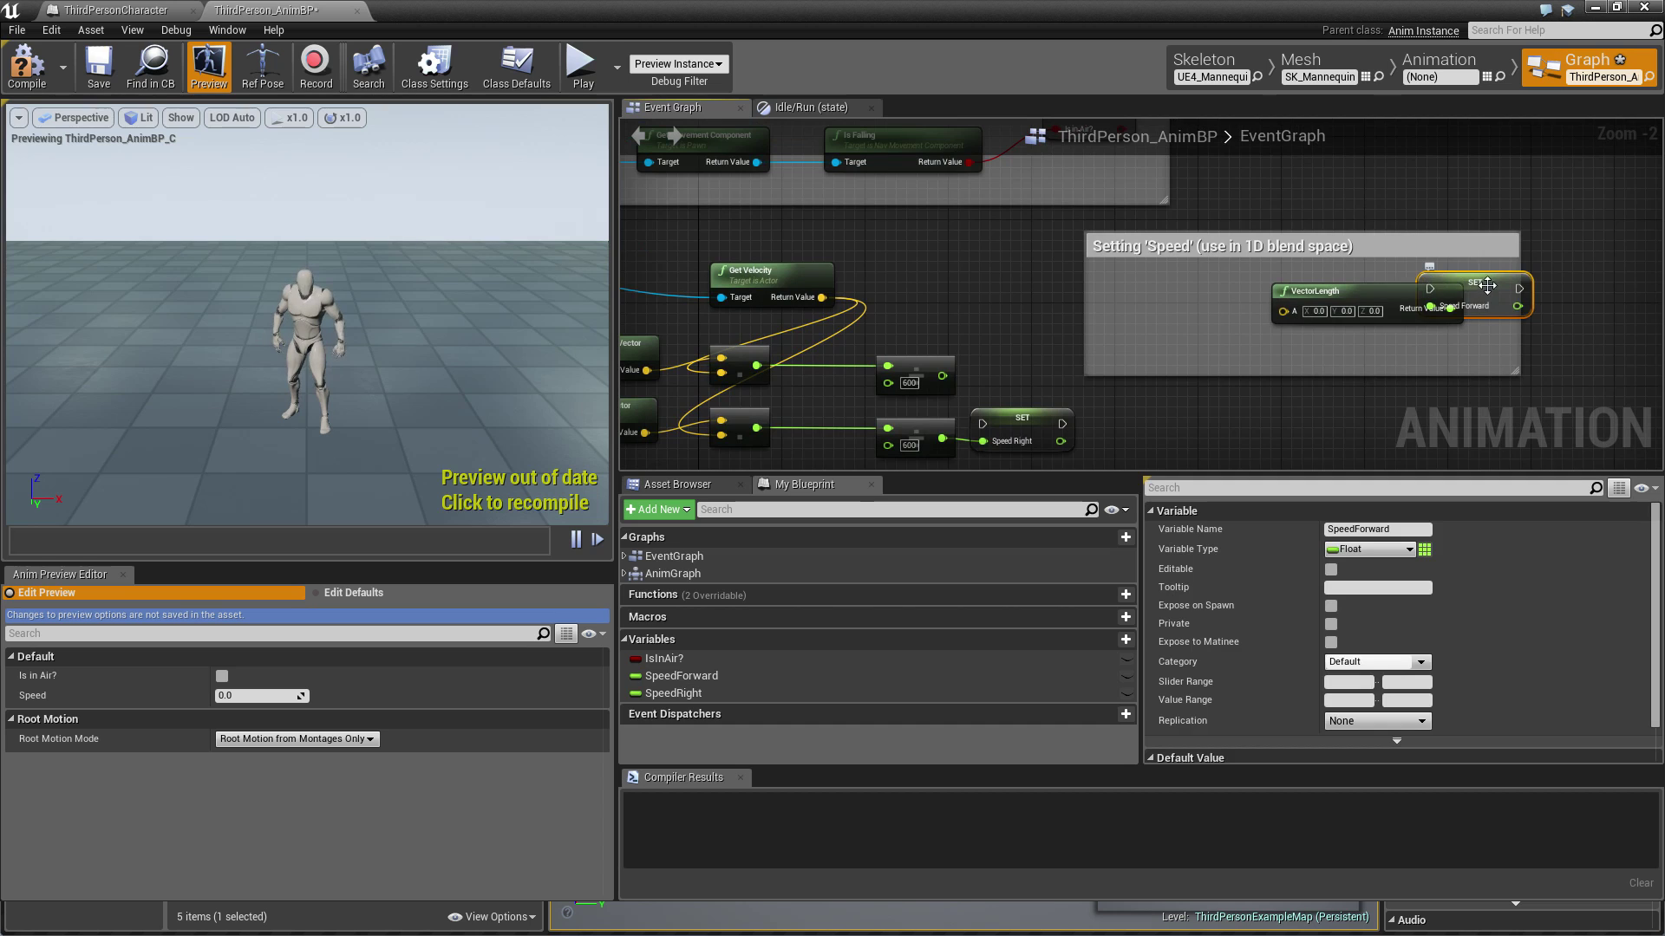
left_click_drag(1487, 285, 1042, 368)
left_click(1373, 289)
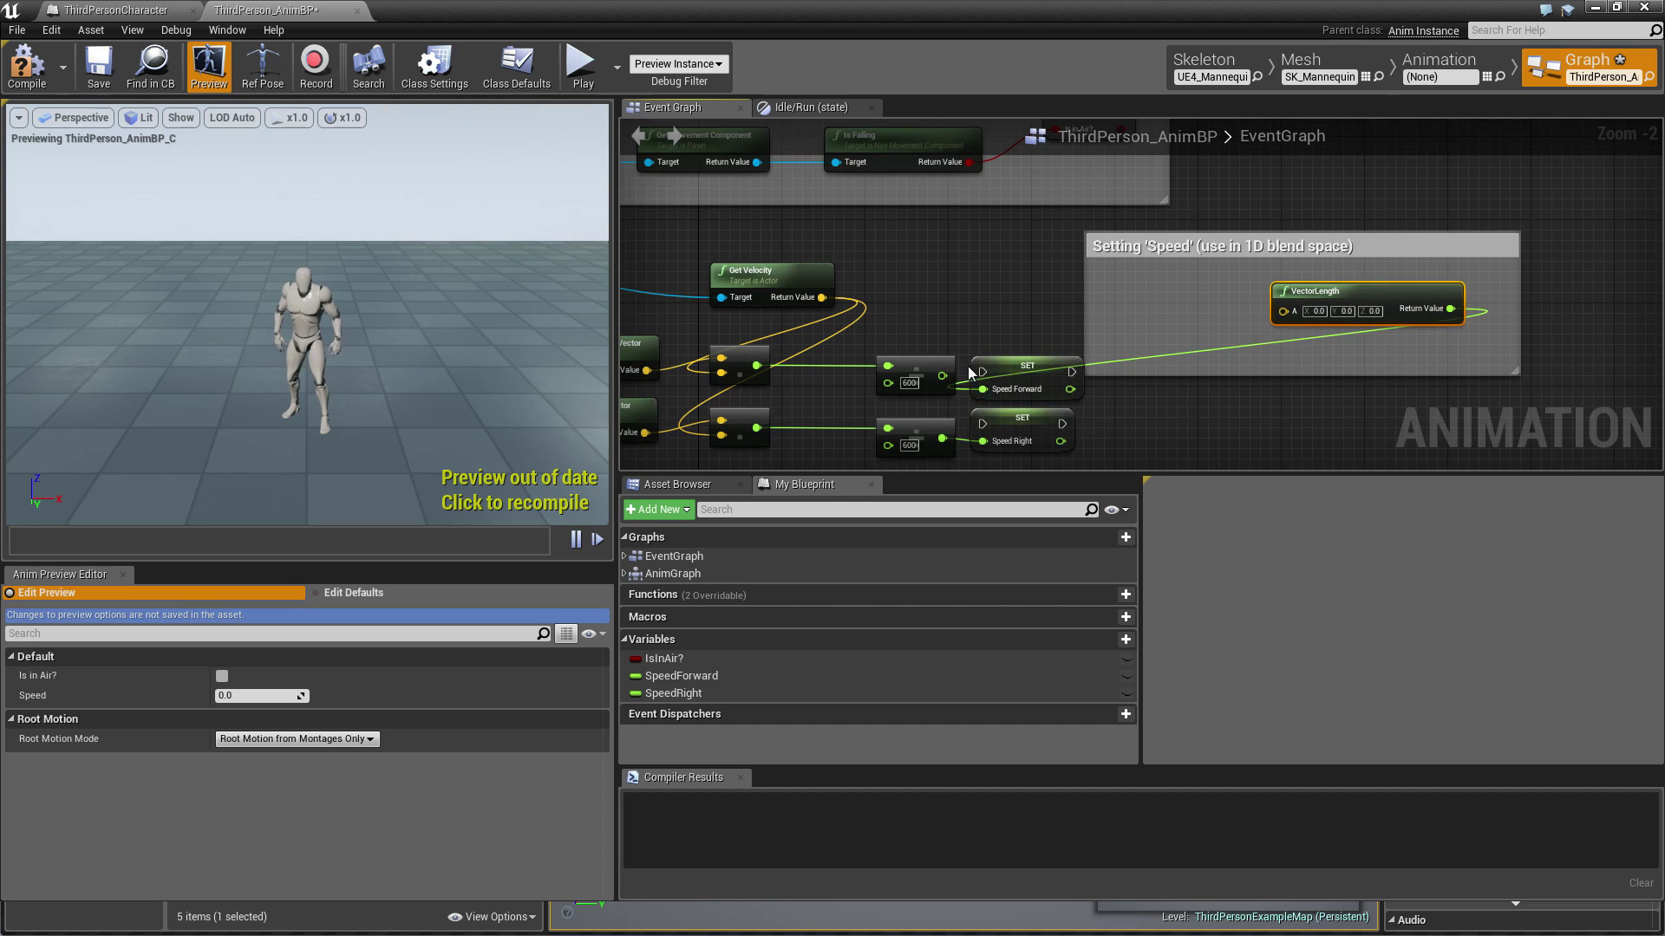
key("Delete")
left_click_drag(989, 382, 981, 394)
Step: Chain the execution flow through SET Speed Forward into SET Speed Right and delete the empty Setting 'Speed' comment
right_click_drag(1047, 259, 1031, 347)
left_click_drag(1105, 199, 1034, 362)
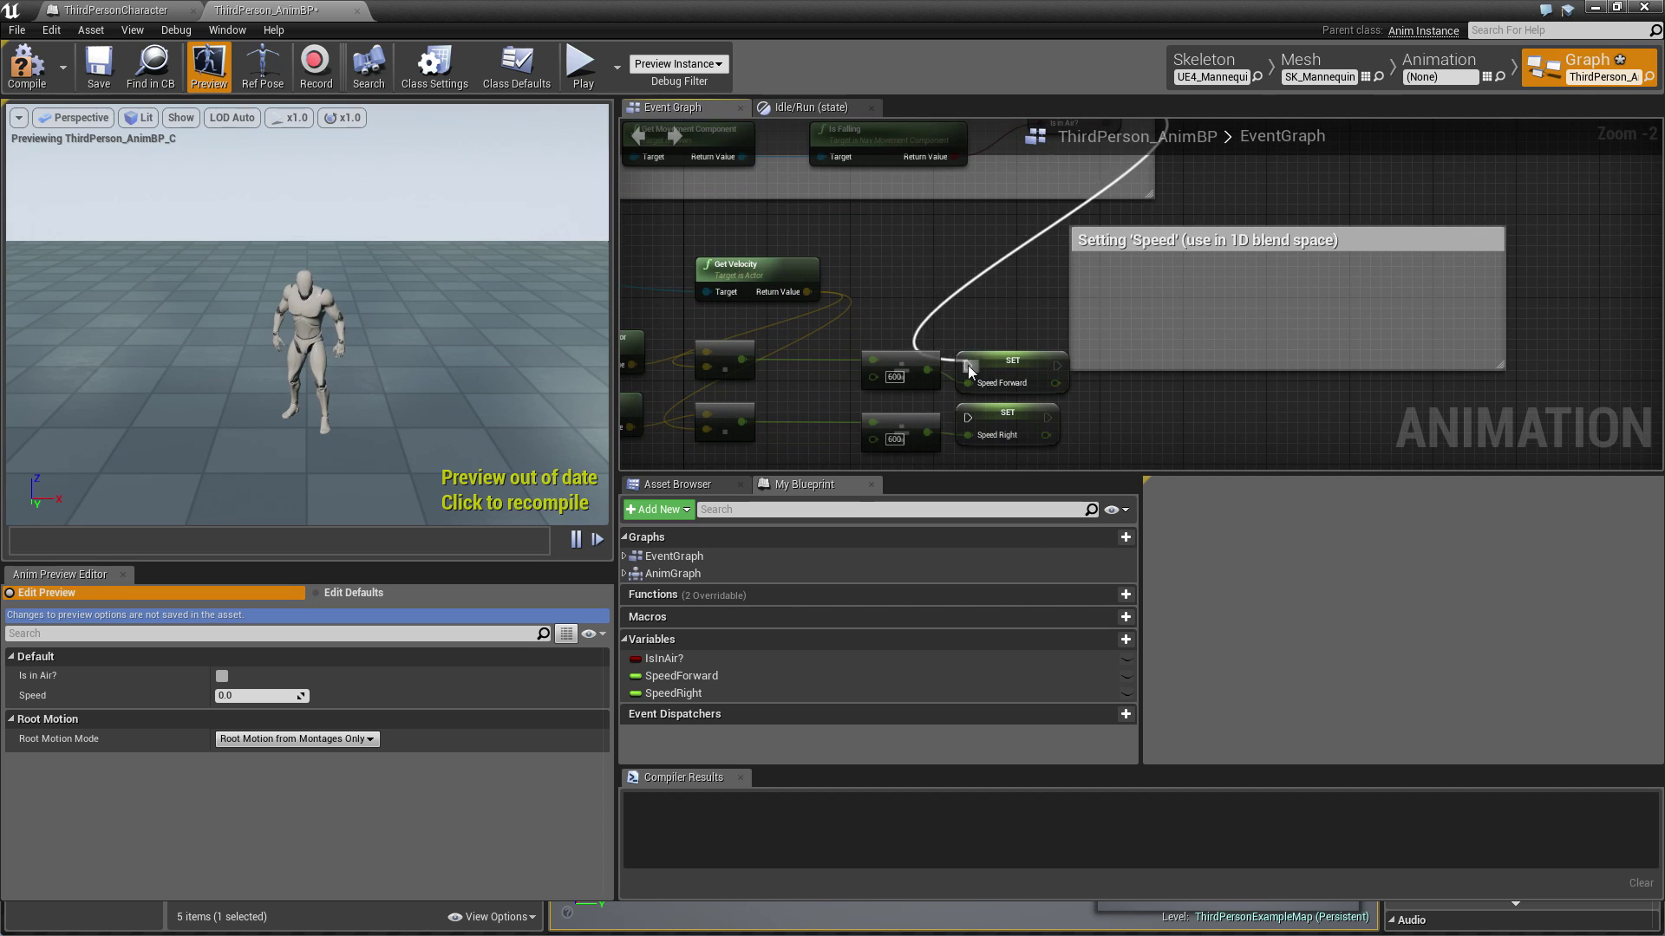
left_click(1218, 246)
key("Delete")
right_click_drag(871, 258, 1282, 223)
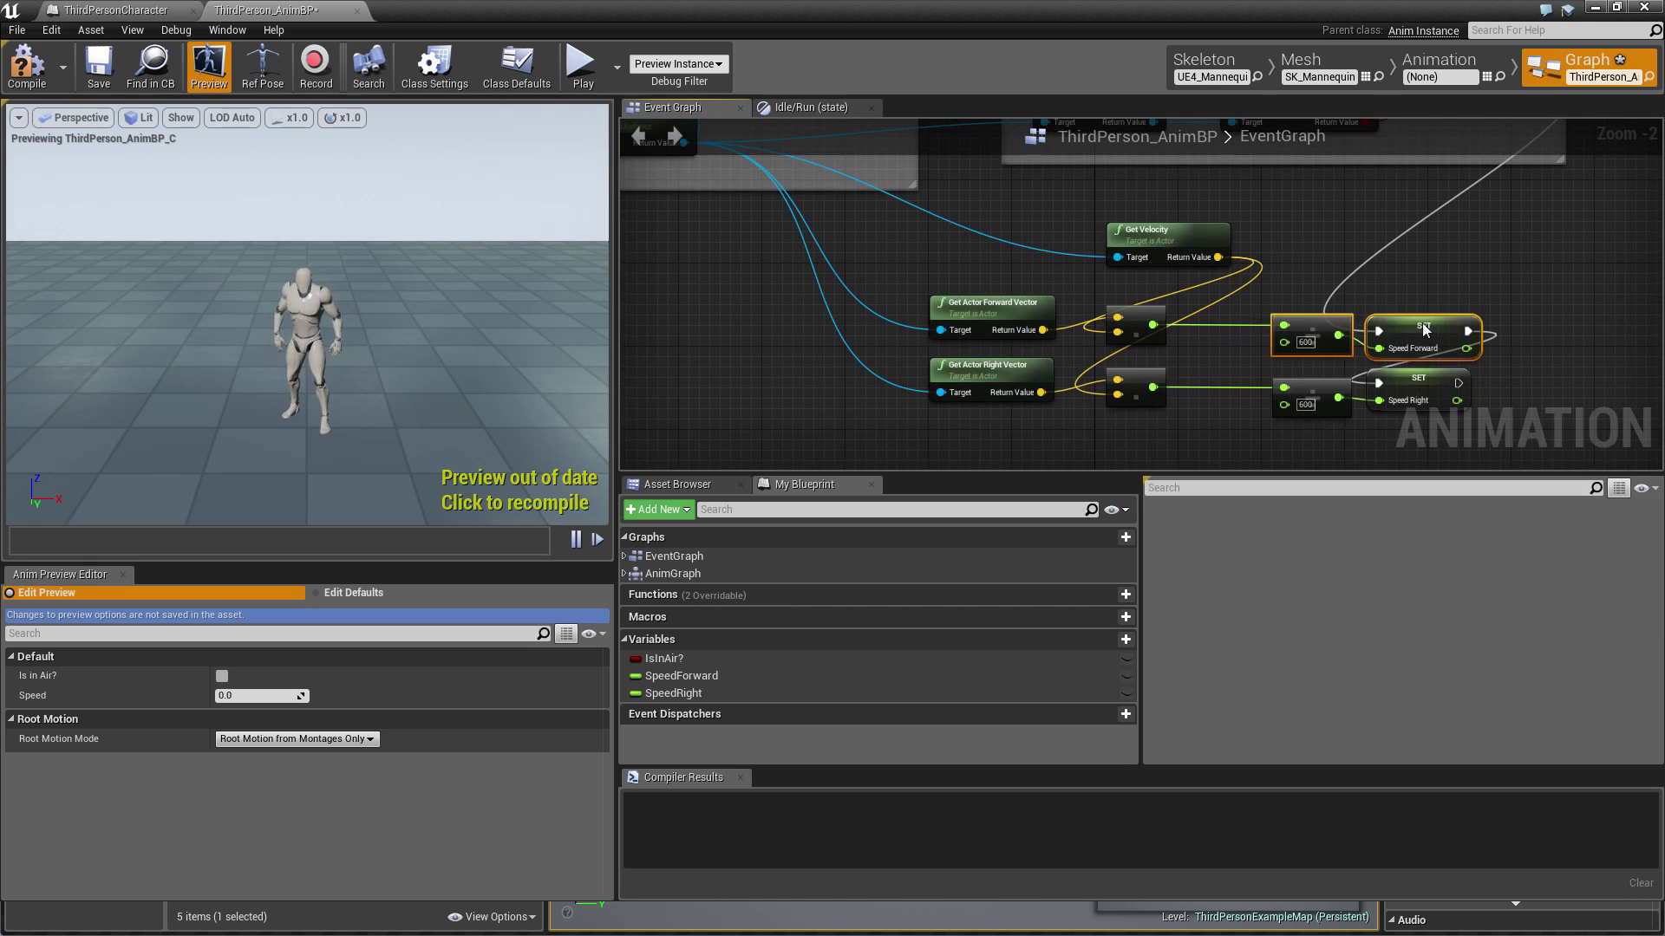
Step: Open the Idle/Run state inside the AnimGraph's Default state machine and add a ClassicStrafeWalking_Copy blendspace player below the existing one
double_click(689, 573)
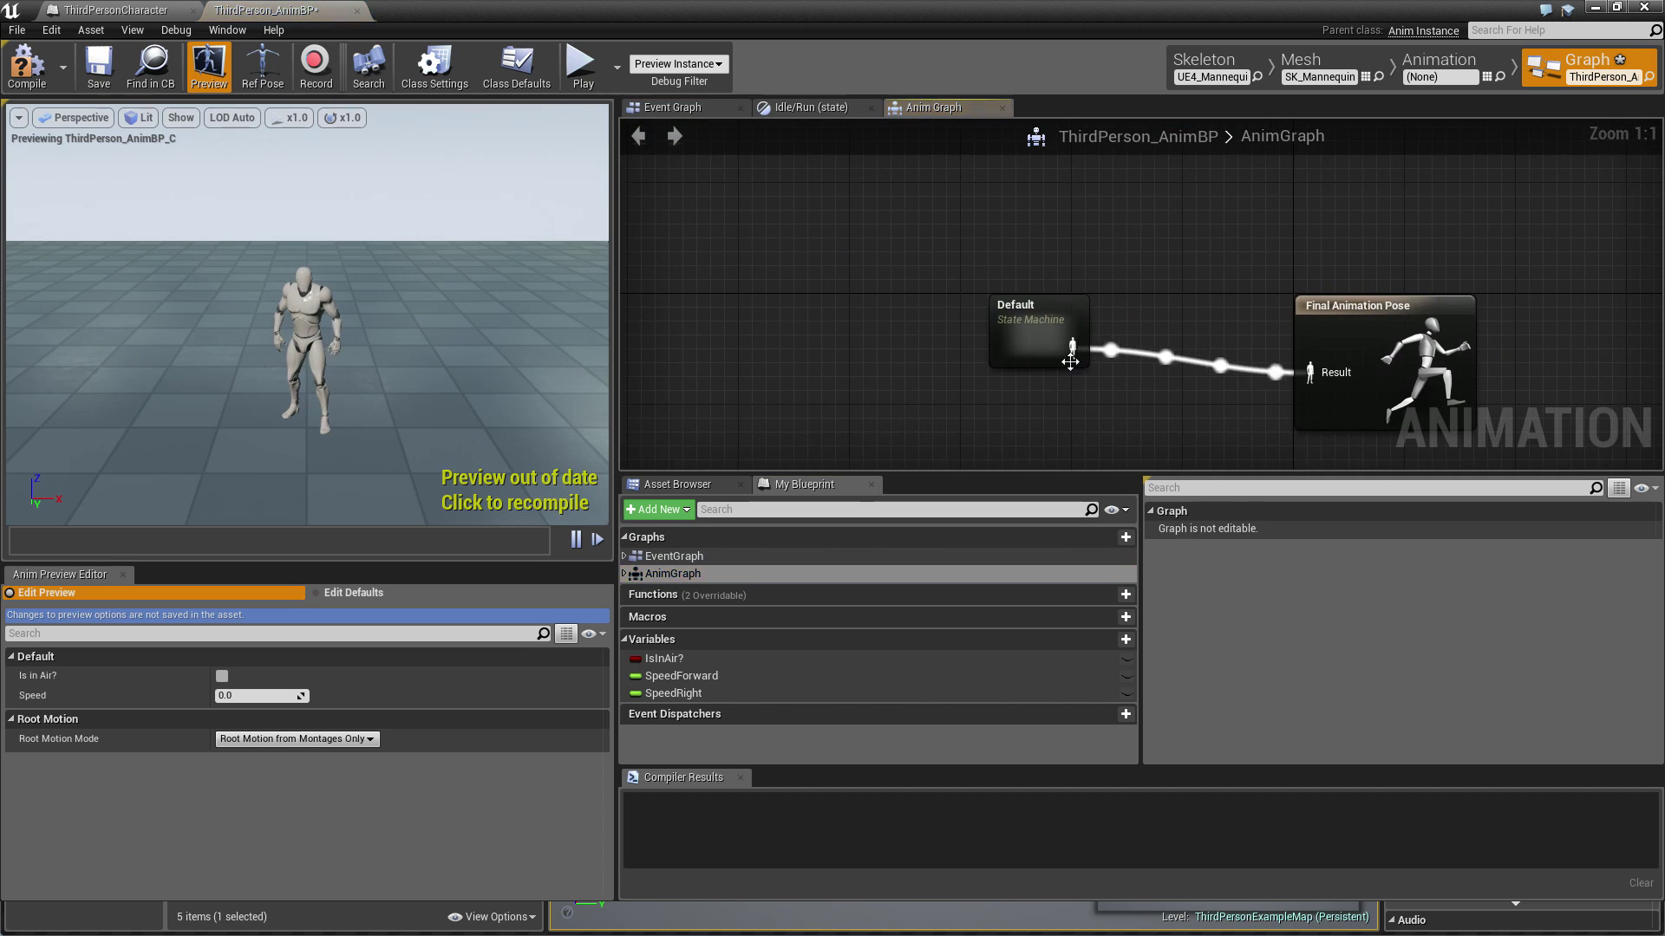
double_click(1018, 342)
double_click(1011, 343)
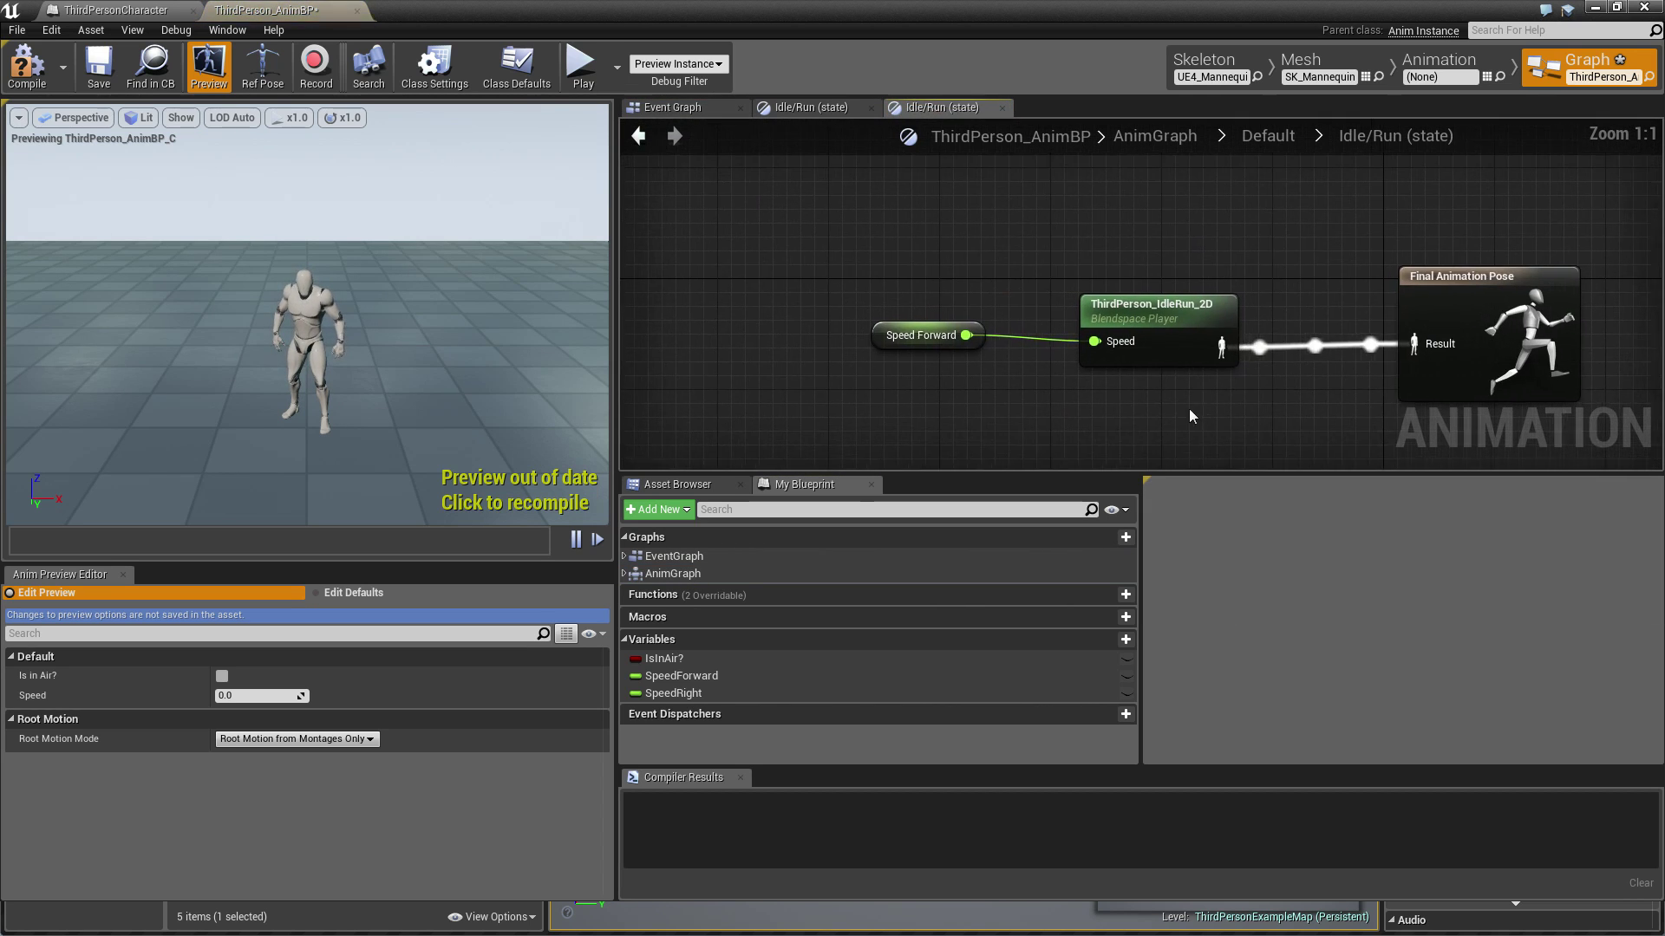
right_click(1143, 407)
type("stres")
key("BackSpace")
key("BackSpace")
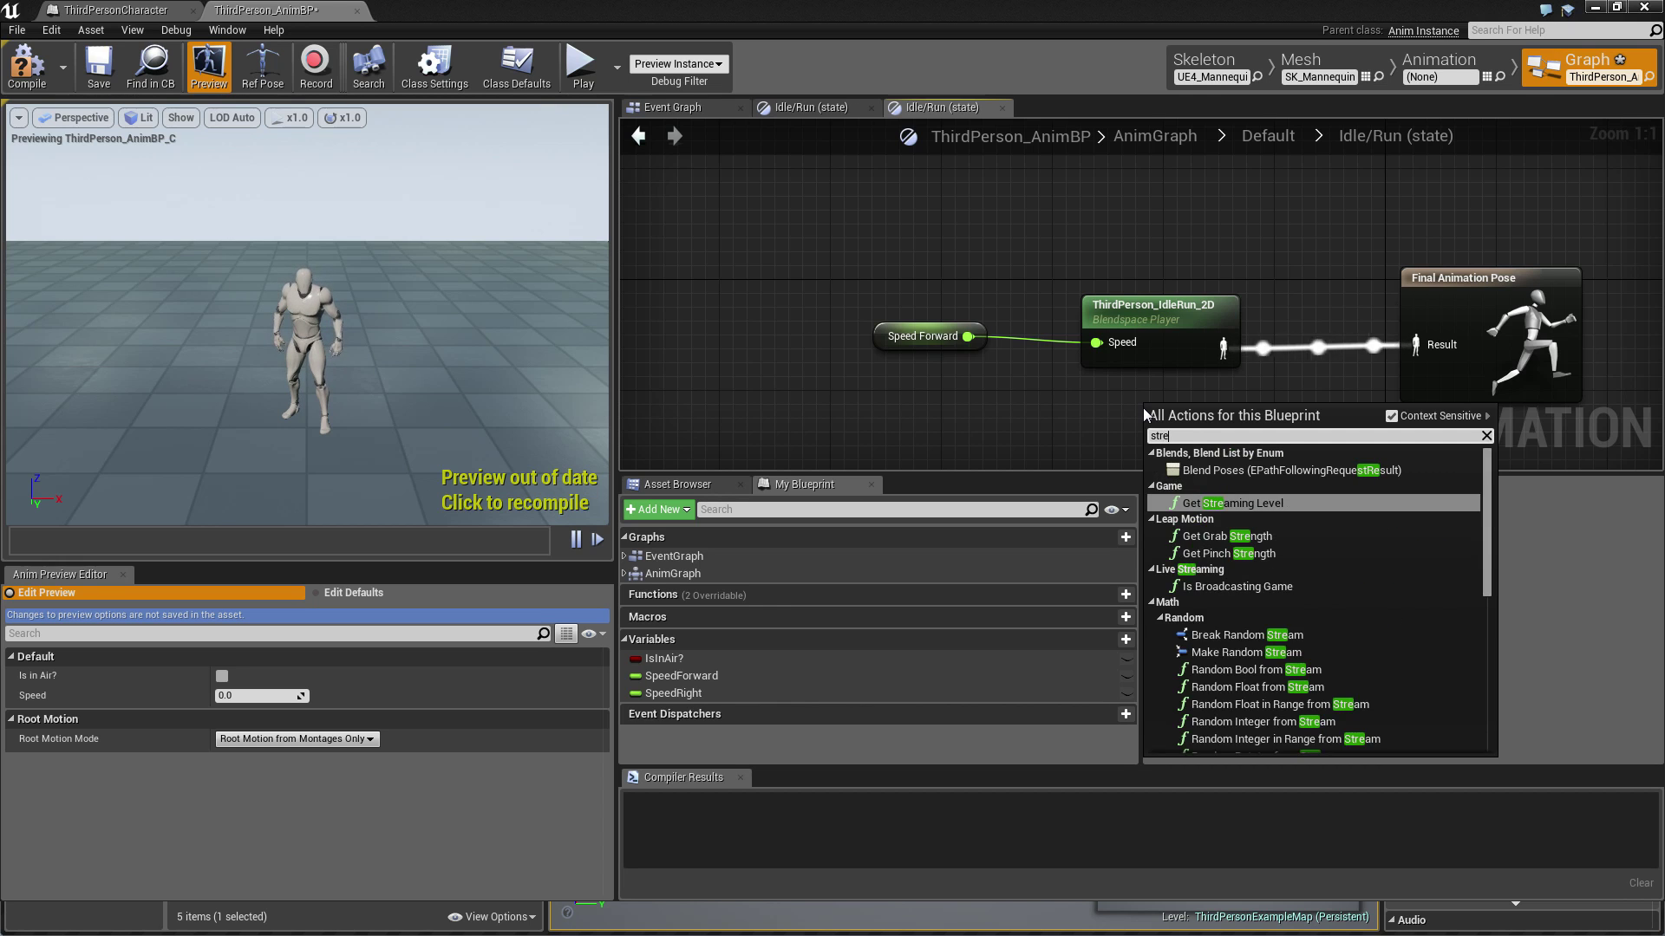
type("af")
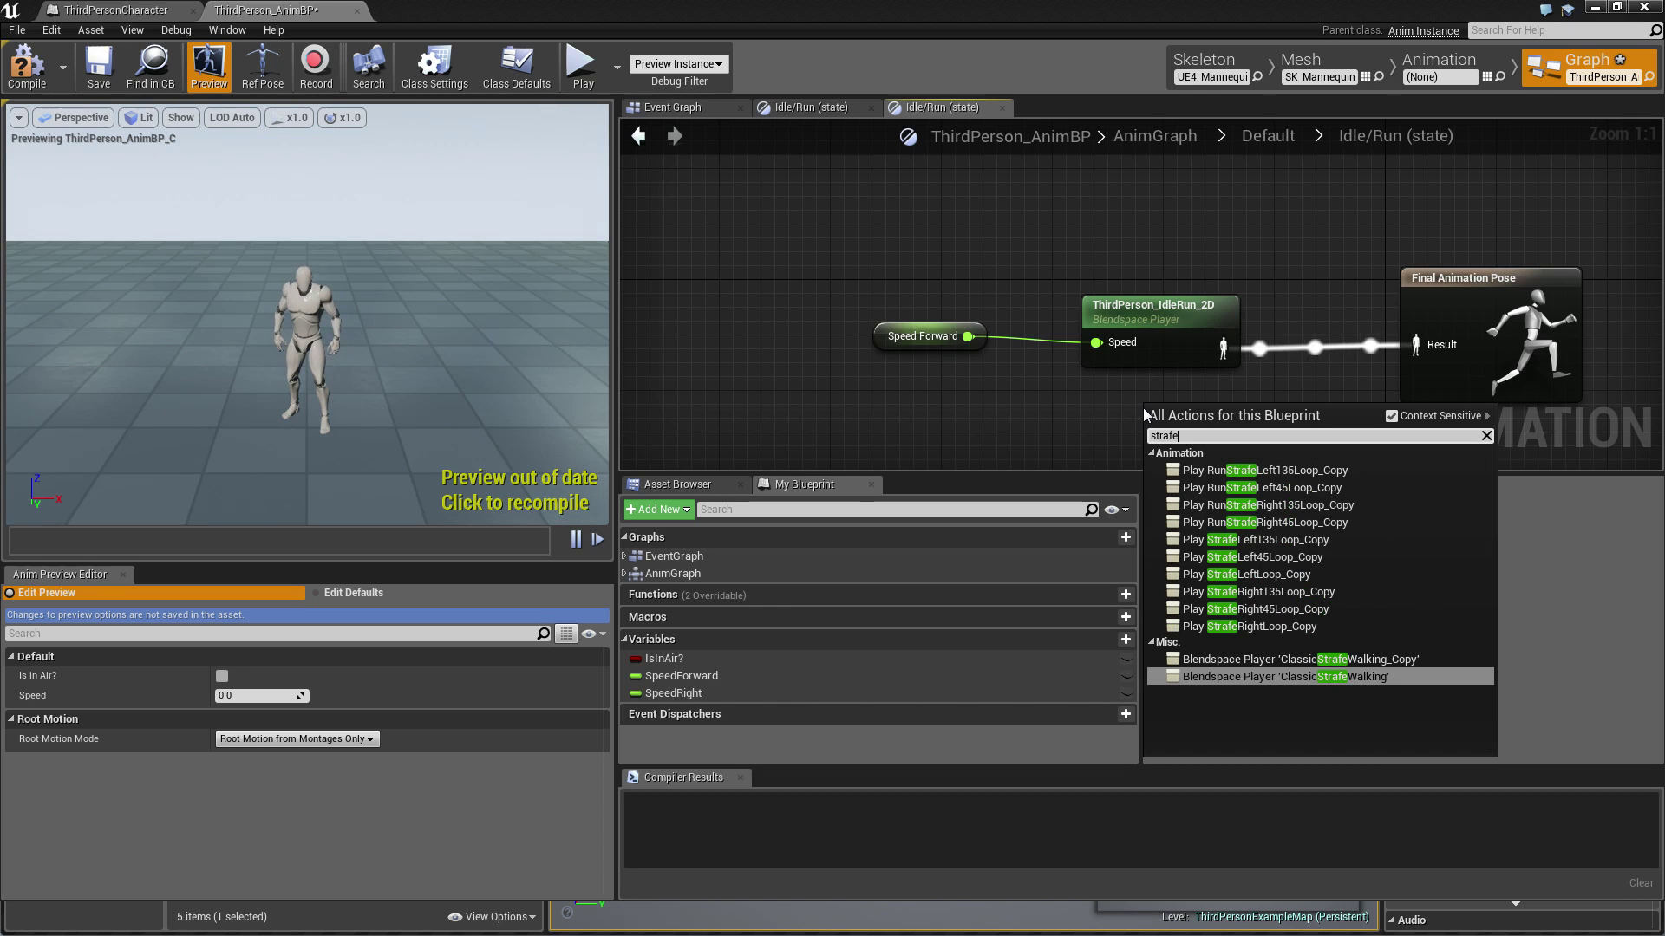
left_click(1262, 659)
right_click_drag(1263, 434, 1244, 374)
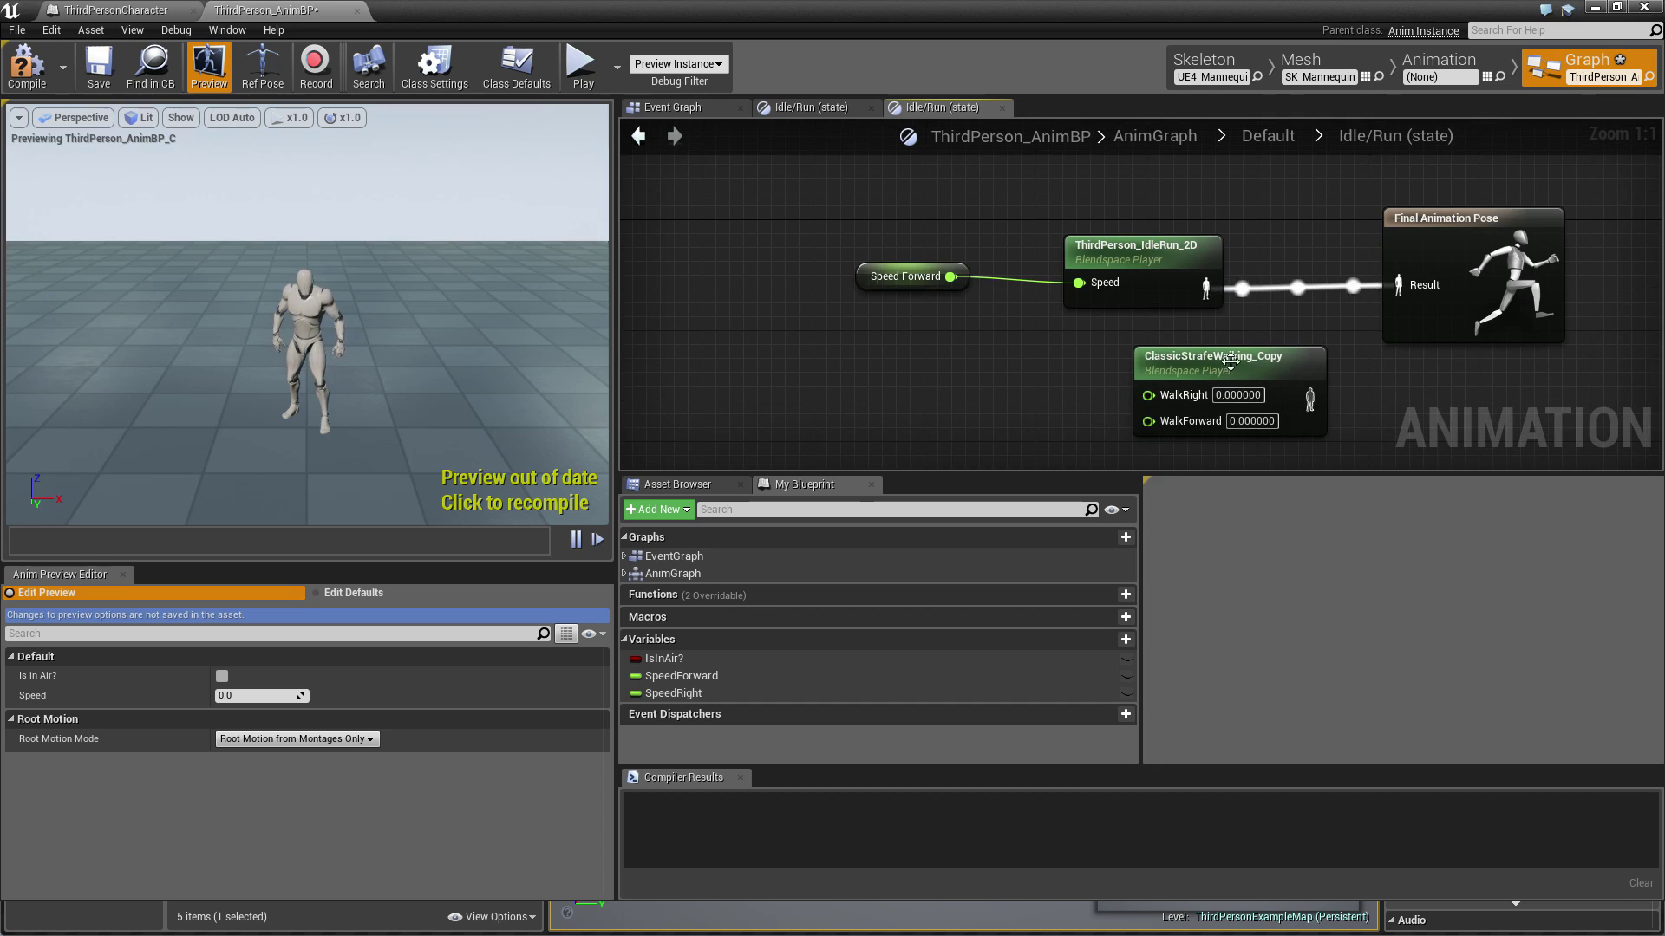
left_click_drag(1244, 374, 1174, 375)
Step: Disconnect Speed Forward from the old player and wire it to WalkForward, then add Speed Right wired to WalkRight
left_click(966, 279)
left_click(949, 277, "alt")
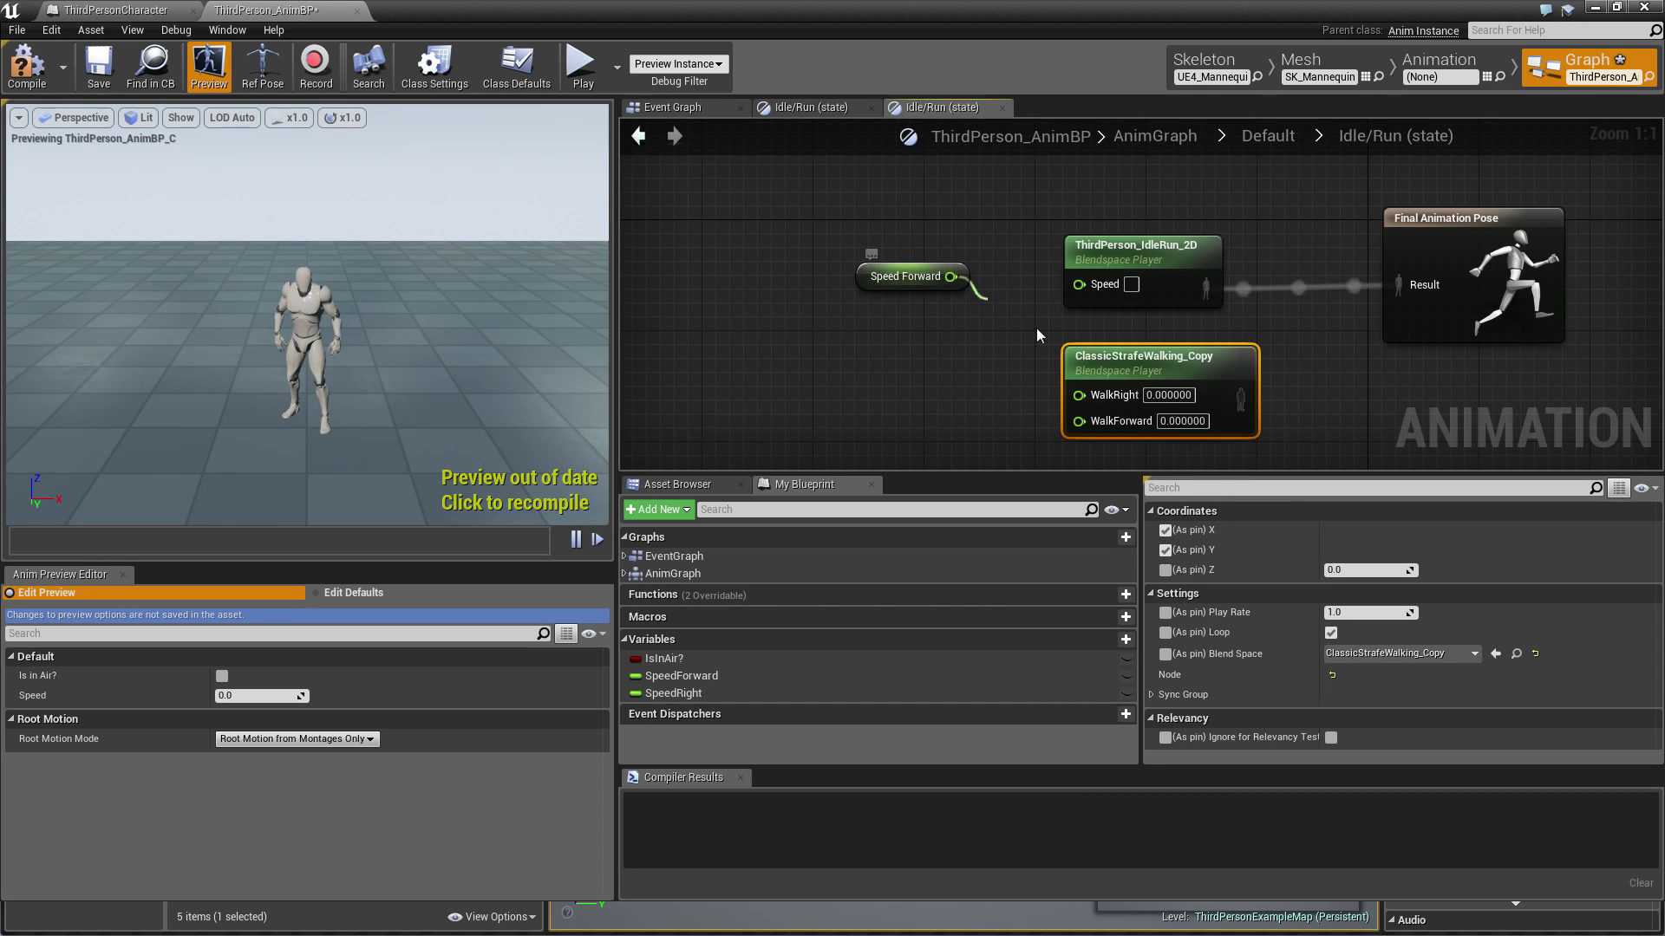
left_click_drag(884, 265, 845, 348)
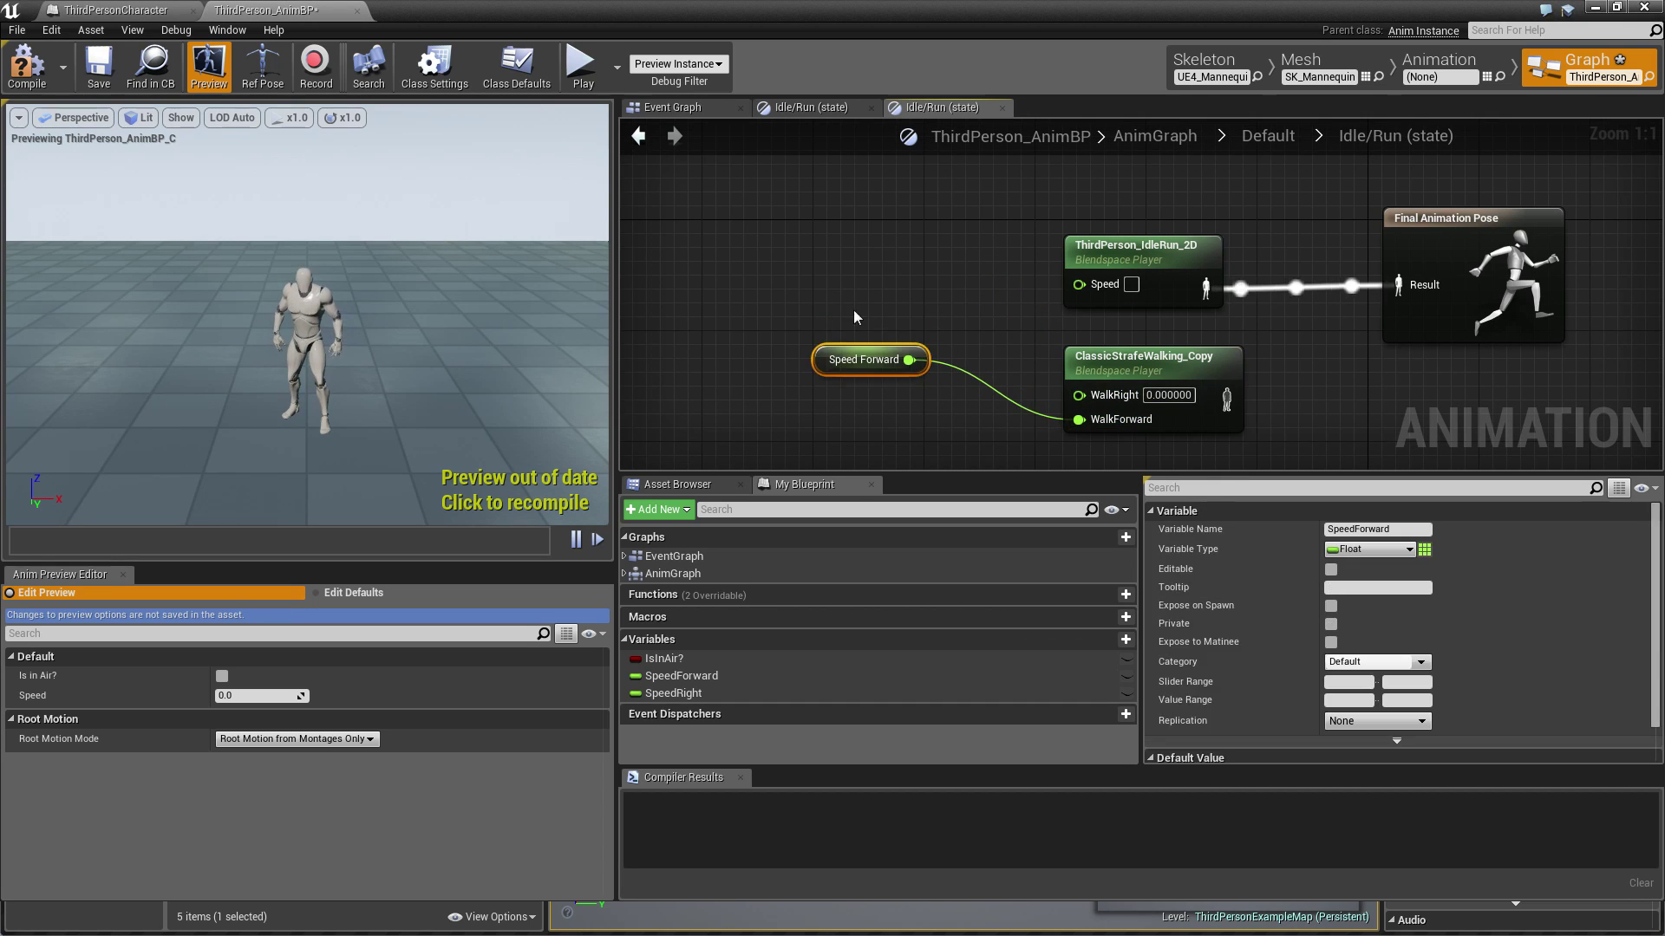
left_click_drag(673, 693, 1083, 396)
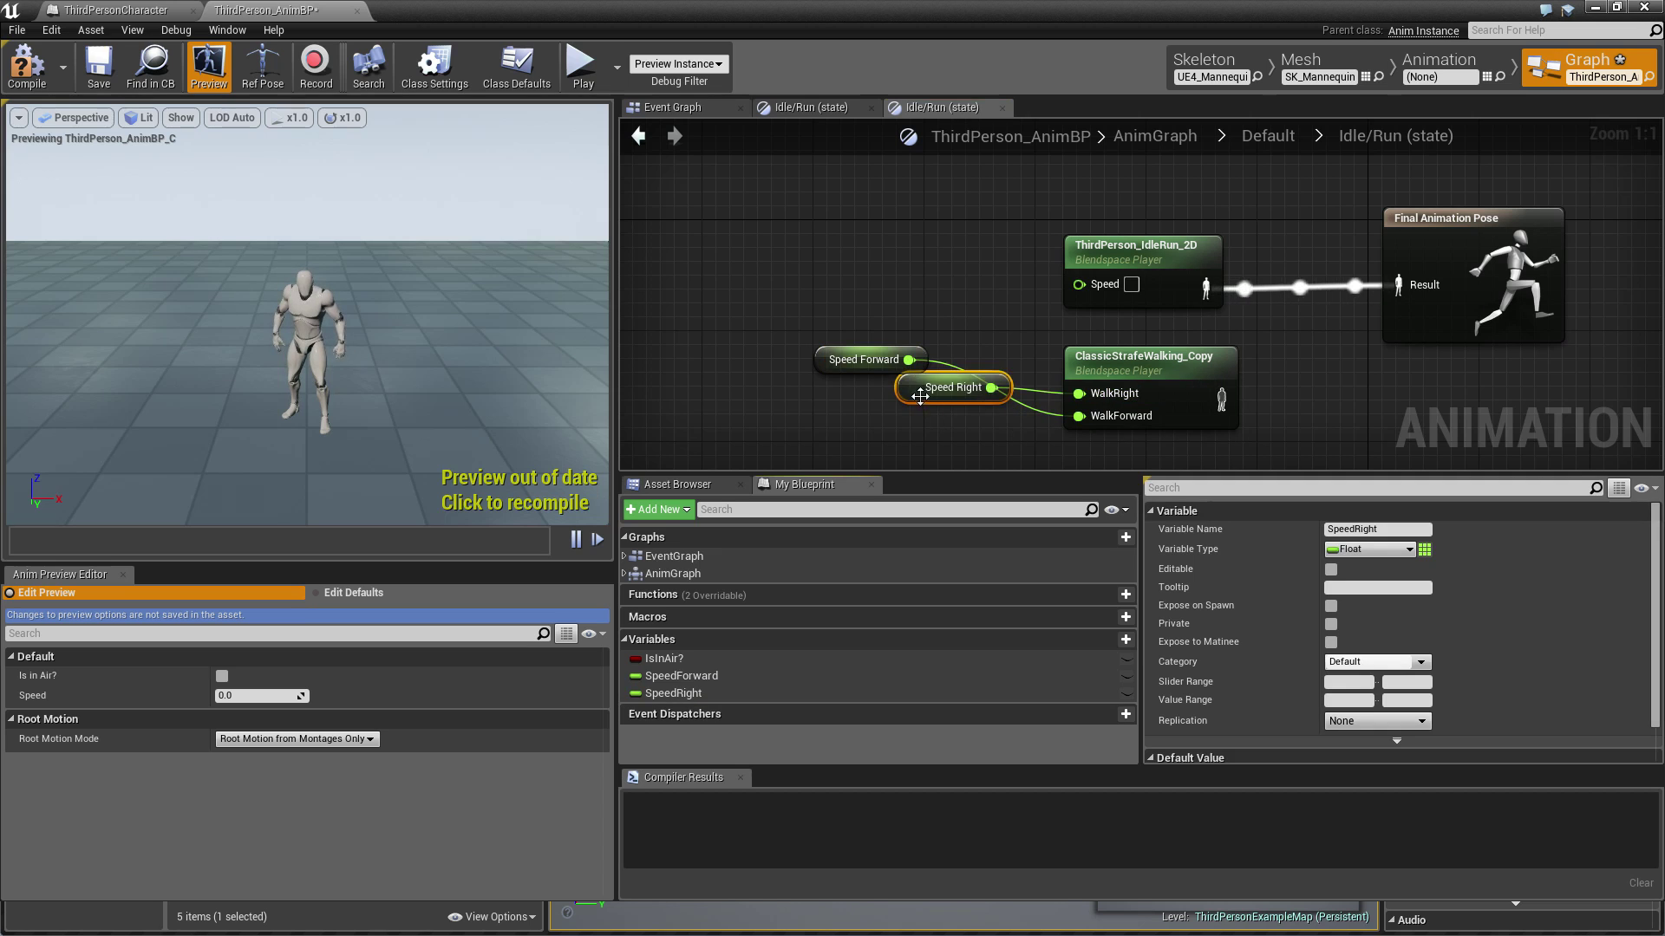
left_click_drag(920, 395, 836, 312)
Step: Replace the ThirdPerson_IdleRun_2D player by deleting it and connecting ClassicStrafeWalking_Copy to the Final Animation Pose result
left_click(1142, 247)
key("Delete")
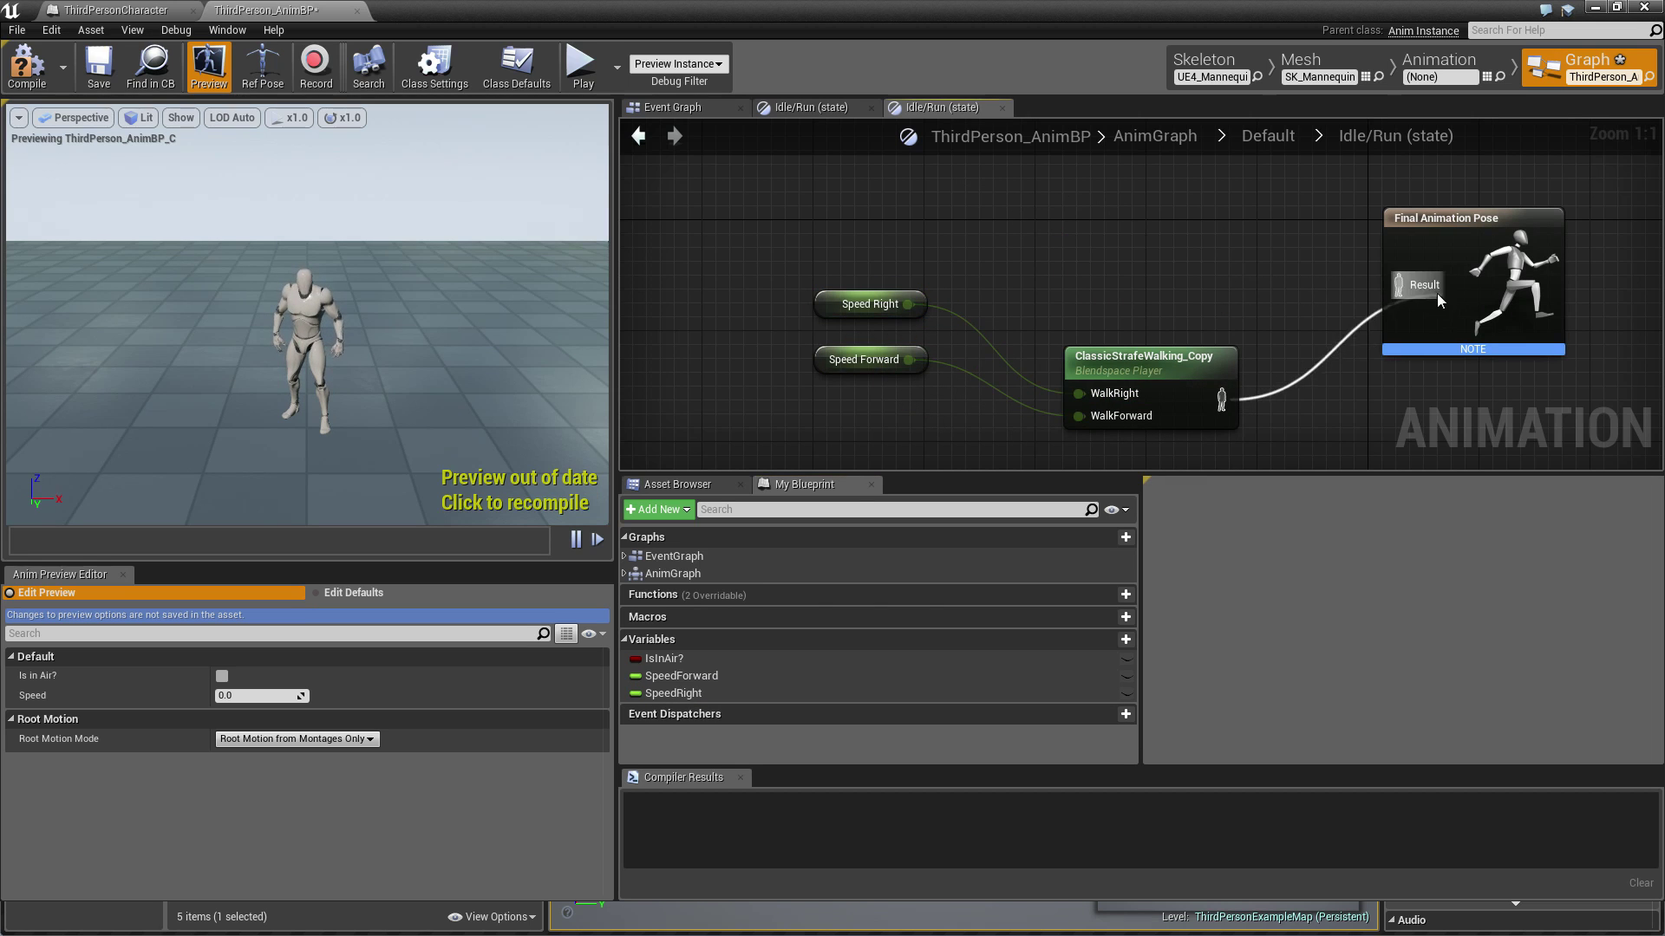
left_click_drag(1187, 366, 1159, 310)
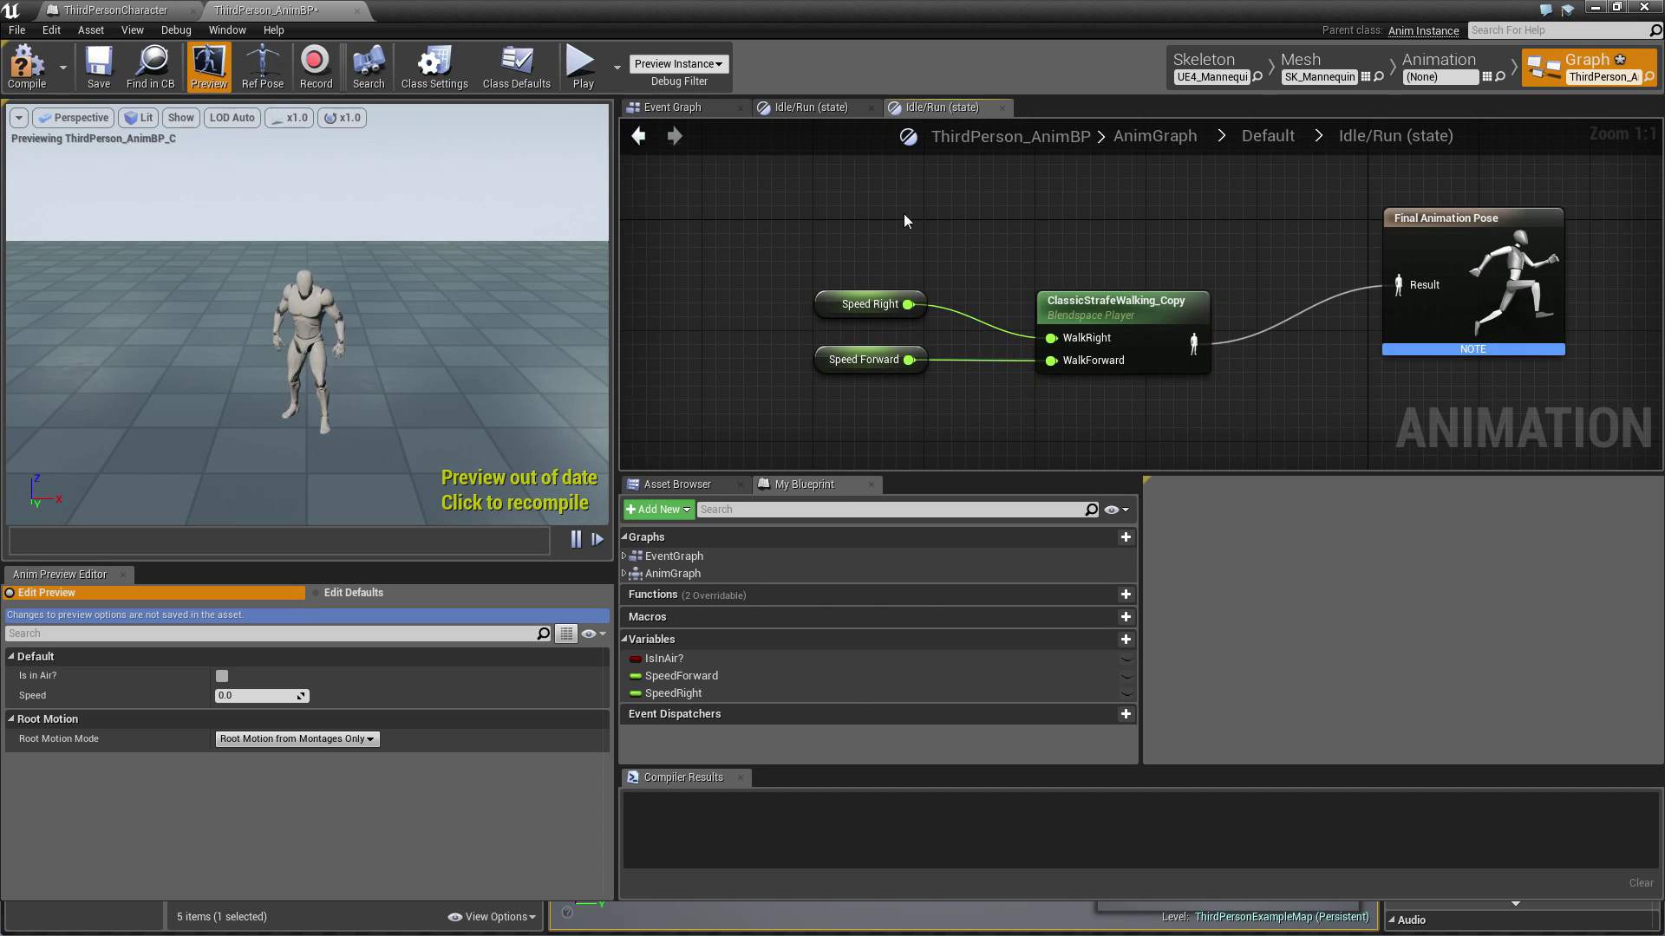
Step: Compile and save the animation blueprint, trying different Speed Forward and Speed Right preview values, and return to the level editor
left_click(100, 77)
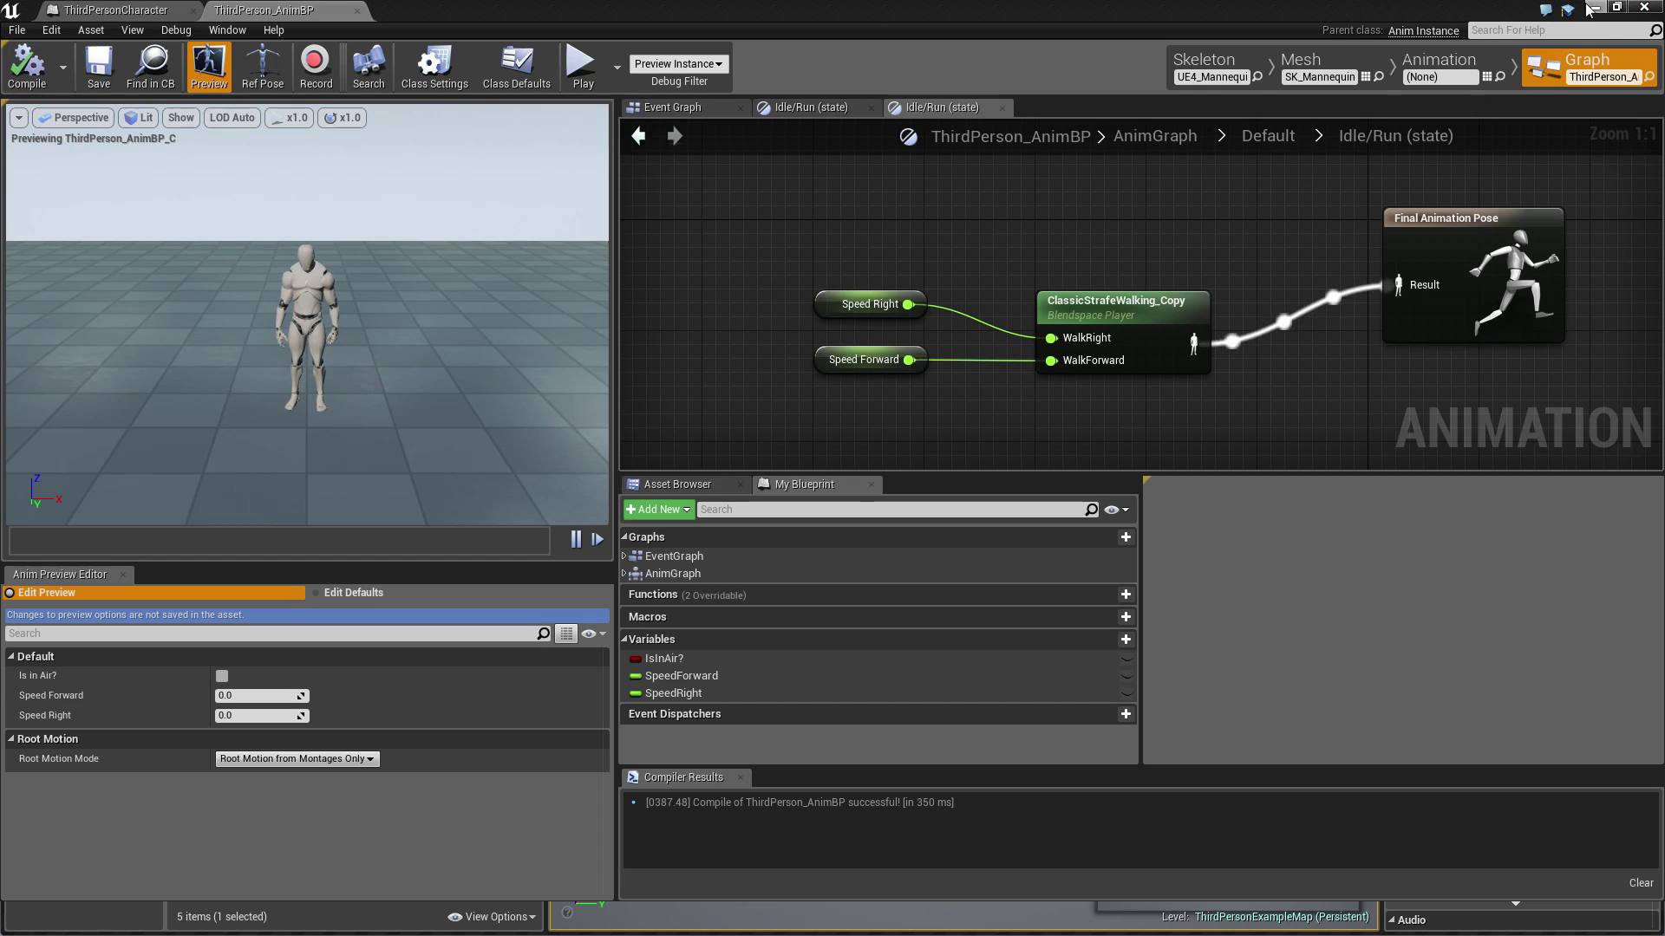
mouse_move(242, 696)
left_mouse_down()
mouse_move(264, 715)
mouse_move(238, 715)
left_mouse_up()
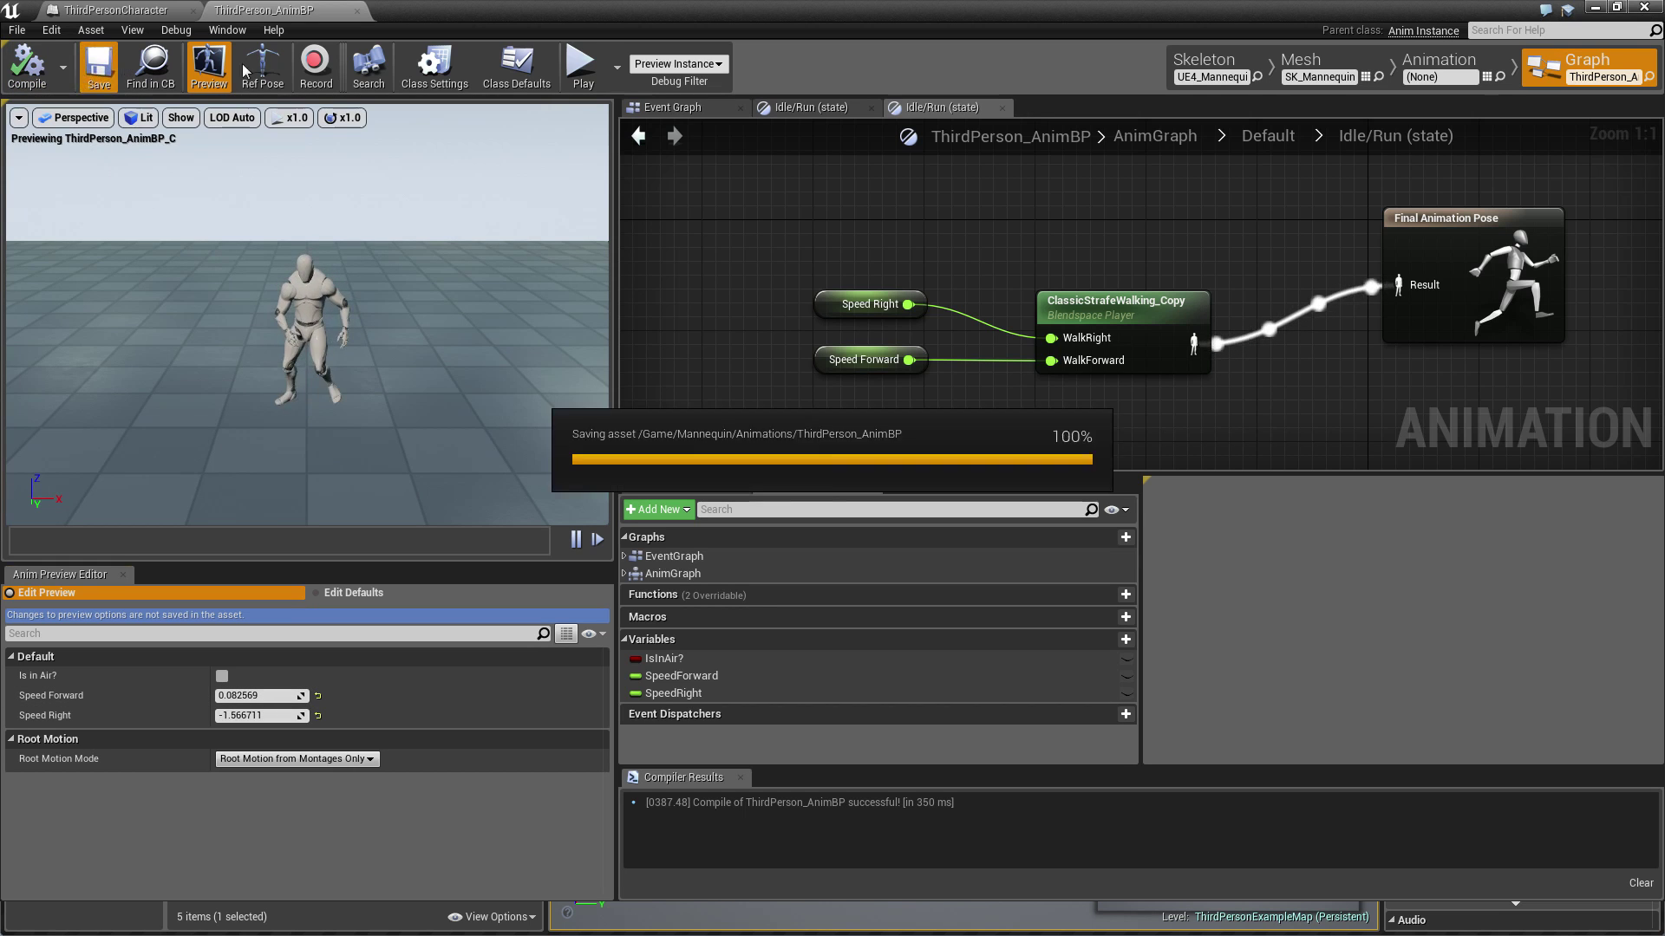
left_click(1643, 7)
Step: Play the level, move the character forward and sideways to check the strafe animations, and stop the session
left_click(1093, 76)
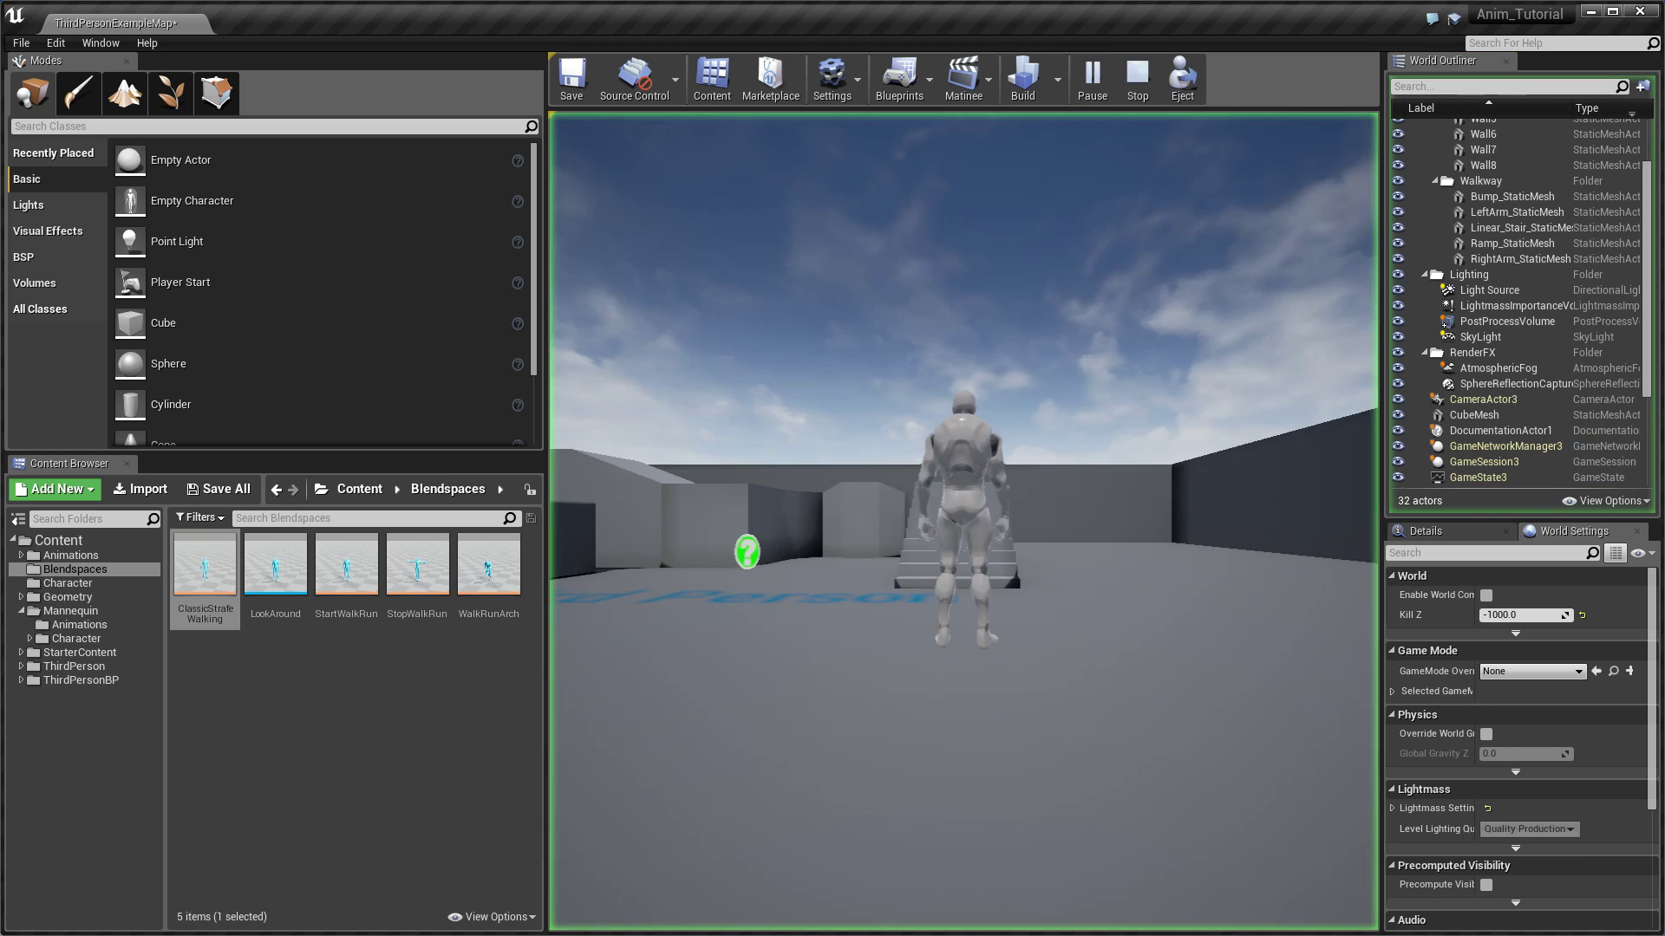
left_click(964, 521)
key("w")
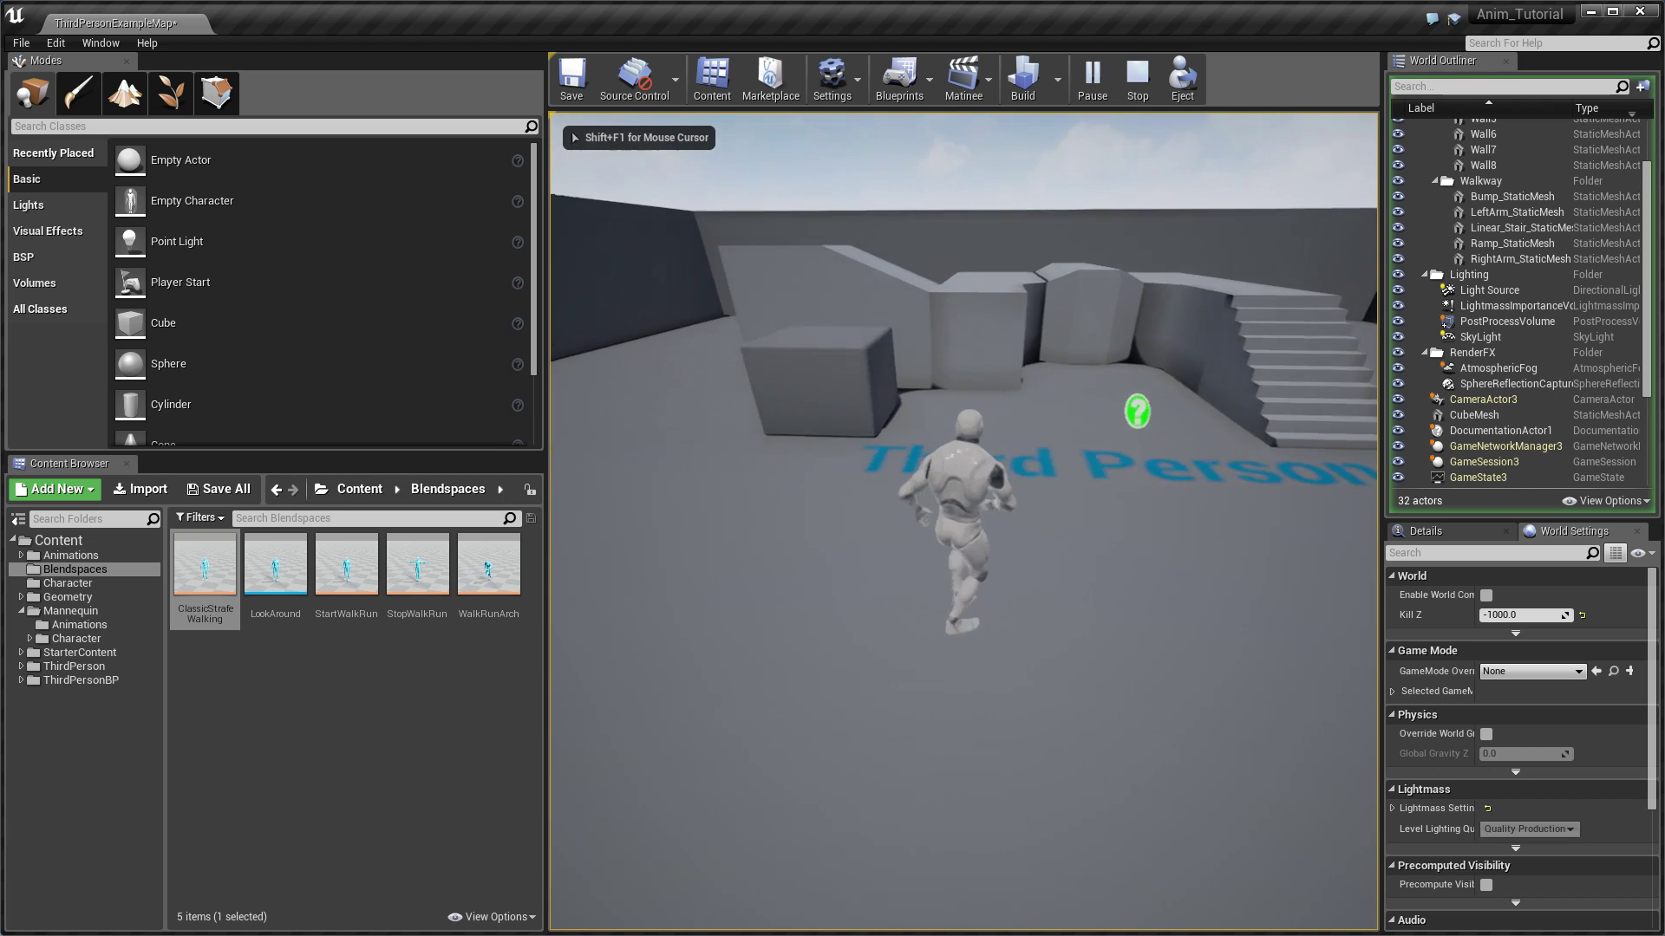
key("d")
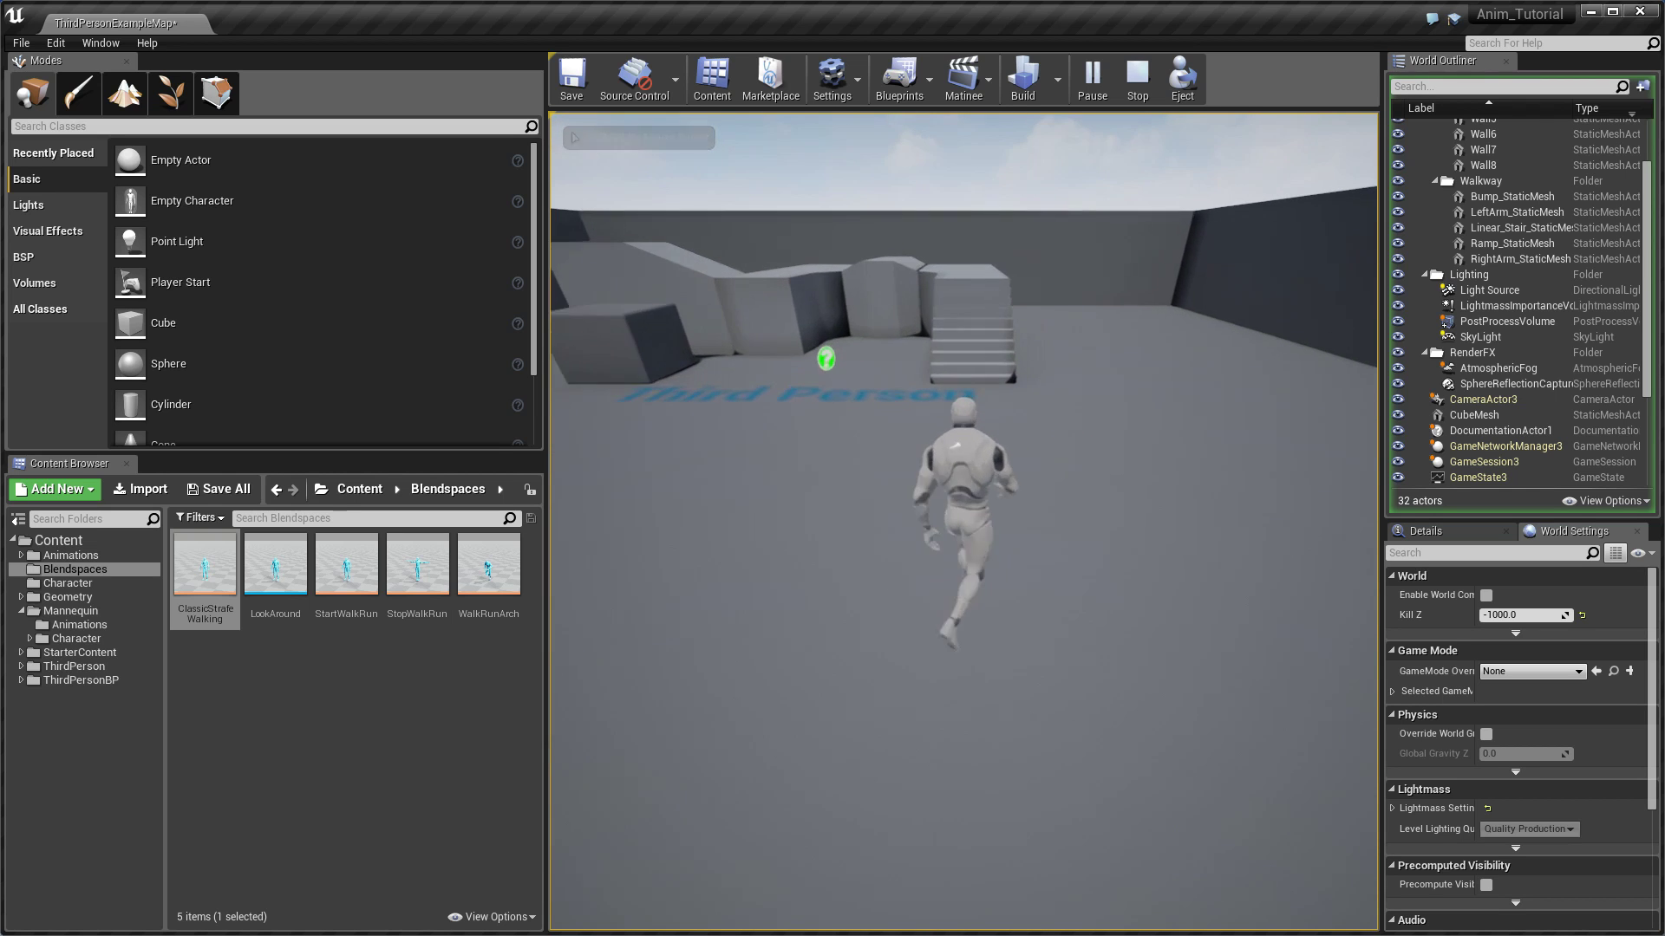
key("w")
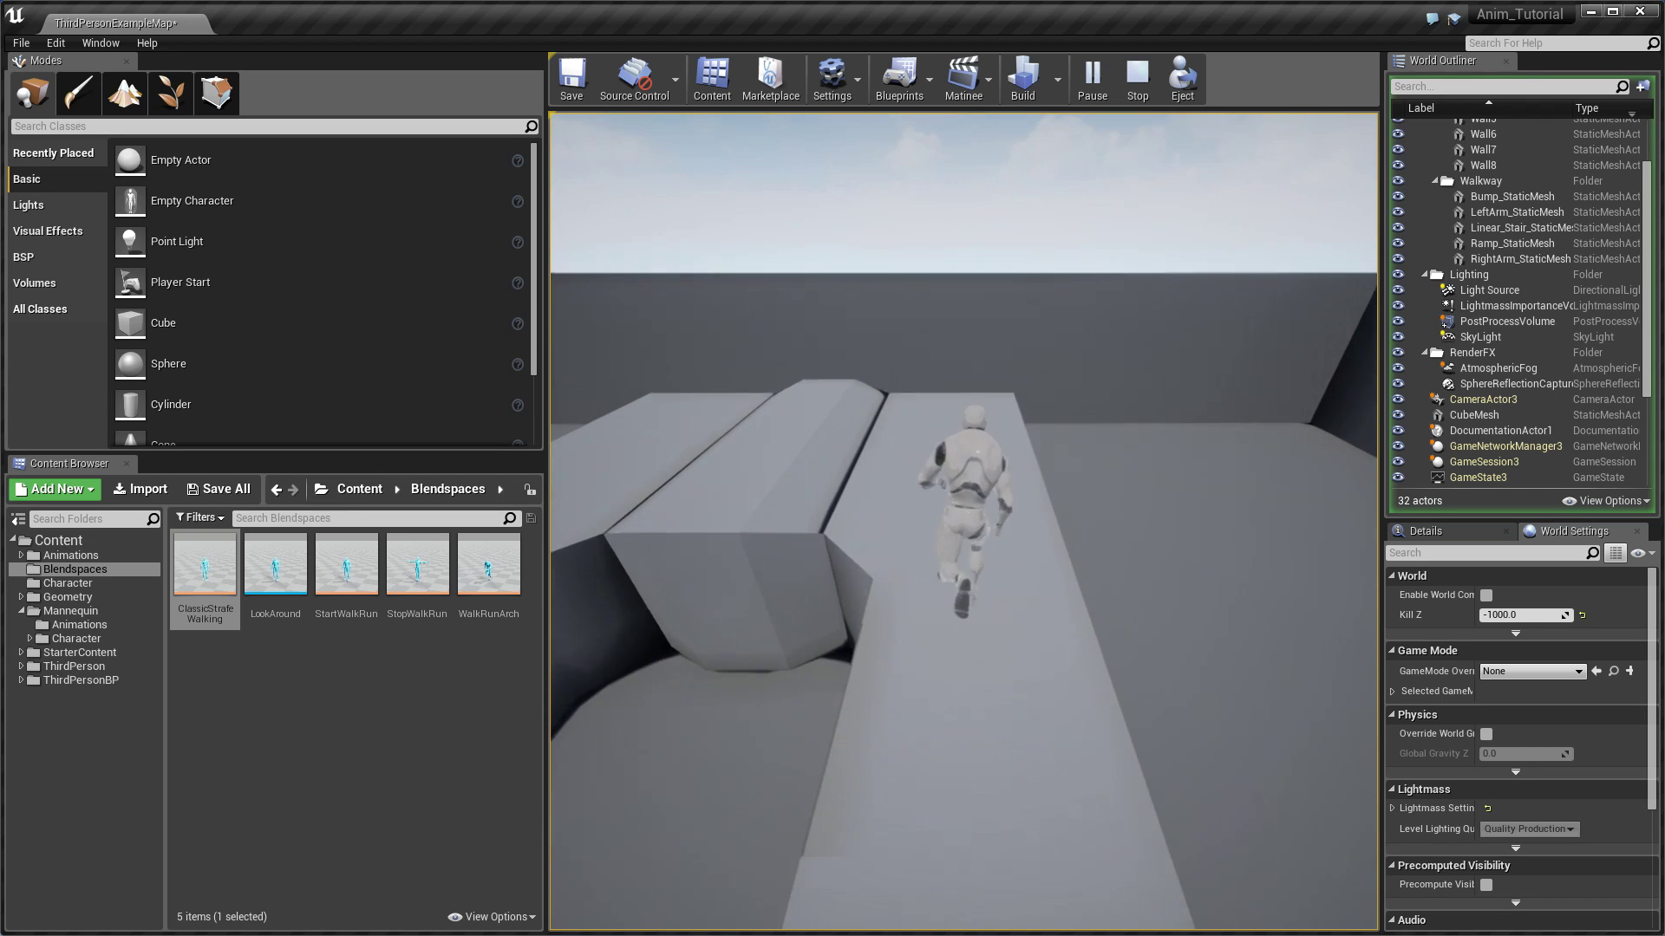
key("w")
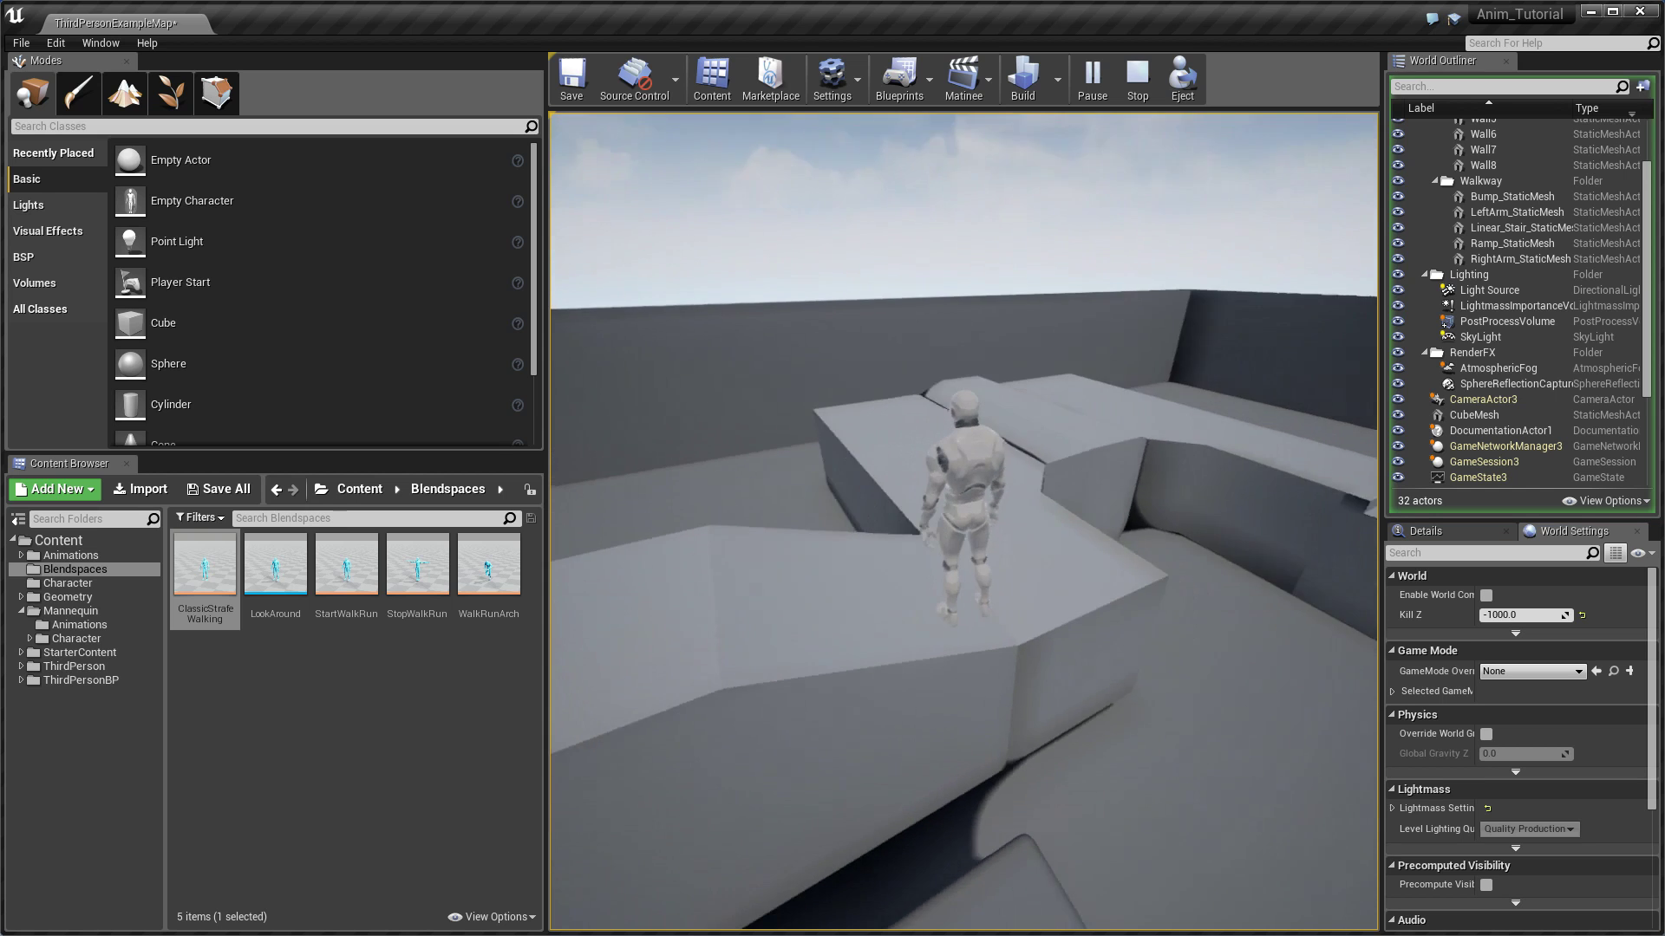
key("w")
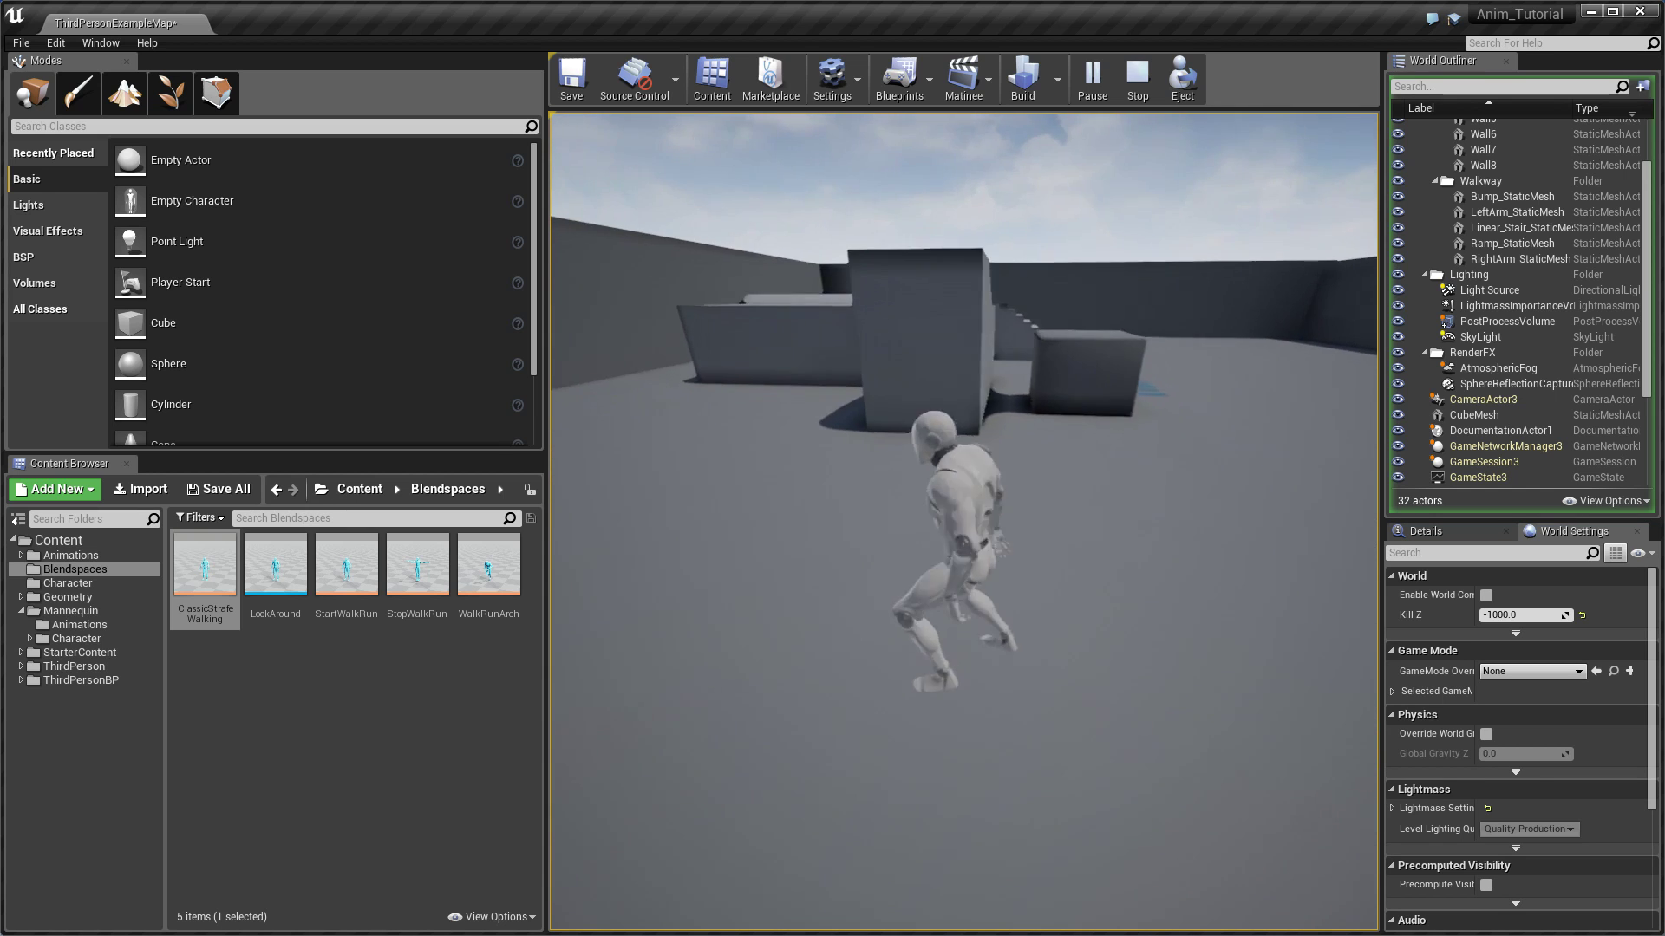
key("w")
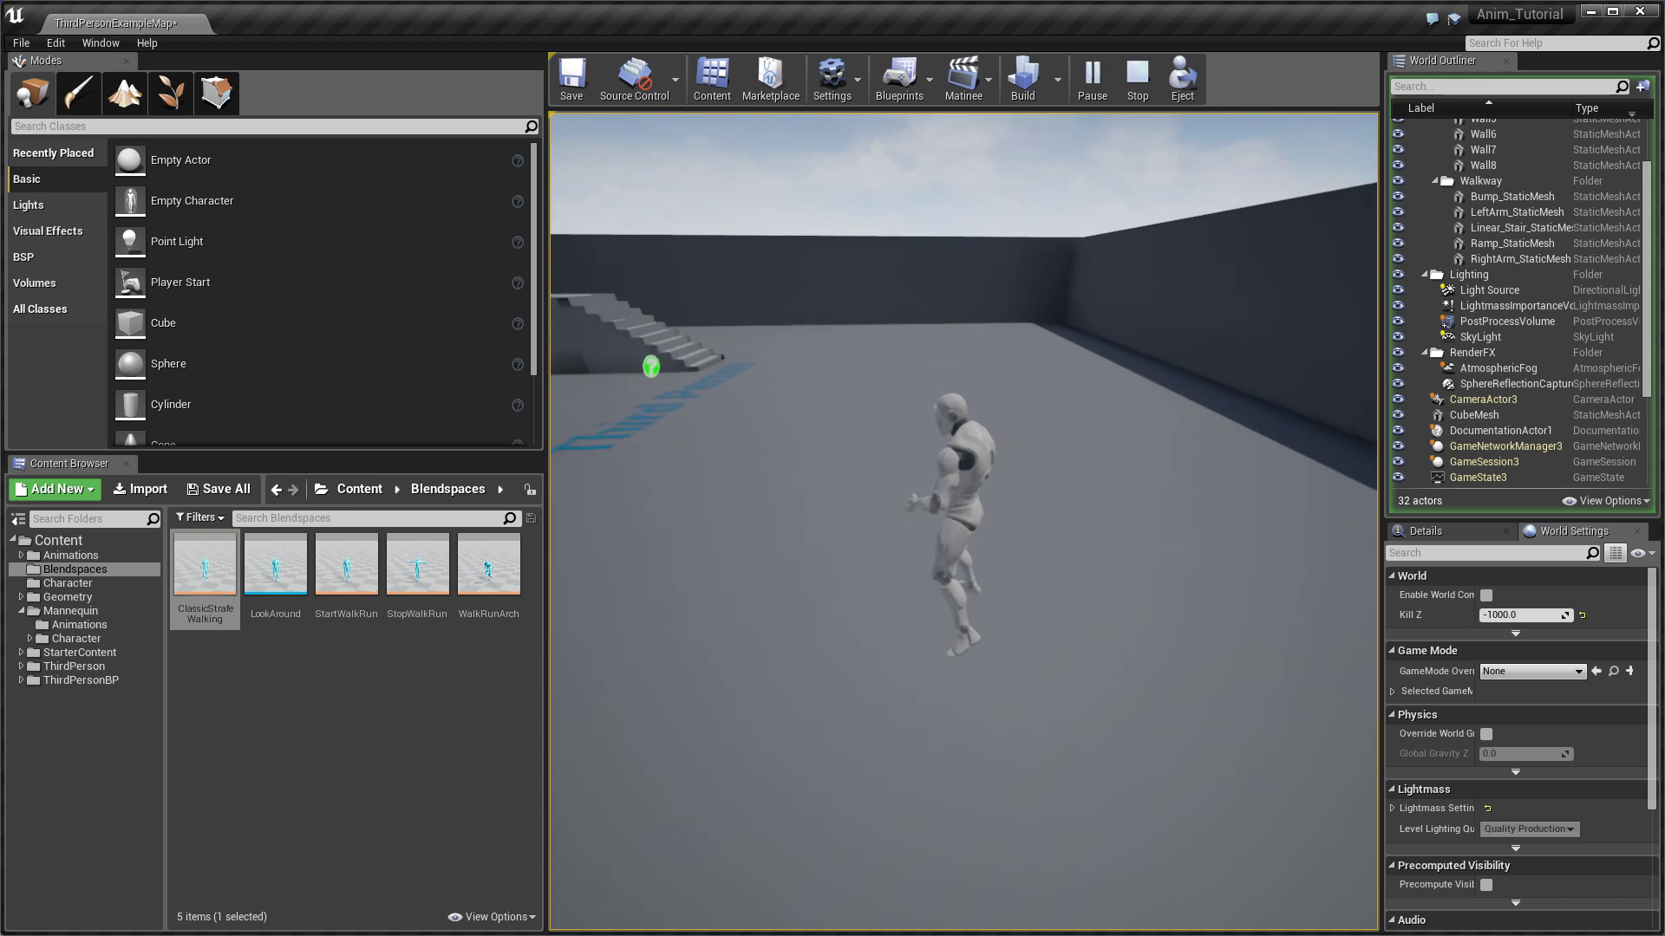
key("w")
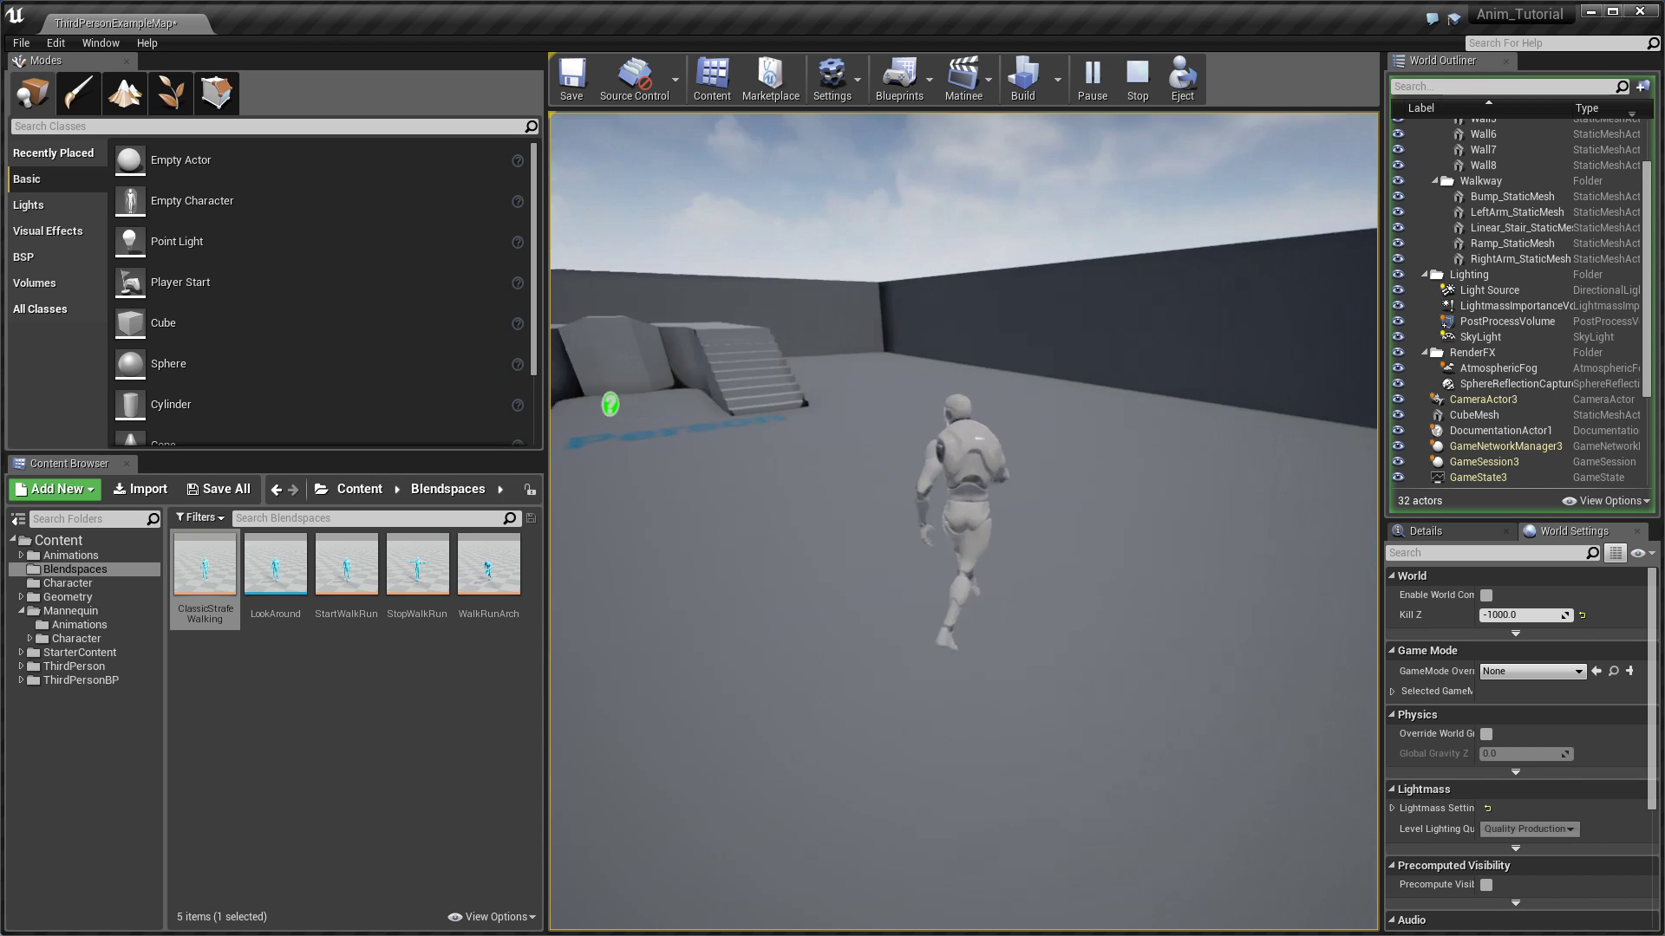
key("w")
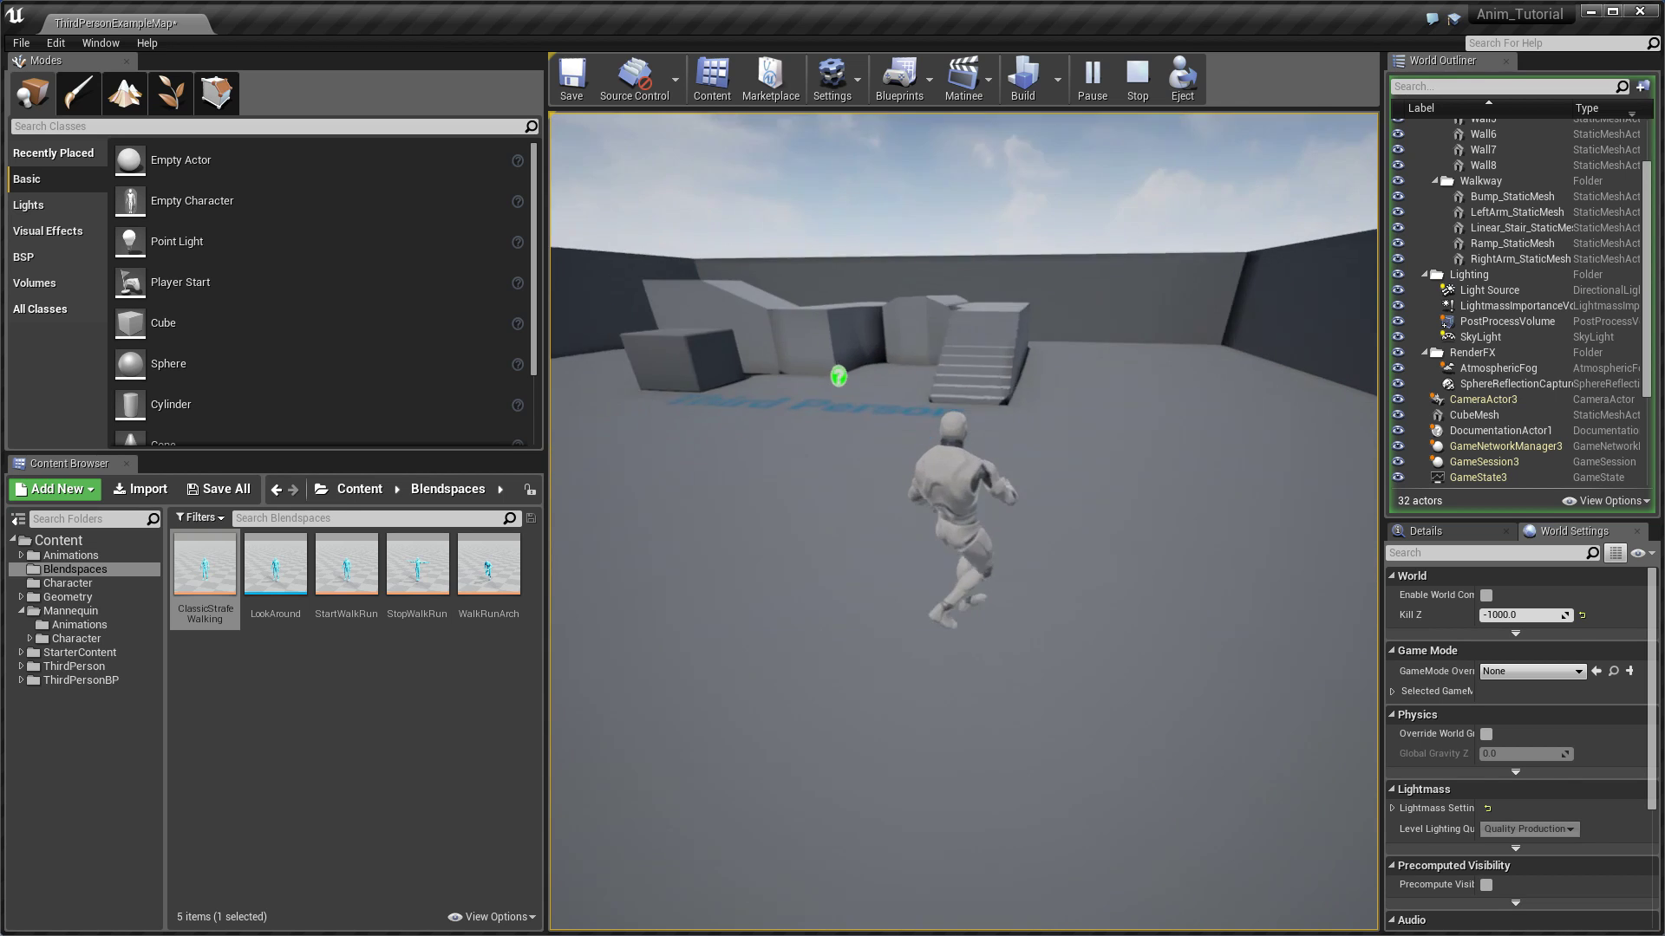
key("w")
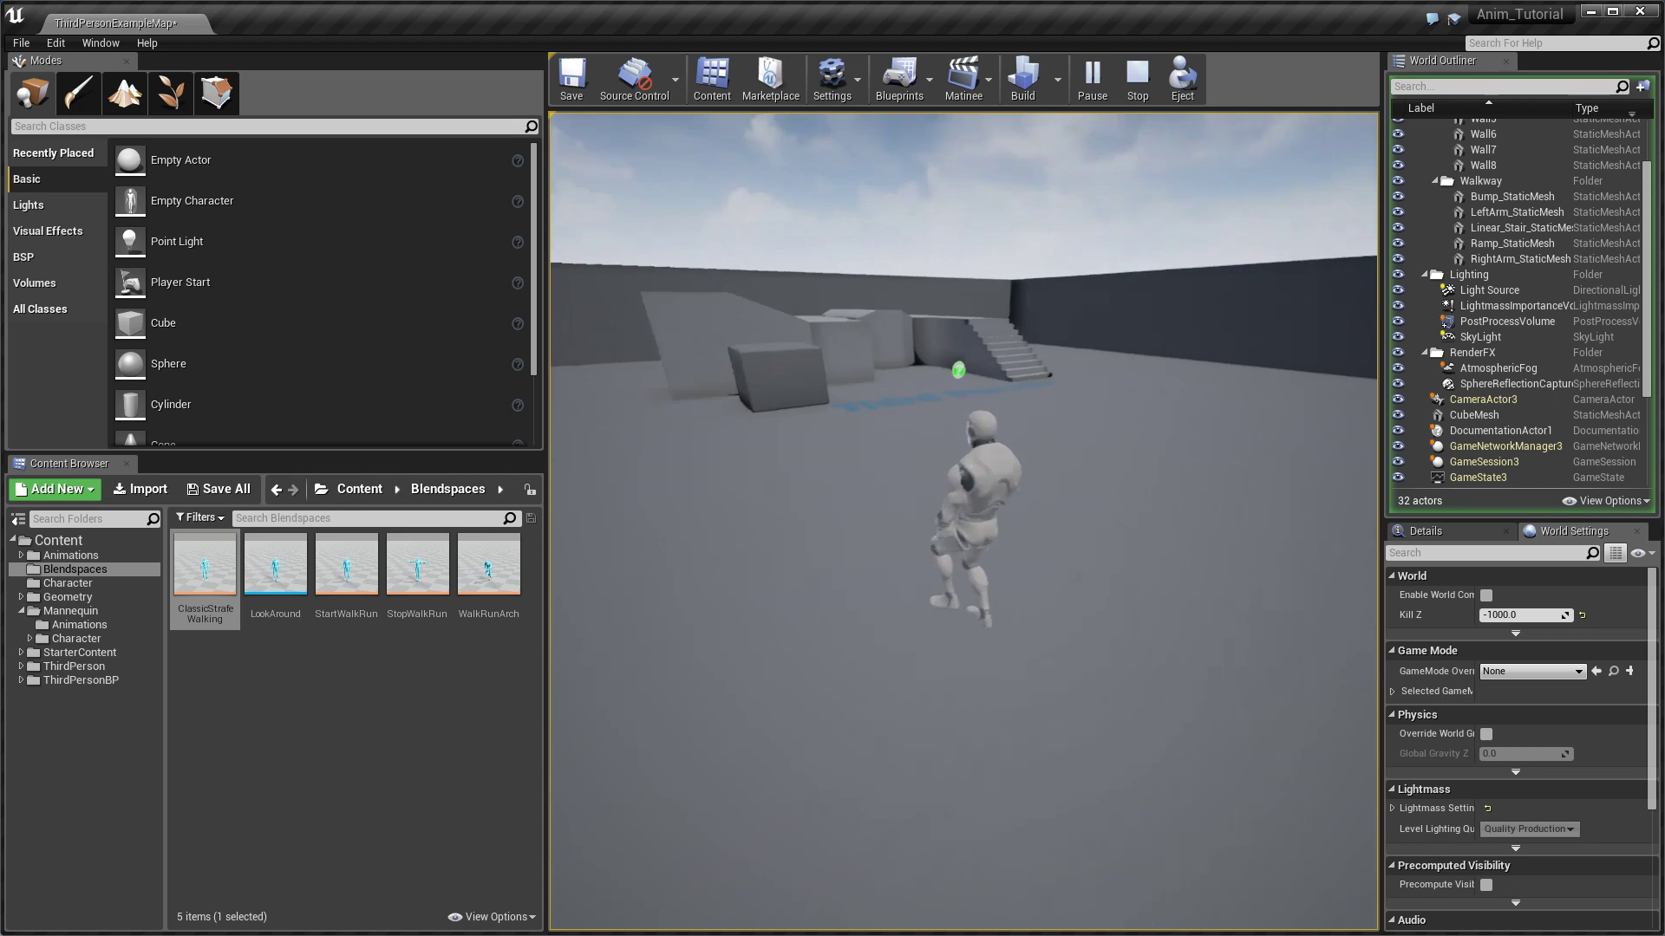
key("Escape")
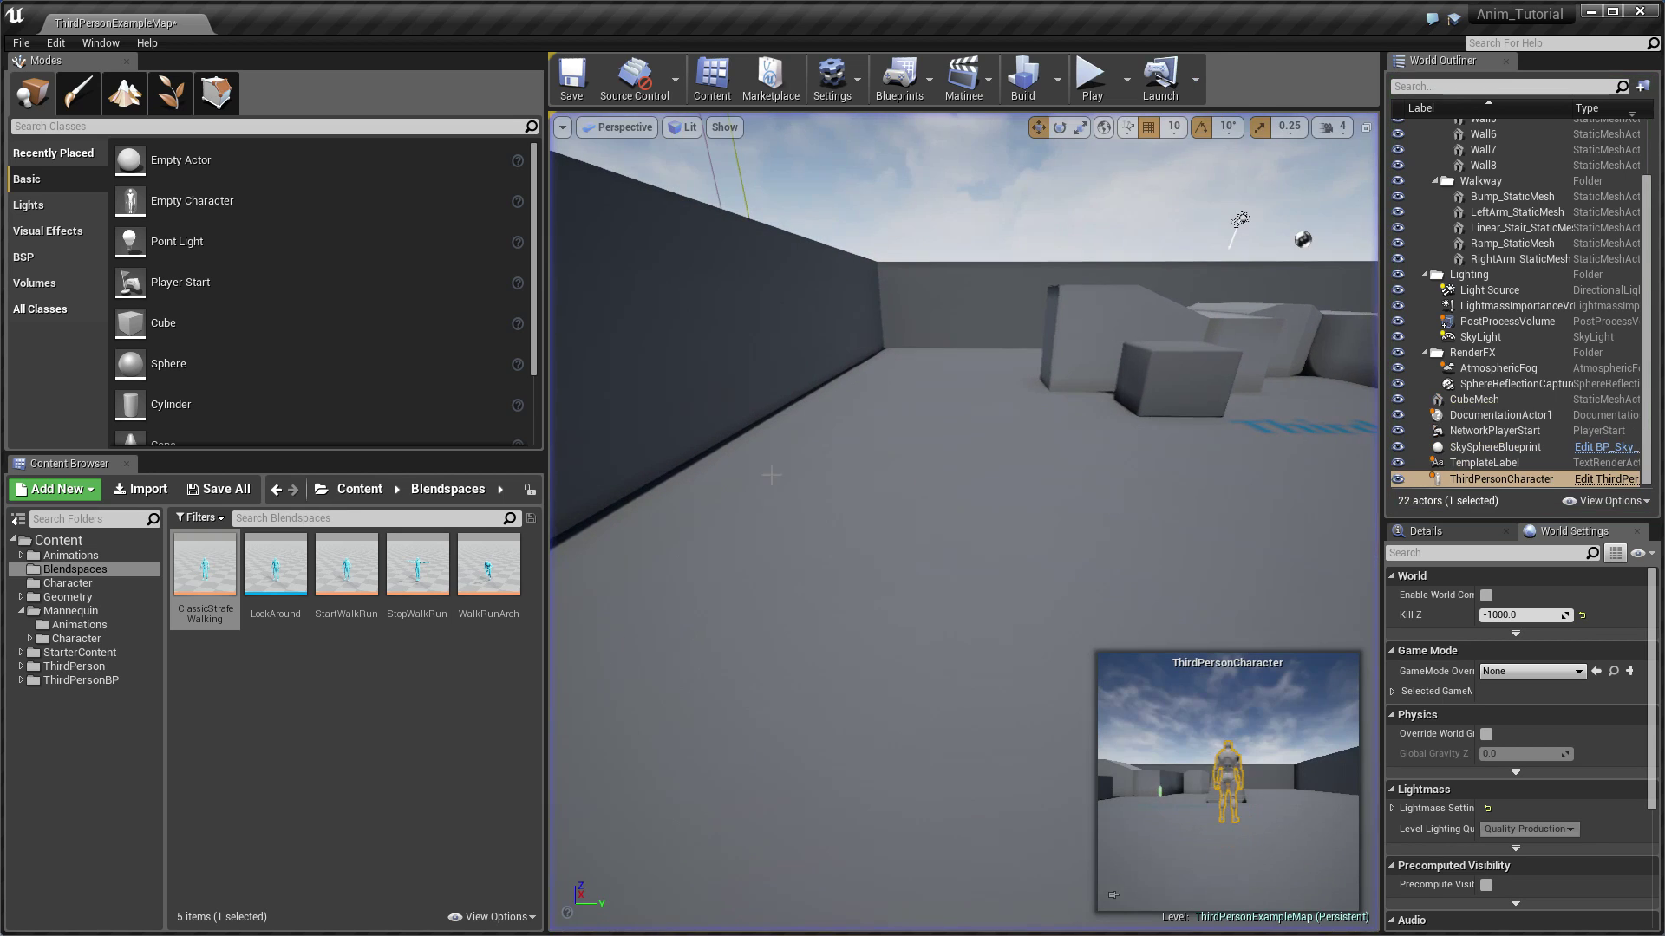
Step: Enable Use Controller Rotation Yaw in the ThirdPersonCharacter blueprint defaults, save the blueprint and return to the level editor
left_click(1594, 478)
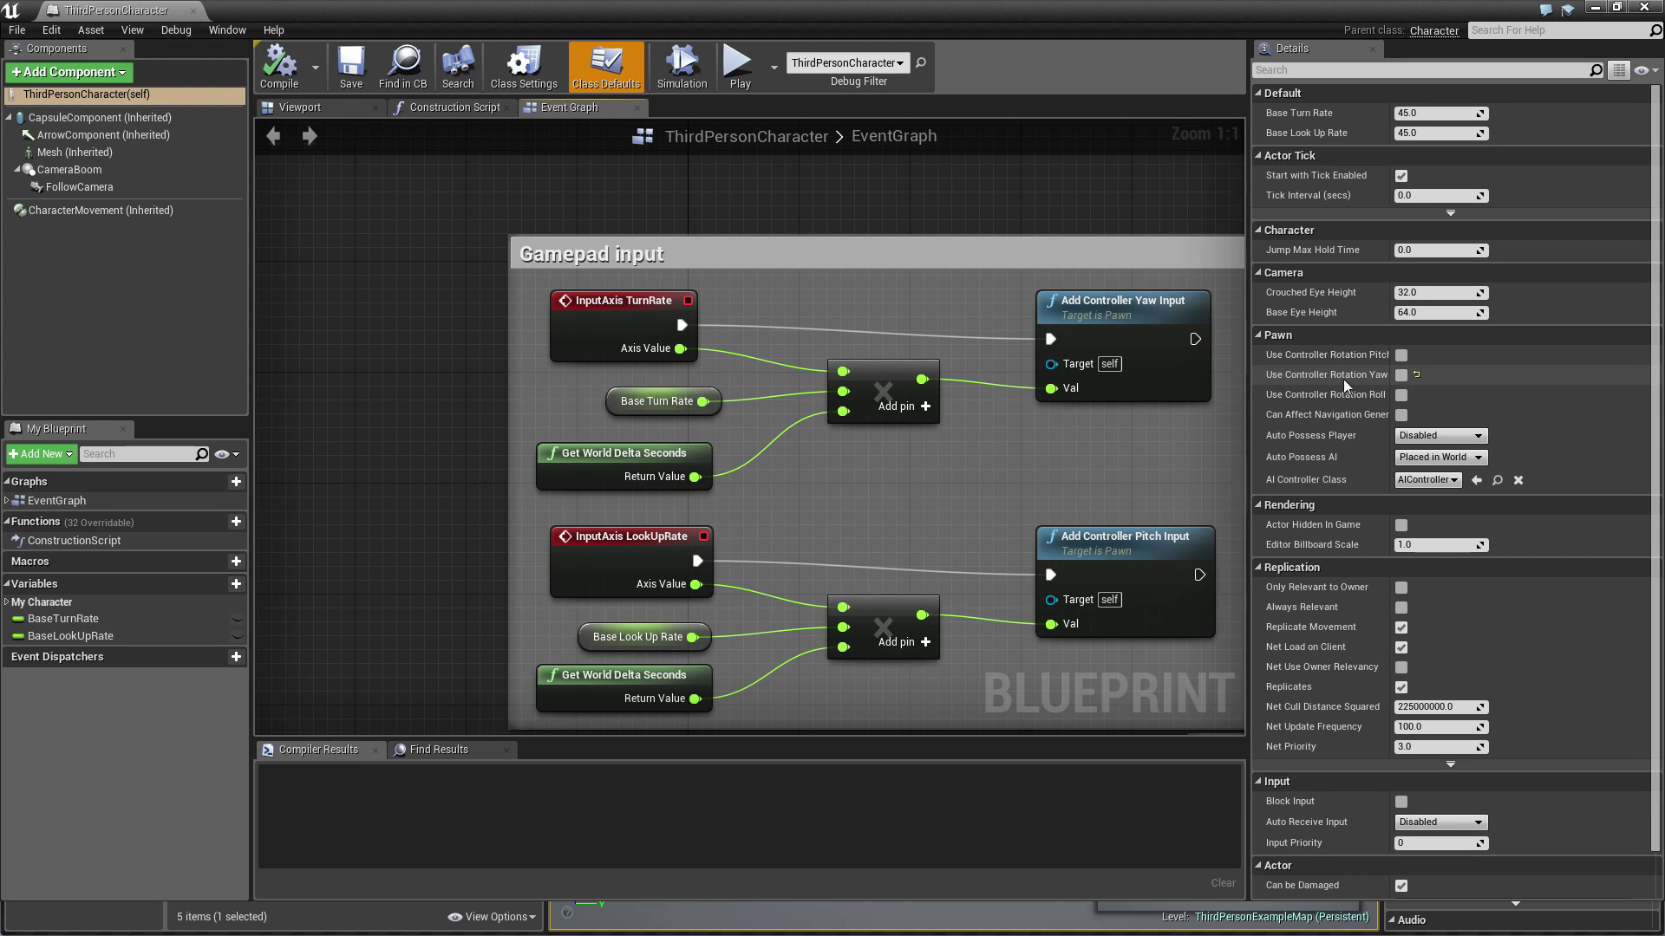
left_click(1402, 376)
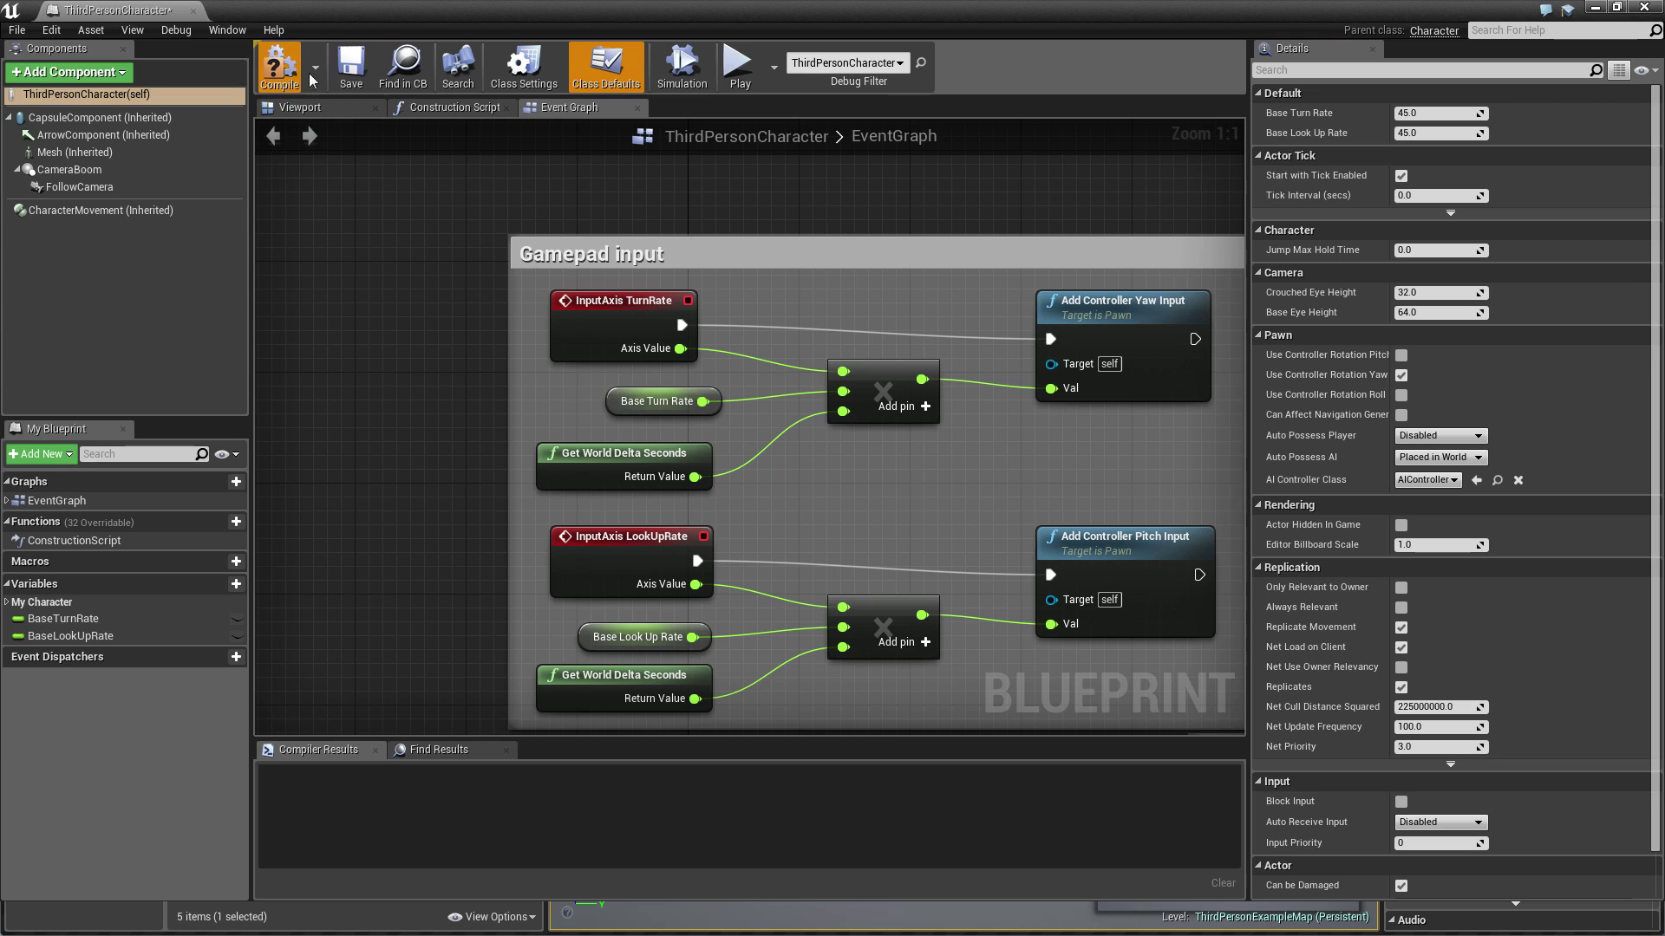
left_click(359, 80)
left_click(1644, 11)
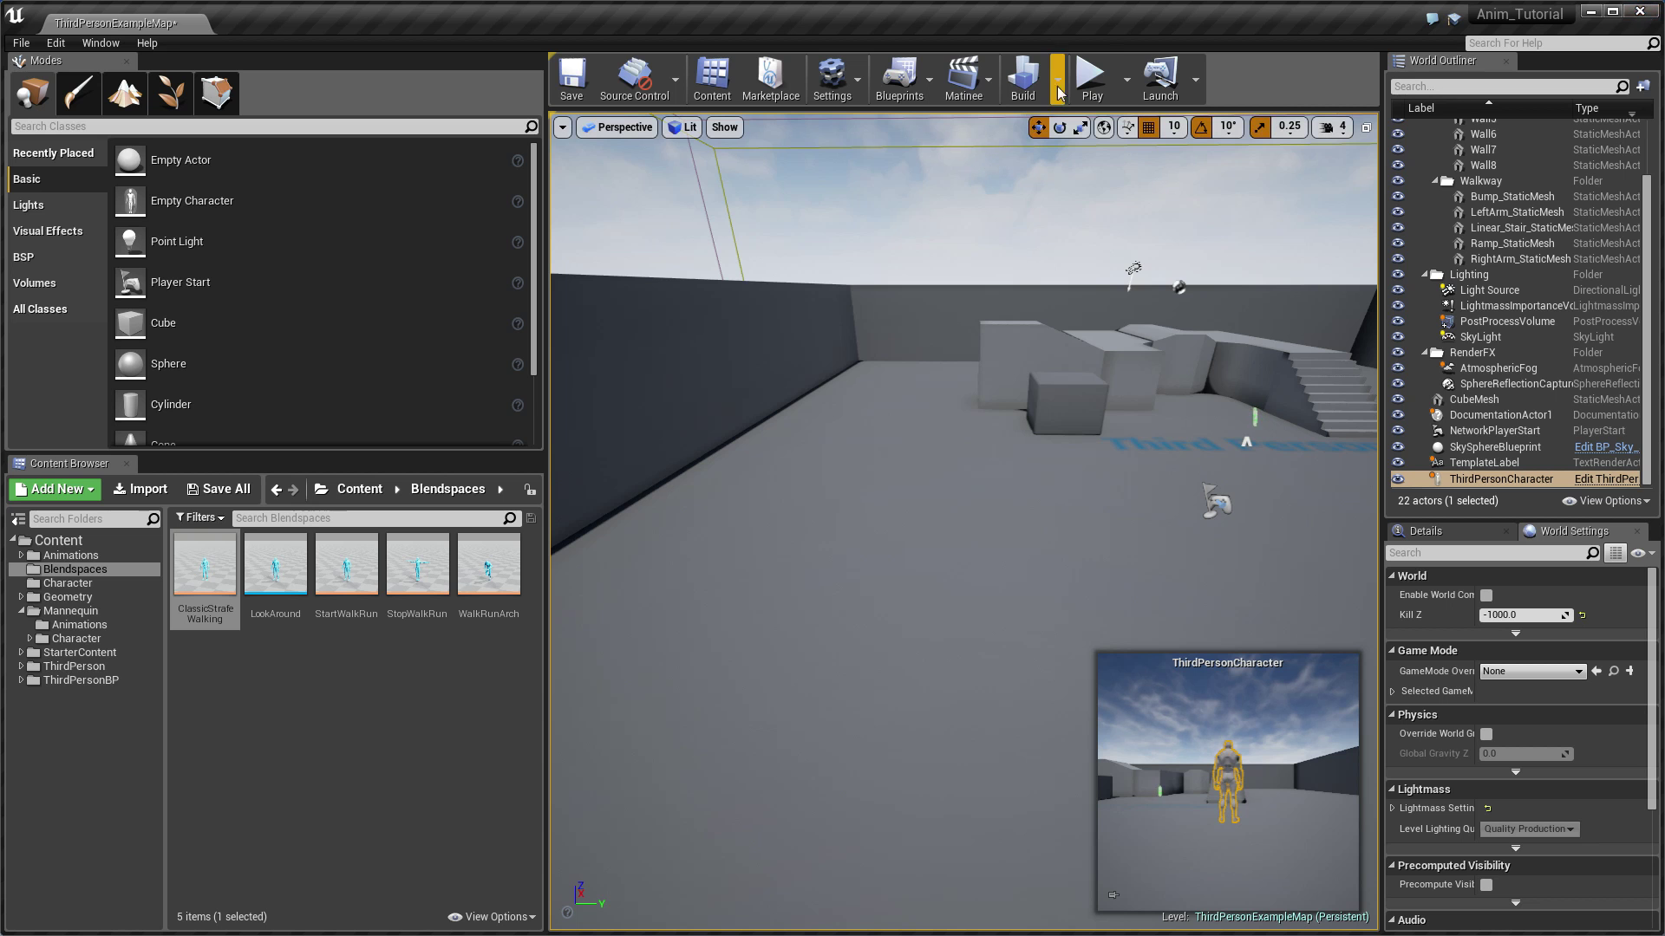
Step: Play the level, run, turn and jump with the character to check that it follows the controller yaw, and stop the session
left_click(1091, 82)
key("w")
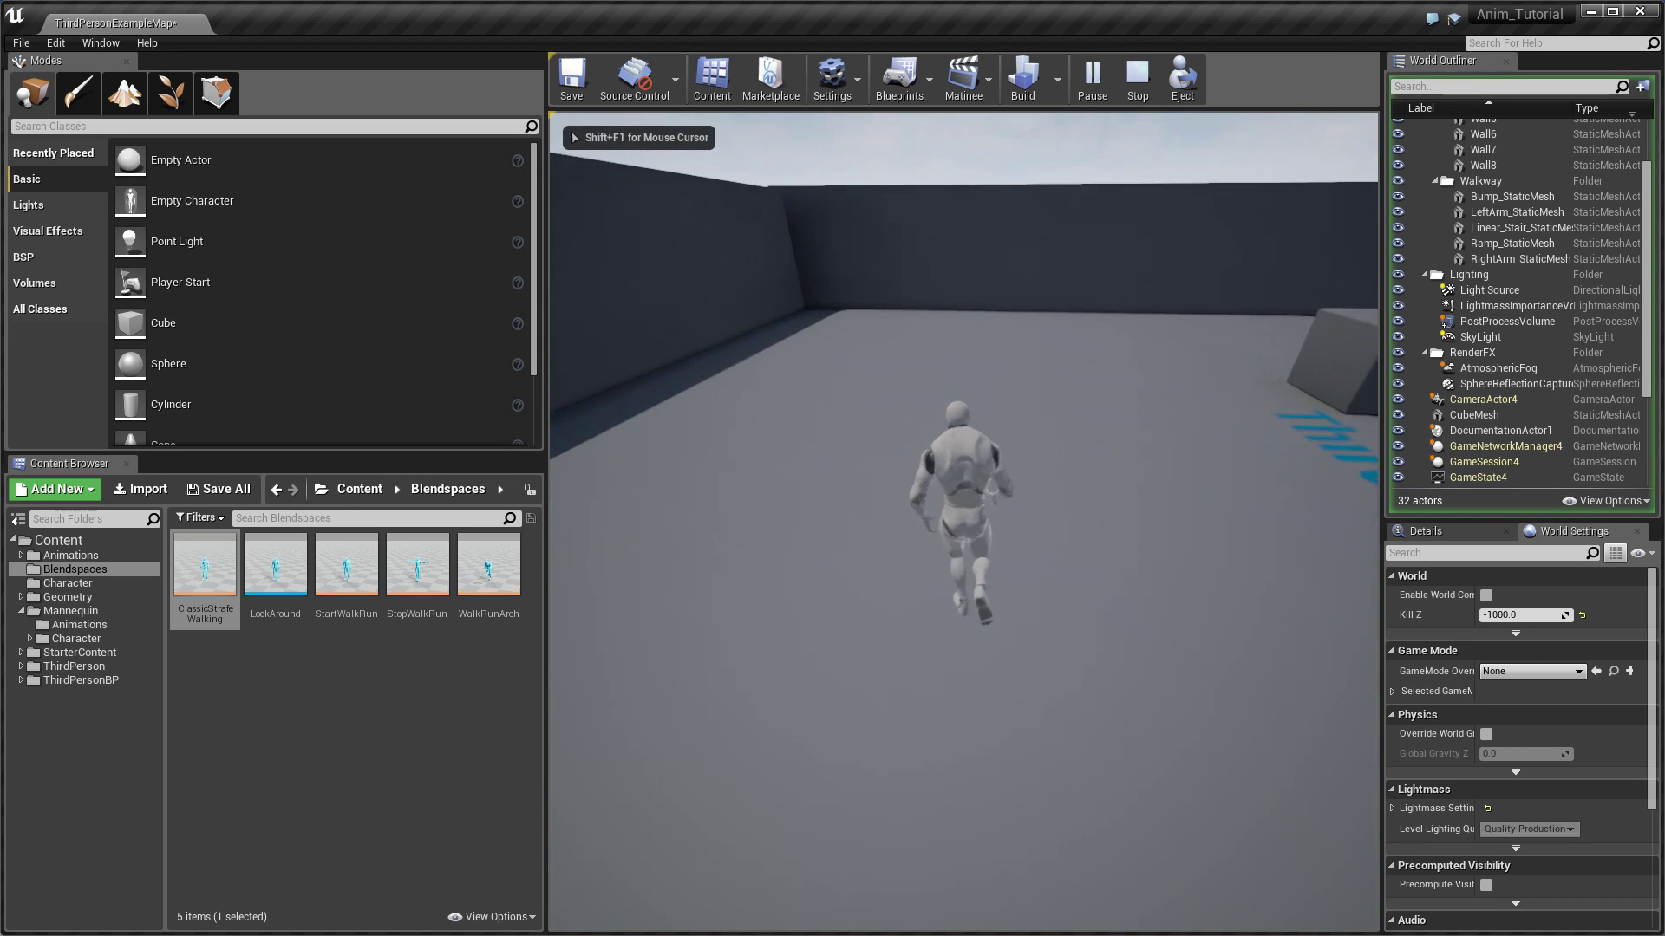
key("w")
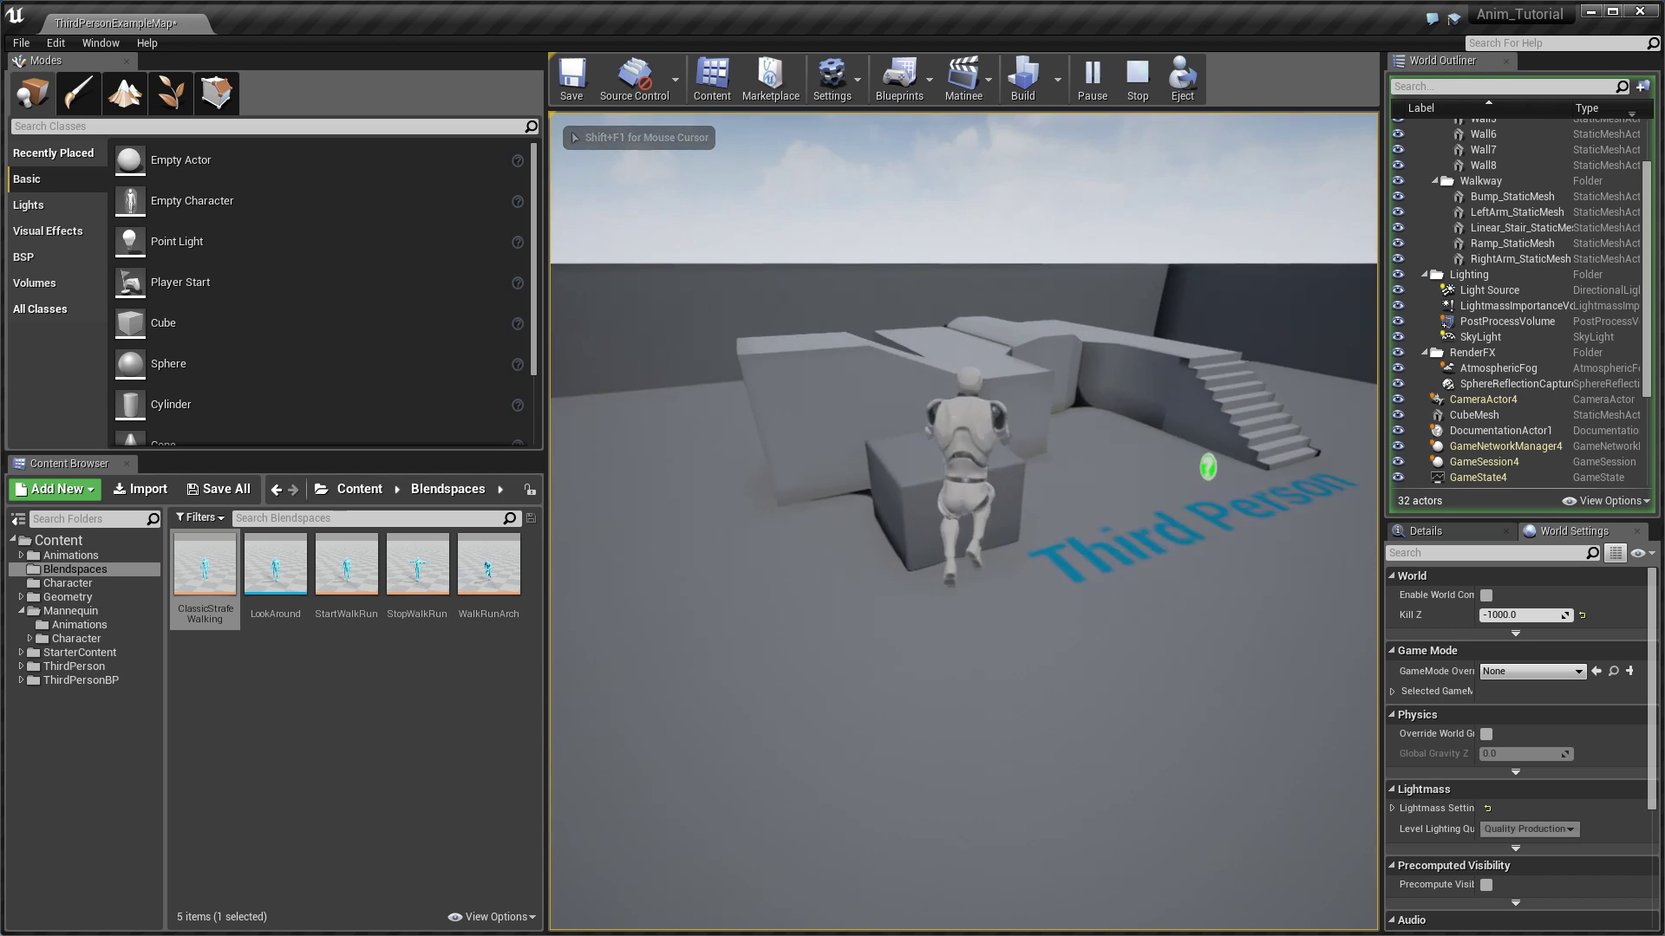
key("w")
key("space")
key("space")
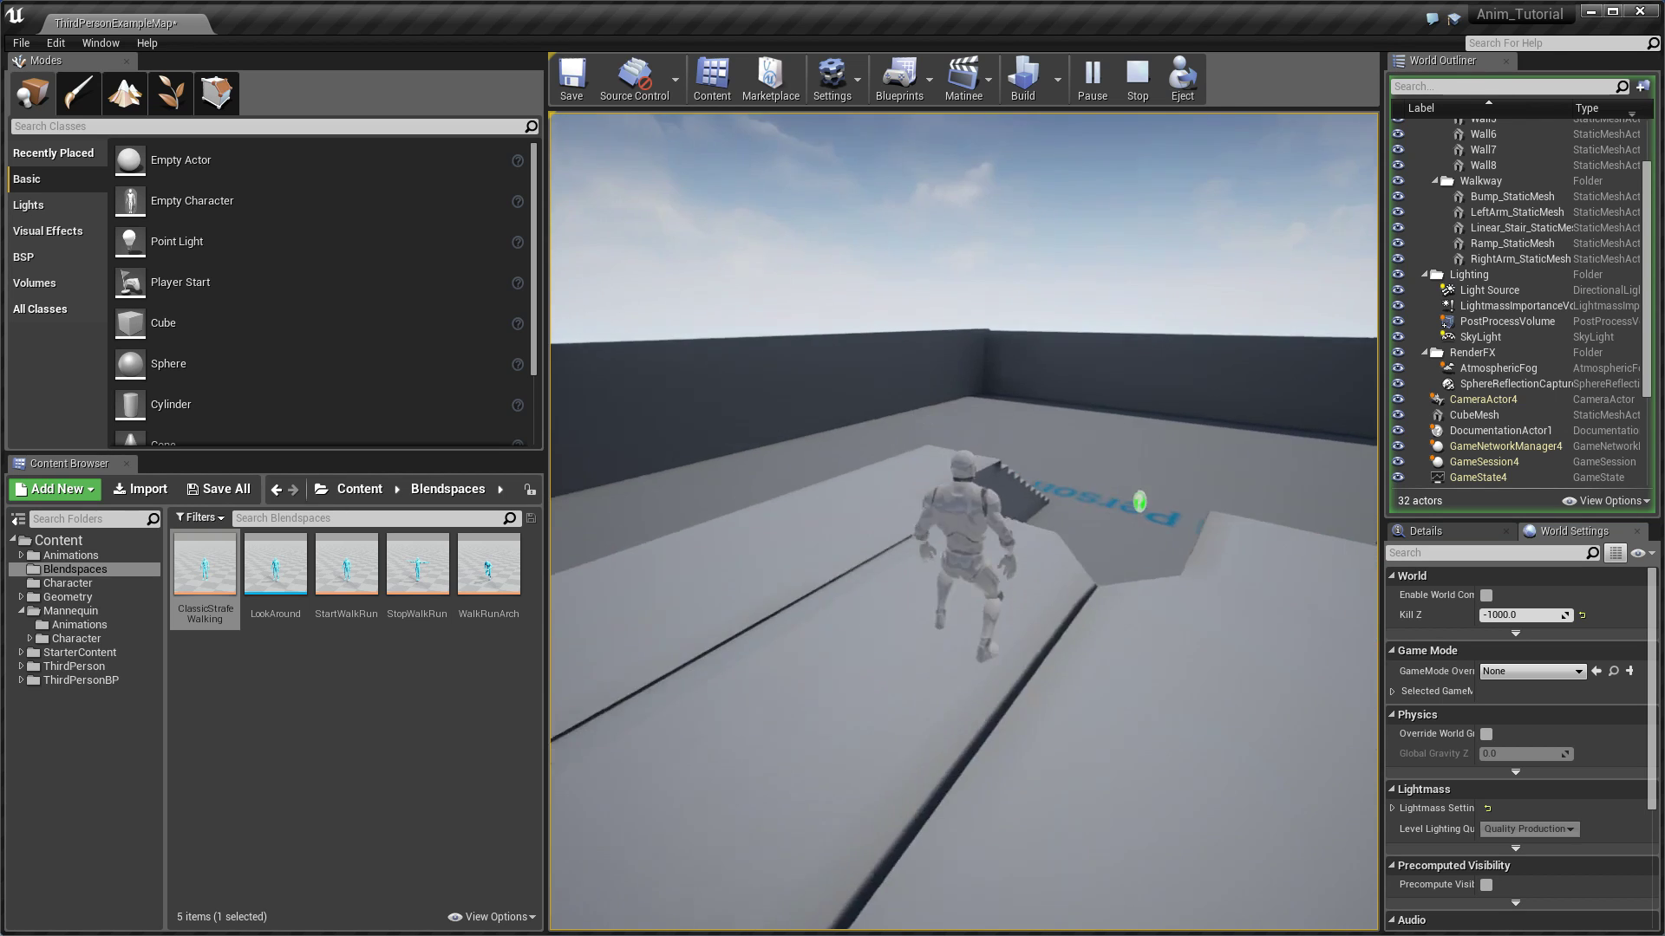
key("w")
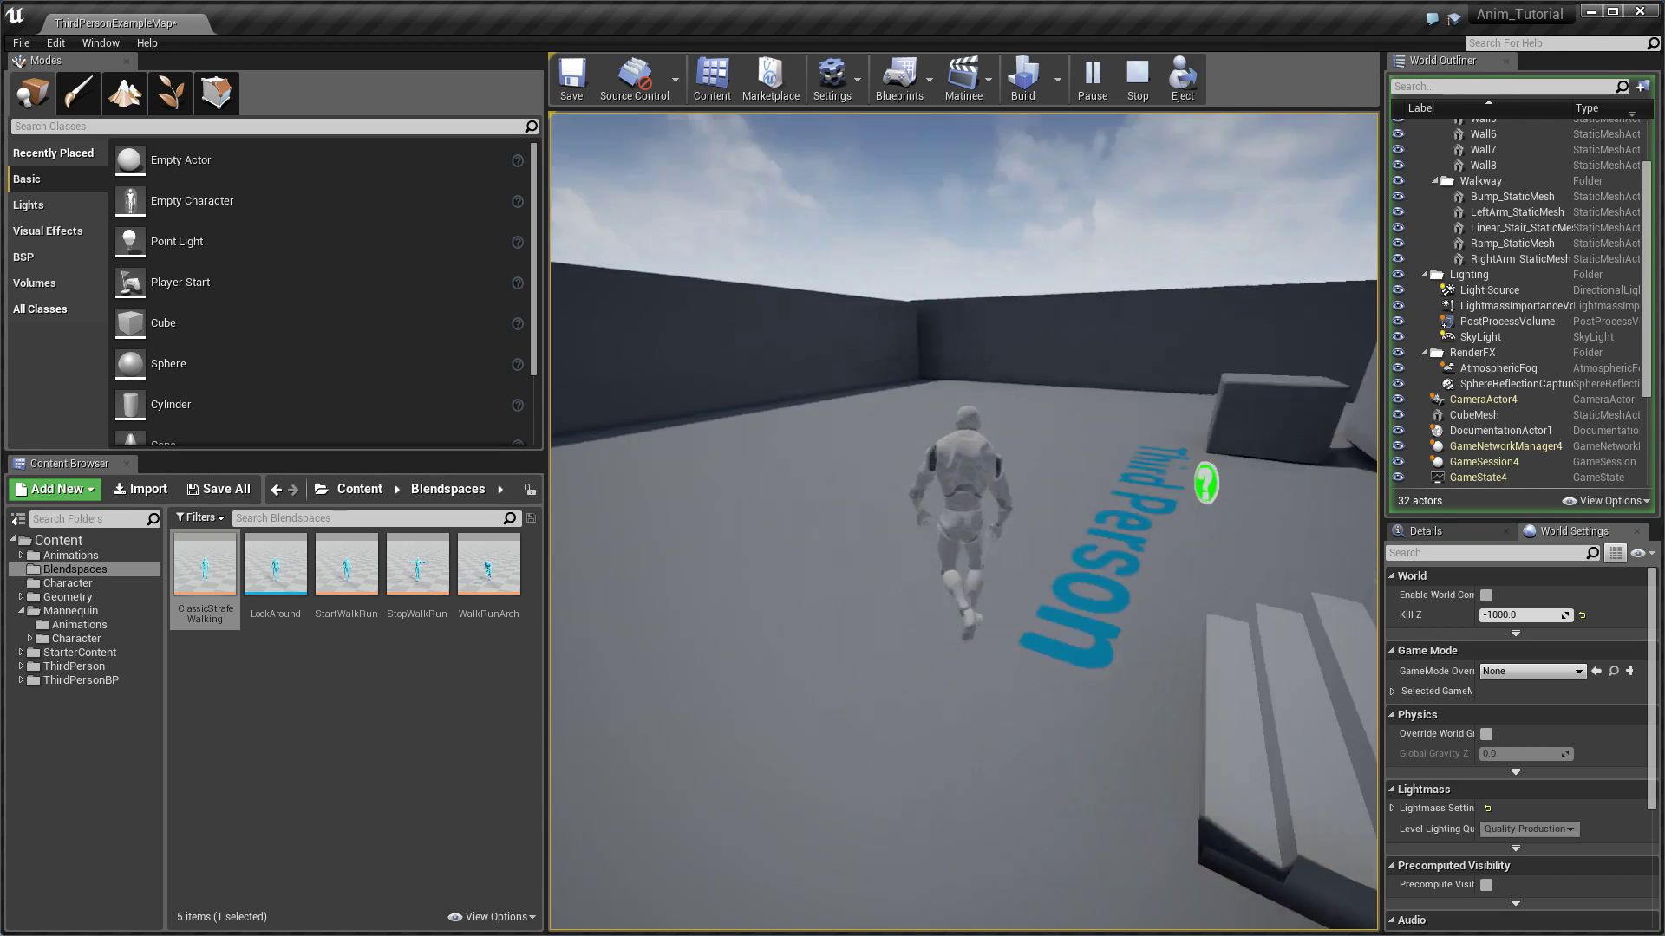
key("w")
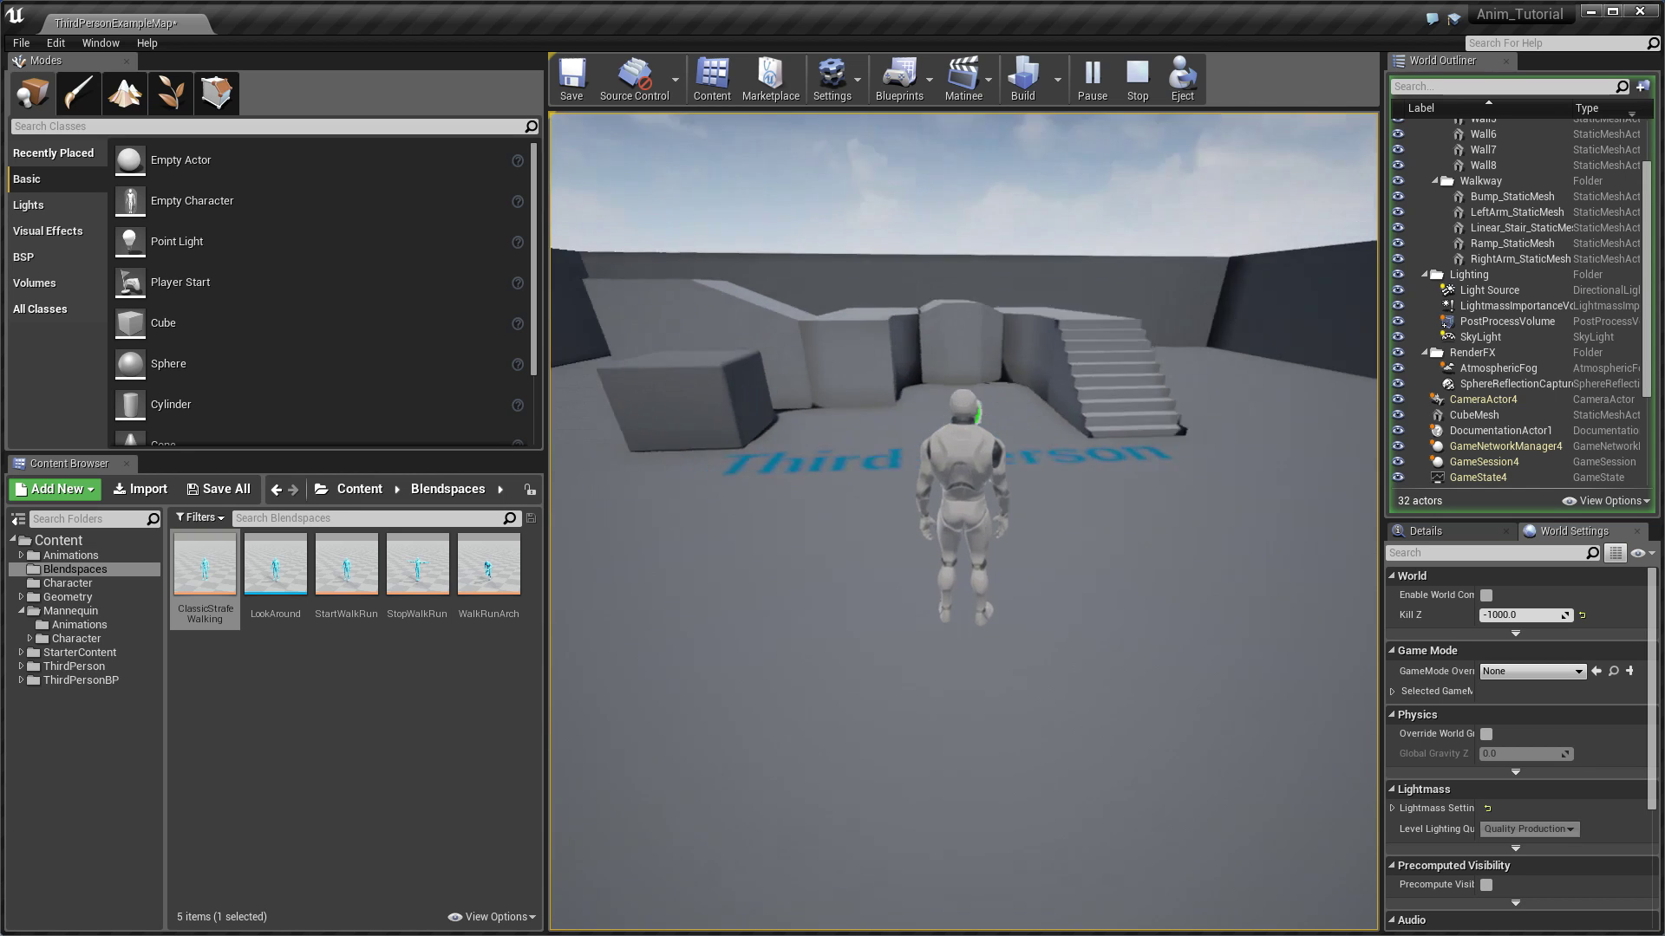
key("w")
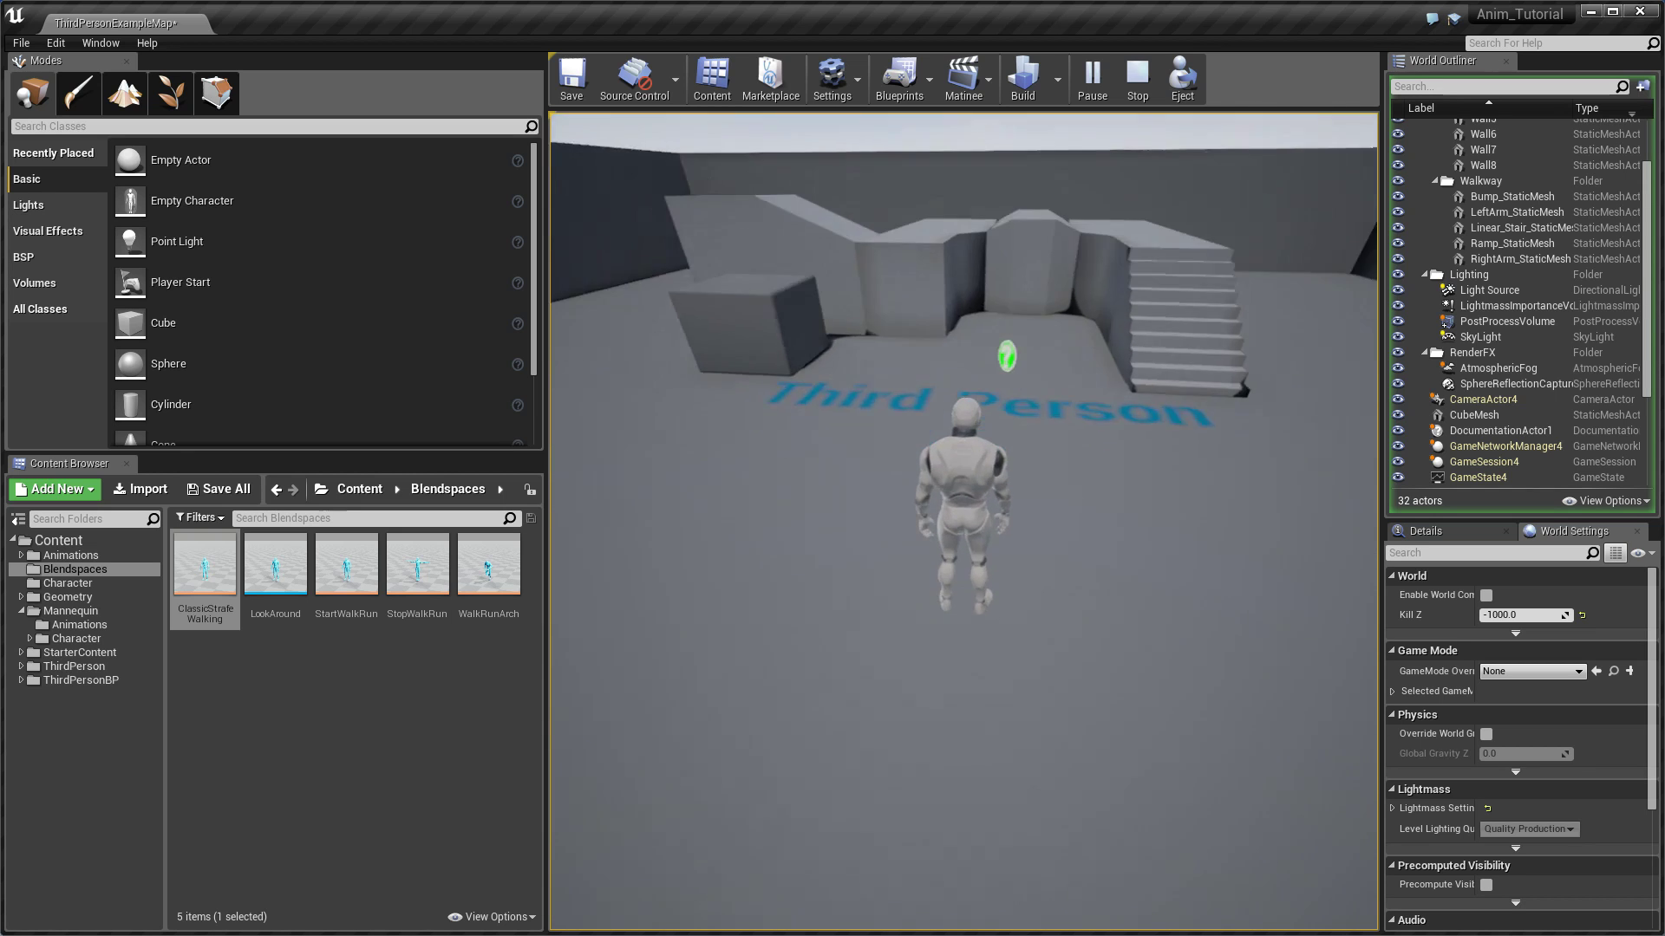
key("s")
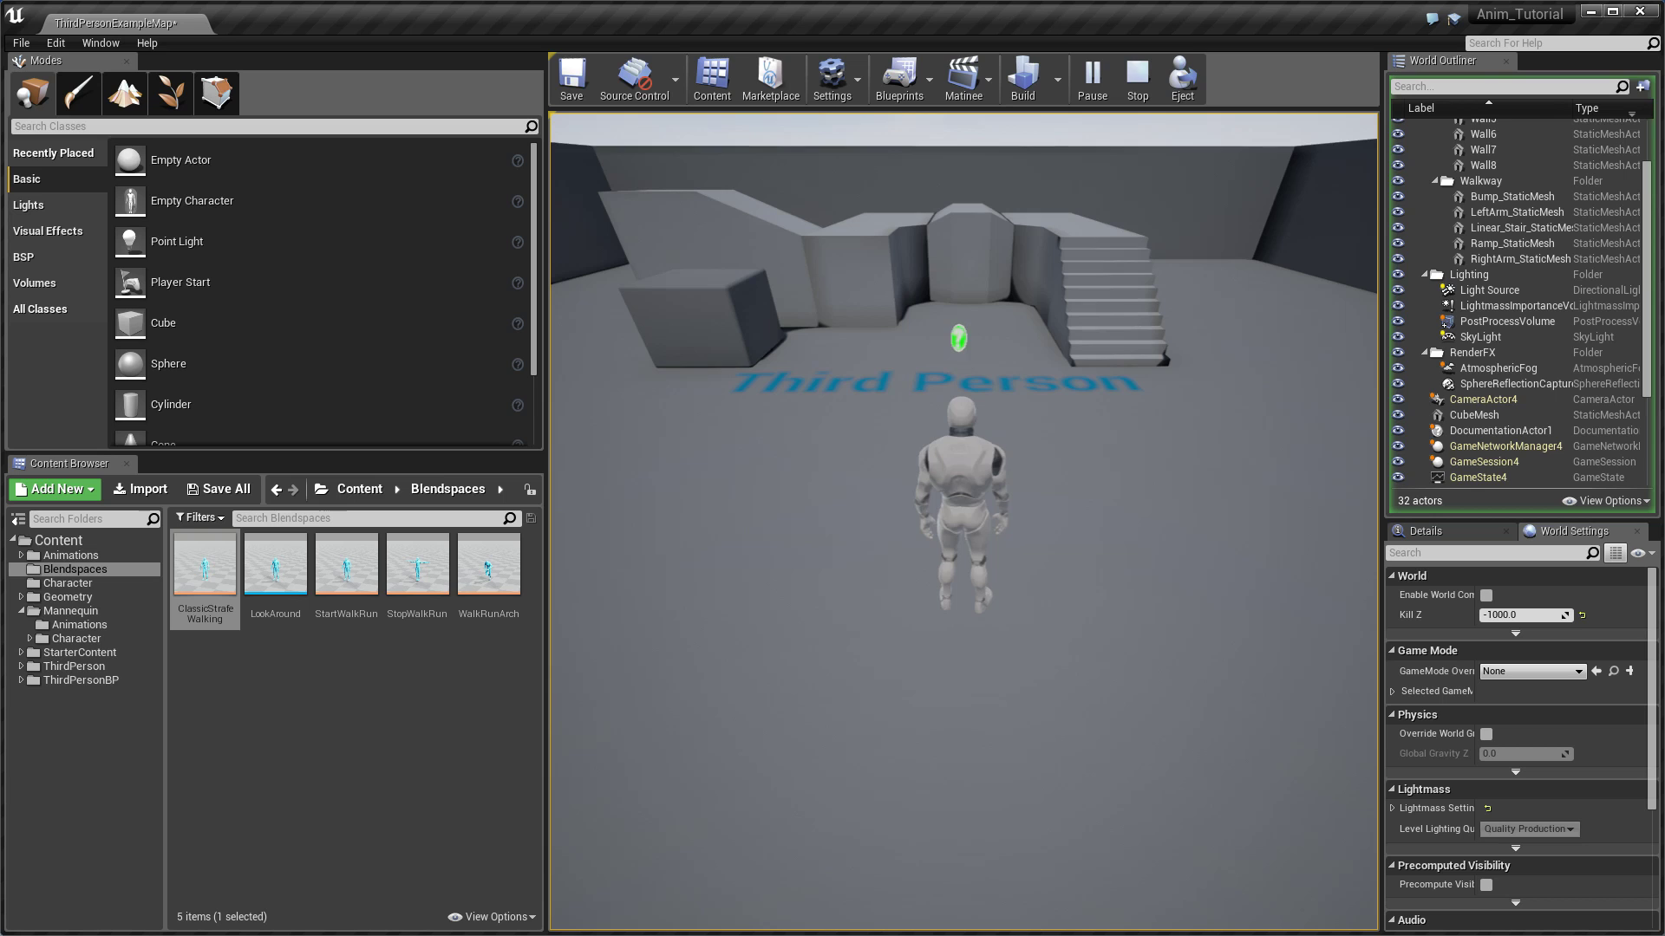
key("Escape")
Step: Find the Trigger Volume among the placeable actors with "volume tr" and place it on the floor by the Third Person text
key("w")
right_click_drag(982, 430, 1143, 384)
key("w")
key("s")
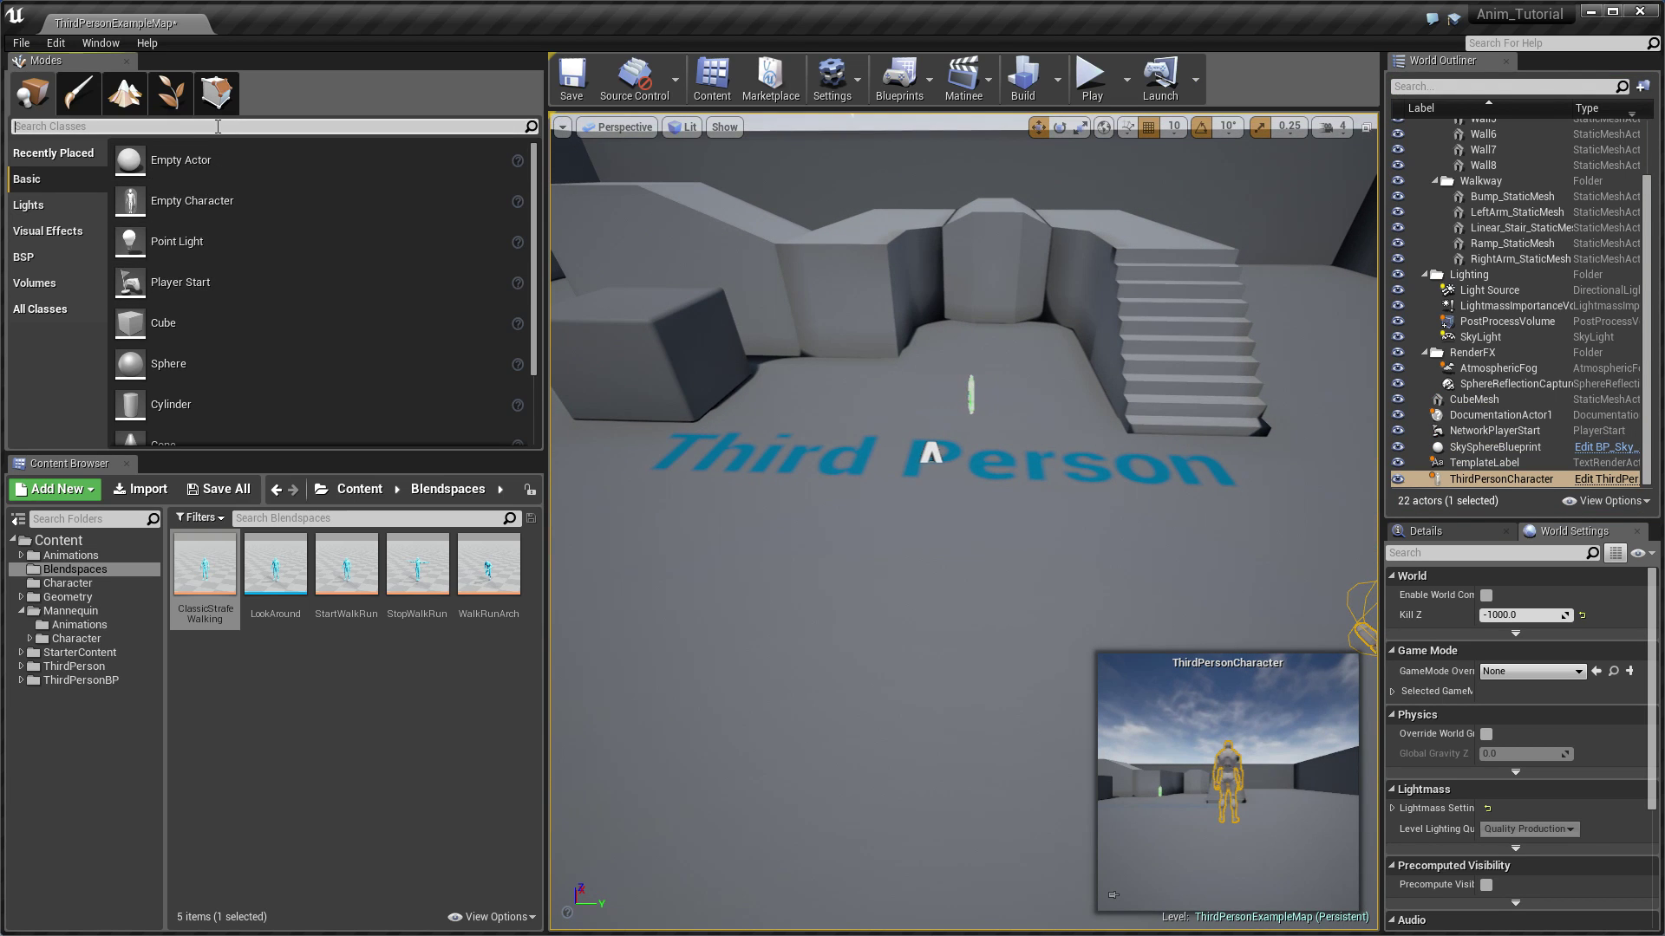
left_click(221, 127)
type("volu")
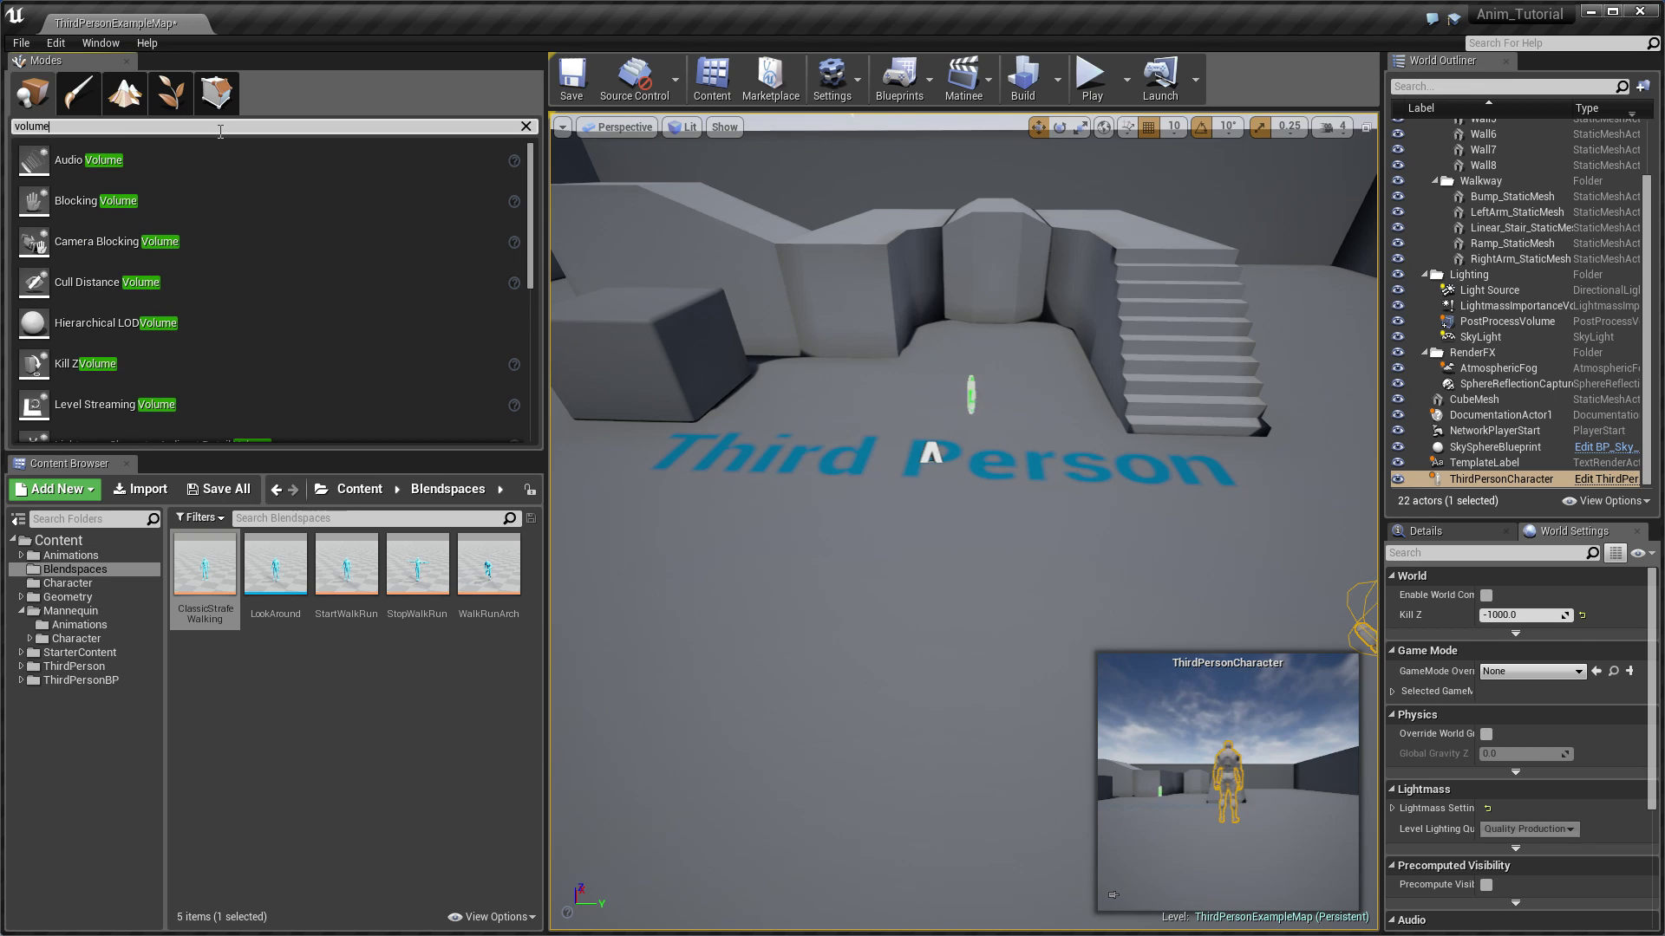
type("me tr")
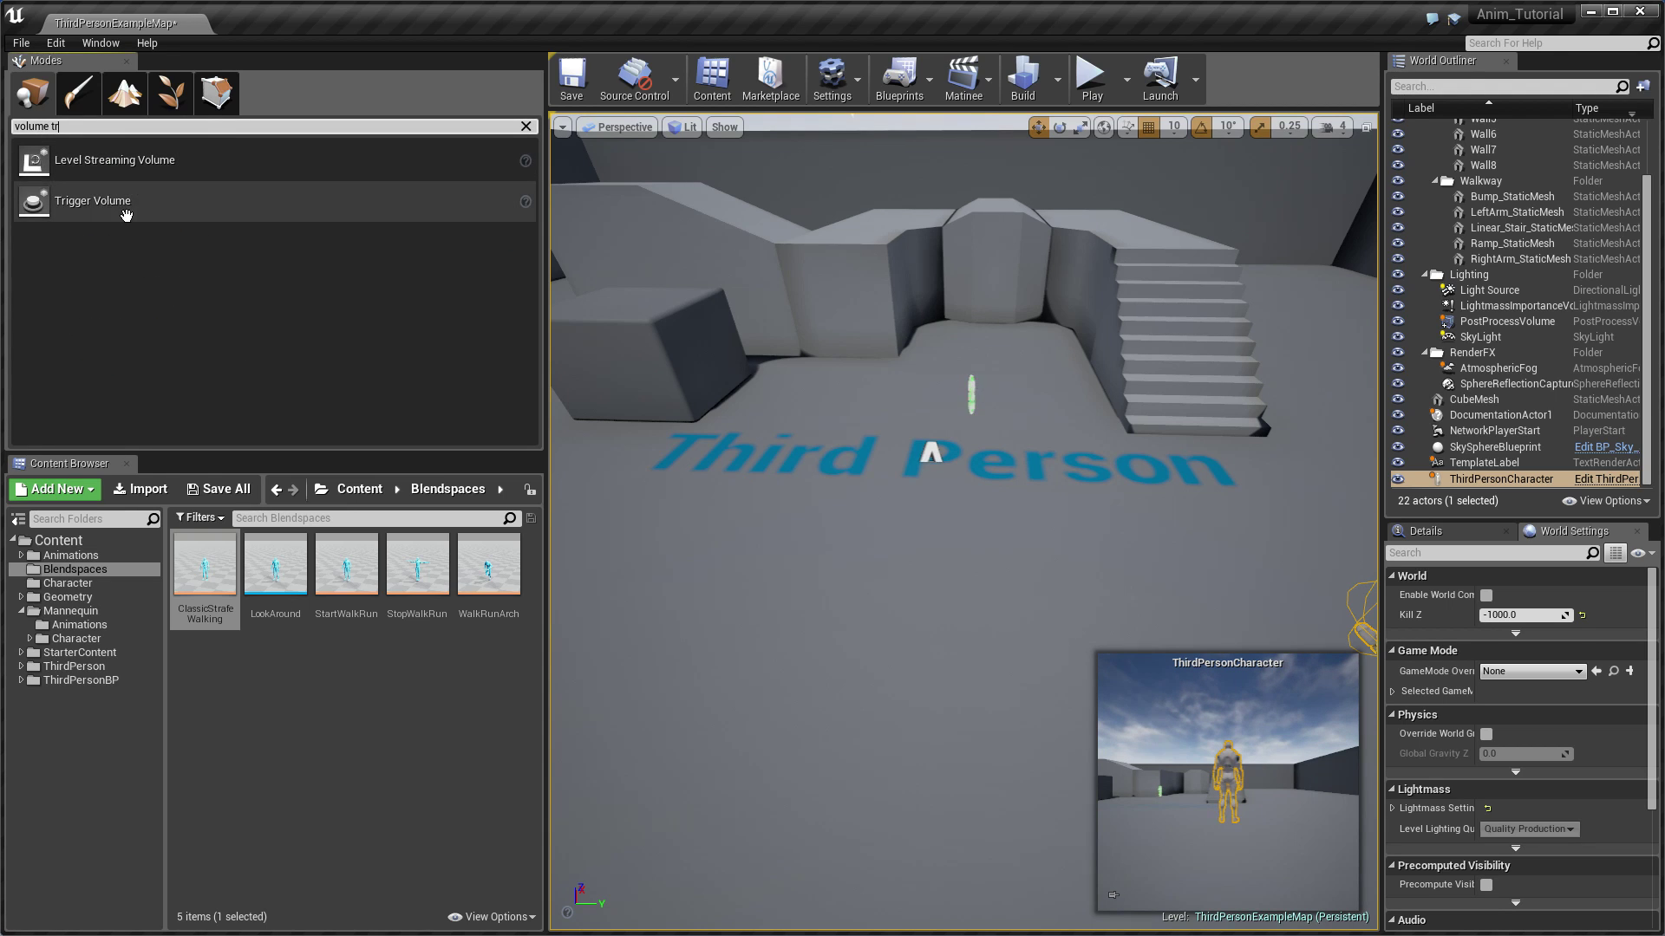
left_click_drag(93, 200, 974, 421)
key("w")
right_click_drag(973, 422, 1266, 418)
key("a")
key("d")
key("a")
key("s")
key("w")
key("s")
key("s")
Step: Select the trigger volume in the level, open the Level Blueprint and resize its window so the World Outliner stays accessible
left_click(1238, 614)
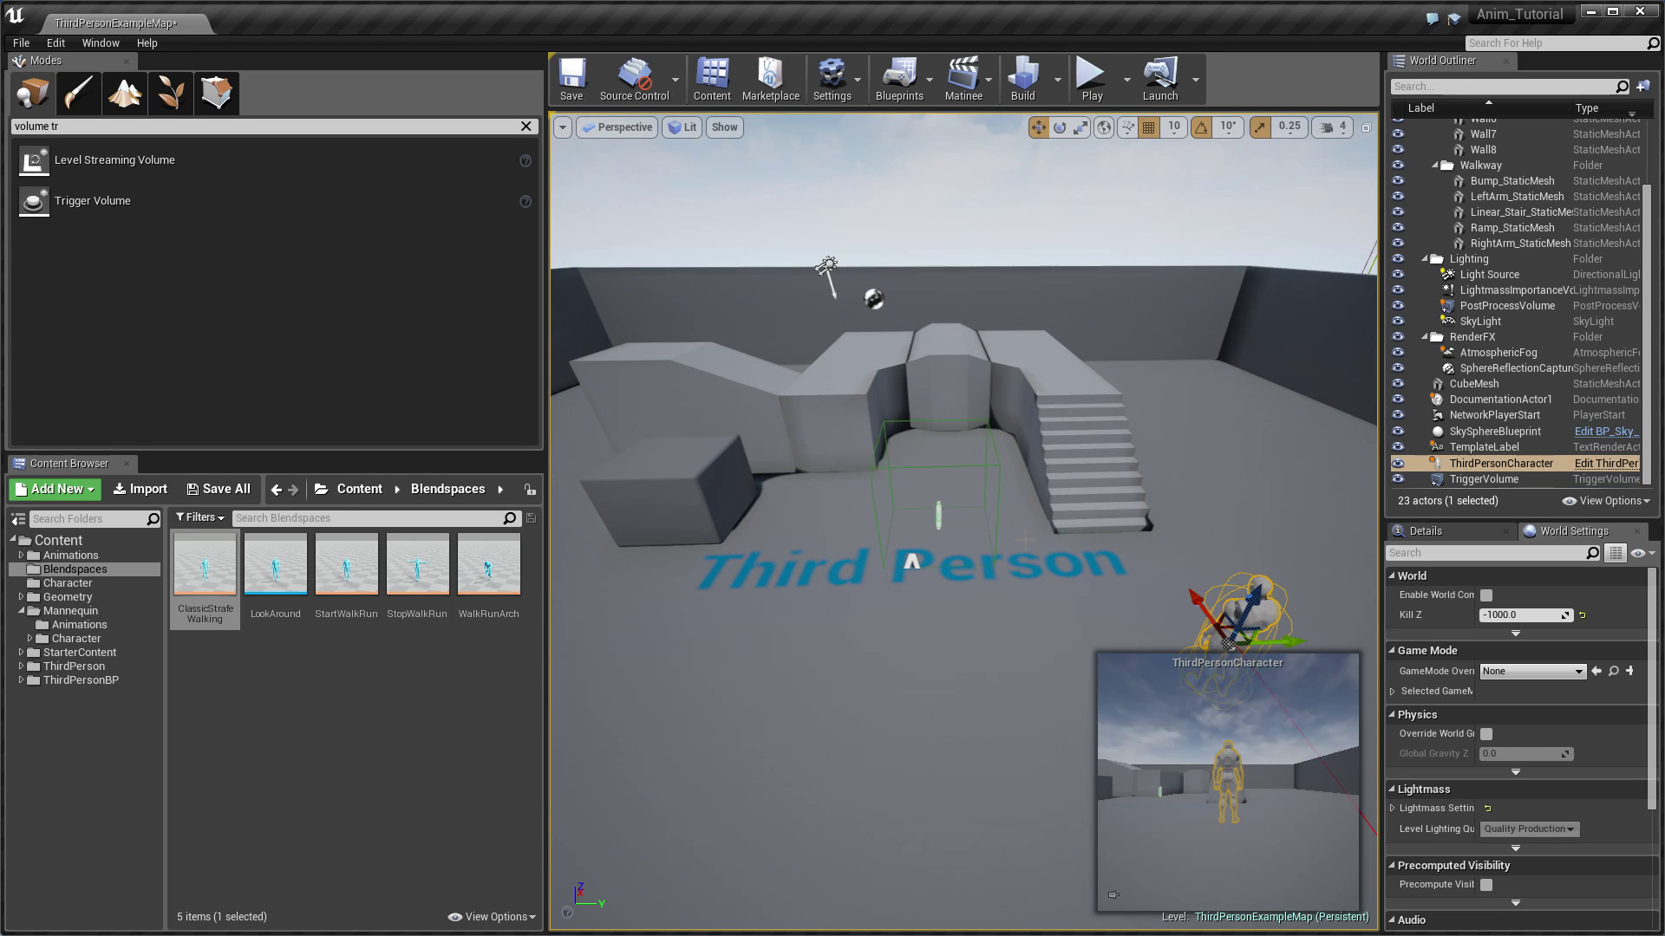
left_click(958, 466)
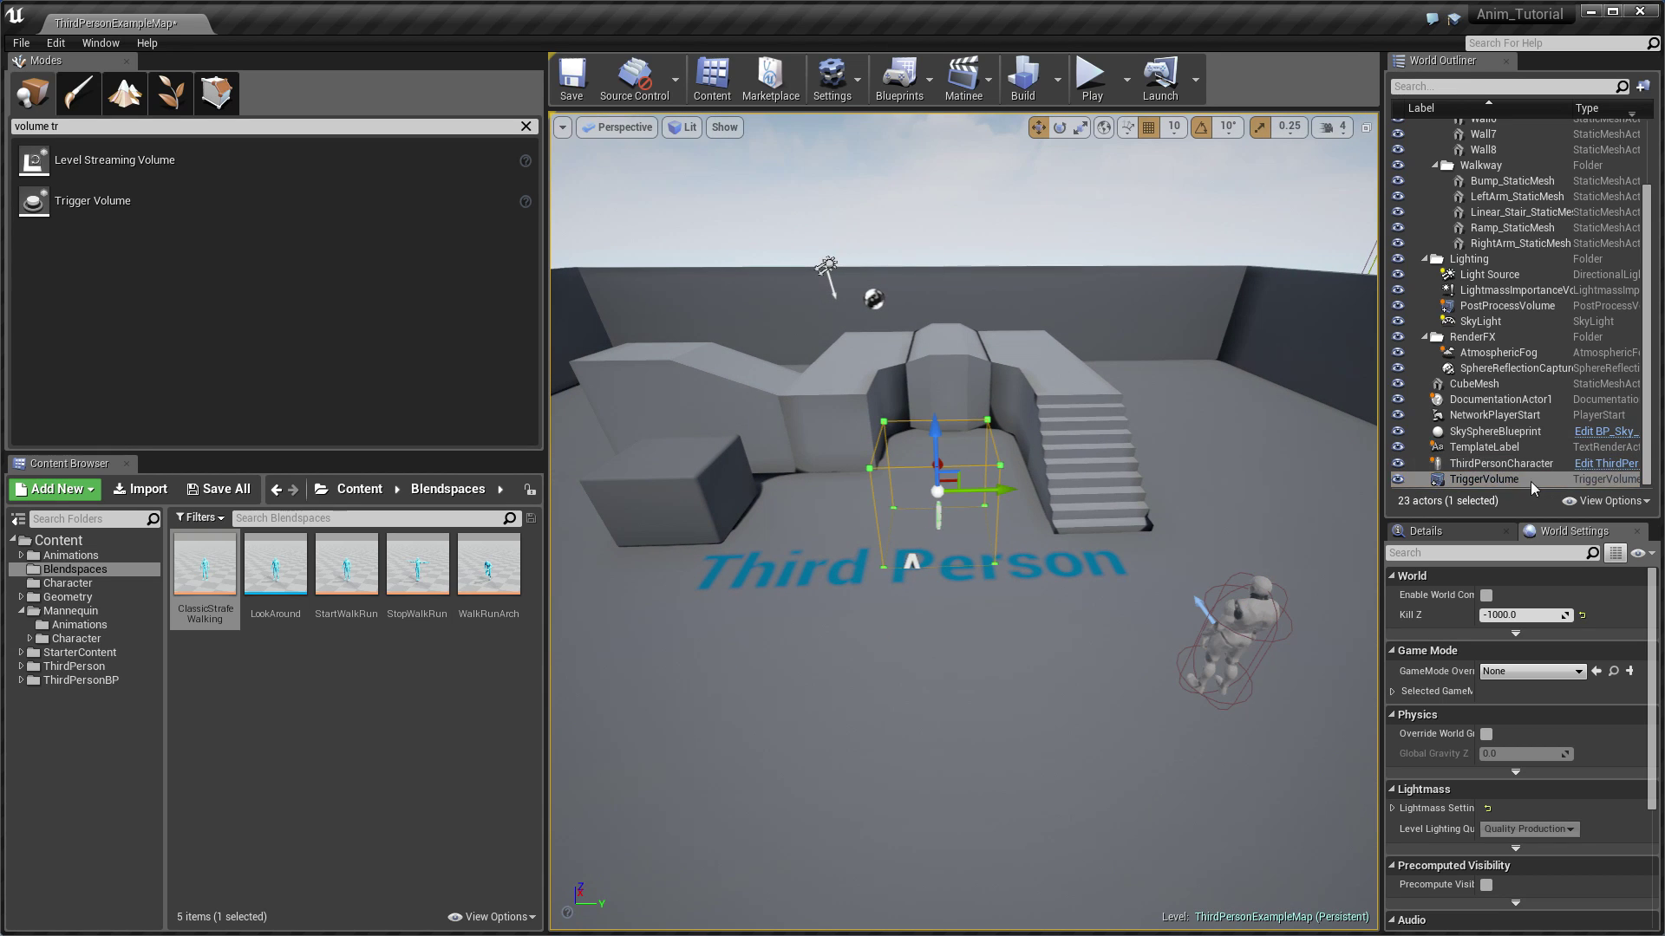
left_click(855, 95)
left_click(882, 83)
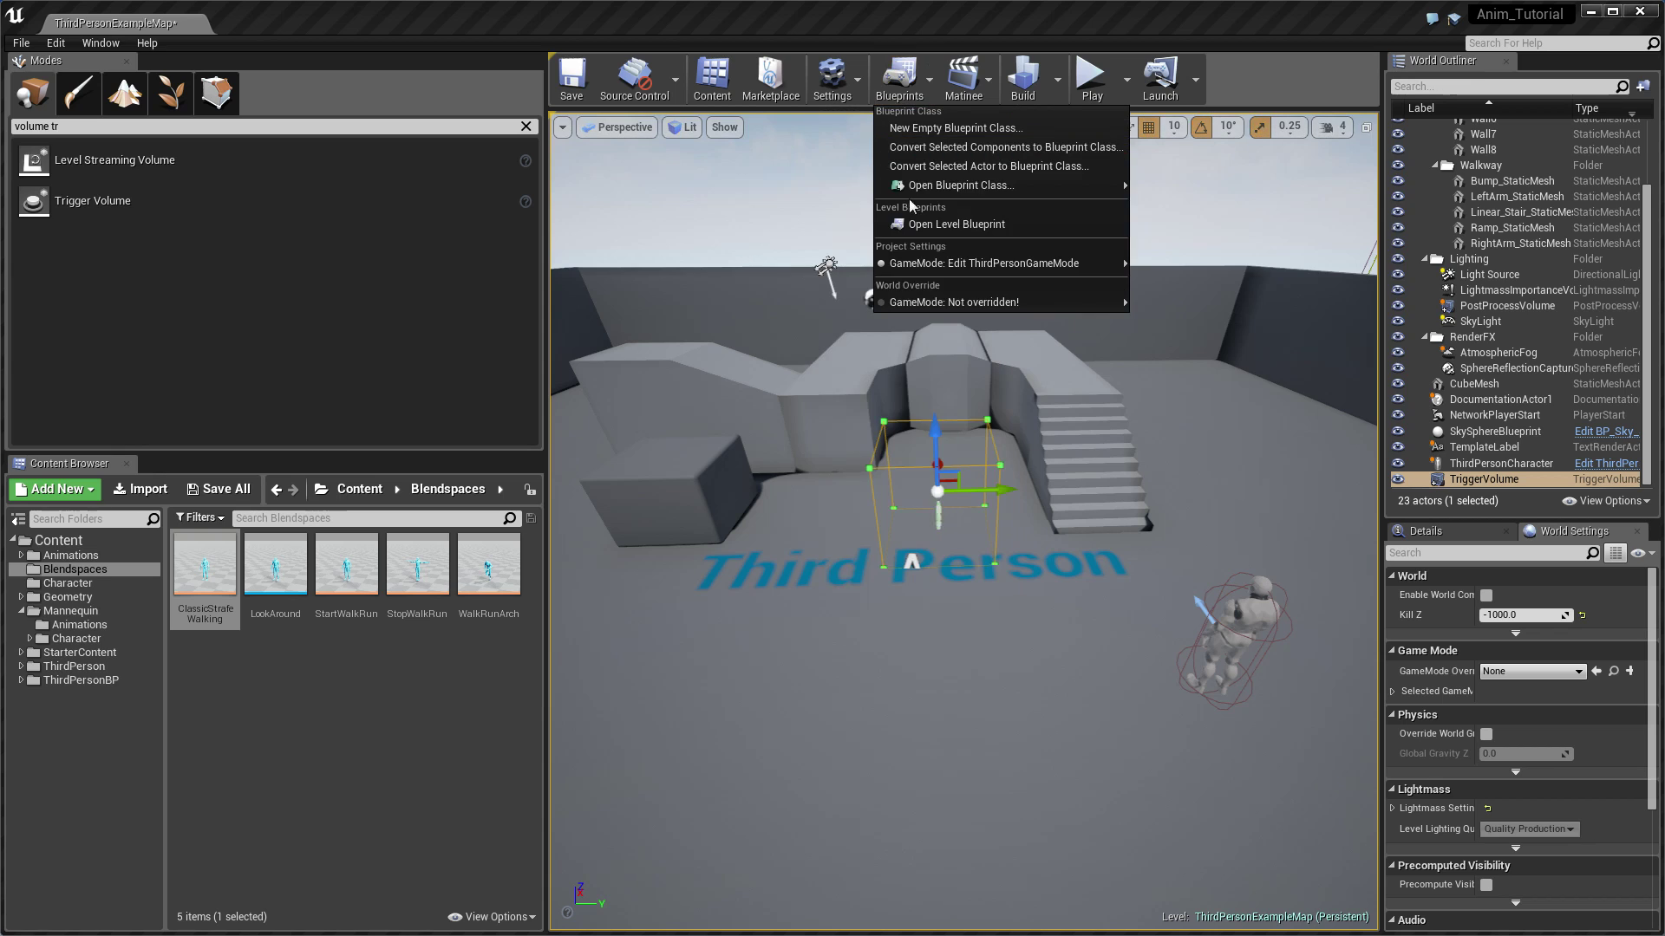
mouse_move(1041, 188)
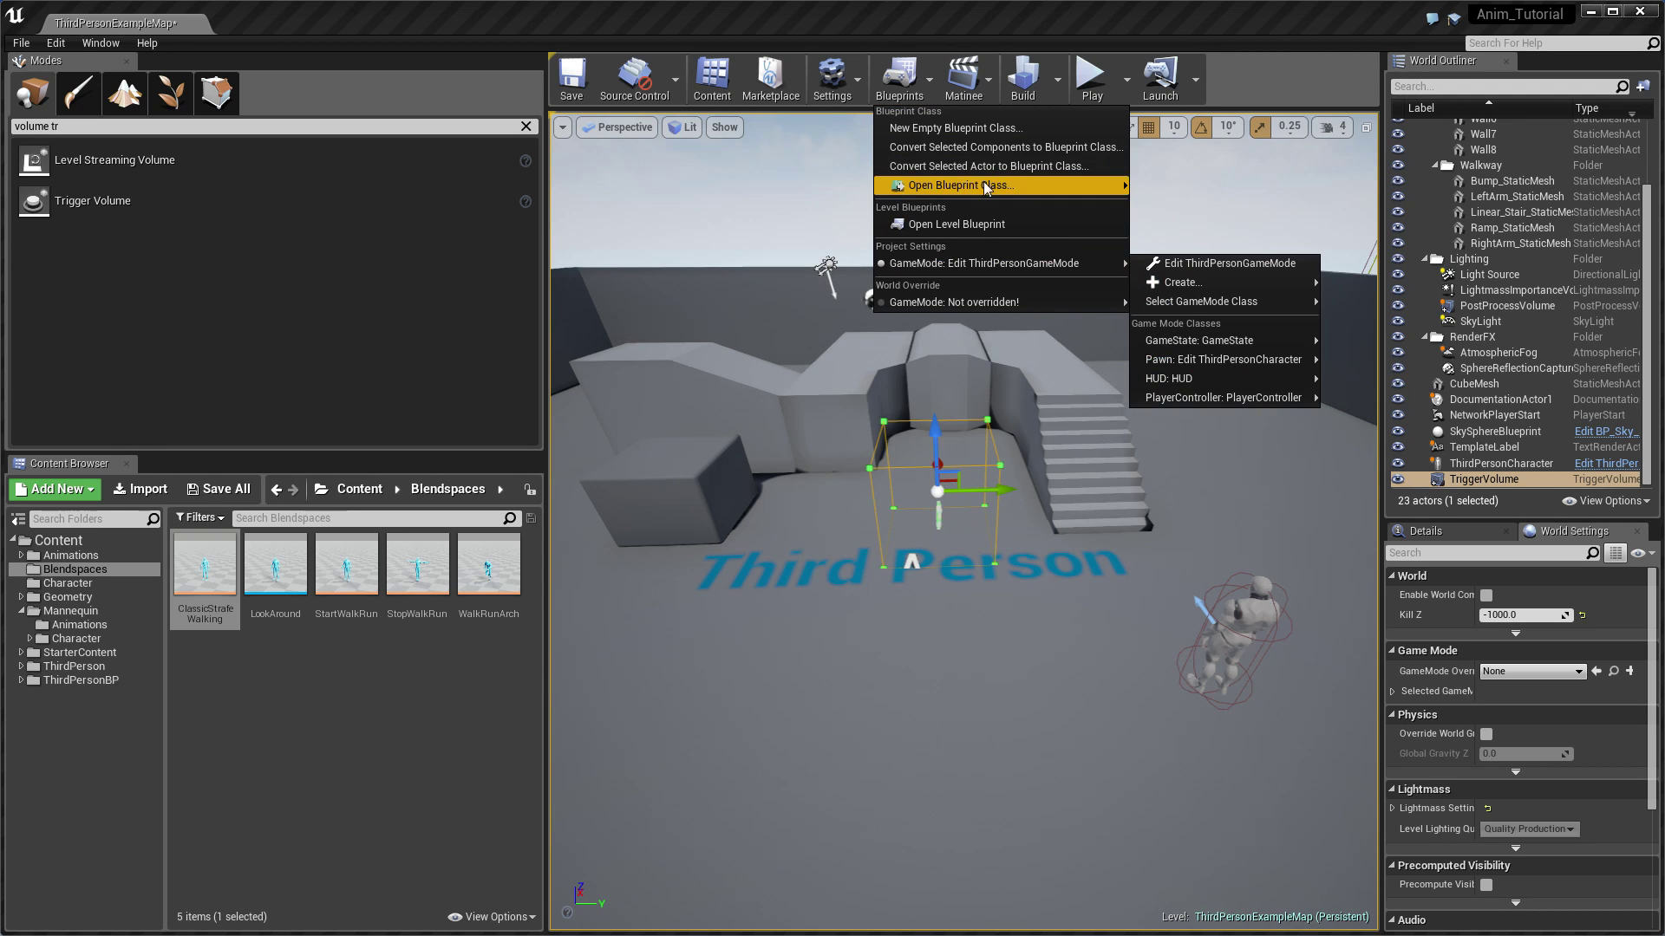
left_click(957, 224)
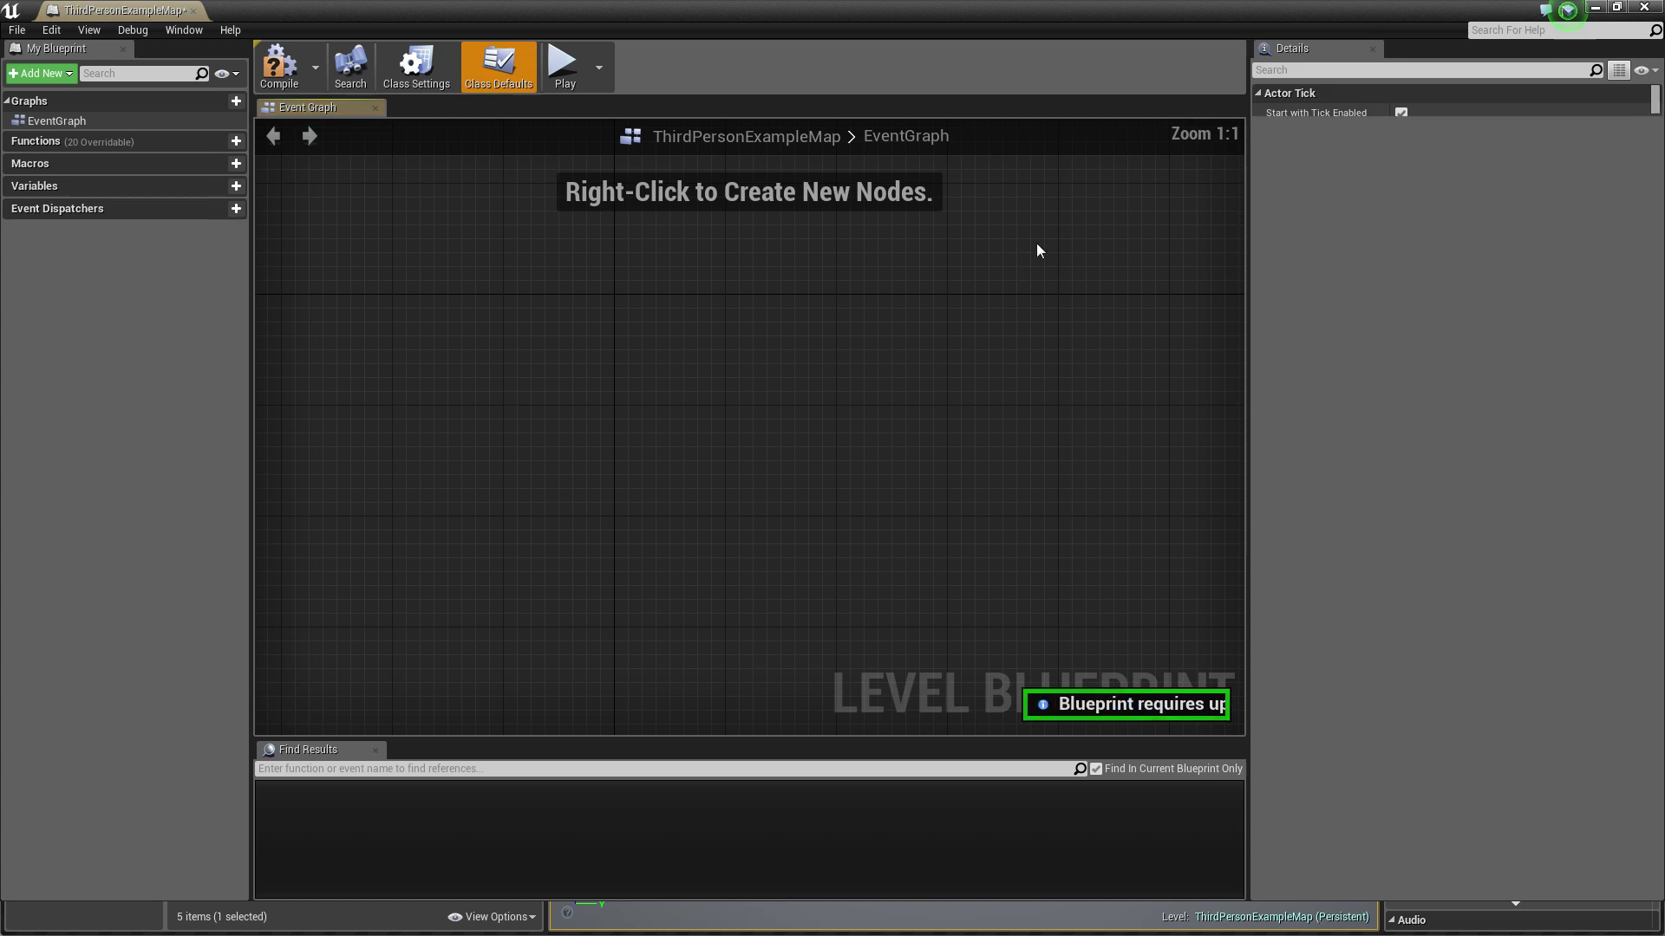
left_click(1618, 8)
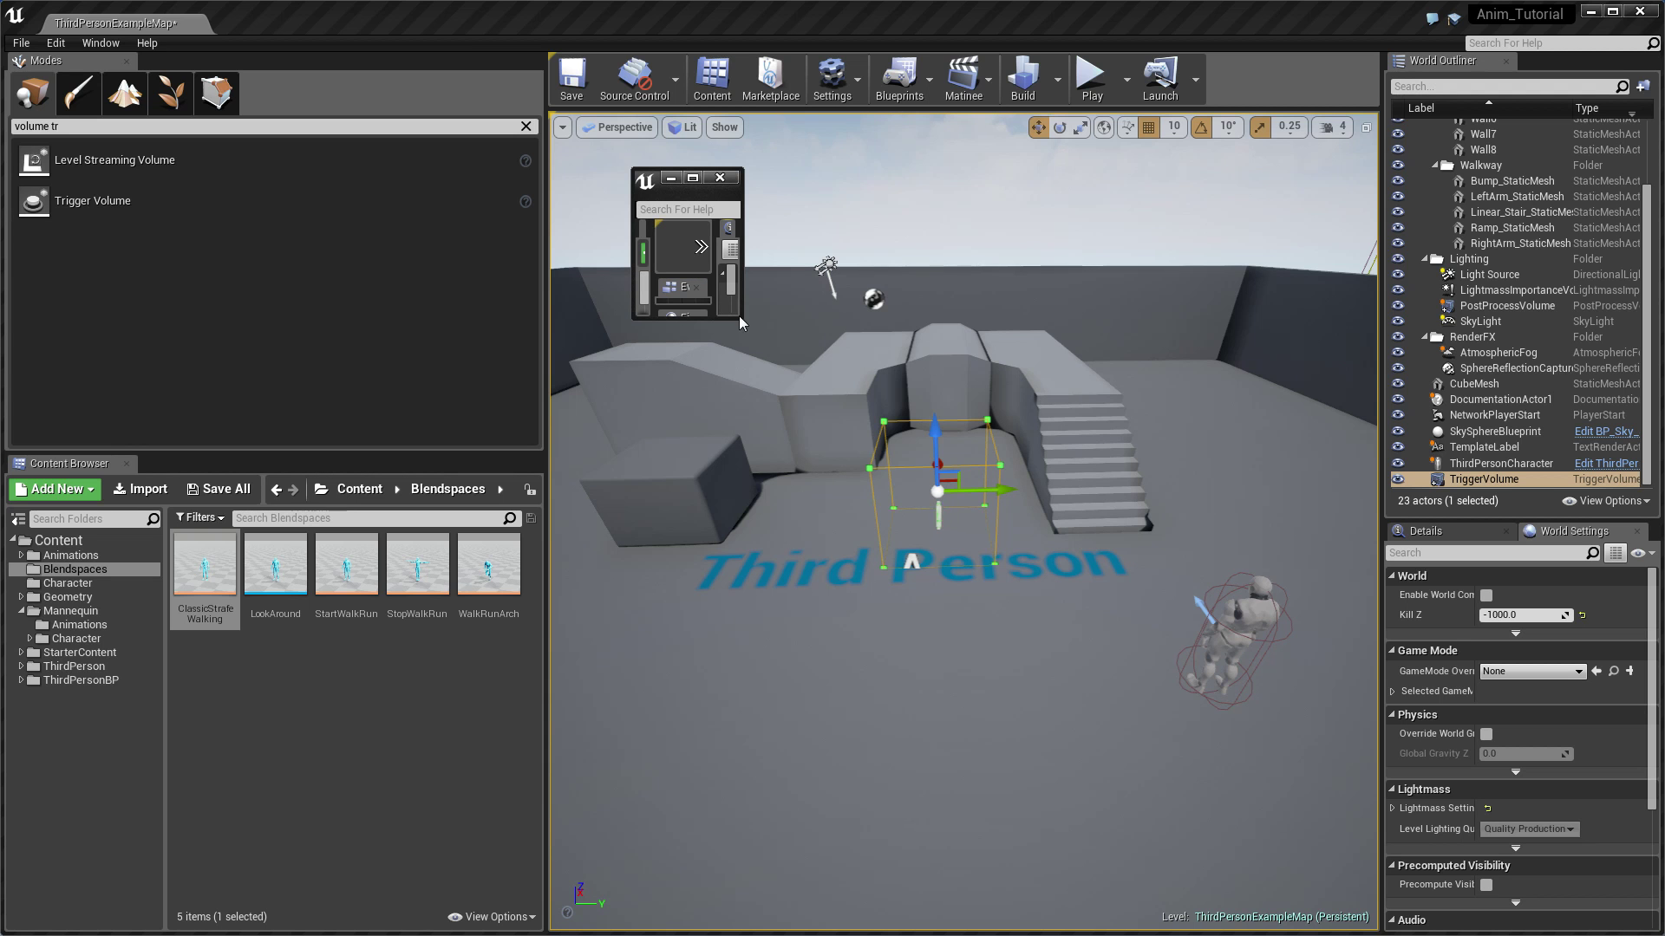
left_click_drag(739, 321, 1176, 607)
Step: Add an OnActorBeginOverlap event for the TriggerVolume to the level blueprint and maximize the blueprint window
right_click(1456, 478)
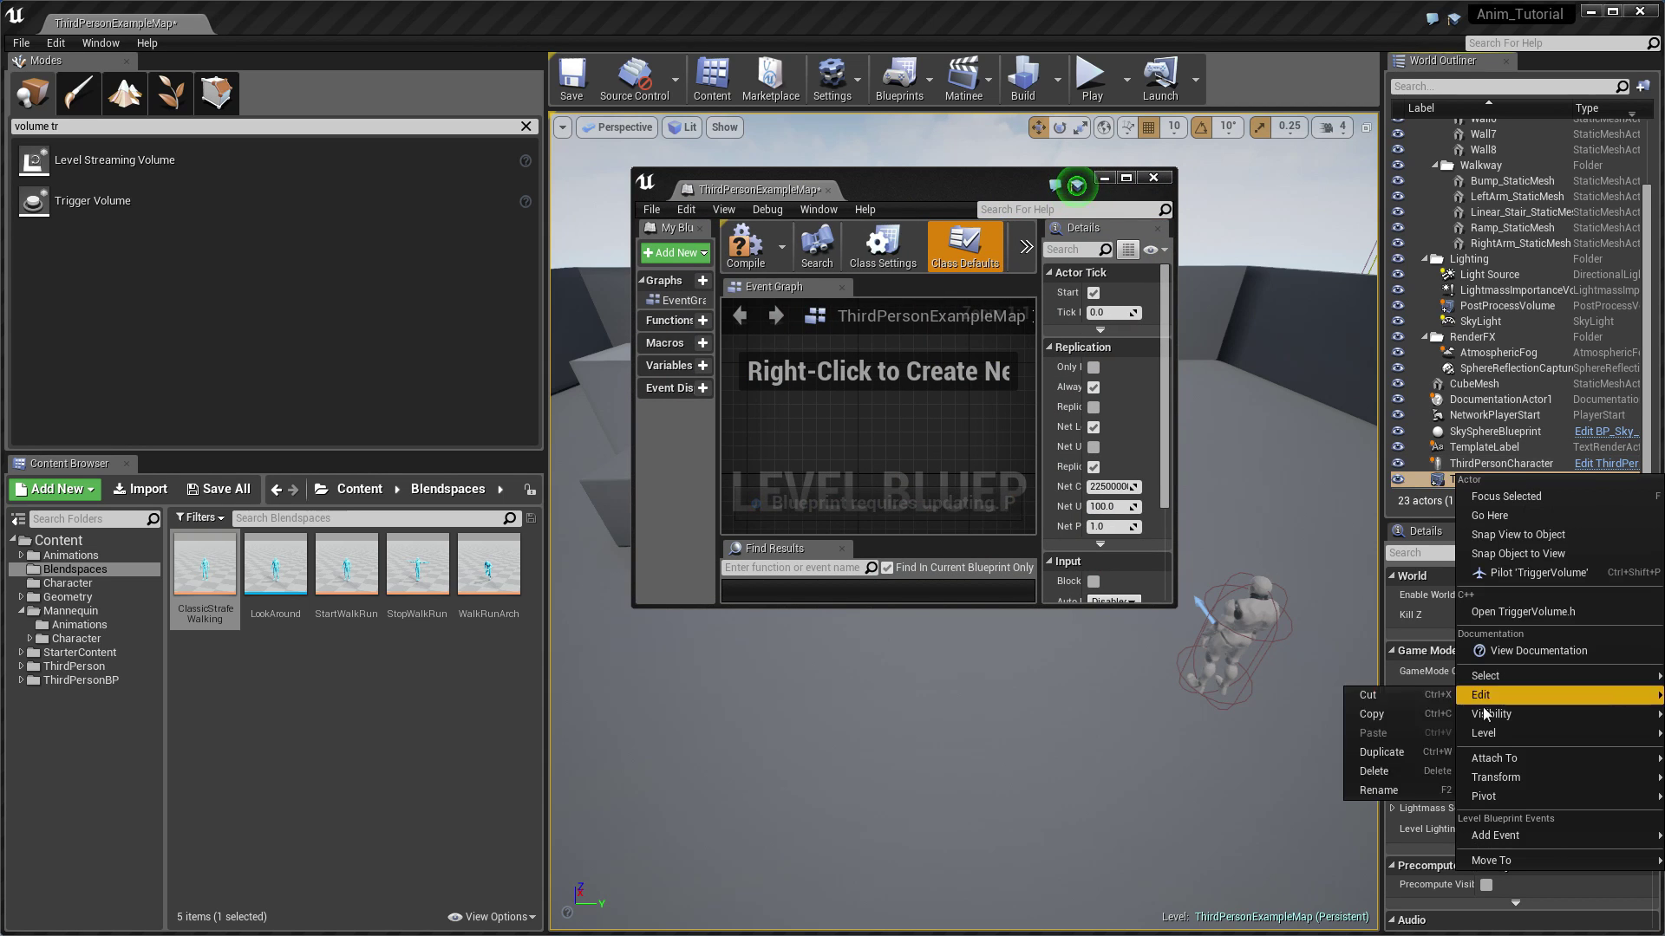
mouse_move(1524, 778)
mouse_move(1528, 836)
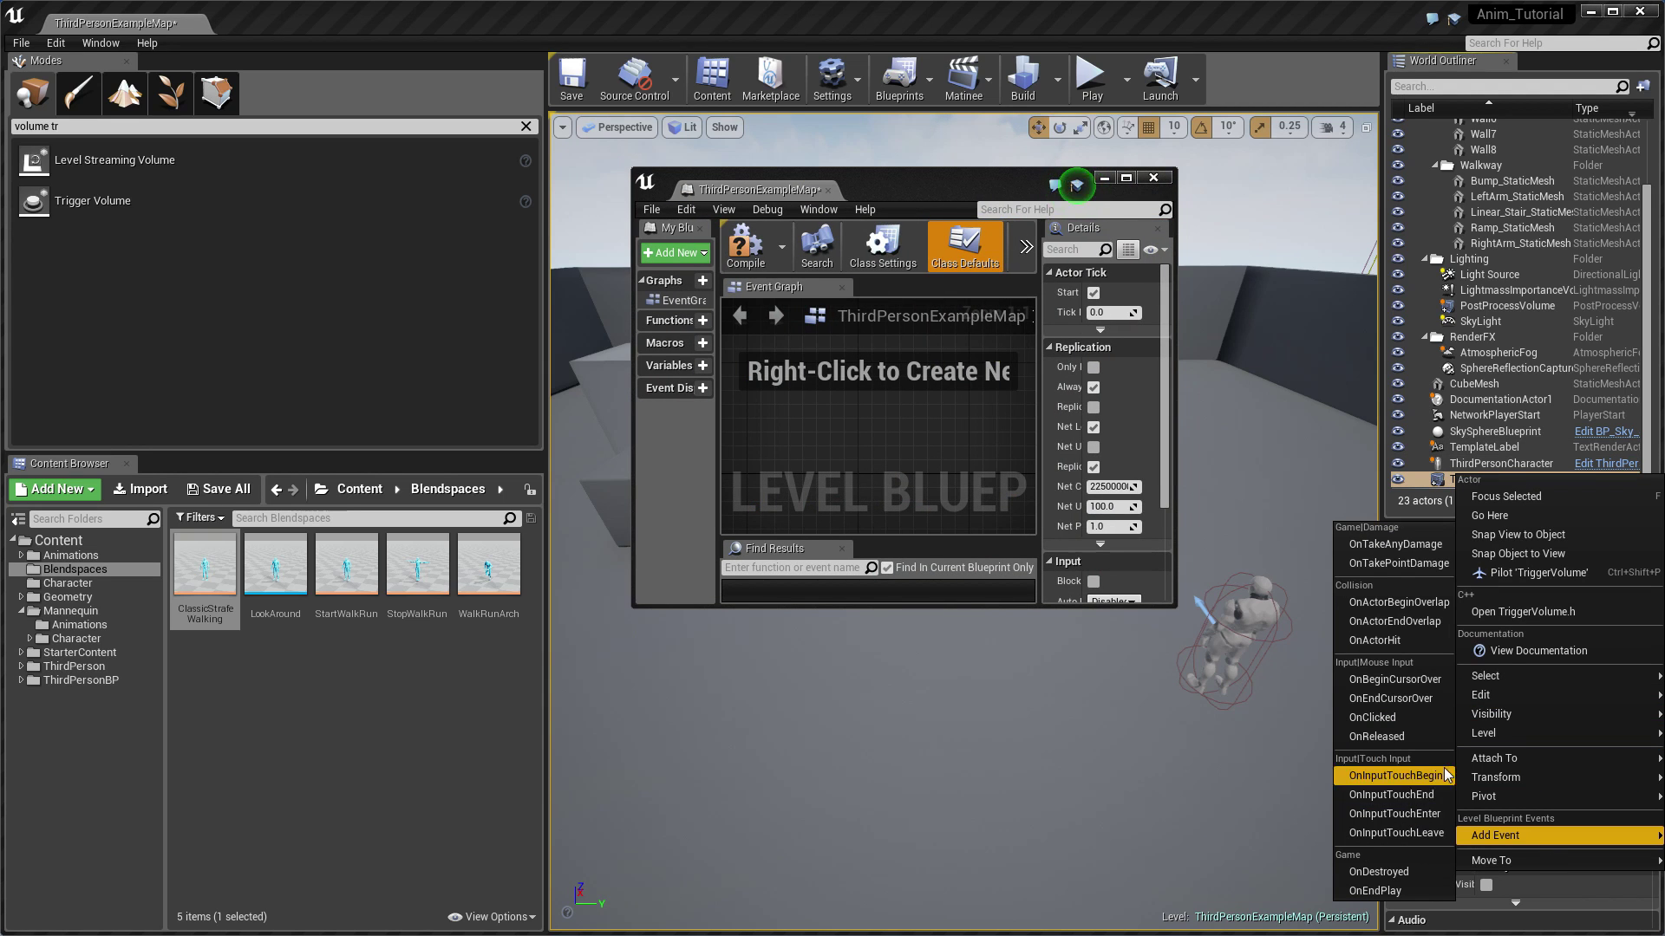
left_click(1415, 609)
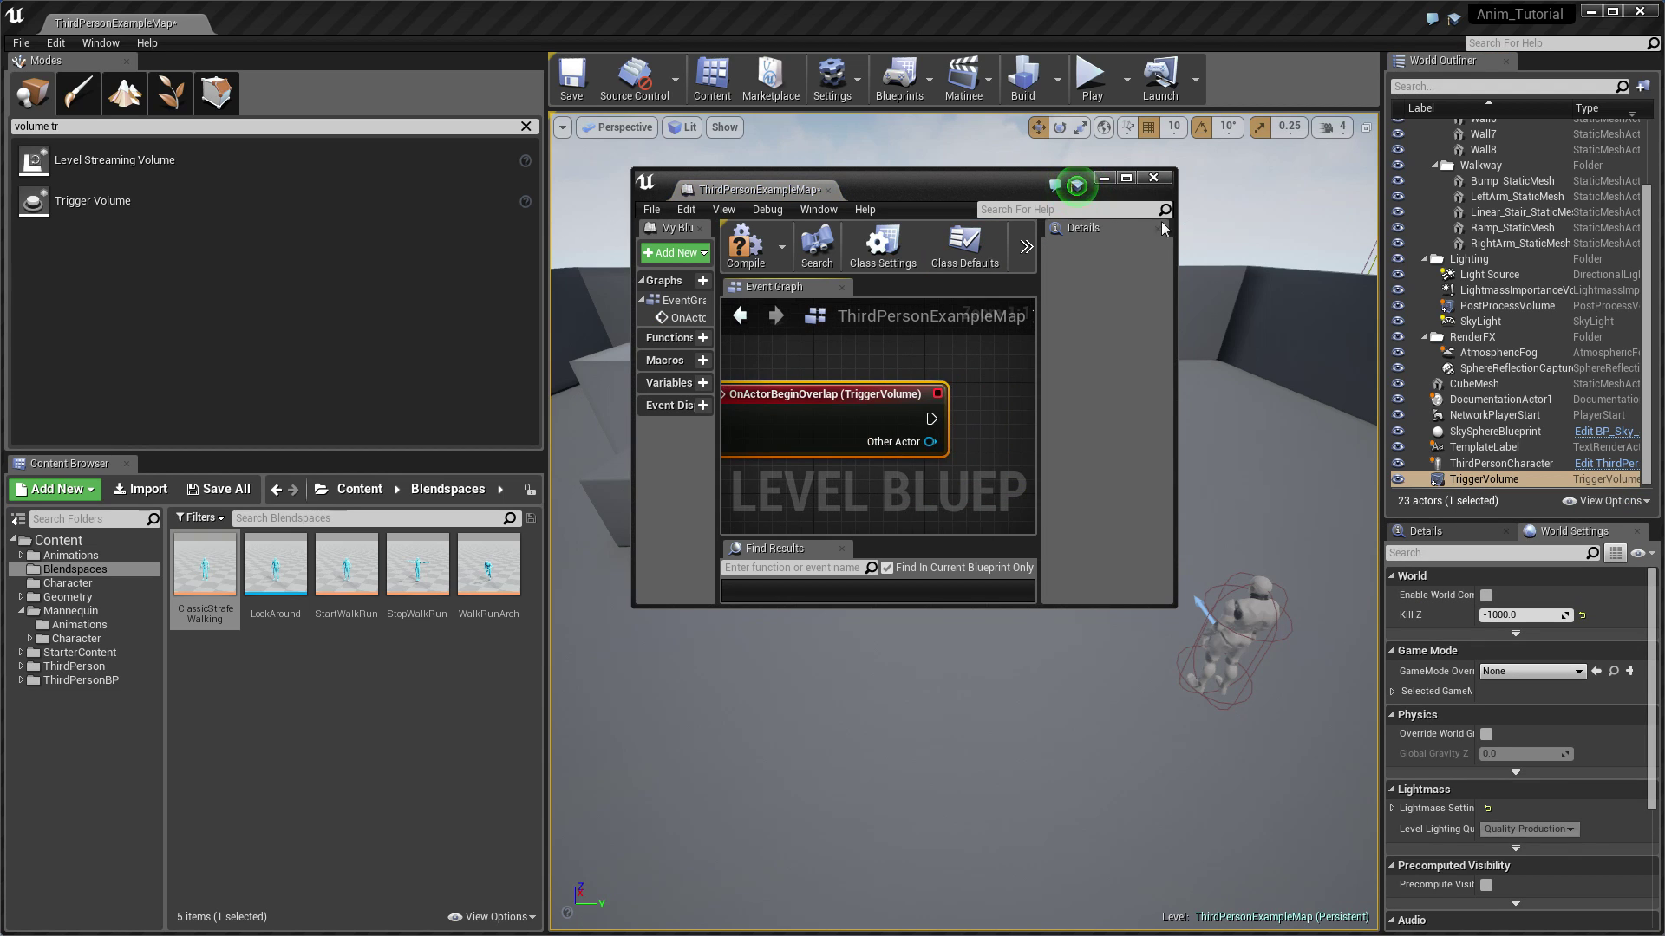
left_click(1127, 178)
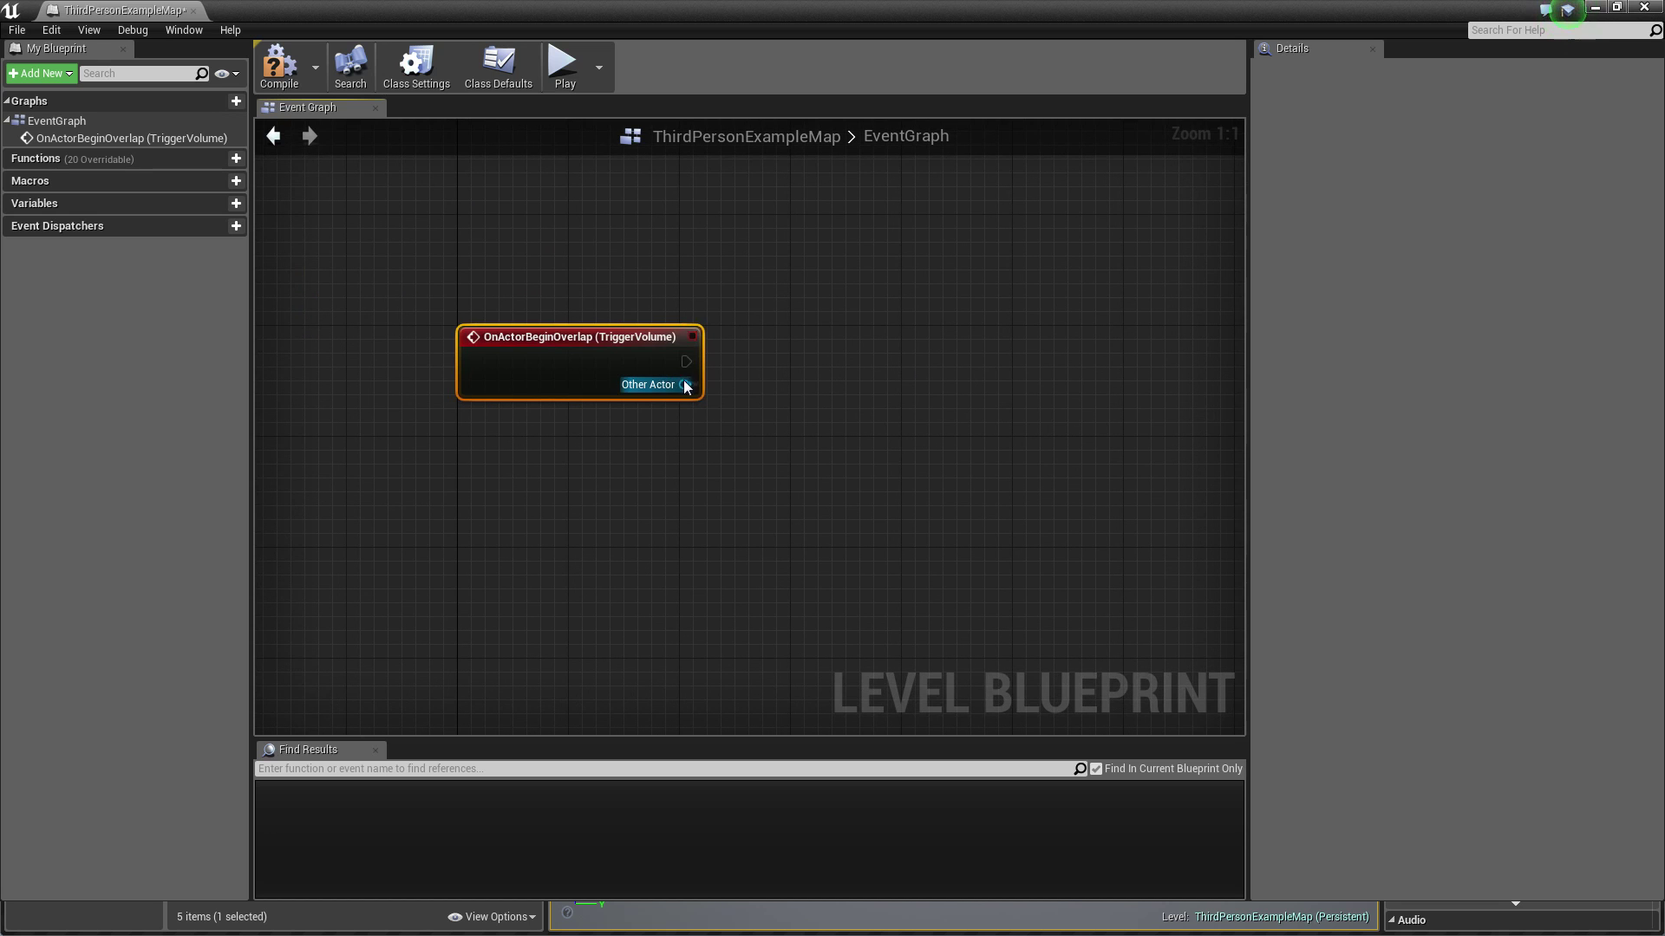
Step: Compare the overlap event's Other Actor with a new Get Player Character node using an equality node
left_click_drag(685, 387, 862, 412)
left_click(918, 451)
left_click(792, 321)
right_click(755, 267)
type("get player")
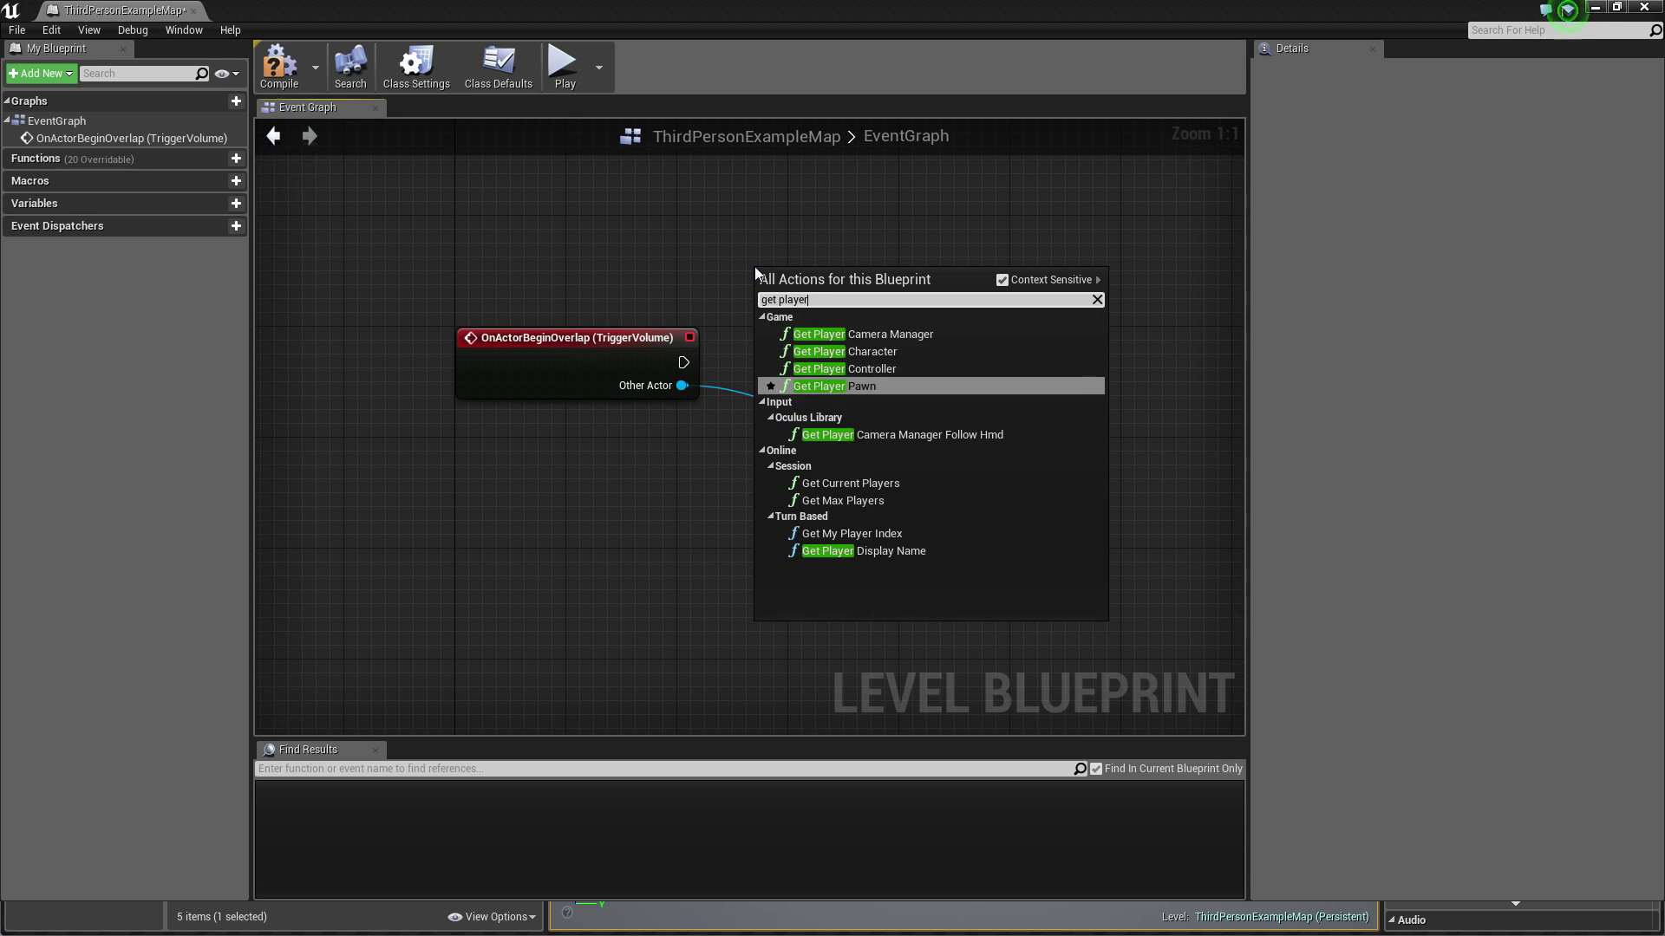
type(" char")
key("Return")
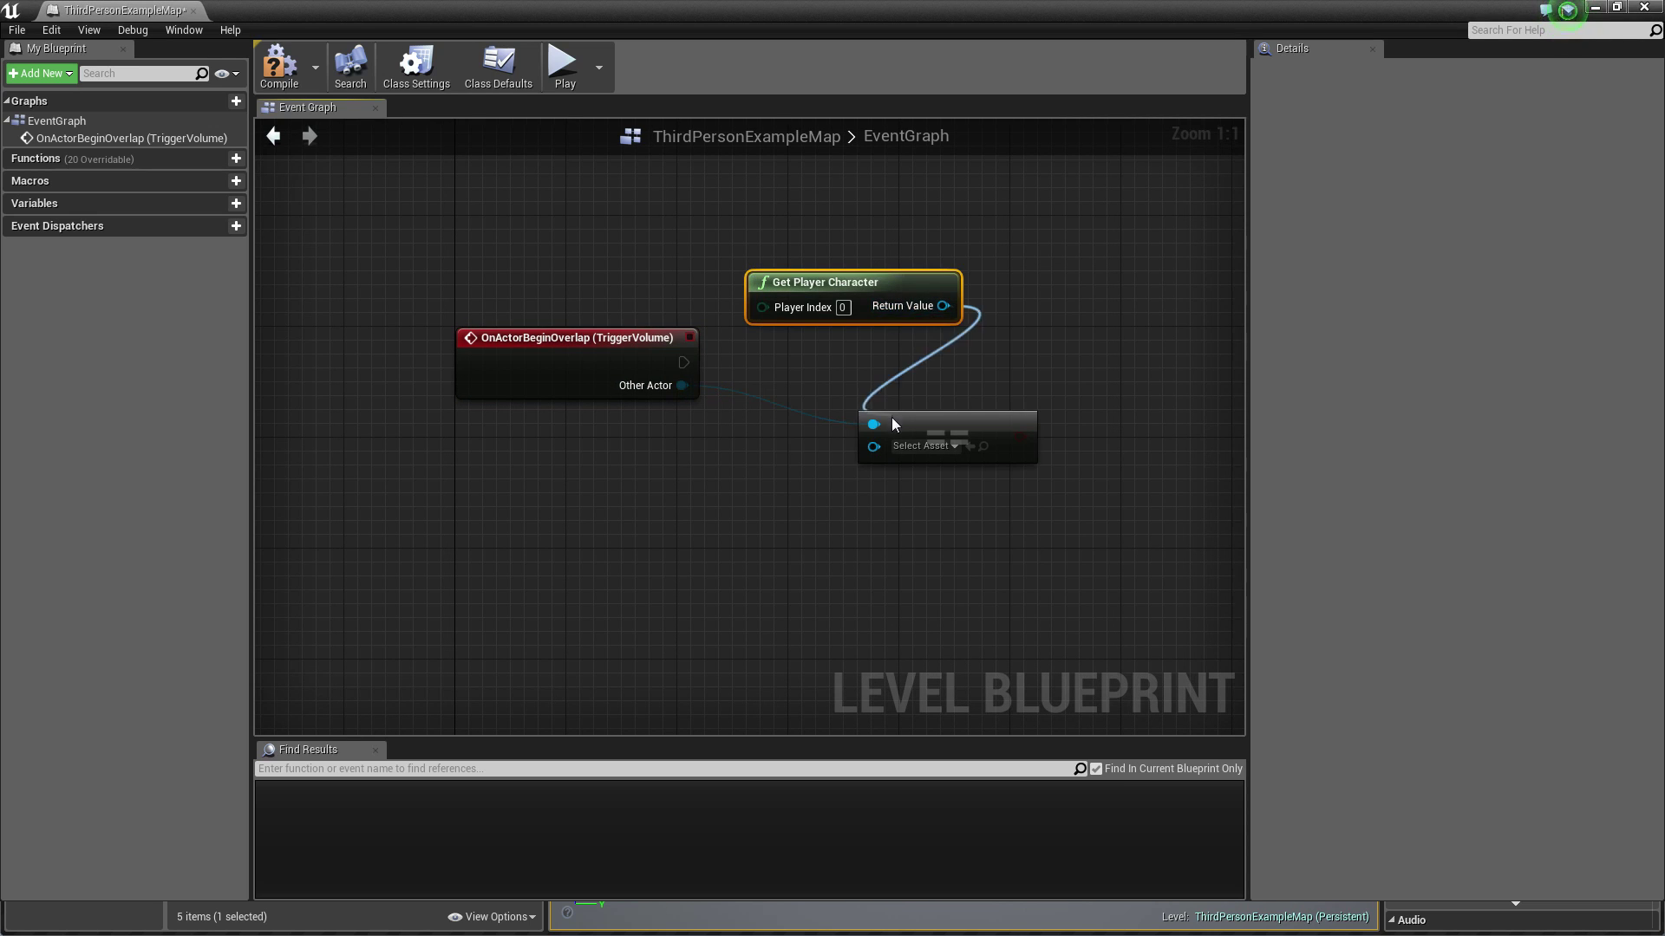
left_click_drag(893, 425, 809, 425)
Step: Add a Branch node driven by the overlap event's execution output and move Get Player Character clear of it
left_click_drag(592, 357, 1001, 351)
type("branch")
key("Return")
left_click_drag(833, 282, 694, 240)
Step: Add a Cast To ThirdPersonCharacter node from Get Player Character's Return Value and connect the Branch's True output to it
left_click_drag(805, 264, 1186, 340)
type("cast to")
key("Down")
key("Down")
key("Return")
right_click_drag(1088, 482, 922, 471)
left_click_drag(901, 350, 943, 350)
Step: Shift the Branch node away from the cast node and connect the equality result to the Branch's Condition
right_click_drag(952, 433, 752, 442)
left_click_drag(651, 354, 623, 355)
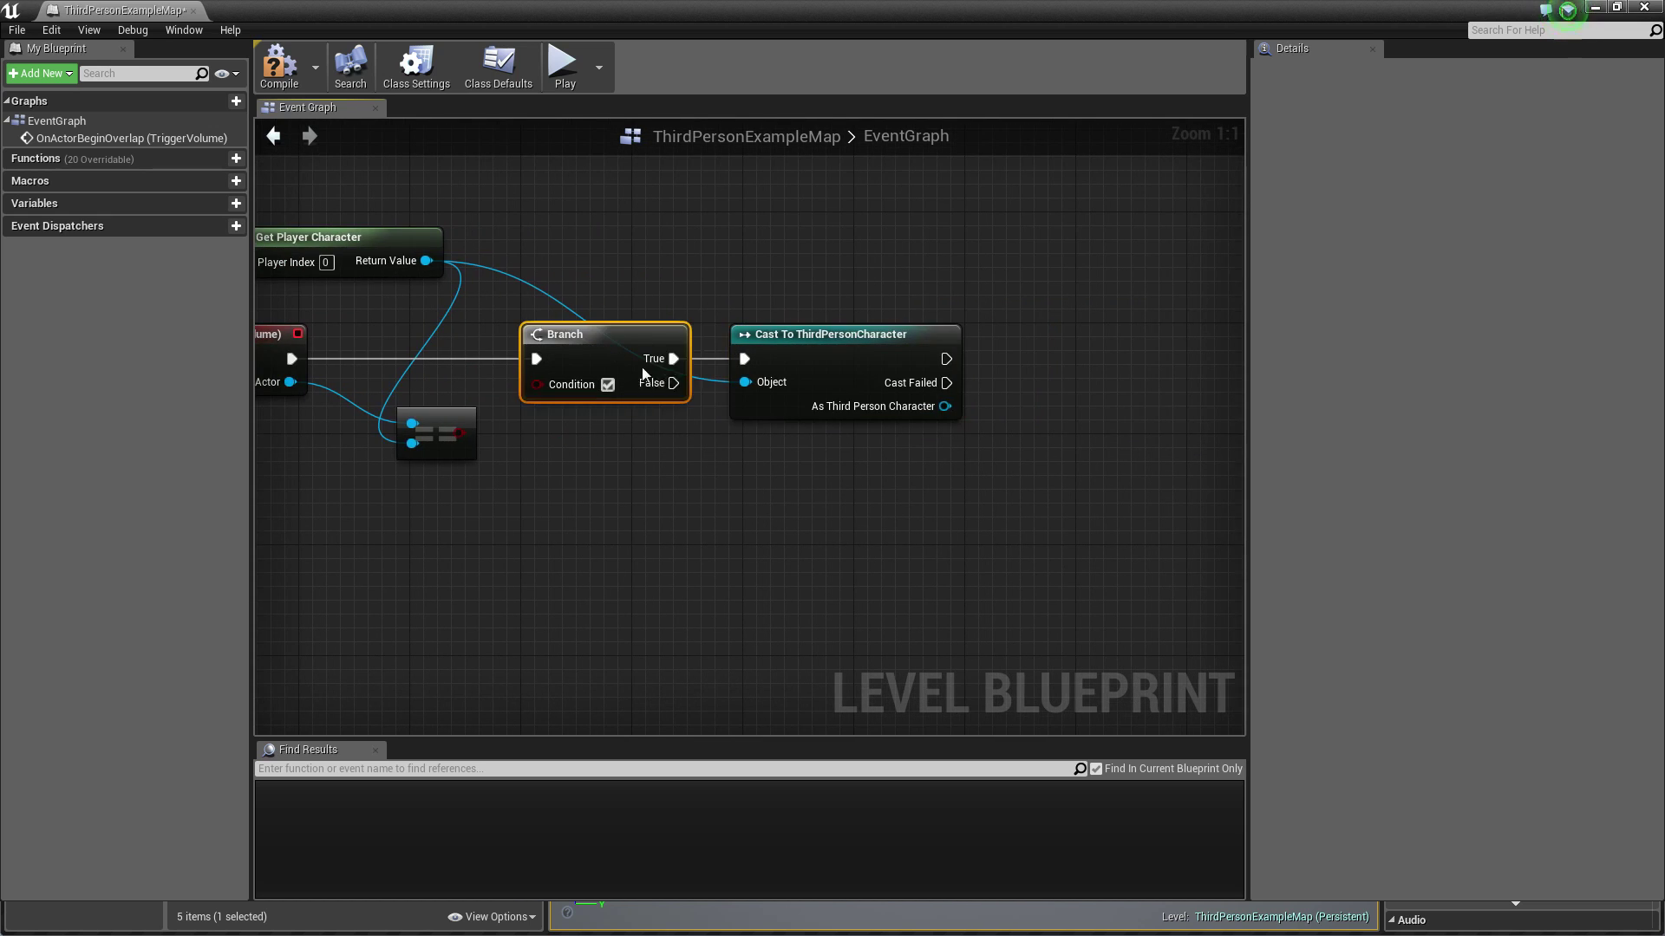
left_click_drag(456, 433, 537, 383)
left_click(579, 474)
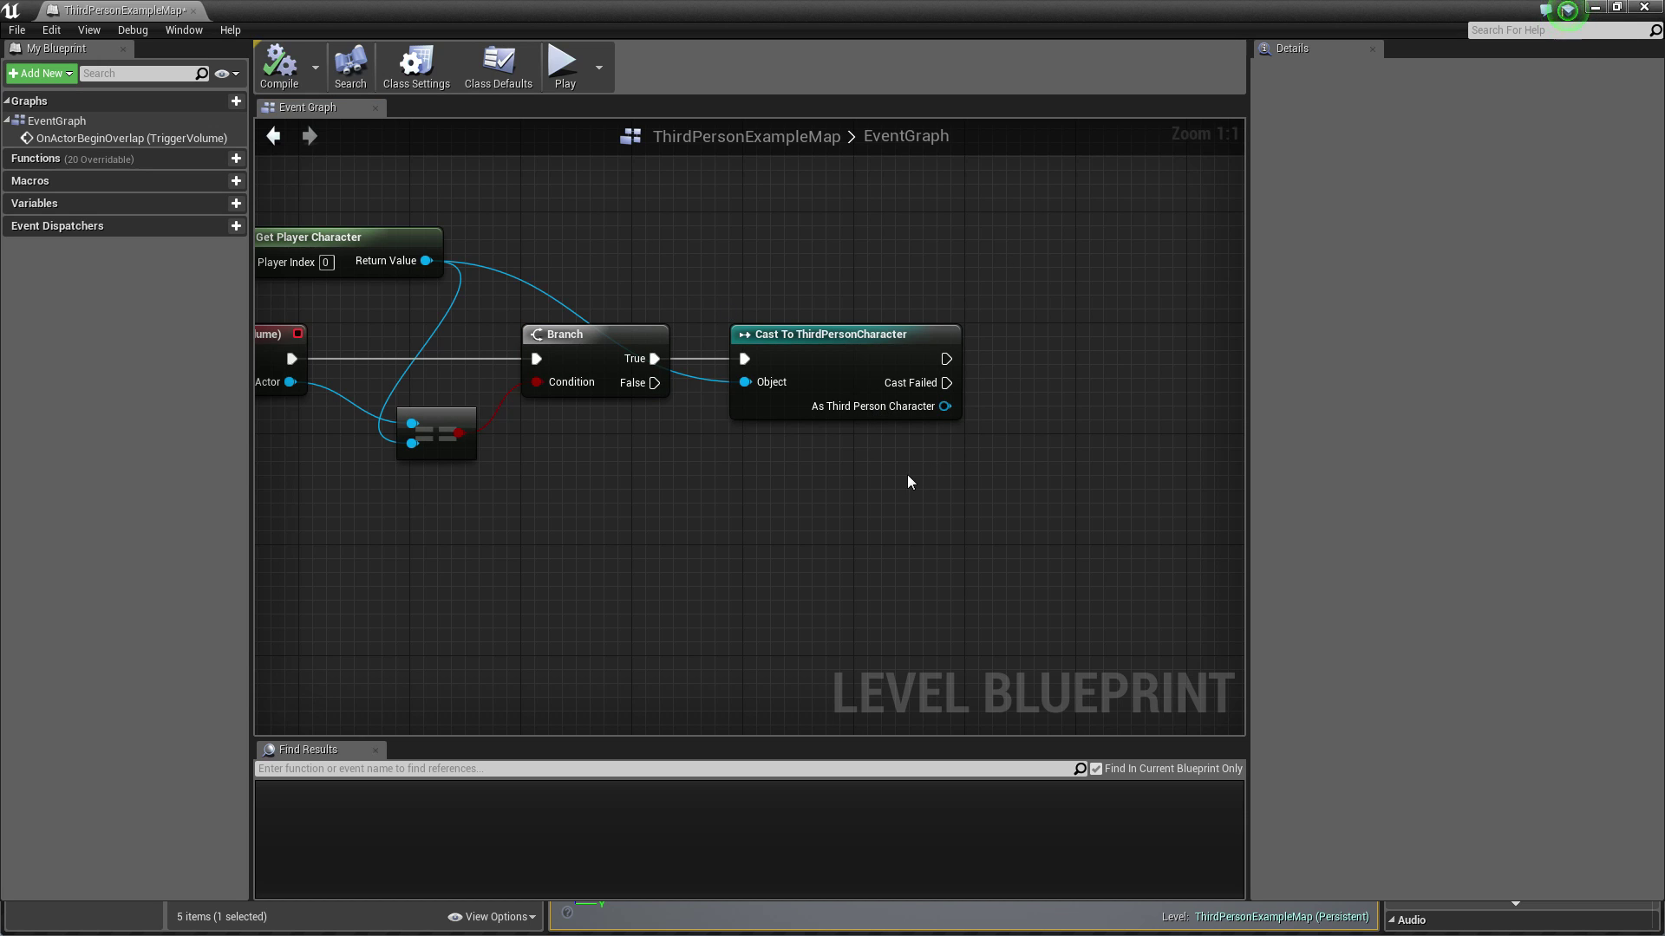
key("ctrl+p")
type("third")
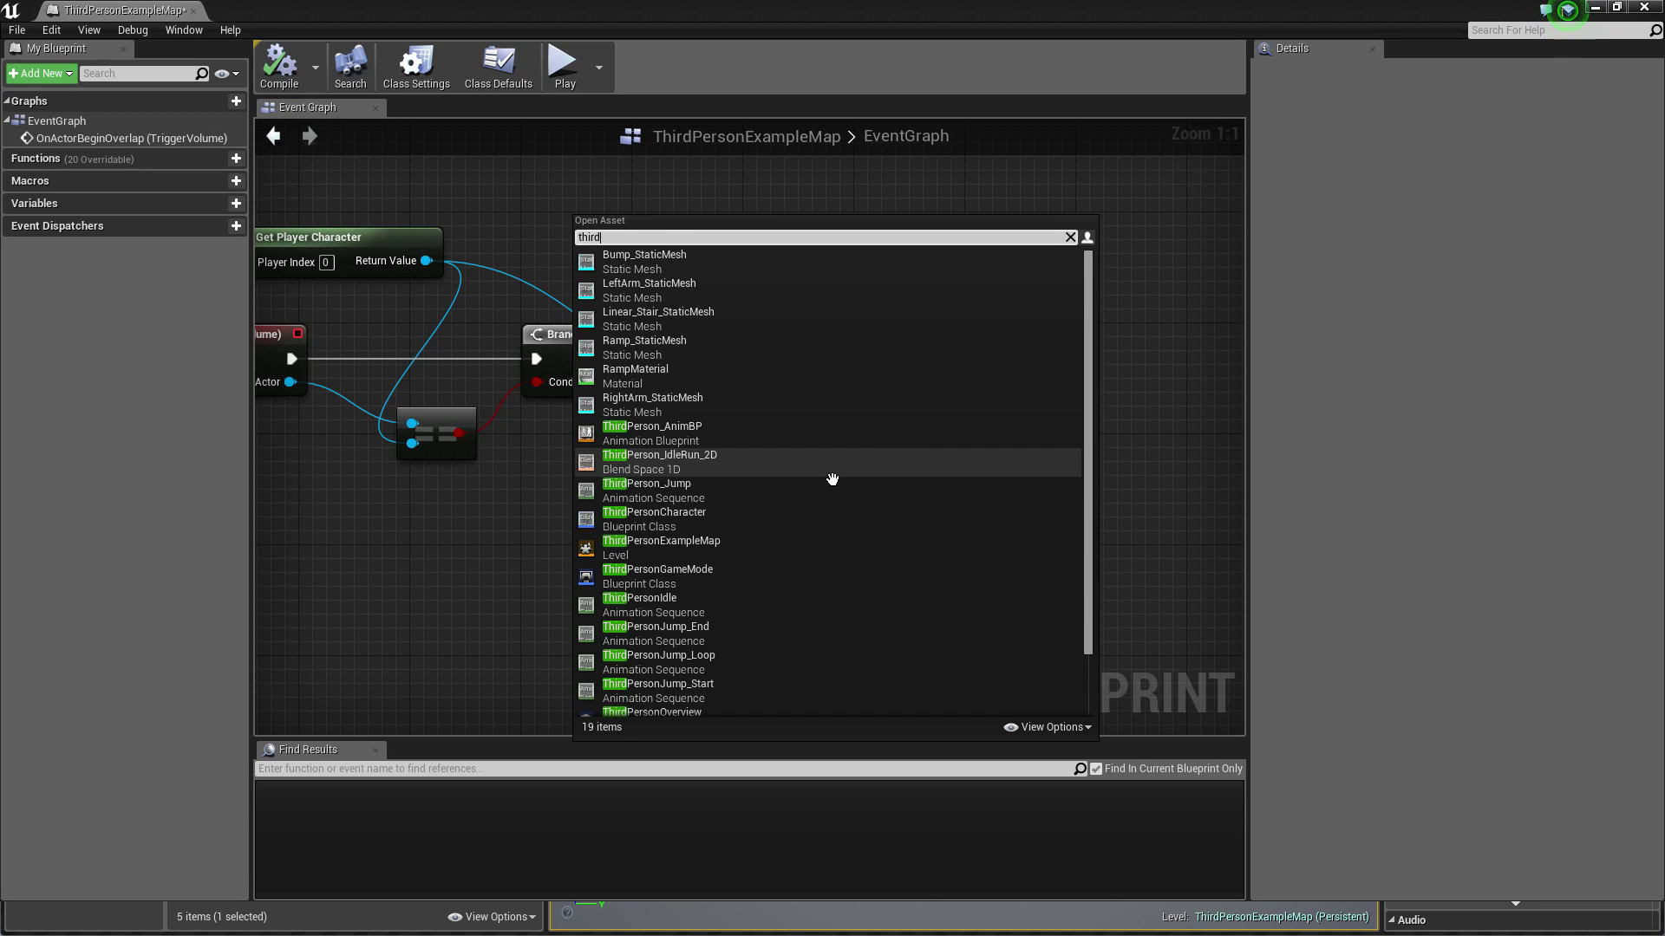
type(" player chara")
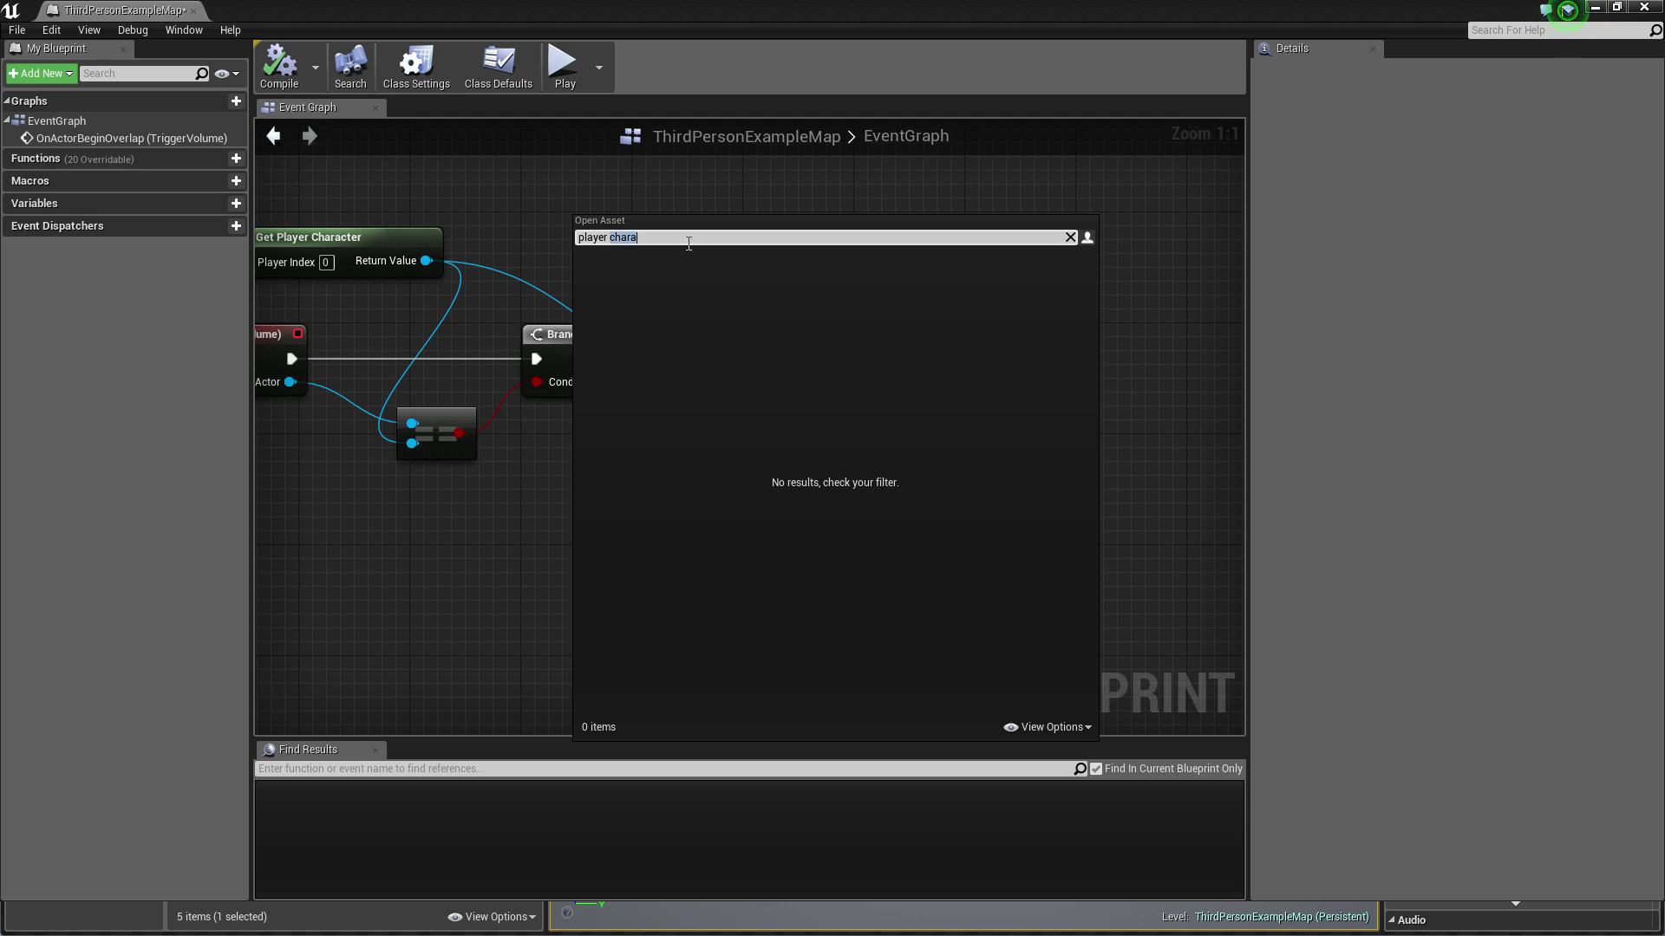
left_click(701, 145)
Step: Open the ThirdPersonCharacter blueprint by searching the assets for "person chara" and add a Boolean variable named isDead
key("ctrl+p")
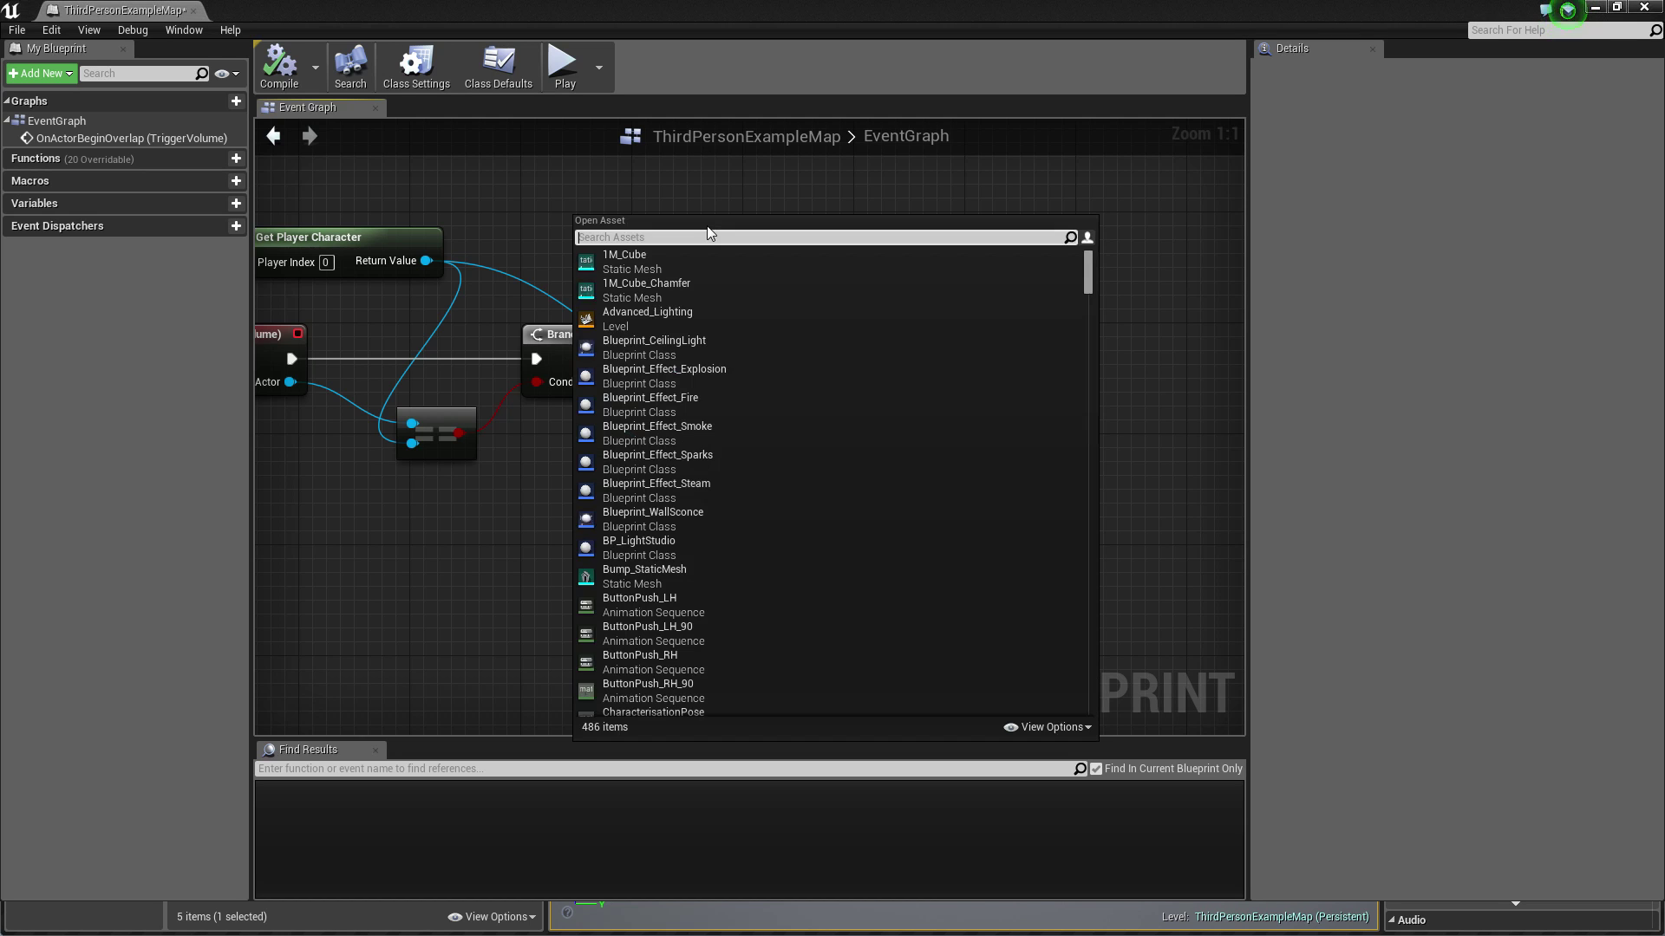
type("person chara")
key("Return")
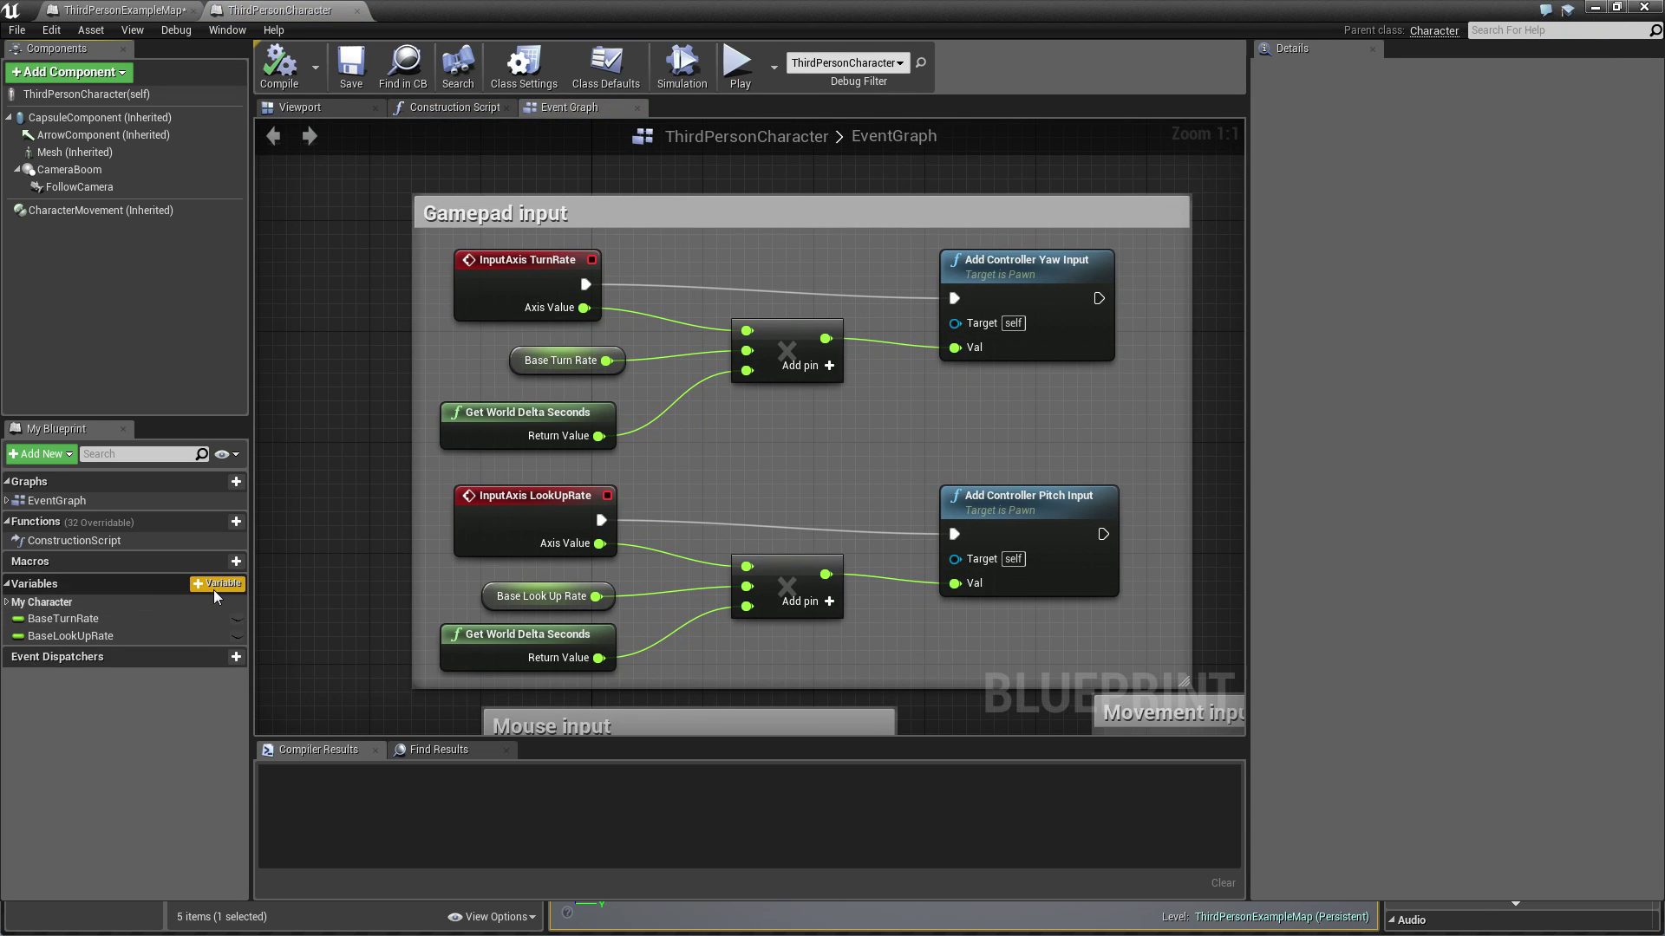
left_click(217, 584)
type("isDea")
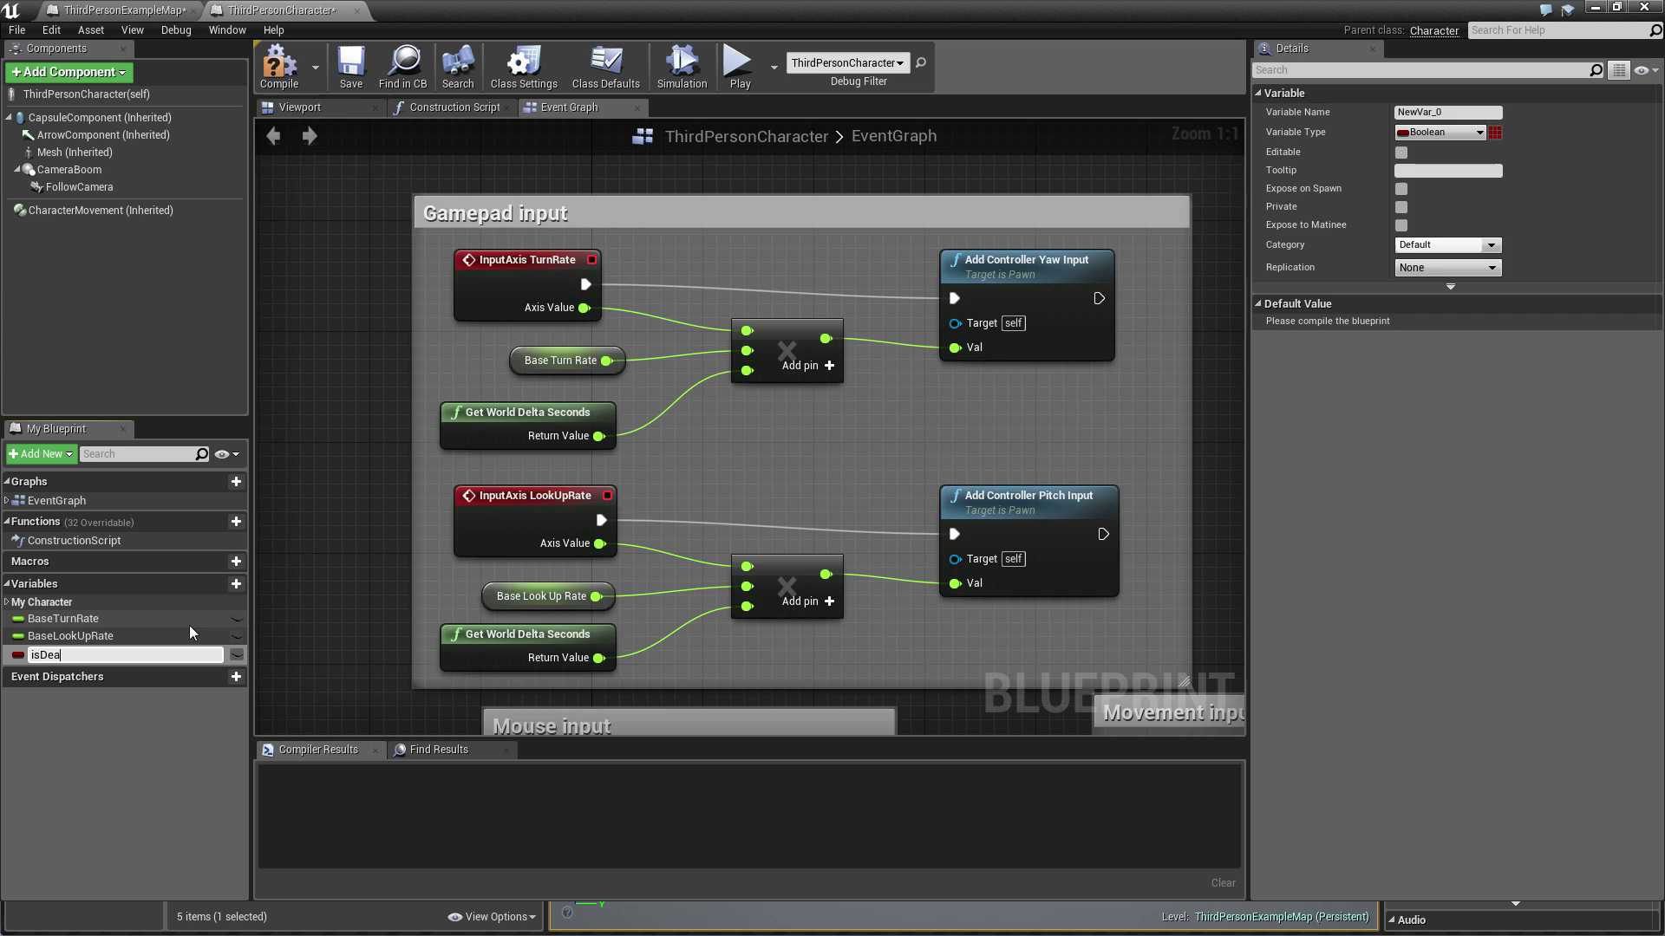
type("d")
key("Return")
Step: In the ThirdPersonExampleMap level blueprint, add a Set Is Dead node from the cast's As Third Person Character output
left_click(129, 12)
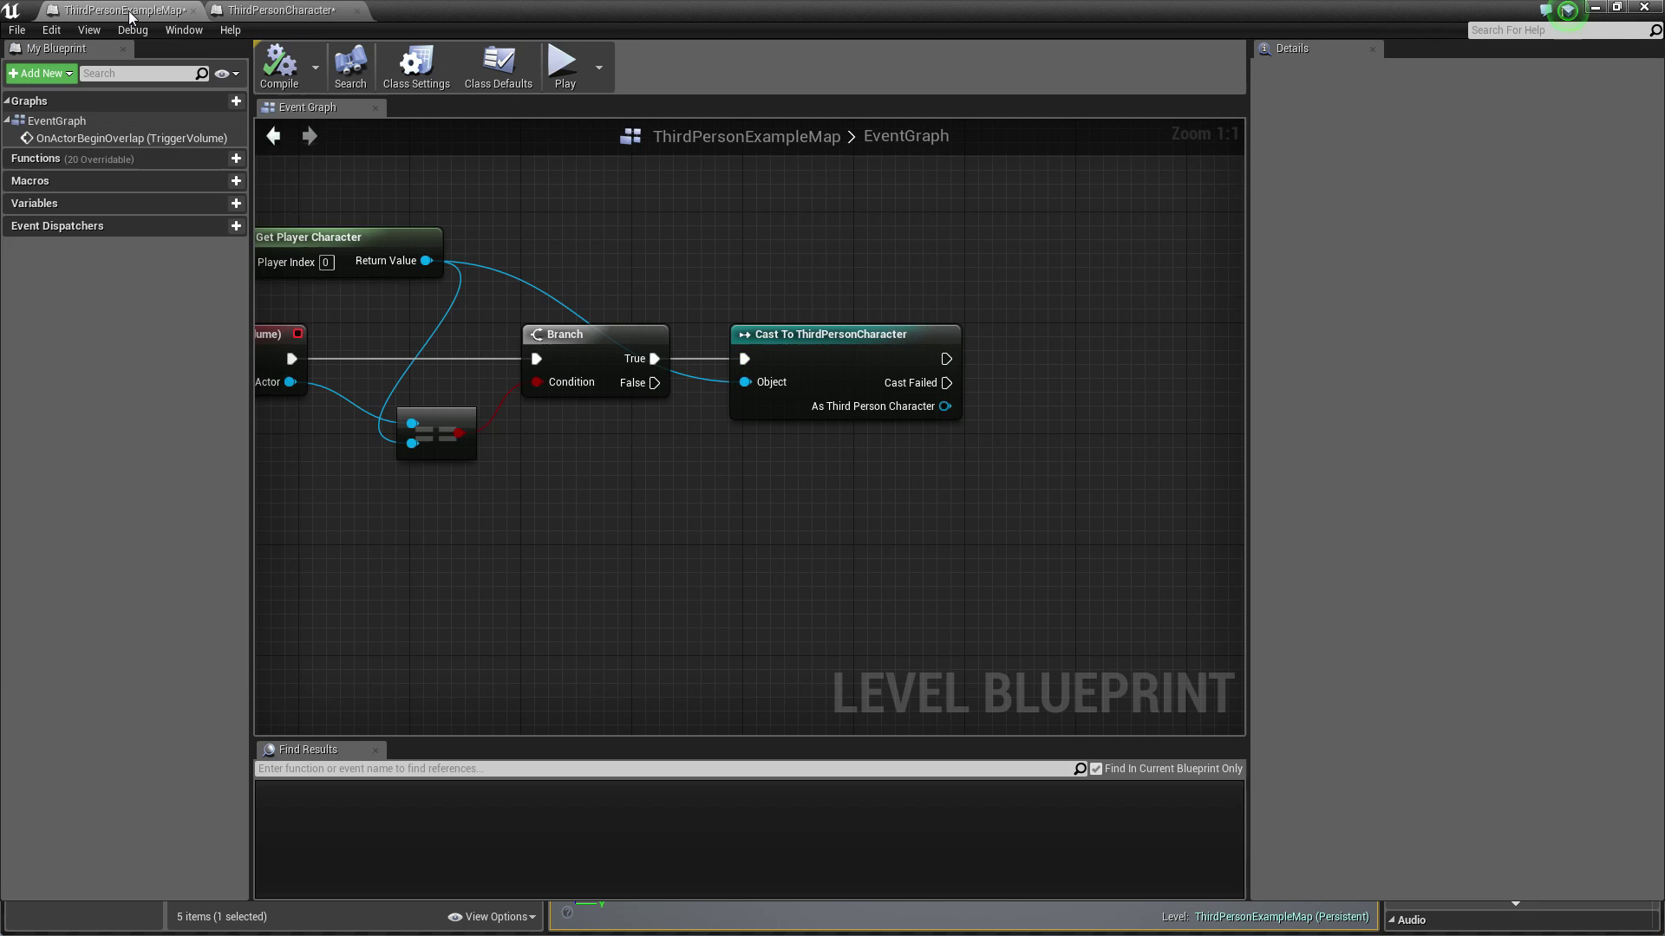
right_click_drag(563, 491, 913, 476)
right_click_drag(1222, 289, 829, 394)
left_click_drag(898, 495, 1008, 468)
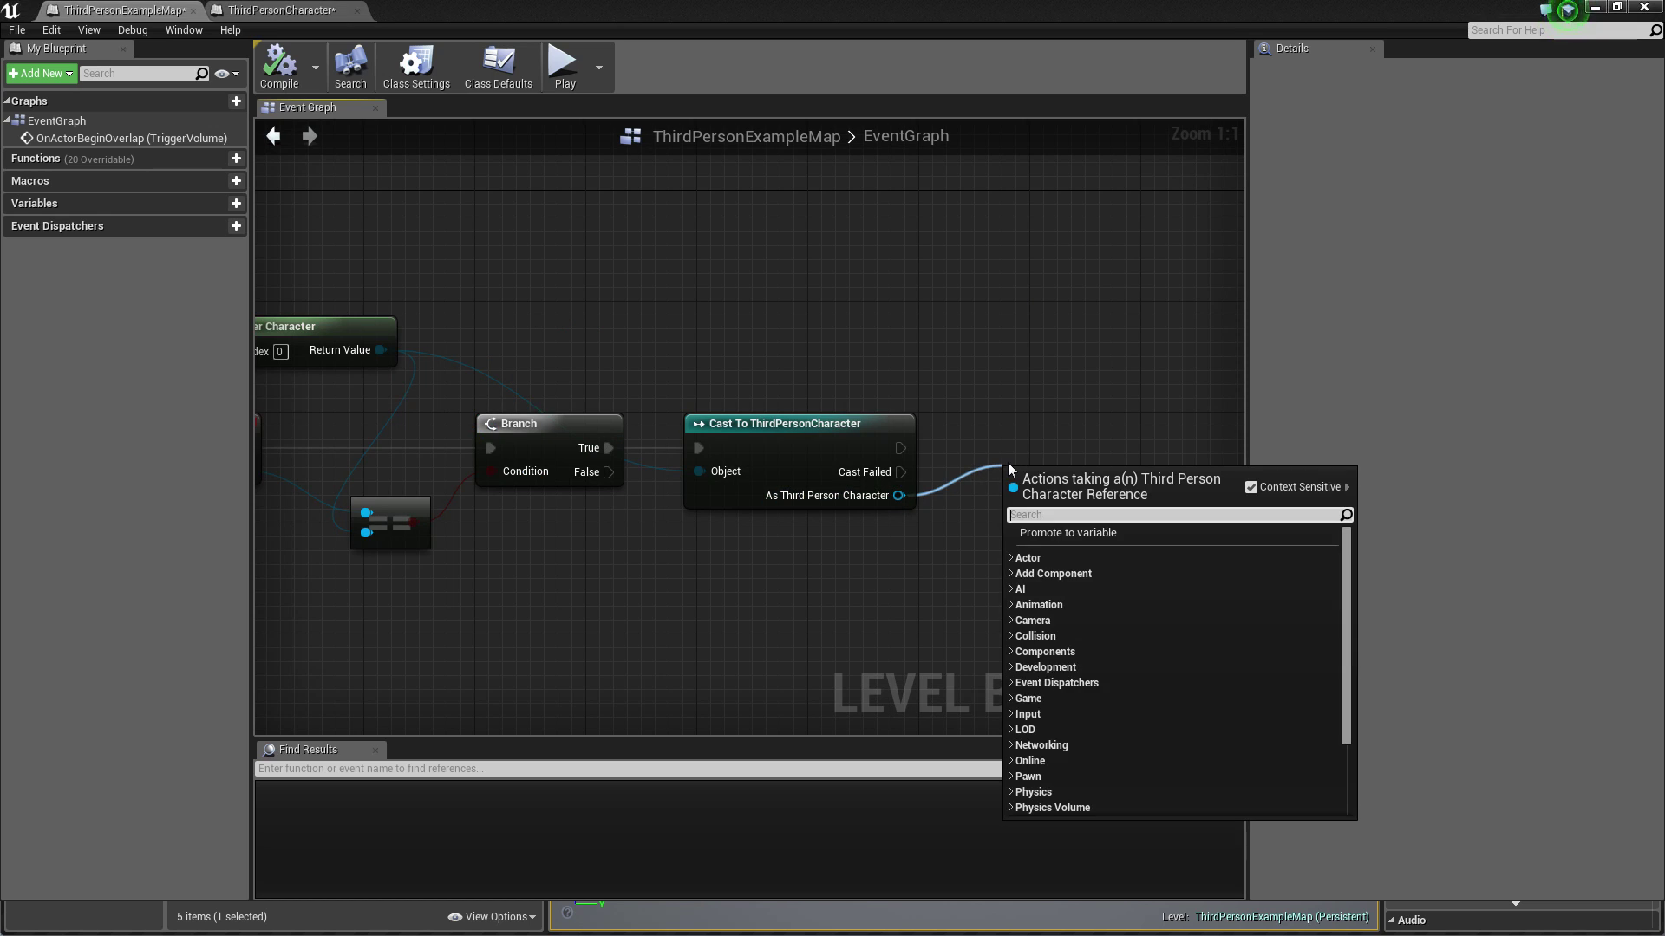
type("is dead")
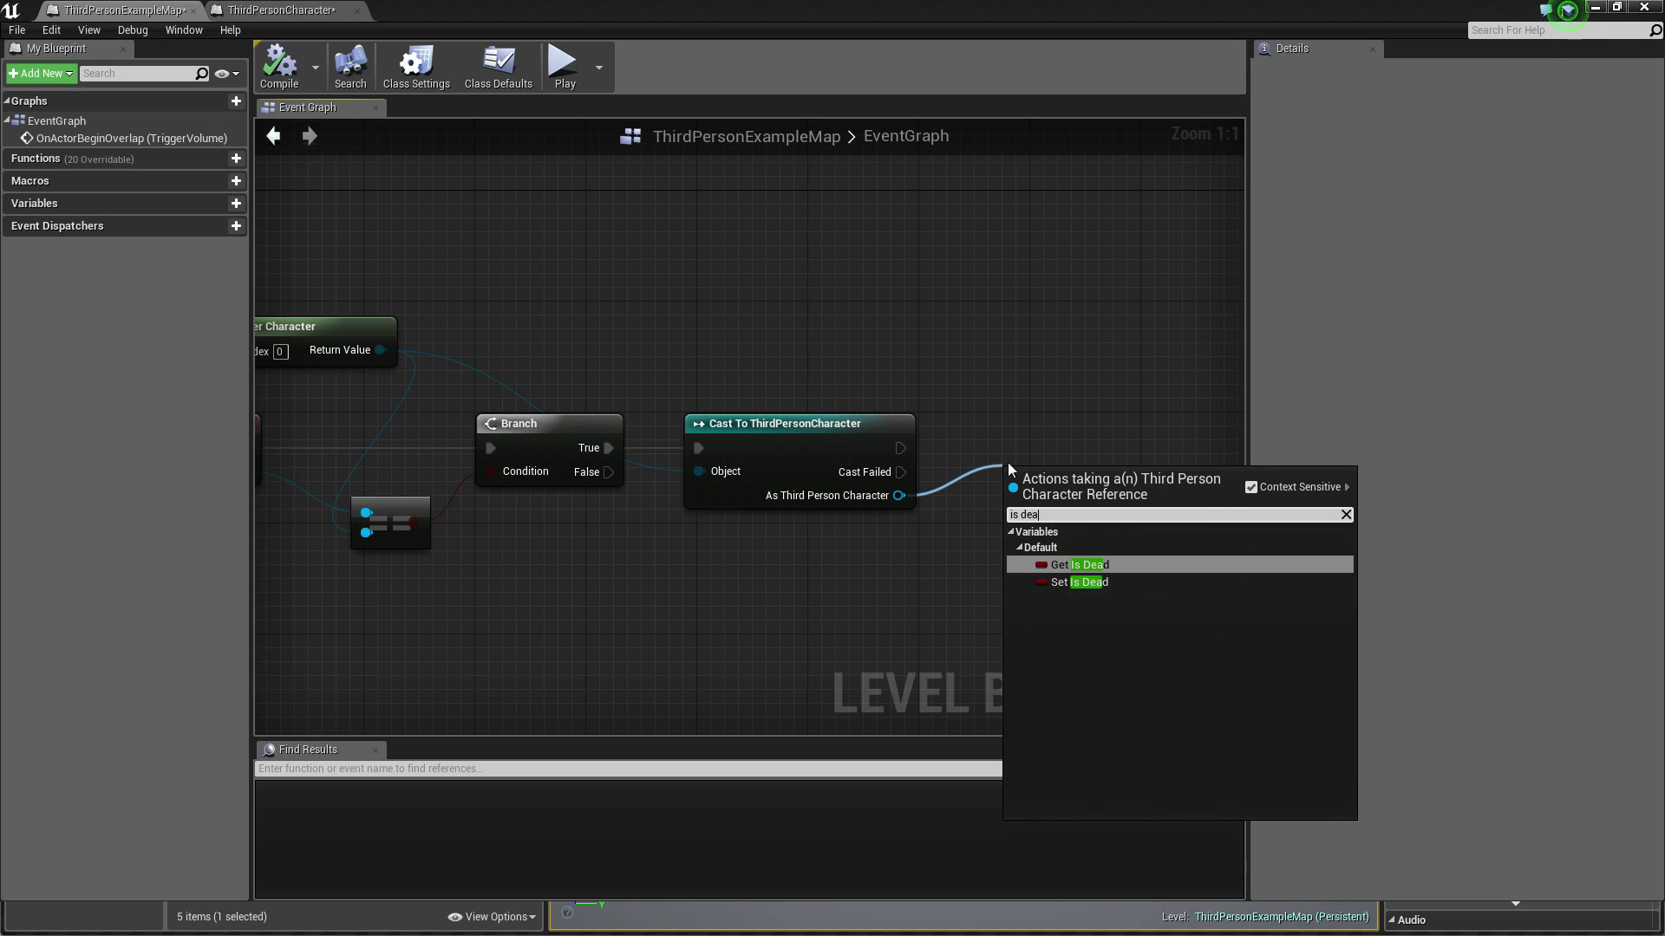
left_click(1075, 583)
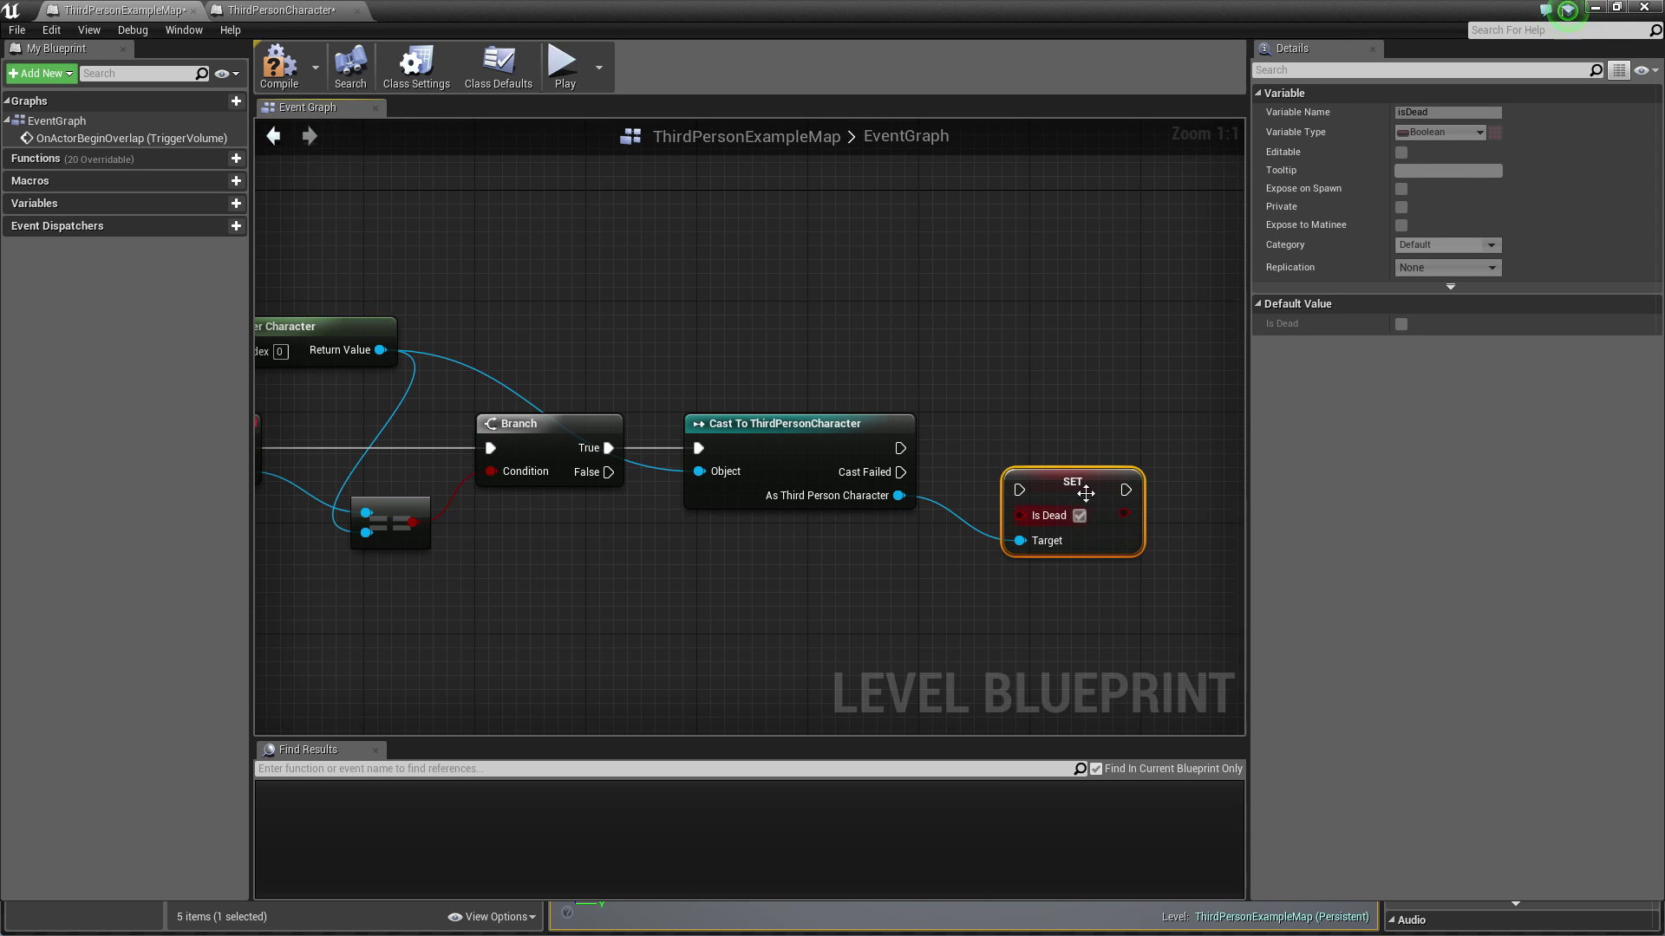
Step: Align the SET Is Dead node beside the cast node, connect their execution pins, and compile
left_click_drag(1084, 483, 1029, 441)
left_click_drag(898, 447, 1028, 440)
left_click(1032, 331)
left_click(280, 69)
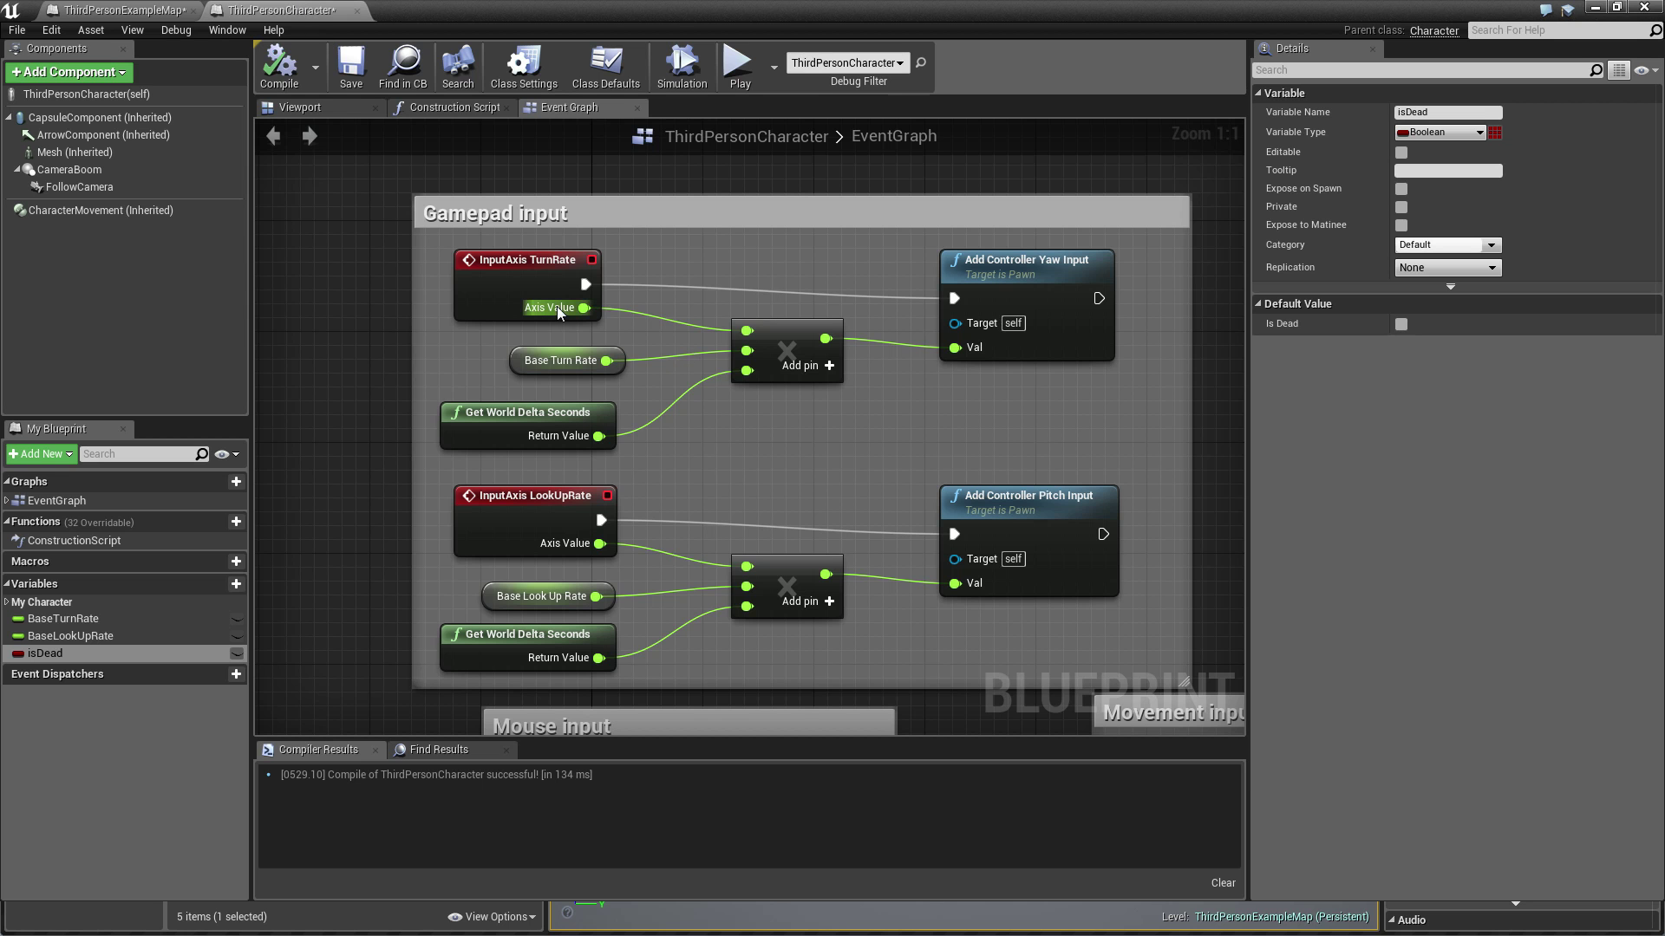
Step: Open ThirdPerson_AnimBP by searching the assets for "animbp" and add a Boolean variable named isDead from its Event Graph
key("ctrl+p")
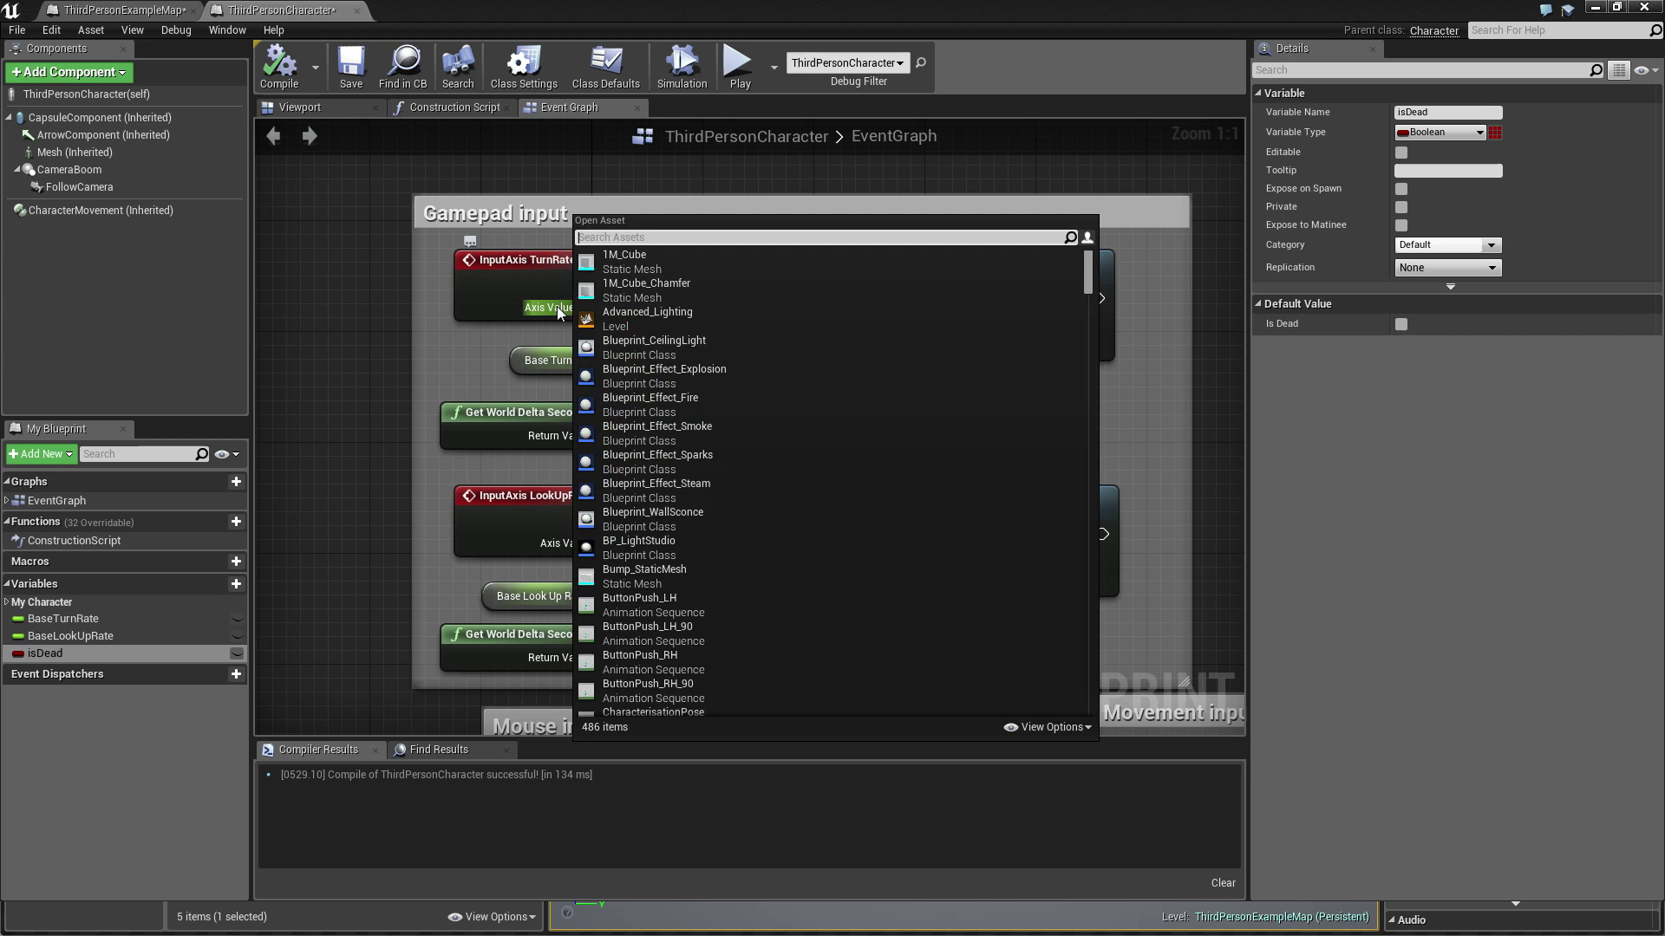
type("animbp")
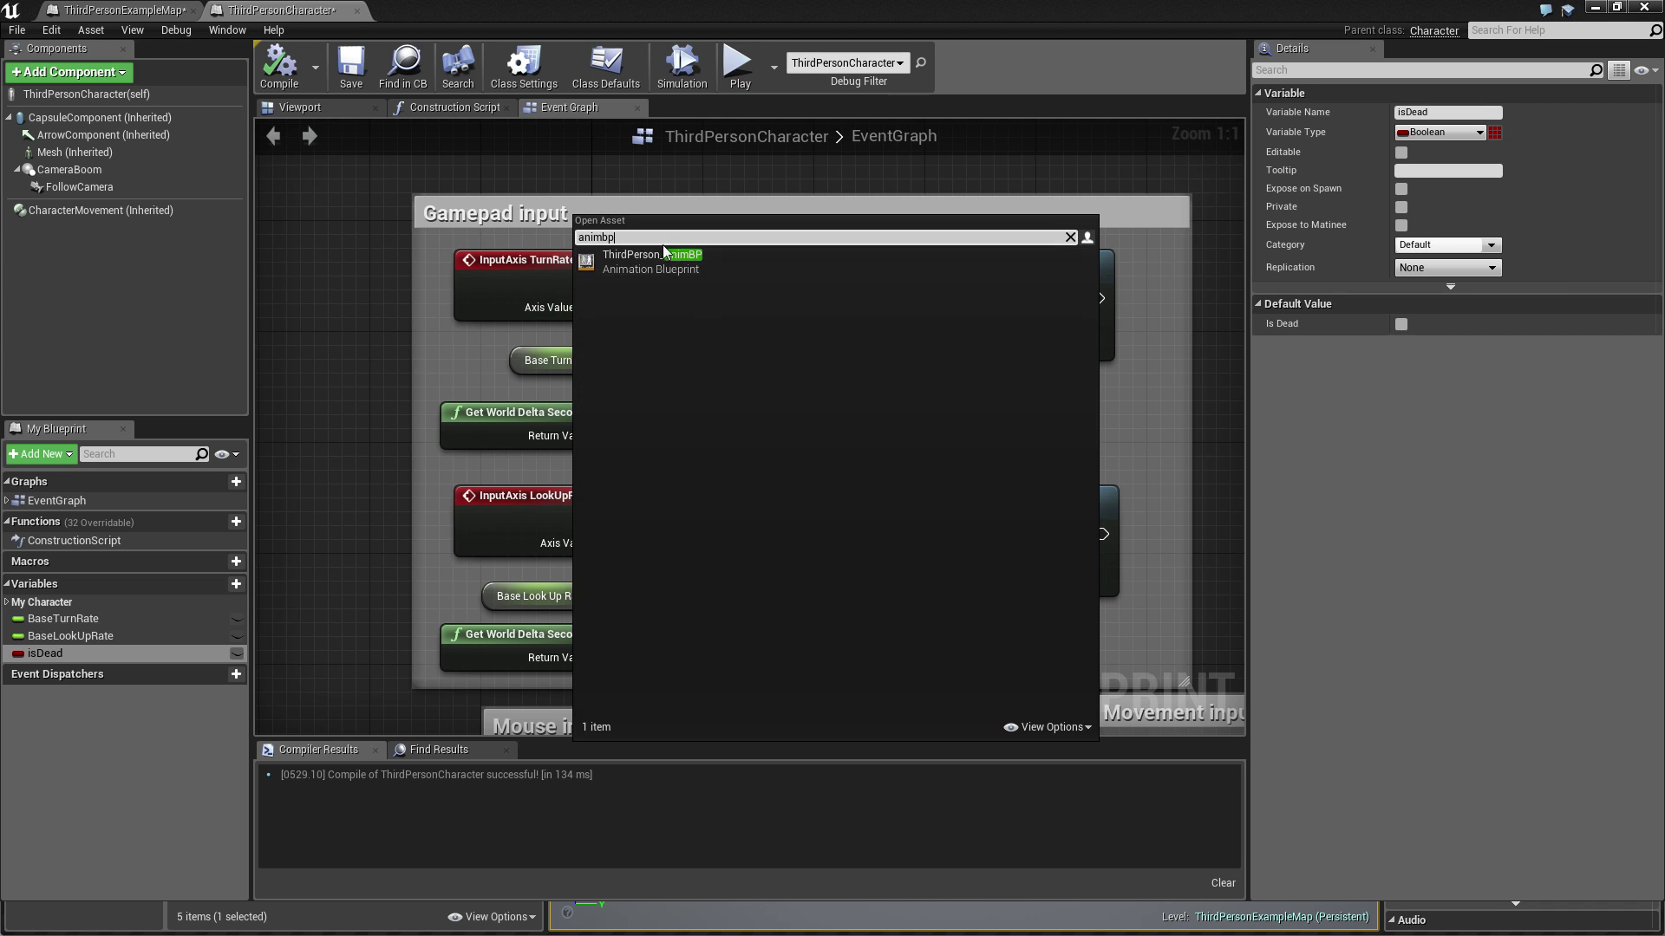
double_click(657, 254)
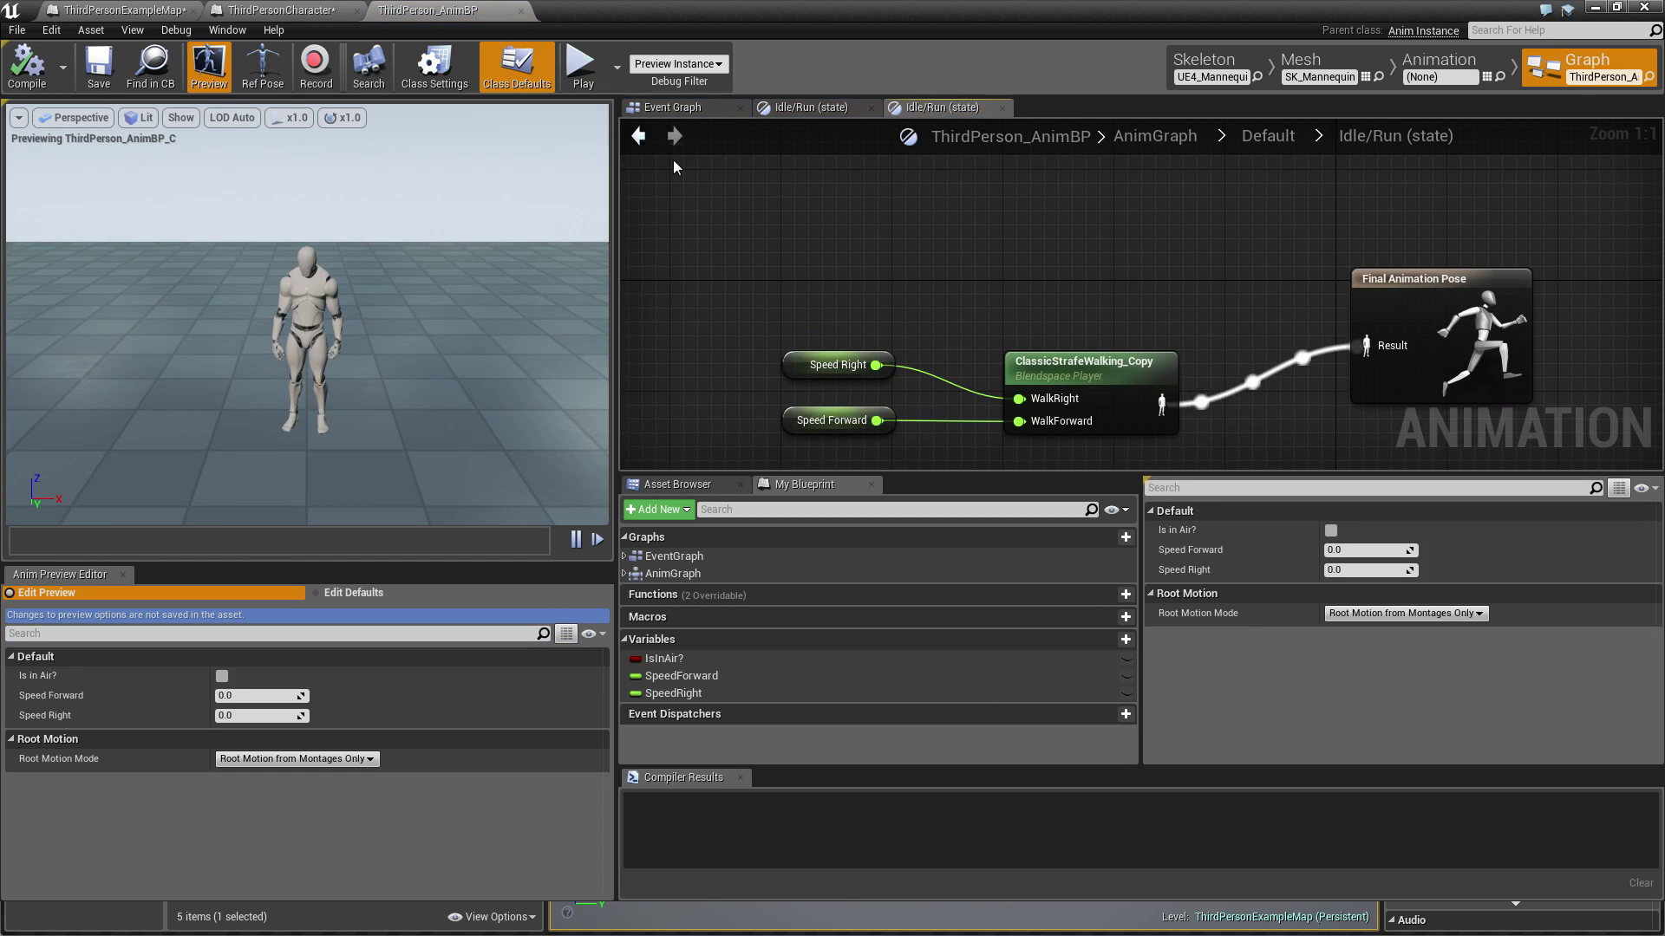
left_click(679, 109)
left_click(1125, 639)
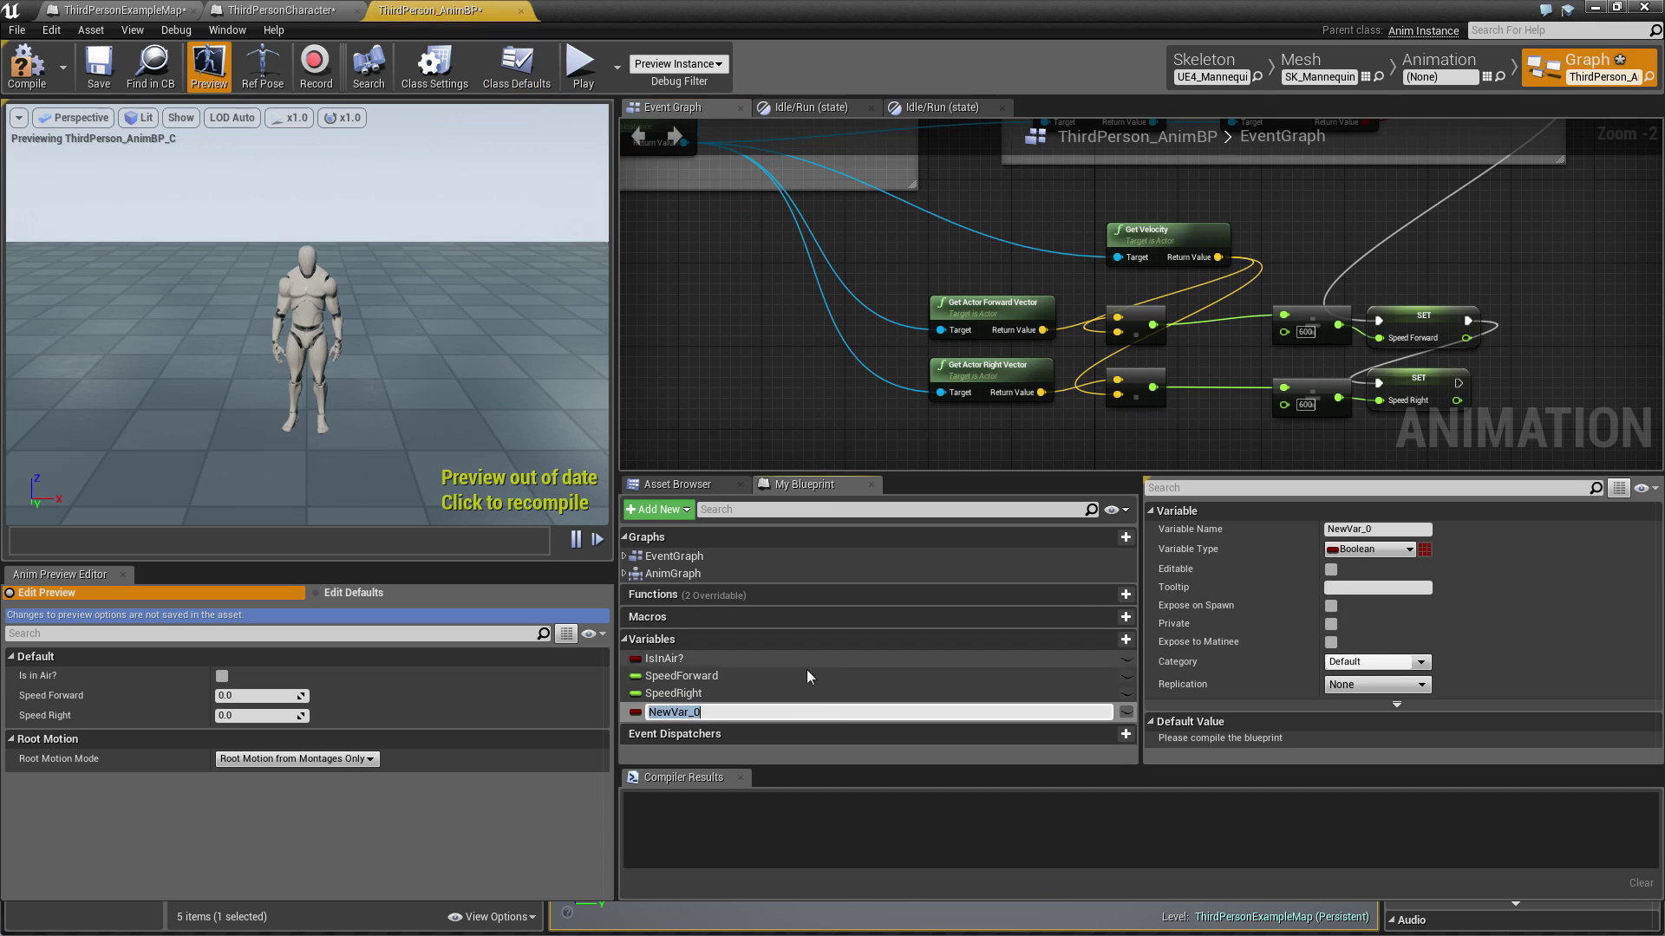
type("isDead")
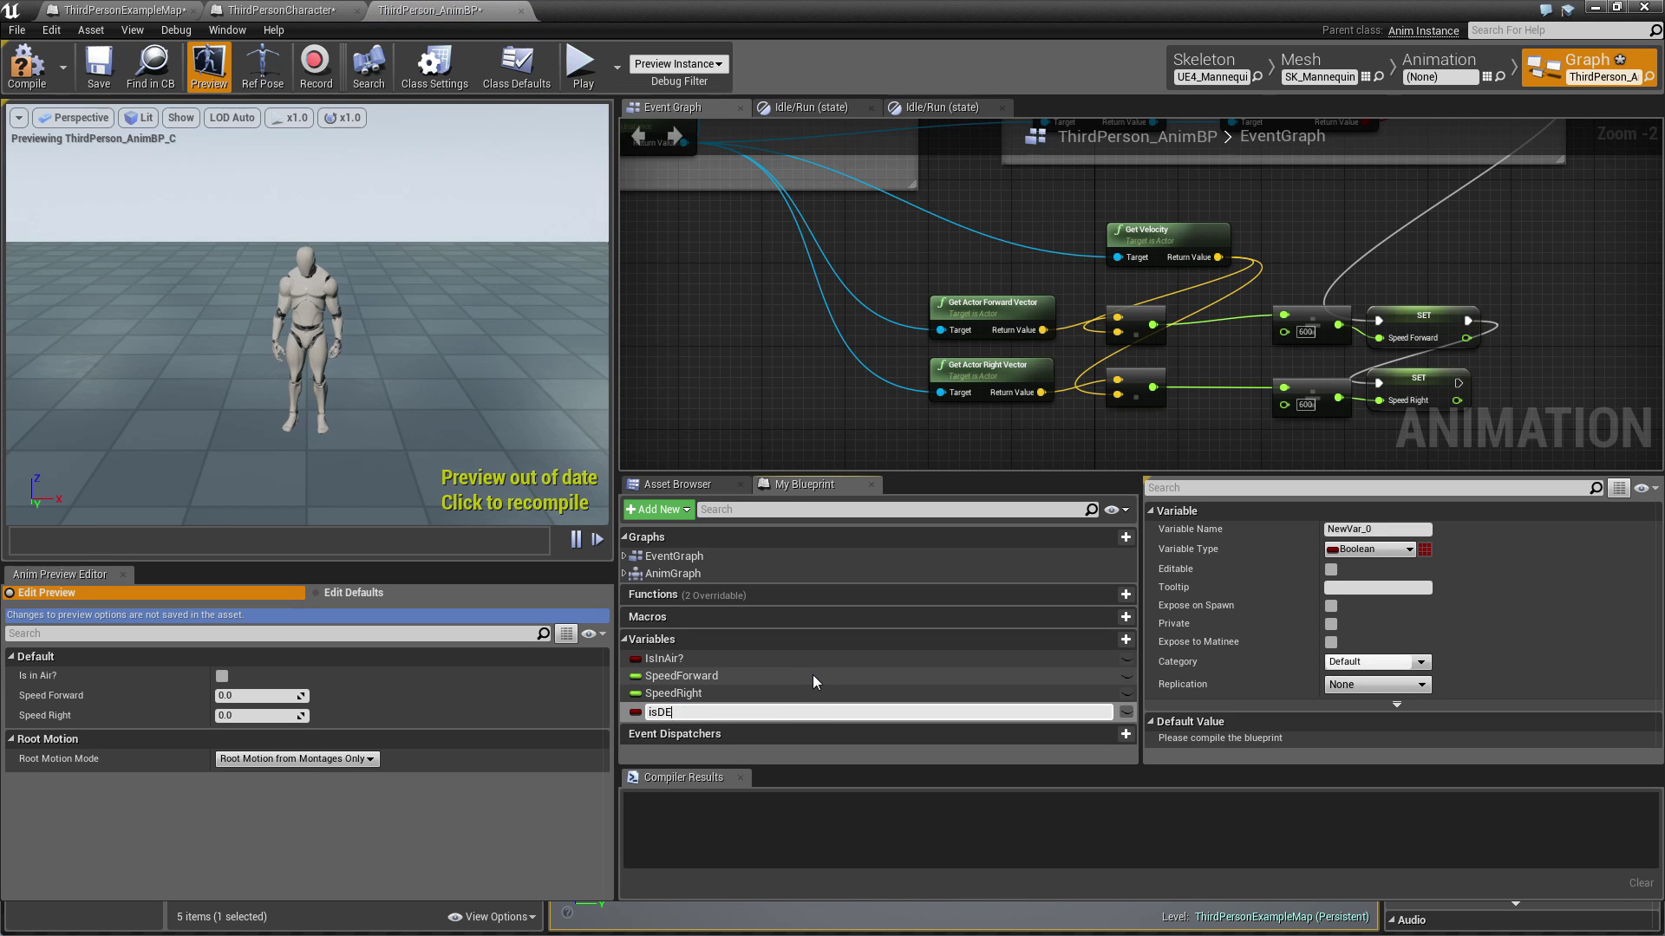
key("Return")
Step: Add a Cast To ThirdPersonCharacter node from Try Get Pawn Owner's Return Value and run it after the SET Speed Right node
scroll(1110, 385, "down", 3)
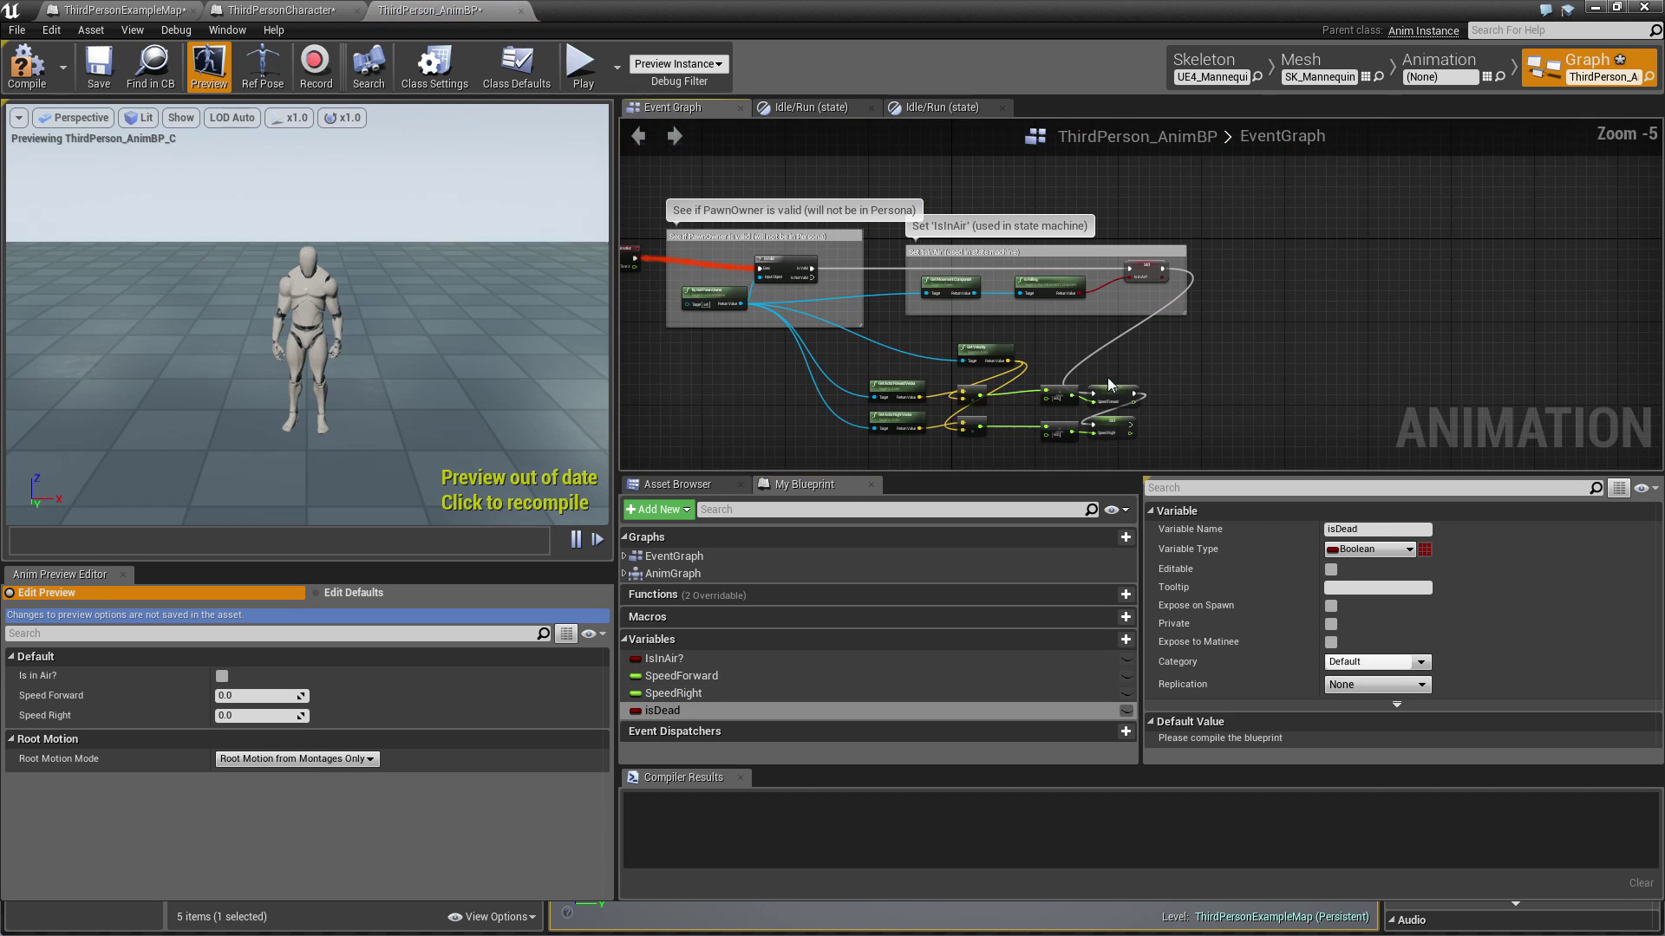
scroll(818, 303, "up", 3)
left_click_drag(1006, 318, 1249, 415)
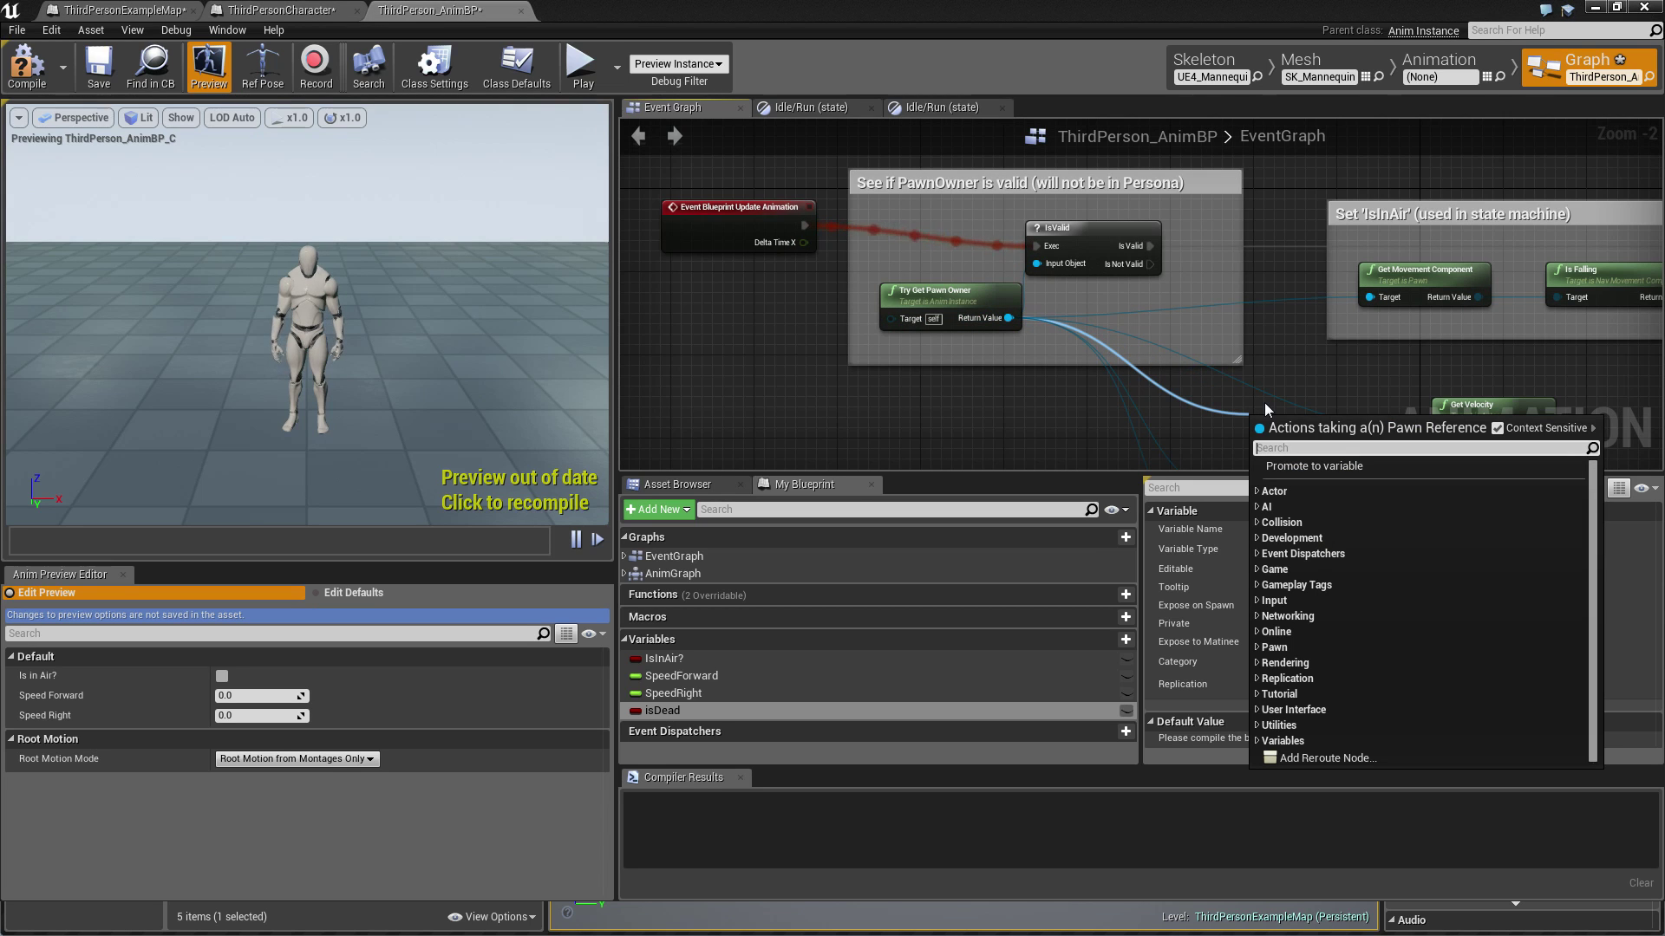
type("cast")
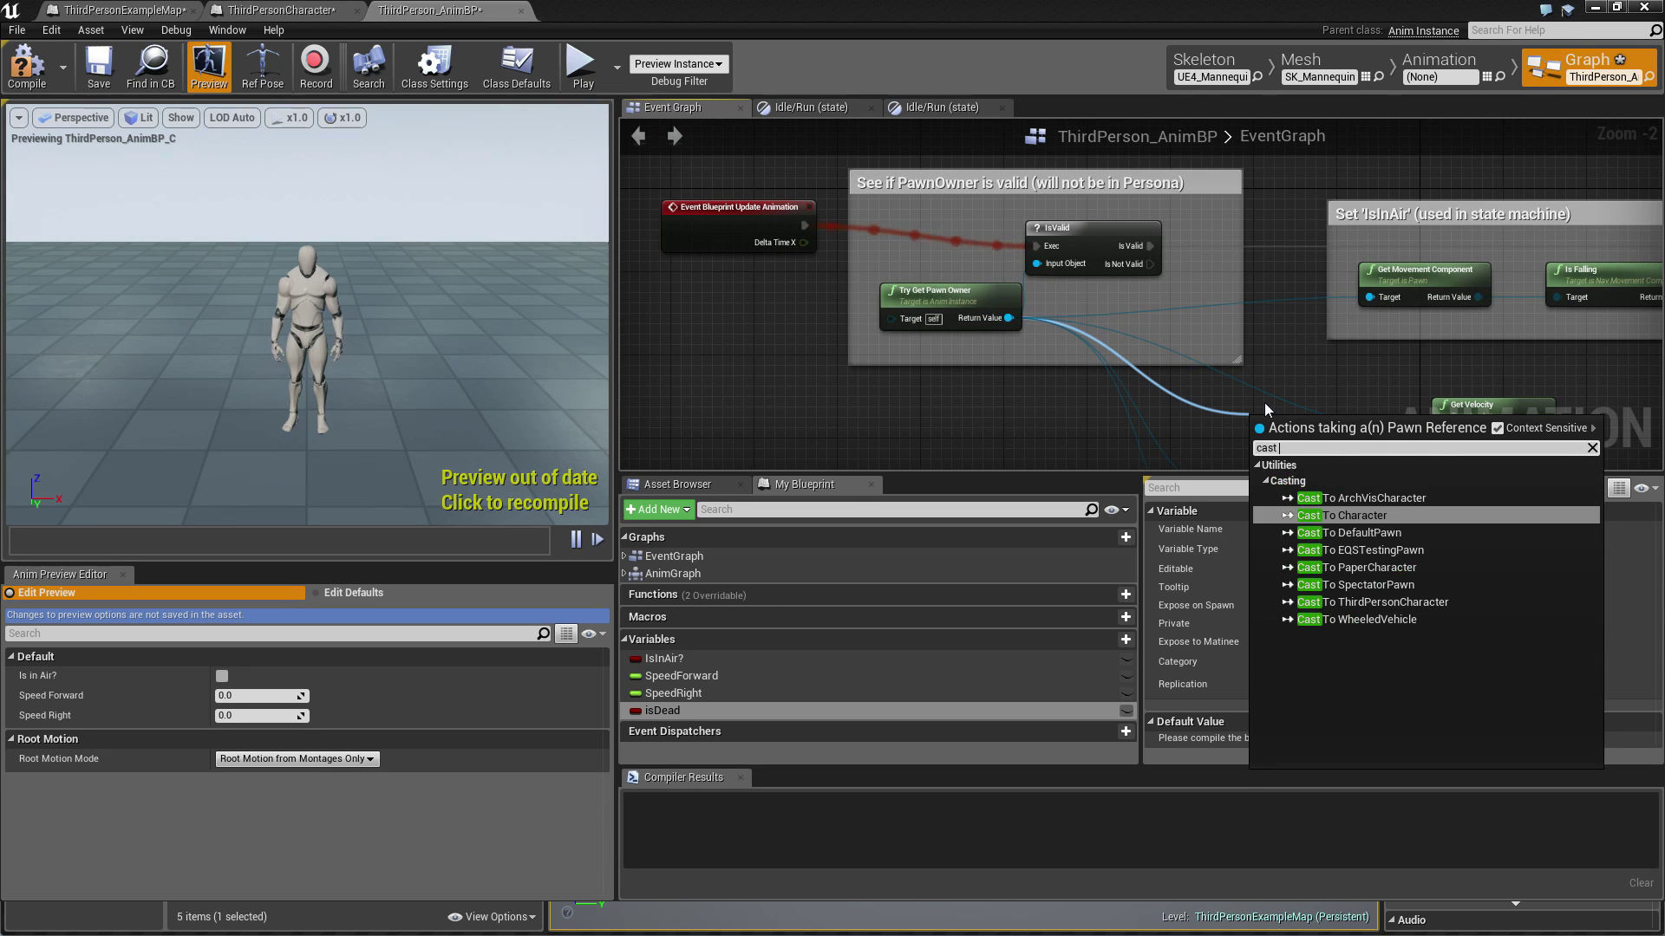
left_click(1441, 602)
right_click_drag(1286, 409, 859, 367)
left_click_drag(948, 405, 1561, 361)
right_click_drag(1488, 360, 1090, 289)
left_click_drag(1150, 310, 1108, 459)
right_click_drag(1146, 368, 1141, 299)
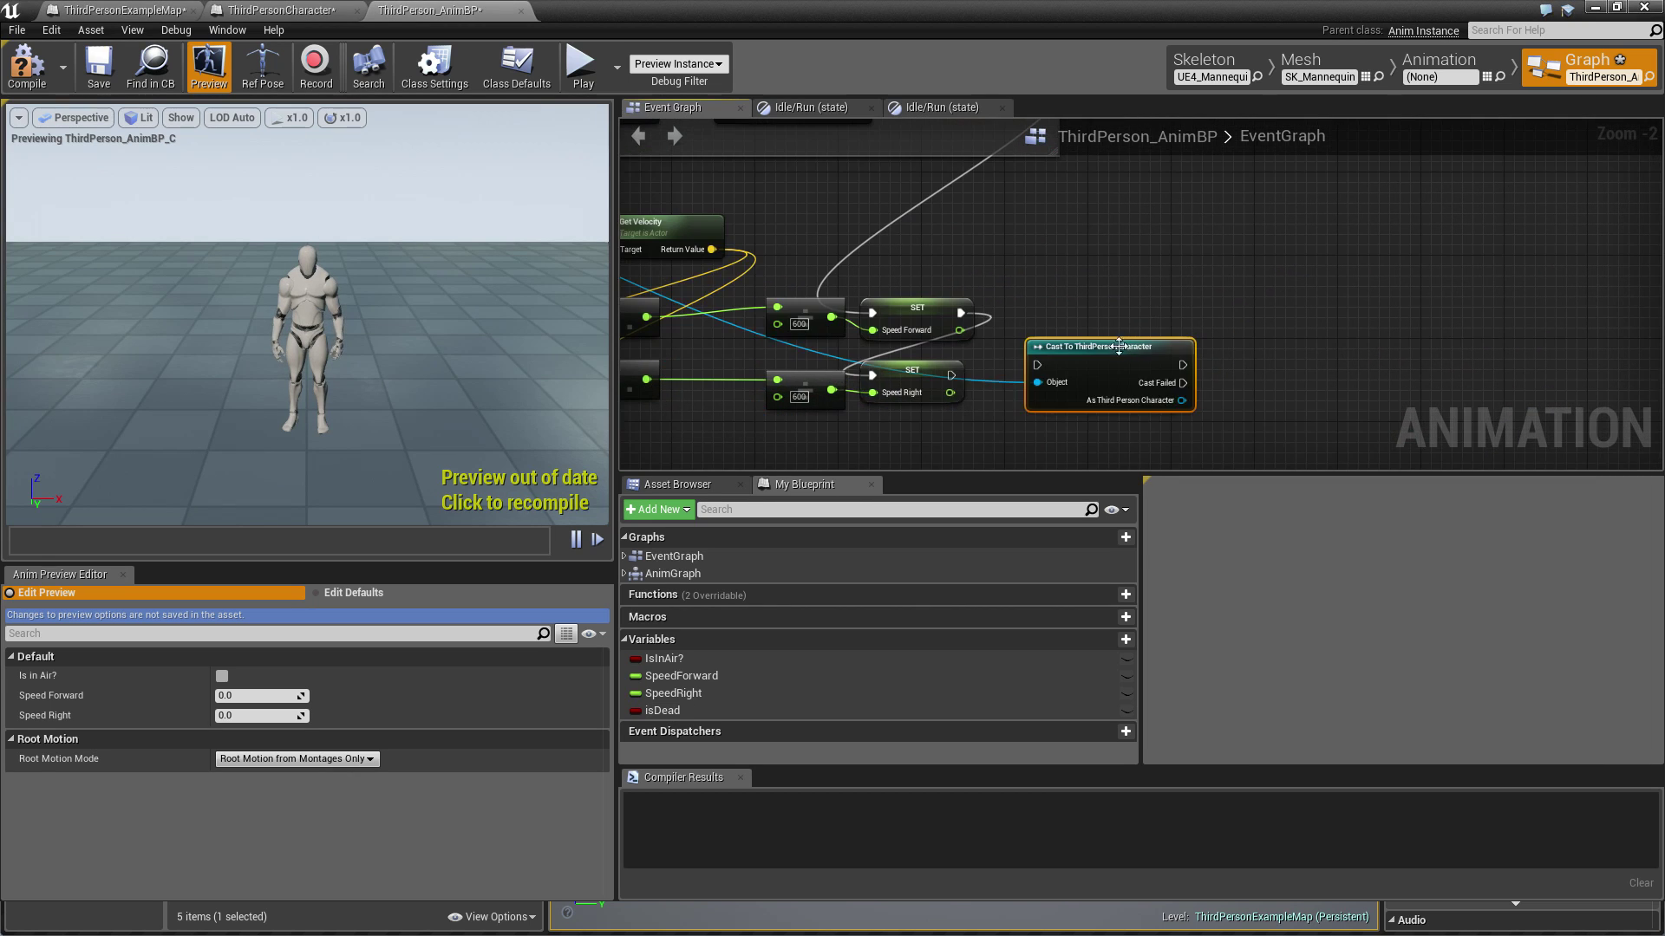
left_click_drag(1122, 346, 1113, 368)
left_click_drag(961, 373, 1056, 371)
Step: Set the animation blueprint's isDead from the cast character's Is Dead value after the cast, then compile and save
left_click_drag(662, 710, 1286, 460, "alt")
left_click_drag(1150, 410, 1211, 410)
type("get isdead")
key("Return")
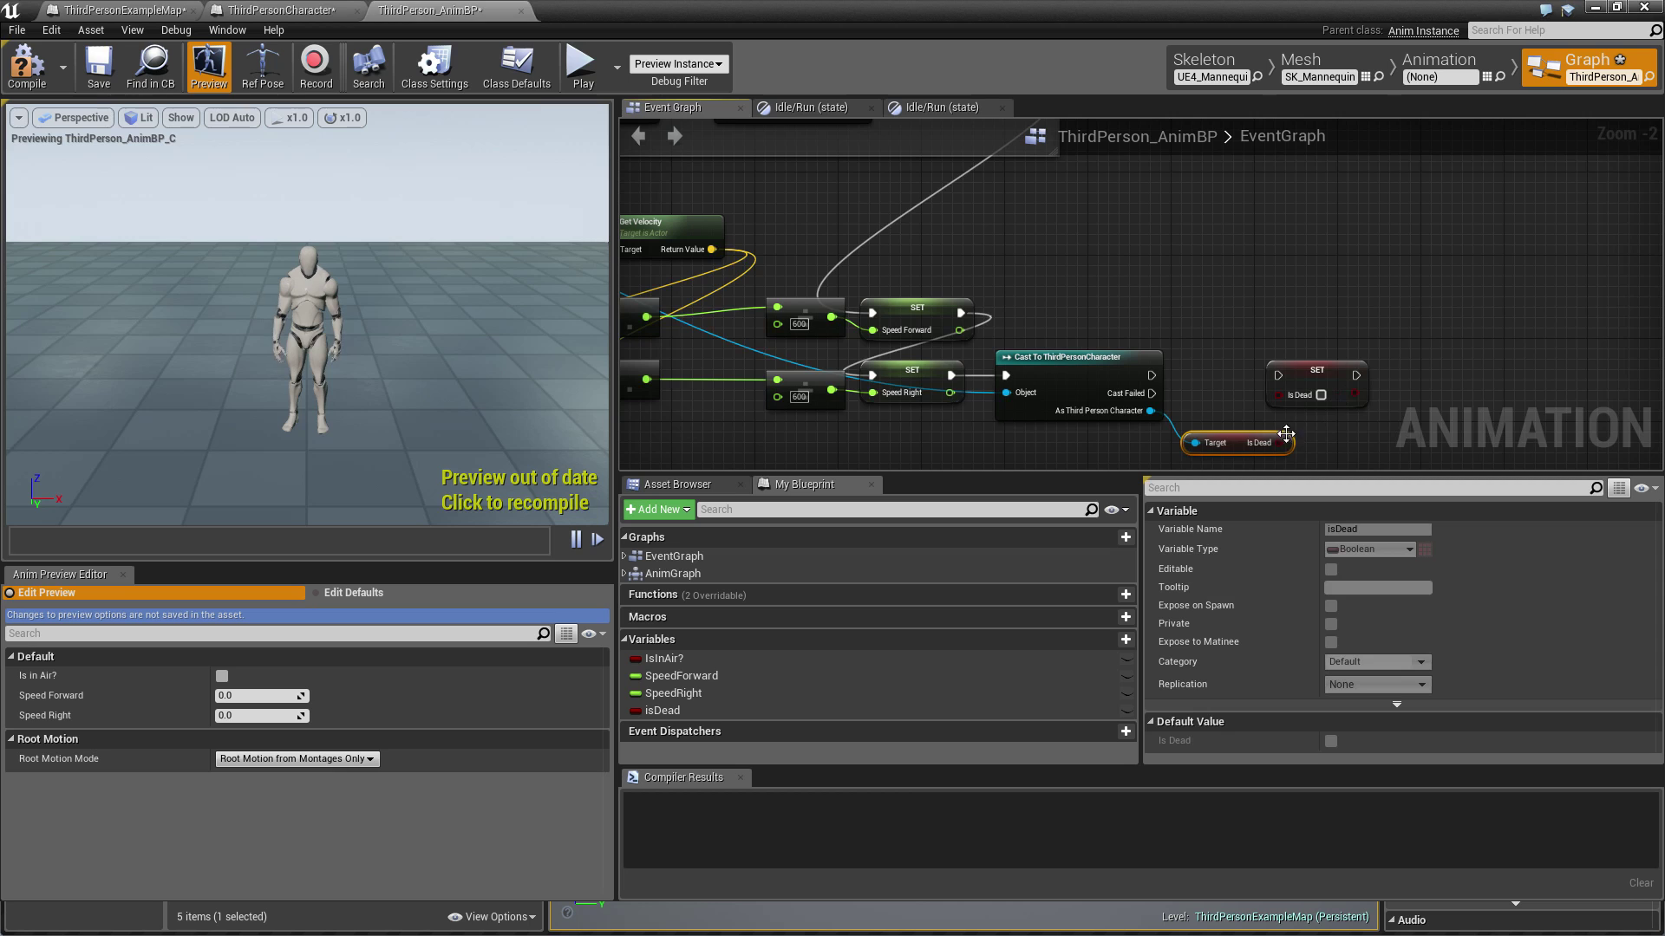
left_click_drag(1278, 443, 1278, 394)
left_click_drag(1152, 376, 1331, 387)
left_click(27, 65)
left_click(99, 65)
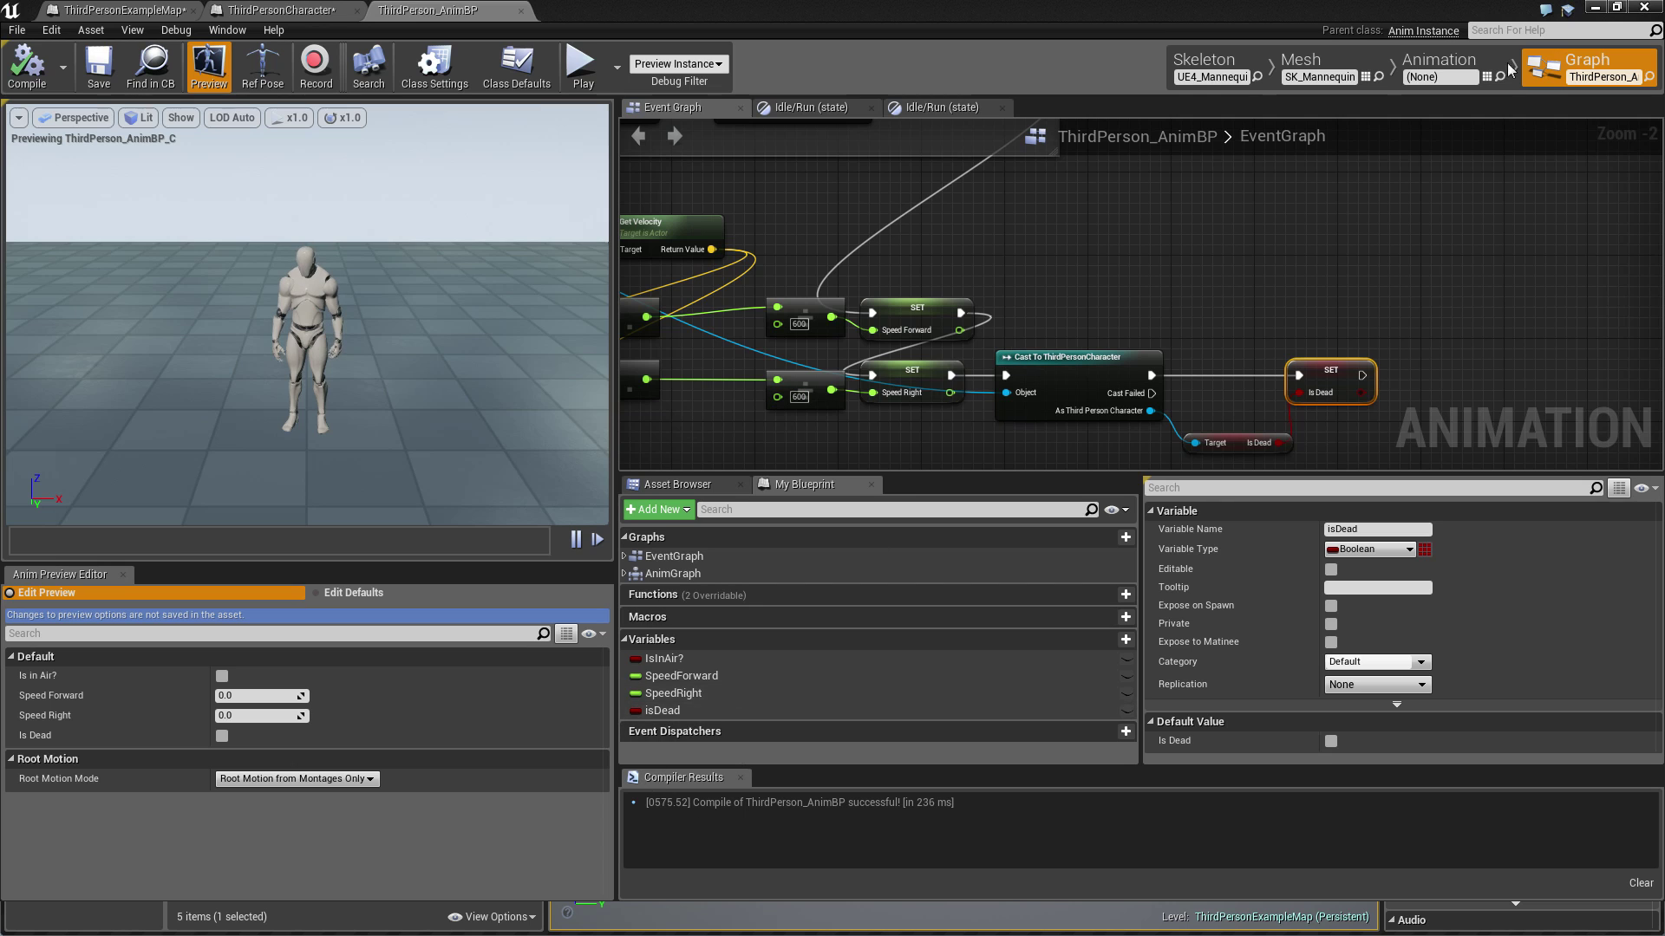
Step: Open the Default state machine inside the AnimGraph of ThirdPerson_AnimBP
left_click(338, 10)
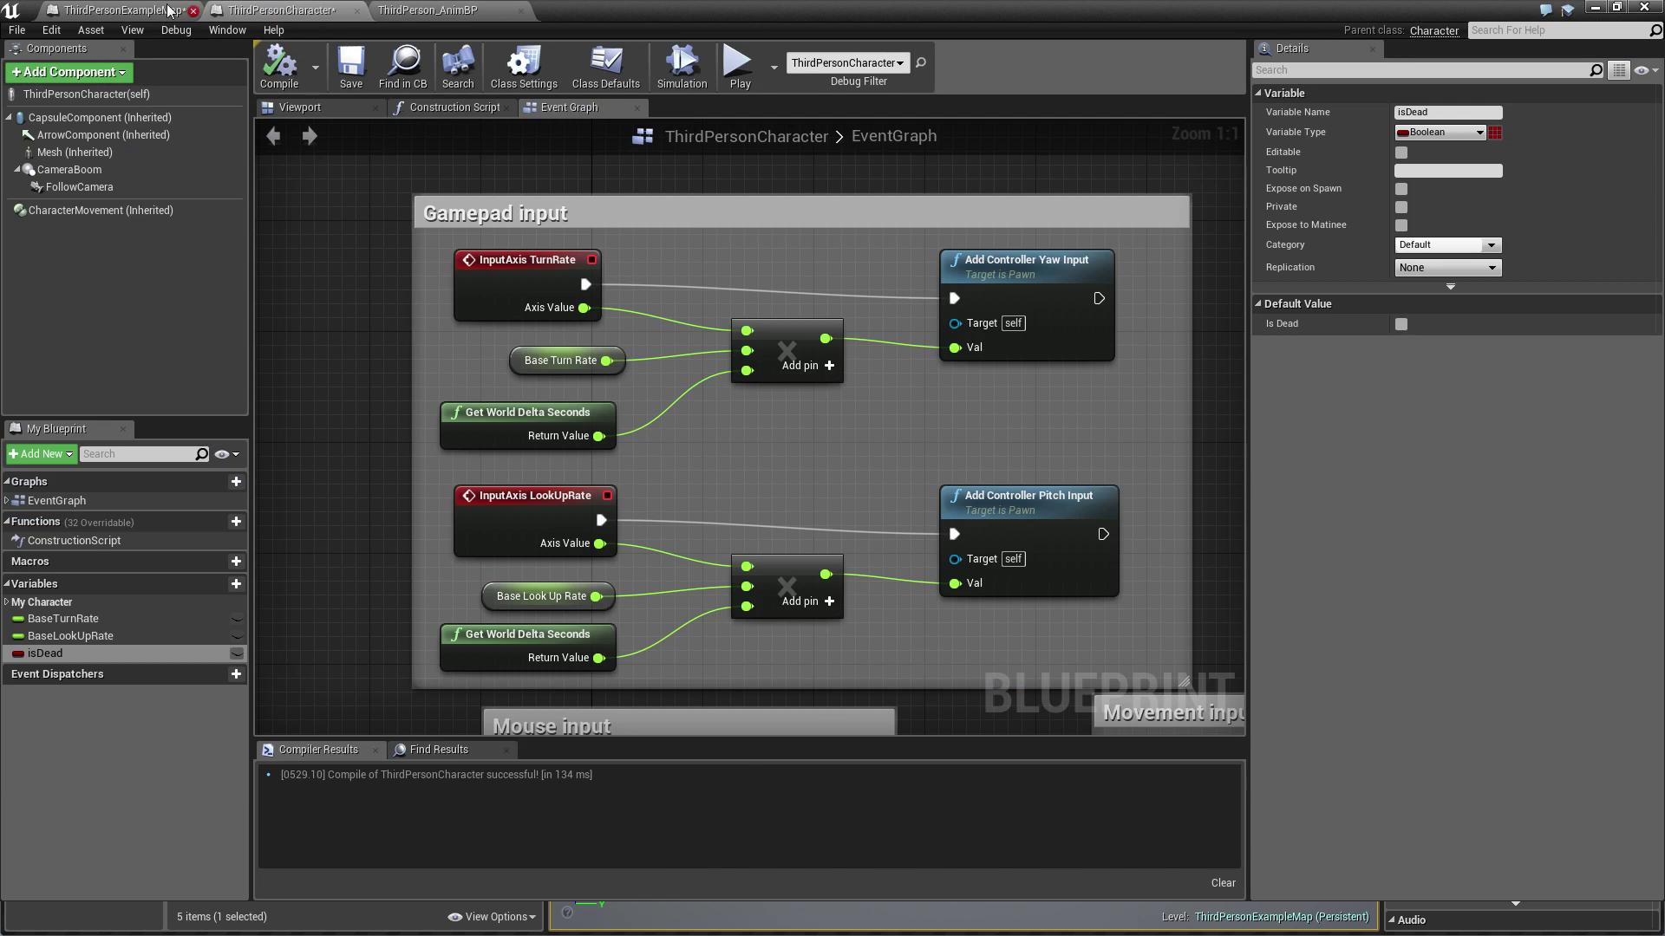
left_click(460, 11)
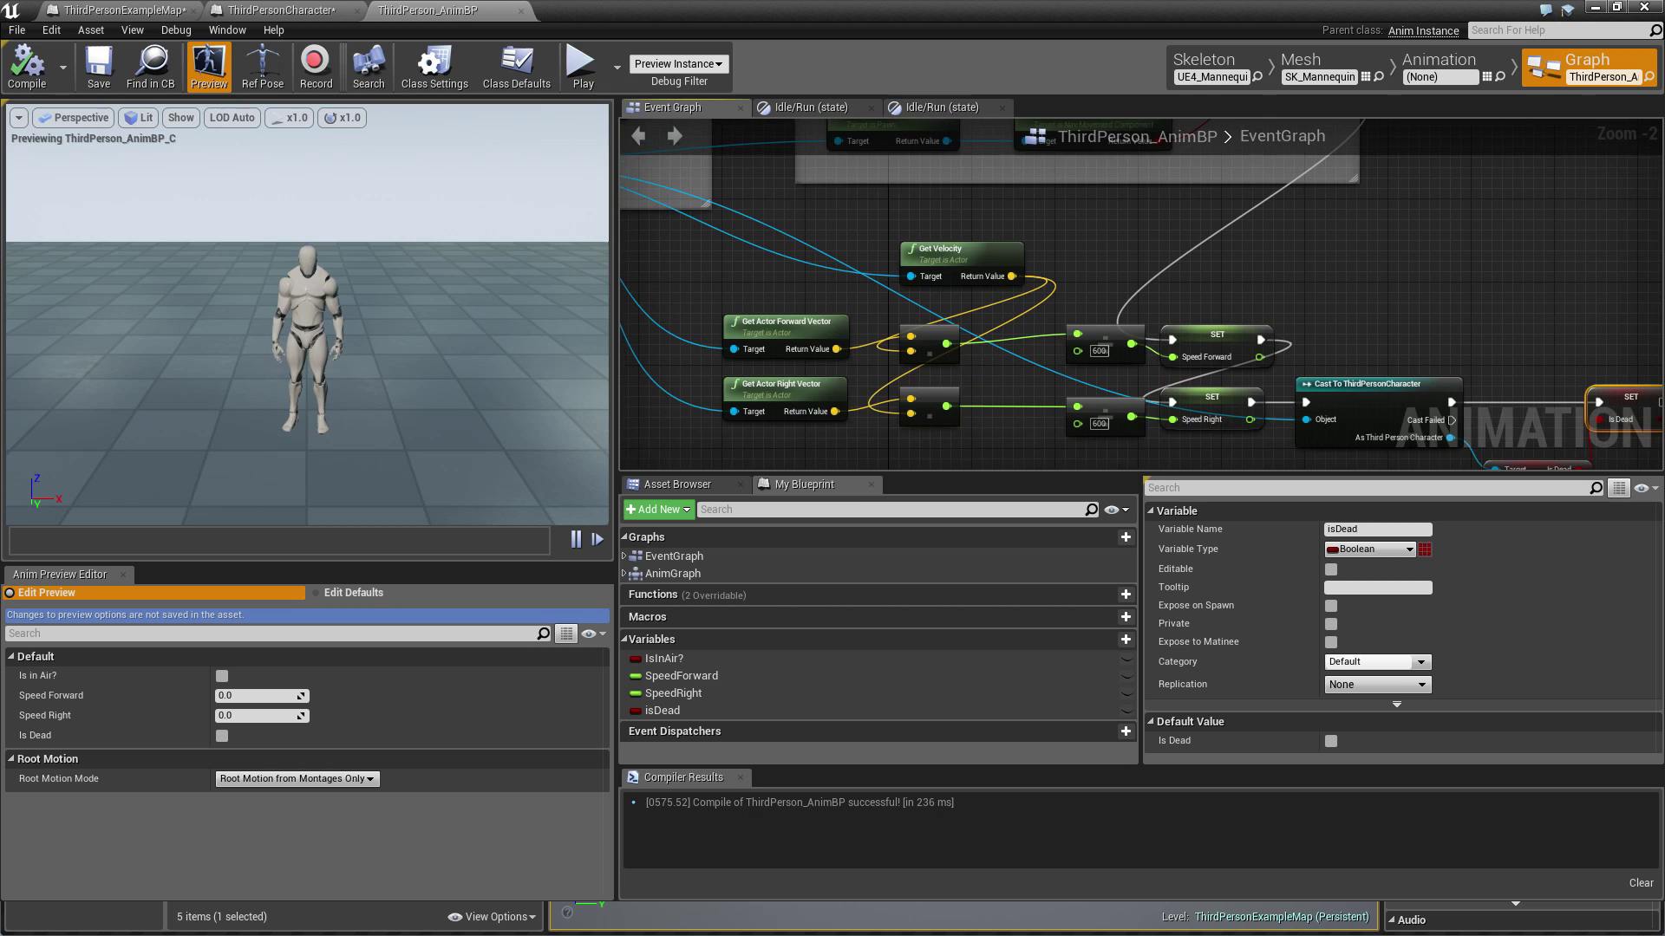
double_click(657, 574)
double_click(1036, 334)
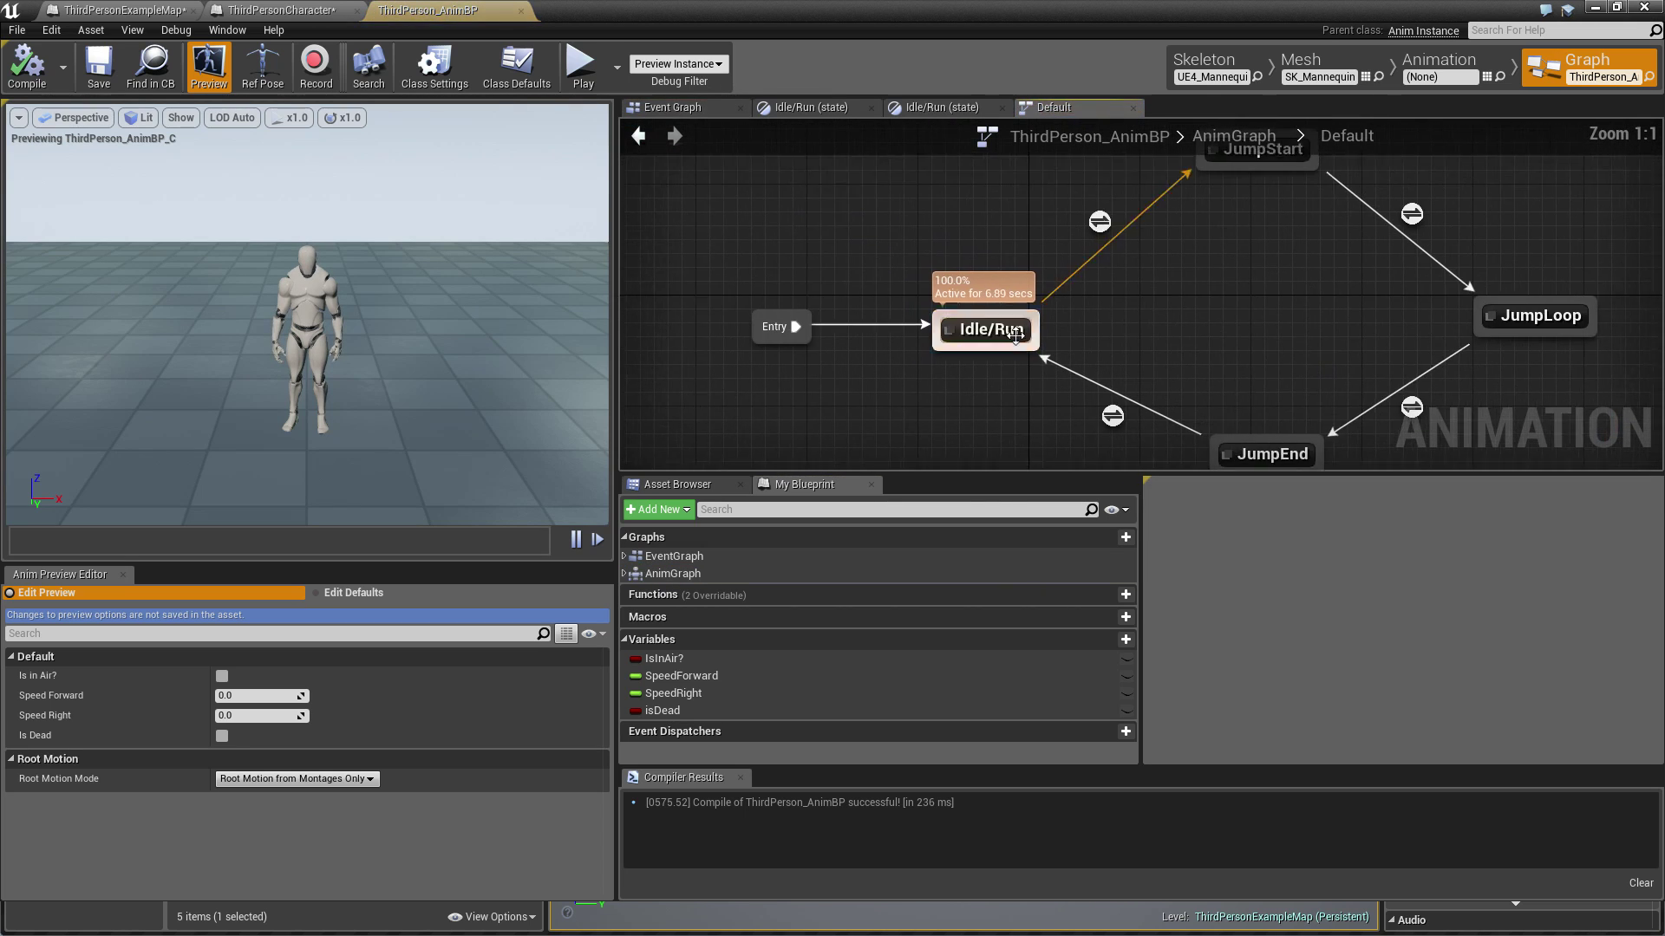
Step: Add a new state named Death above Idle/Run in the Default state machine
right_click_drag(849, 258, 981, 269)
right_click(986, 269)
left_click(1028, 330)
type("ius")
key("BackSpace")
key("BackSpace")
key("BackSpace")
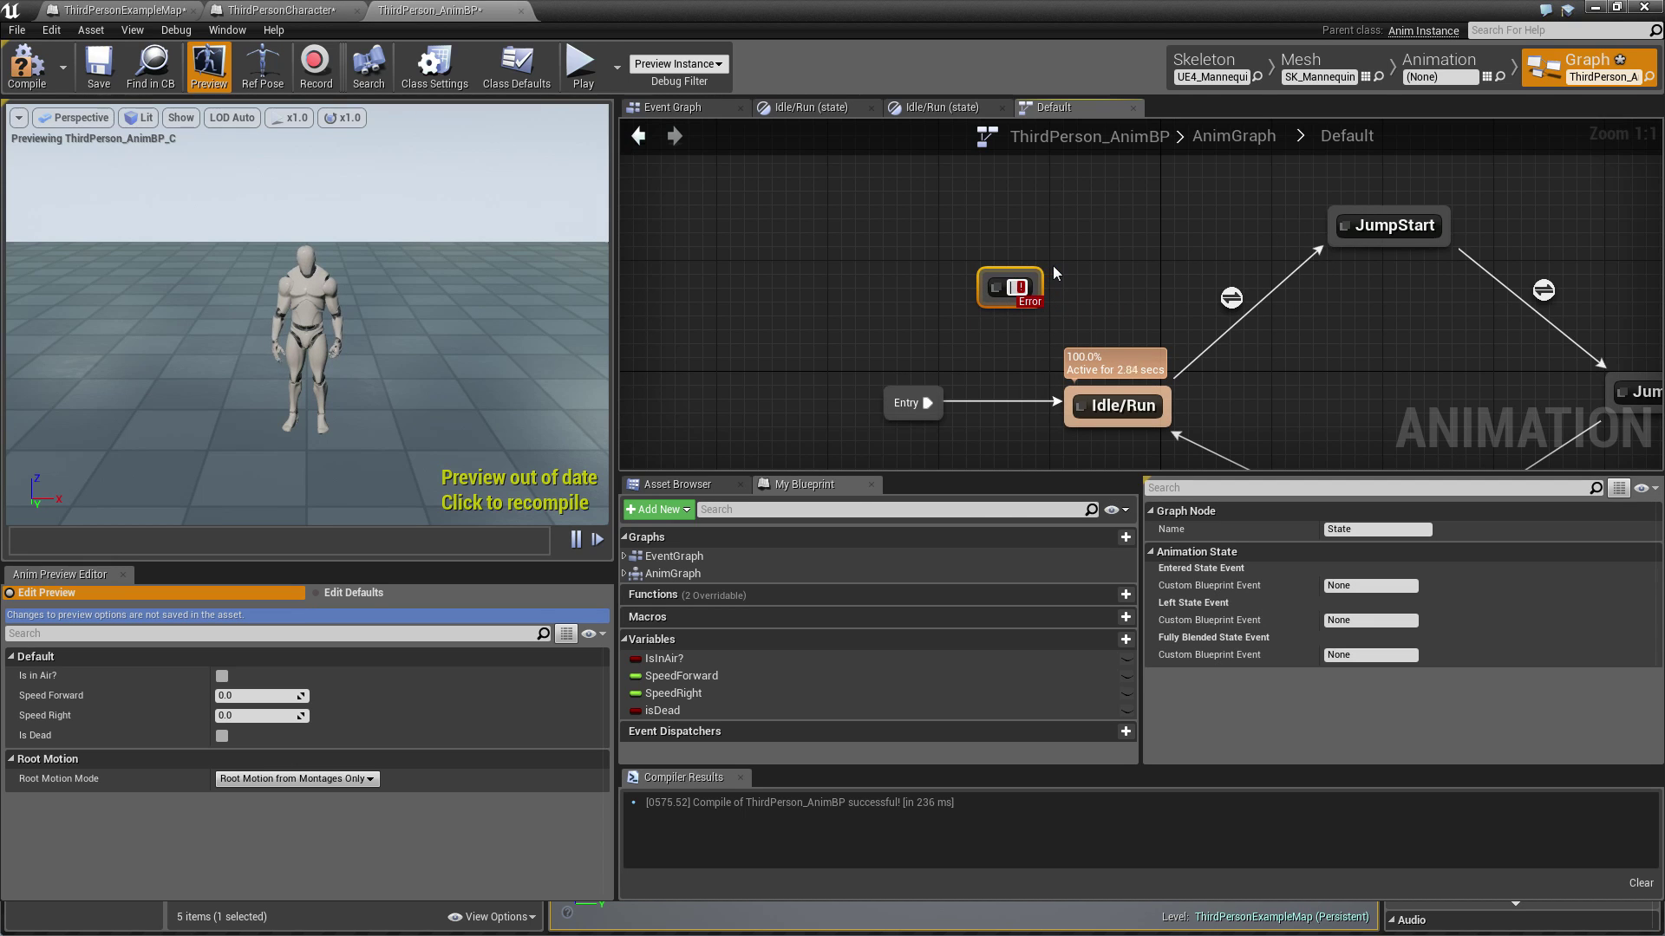
type("Death")
key("Return")
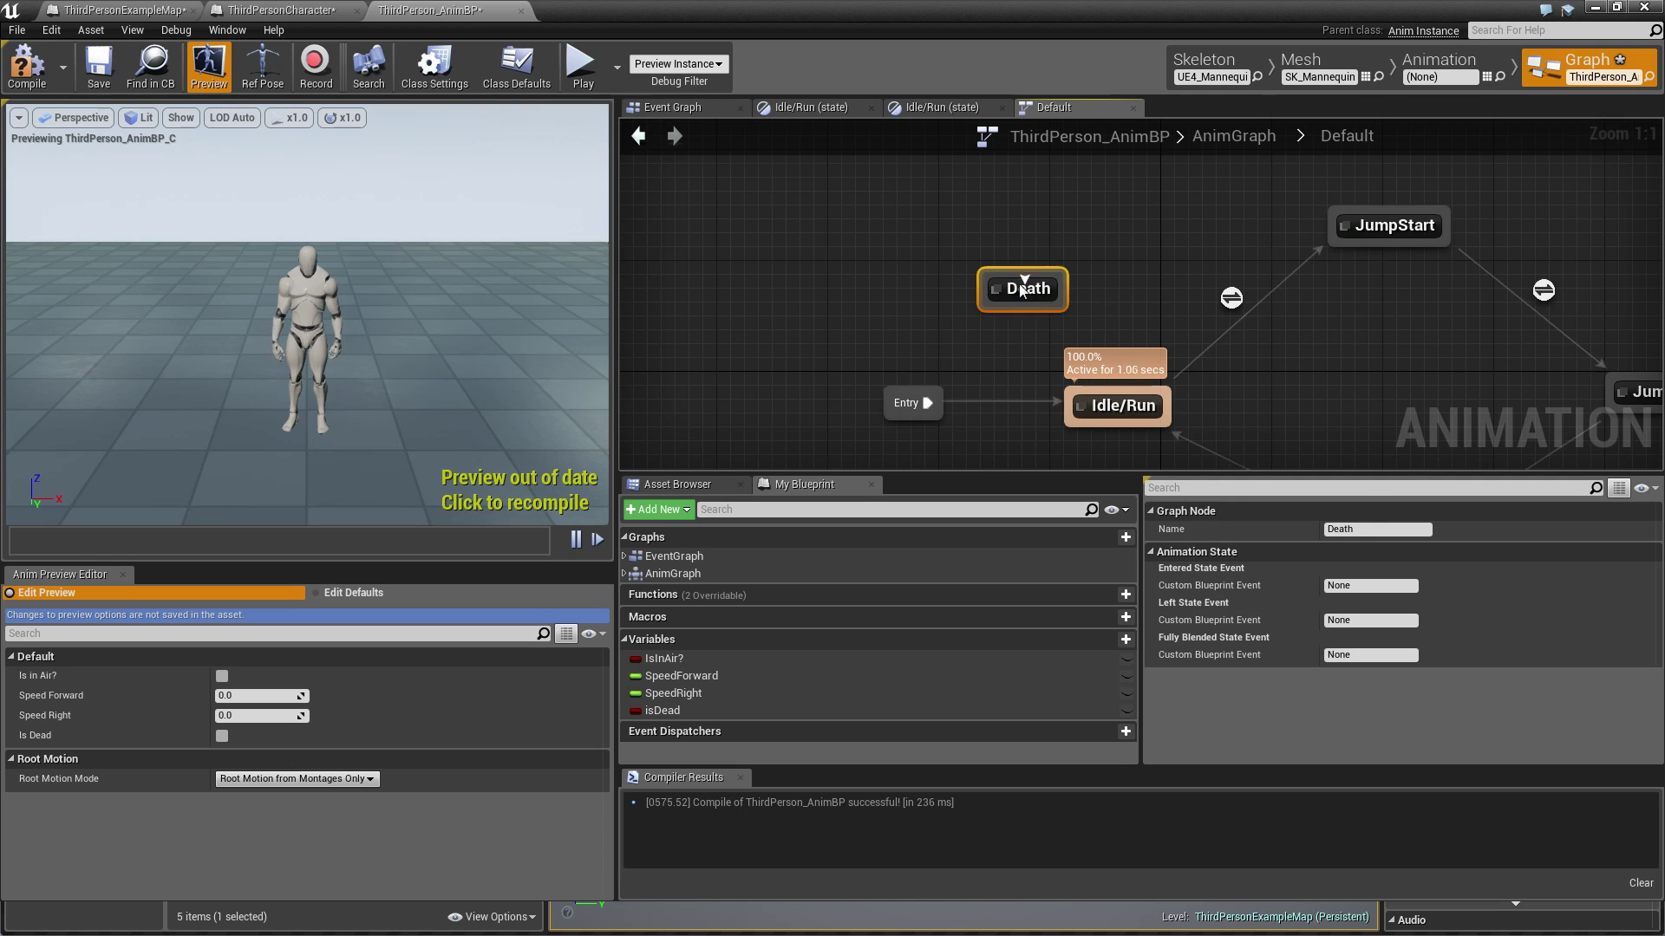
Step: Move the Death state away from Idle/Run and create transitions between the two states in both directions
left_click_drag(1020, 285, 992, 242)
left_click(1070, 190)
left_click(1086, 310)
mouse_move(1075, 391)
left_mouse_down()
mouse_move(1019, 242)
mouse_move(1089, 388)
left_mouse_up()
Step: In the Idle/Run to Death rule, connect the isDead variable to Can Enter Transition and compile
double_click(1028, 331)
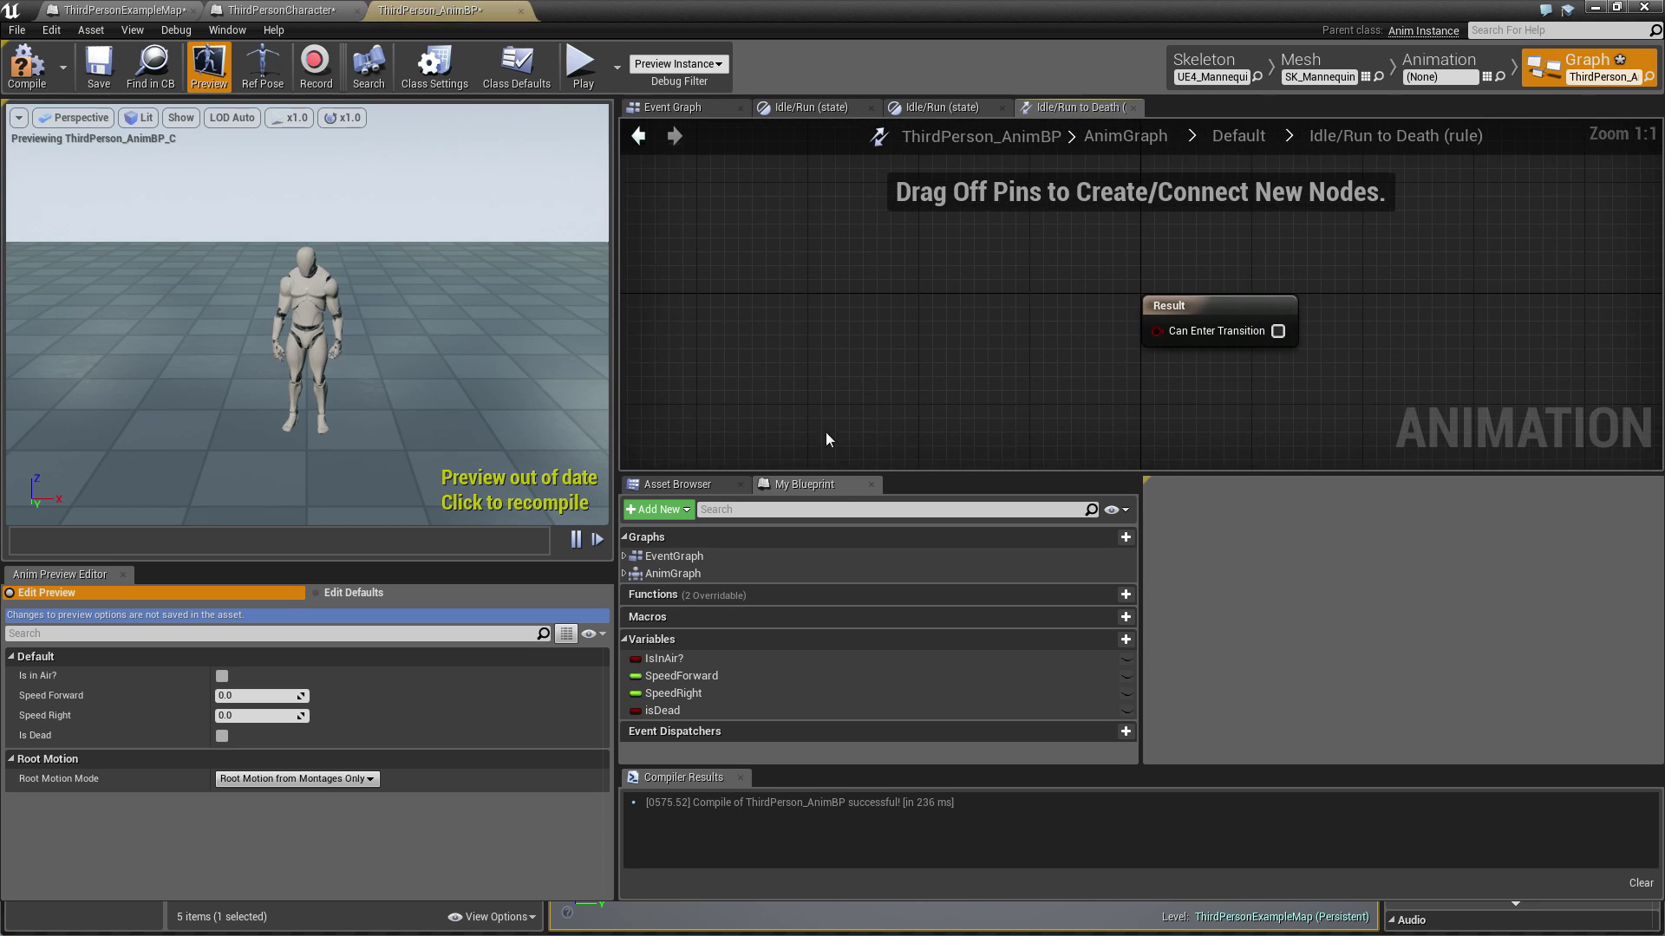
left_click(675, 711)
left_click_drag(1160, 337, 1159, 335)
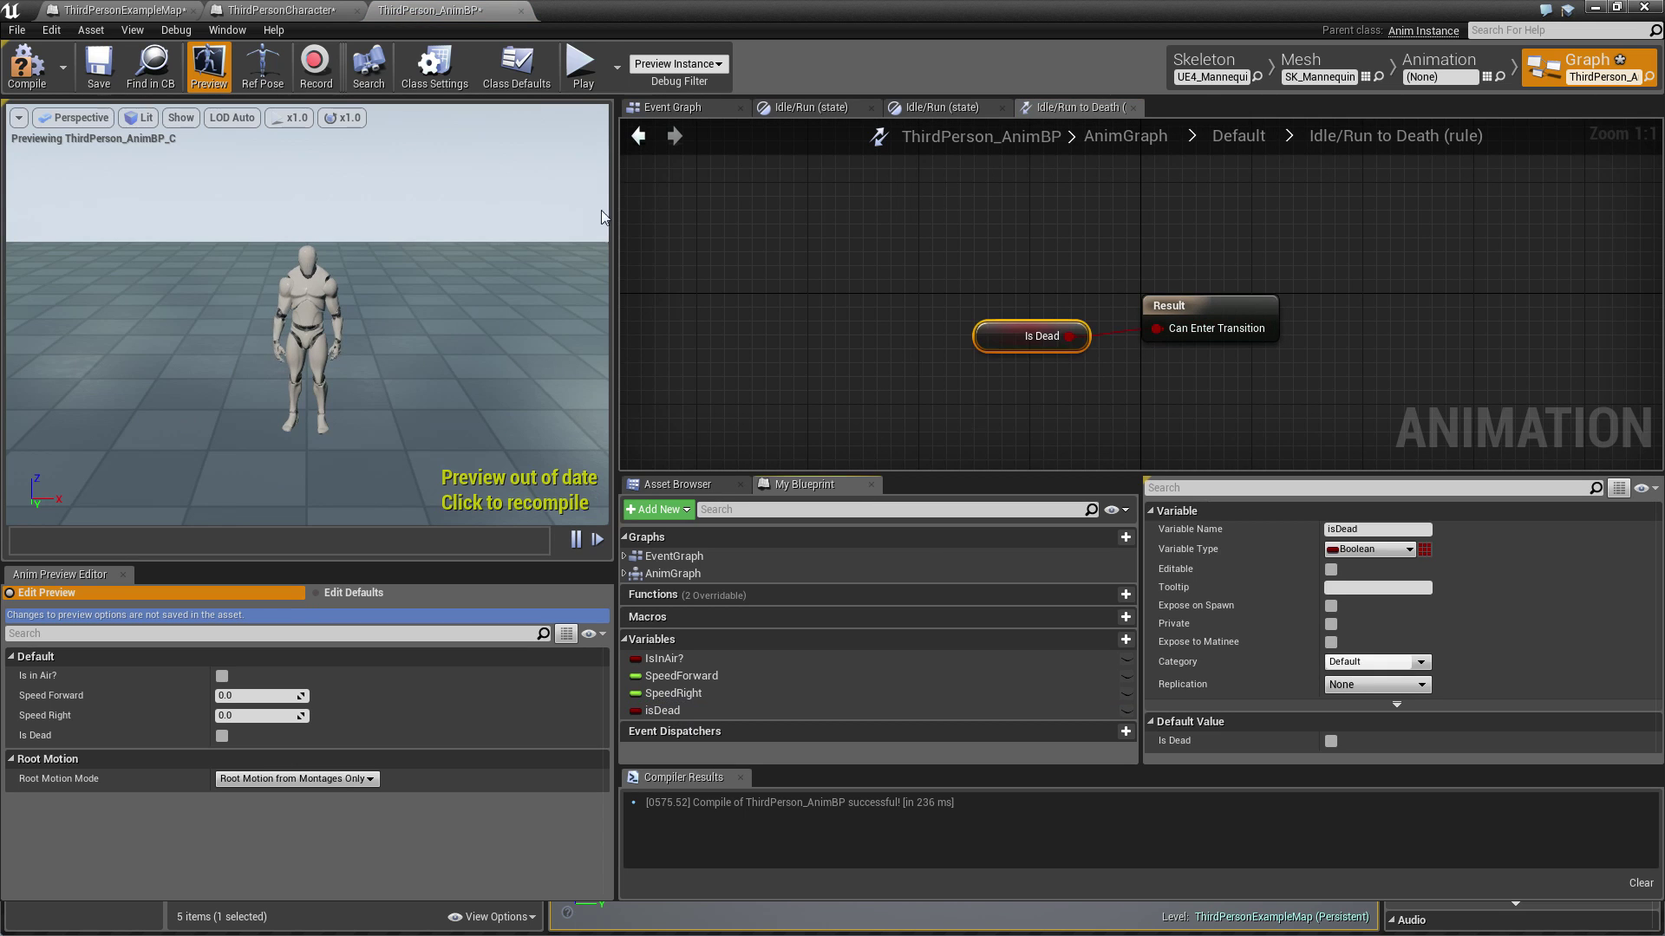
left_click(28, 68)
Step: In the Death to Idle/Run rule, feed isDead through a NOT node into Can Enter Transition, compile, save and tidy the NOT node
left_click(1231, 135)
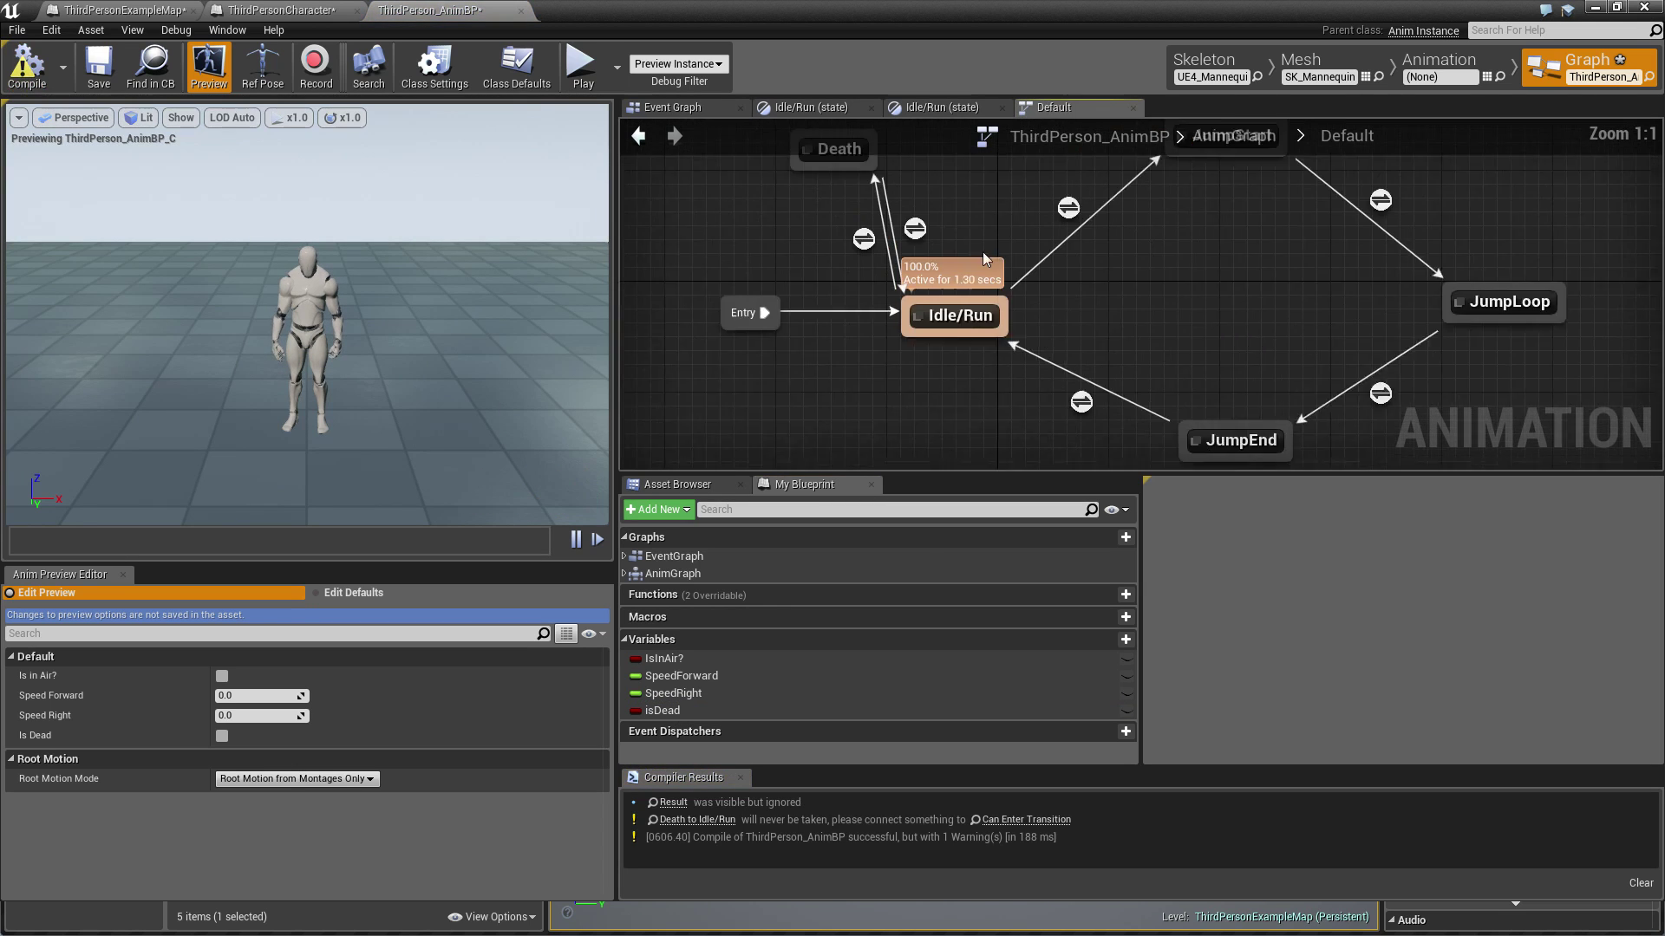
double_click(974, 254)
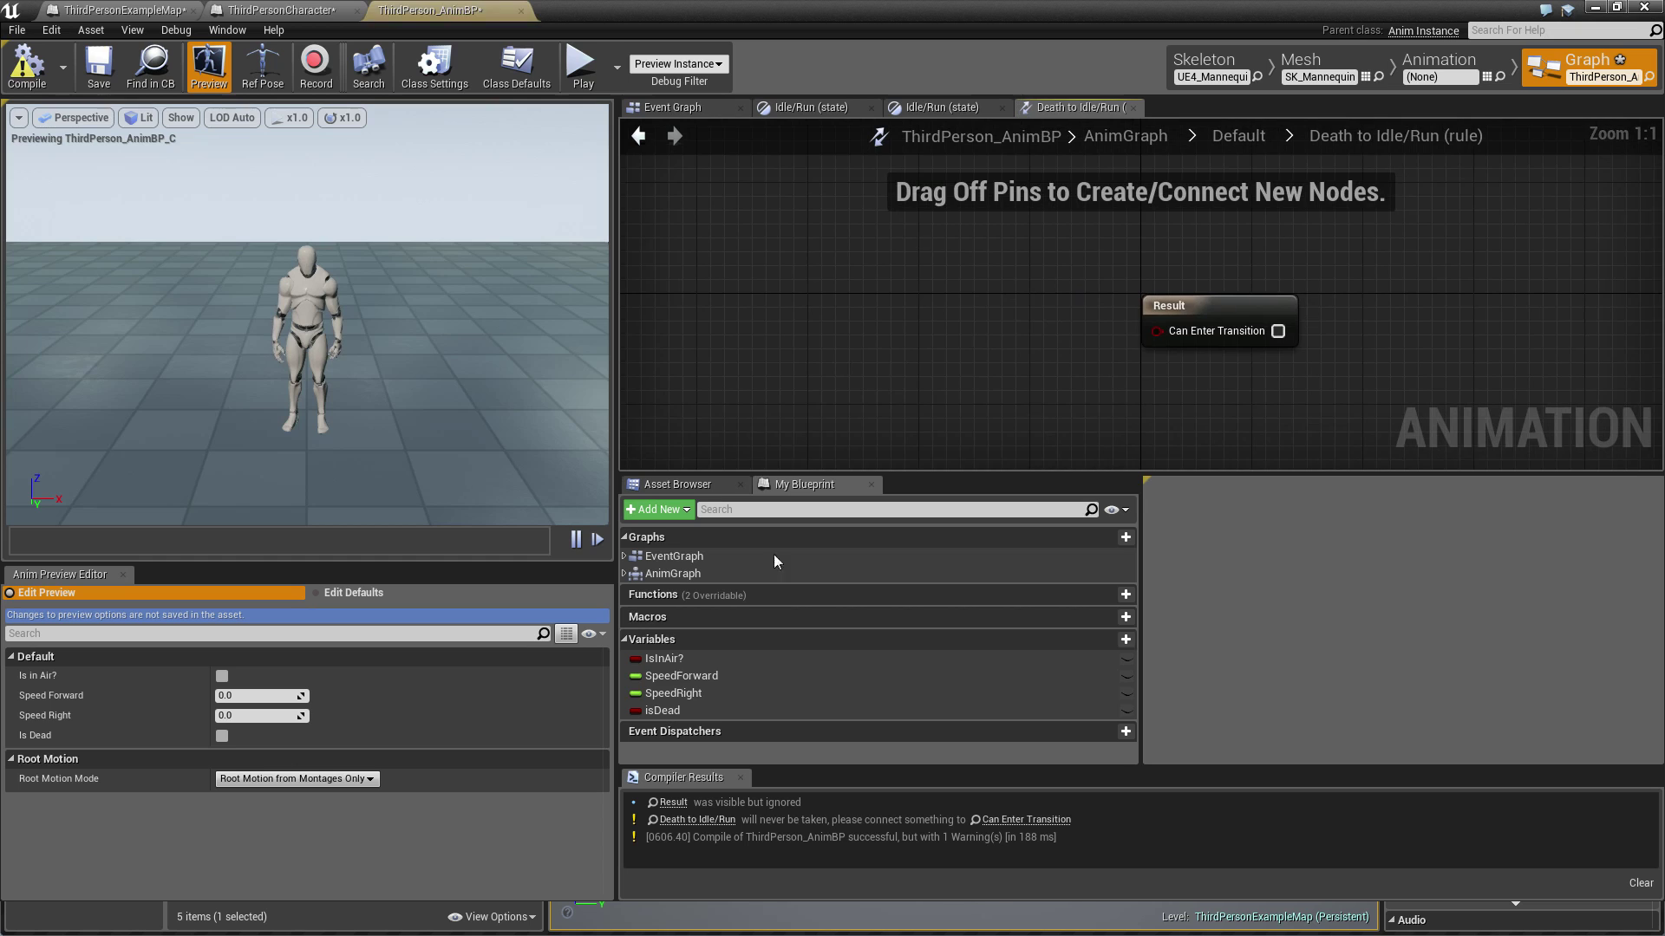
left_click(694, 711)
left_click_drag(866, 354, 1052, 372)
left_click(898, 349)
type("n")
key("Return")
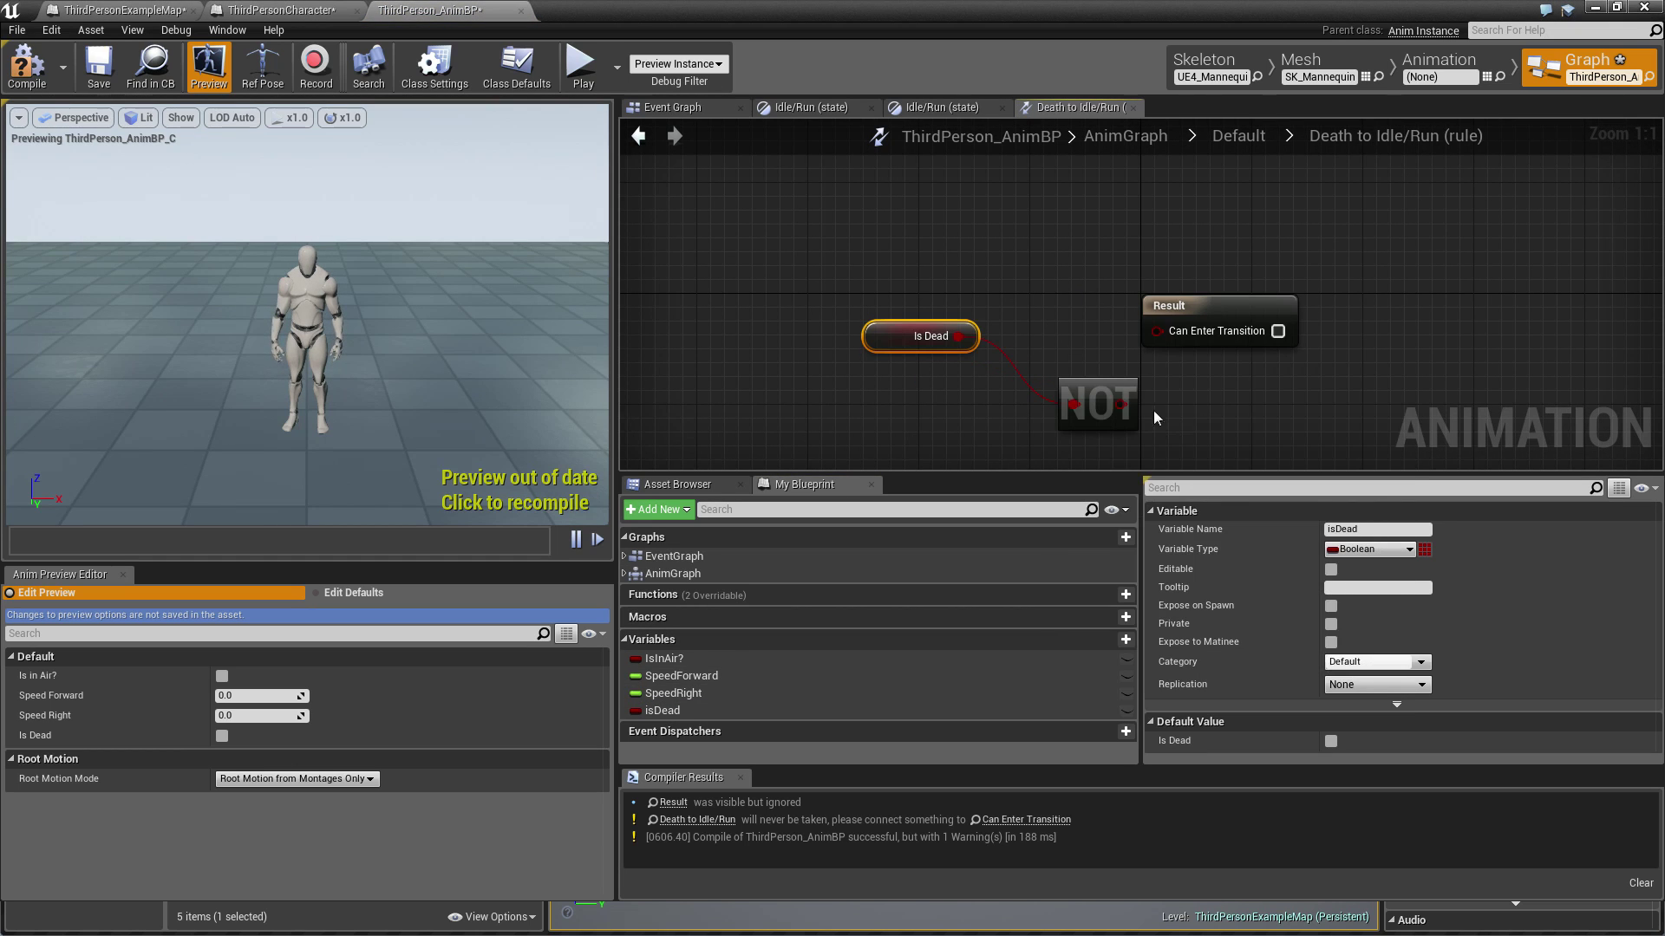
left_click(27, 65)
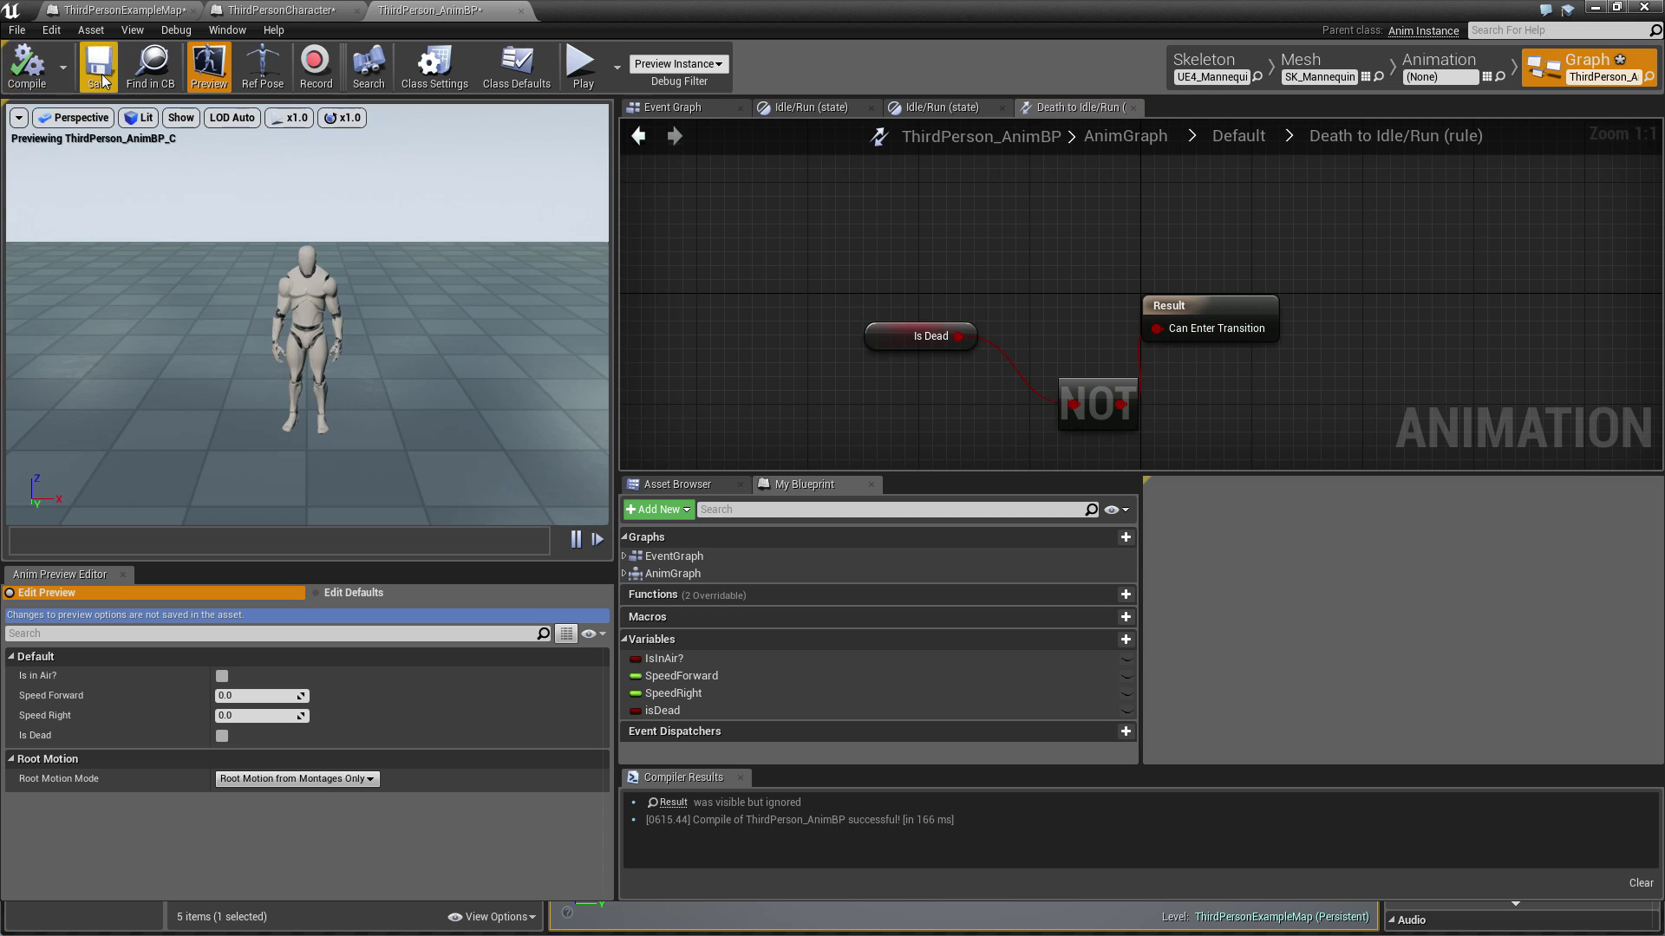
left_click(99, 65)
left_click_drag(1097, 404, 1056, 363)
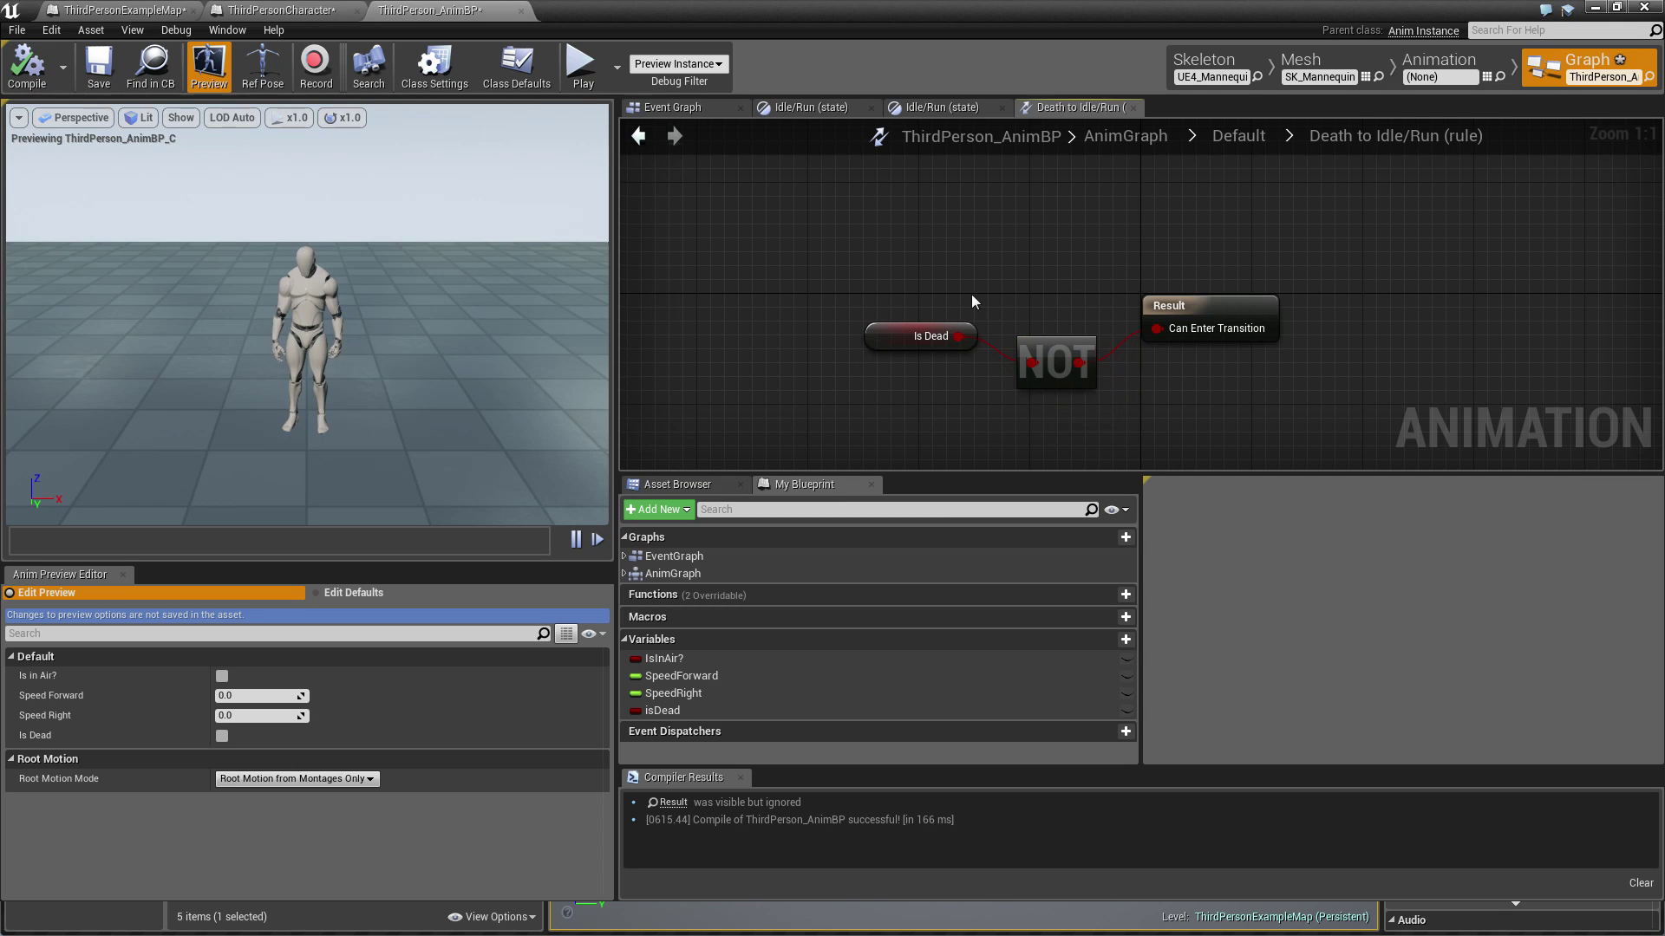
Step: Search the project's root Content folder for "death" and preview the Death_2 animation
left_click(1239, 136)
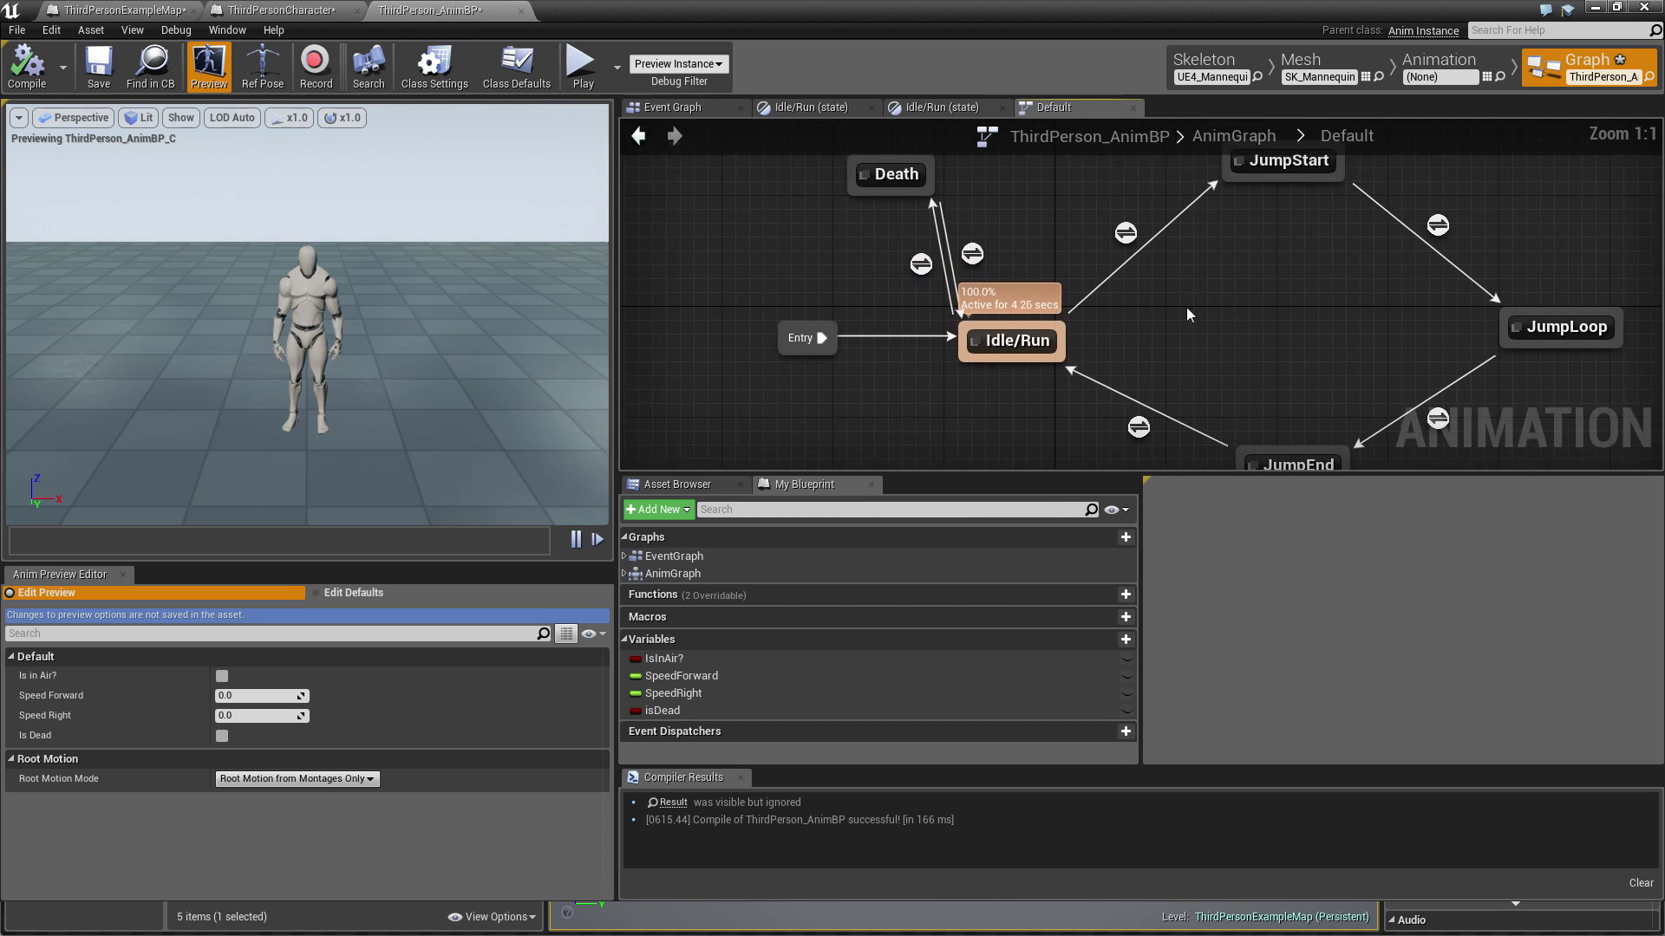
left_click(1041, 341)
left_click(1297, 349)
left_click(1594, 7)
left_click(58, 540)
left_click(299, 518)
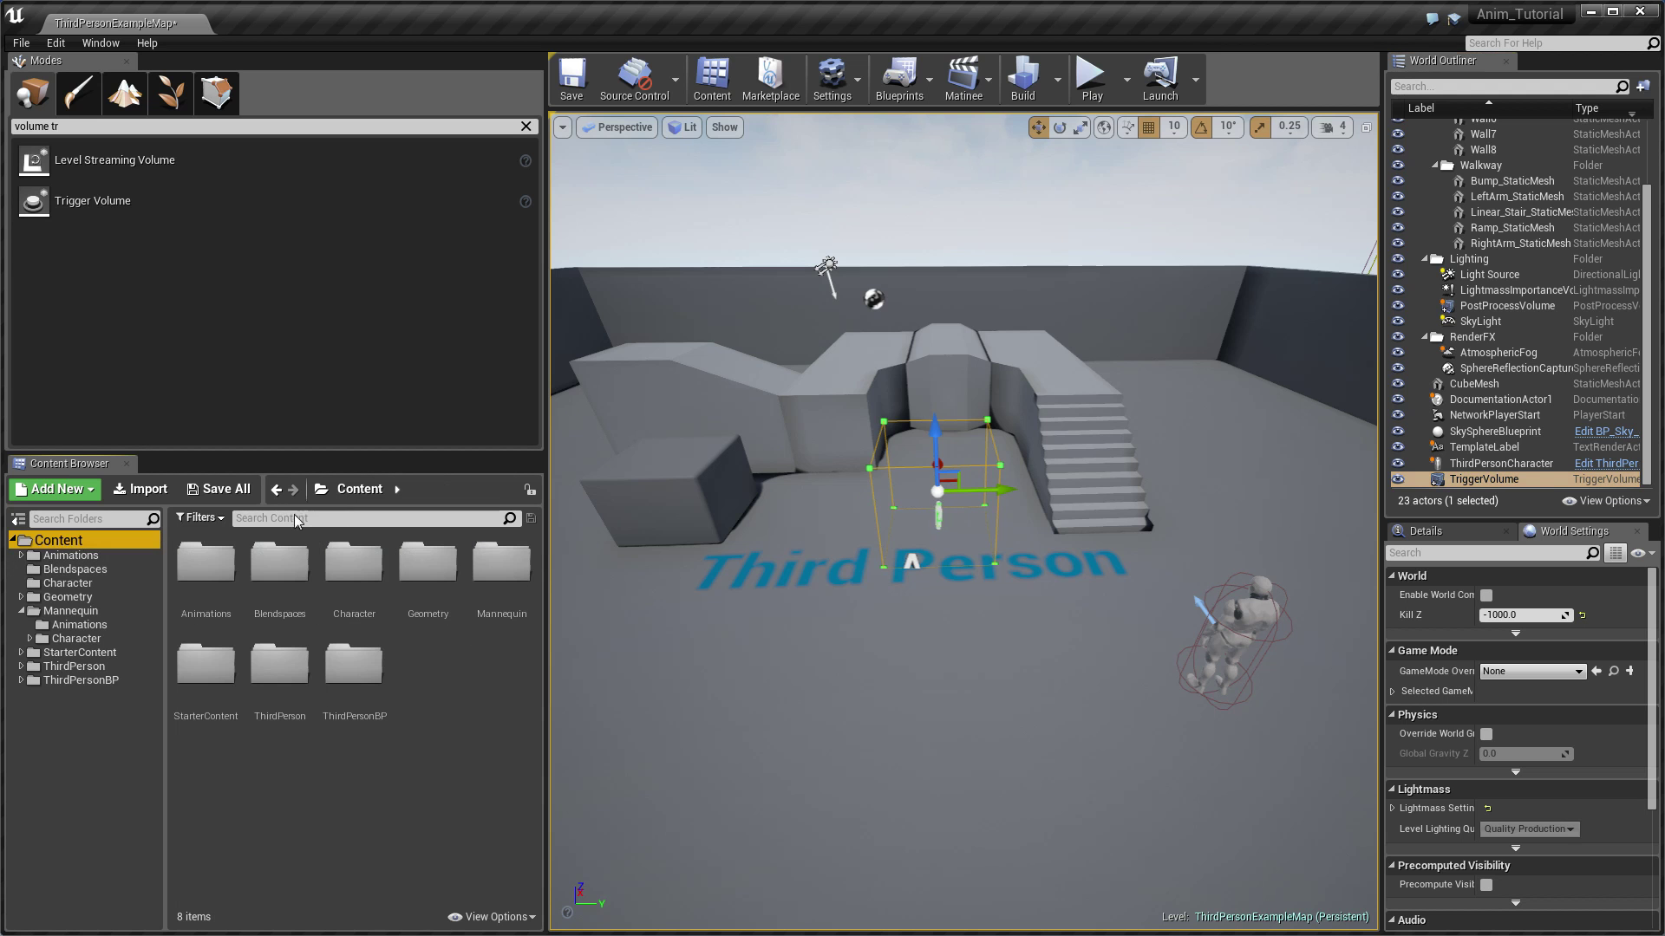
type("deeatch")
key("BackSpace")
key("BackSpace")
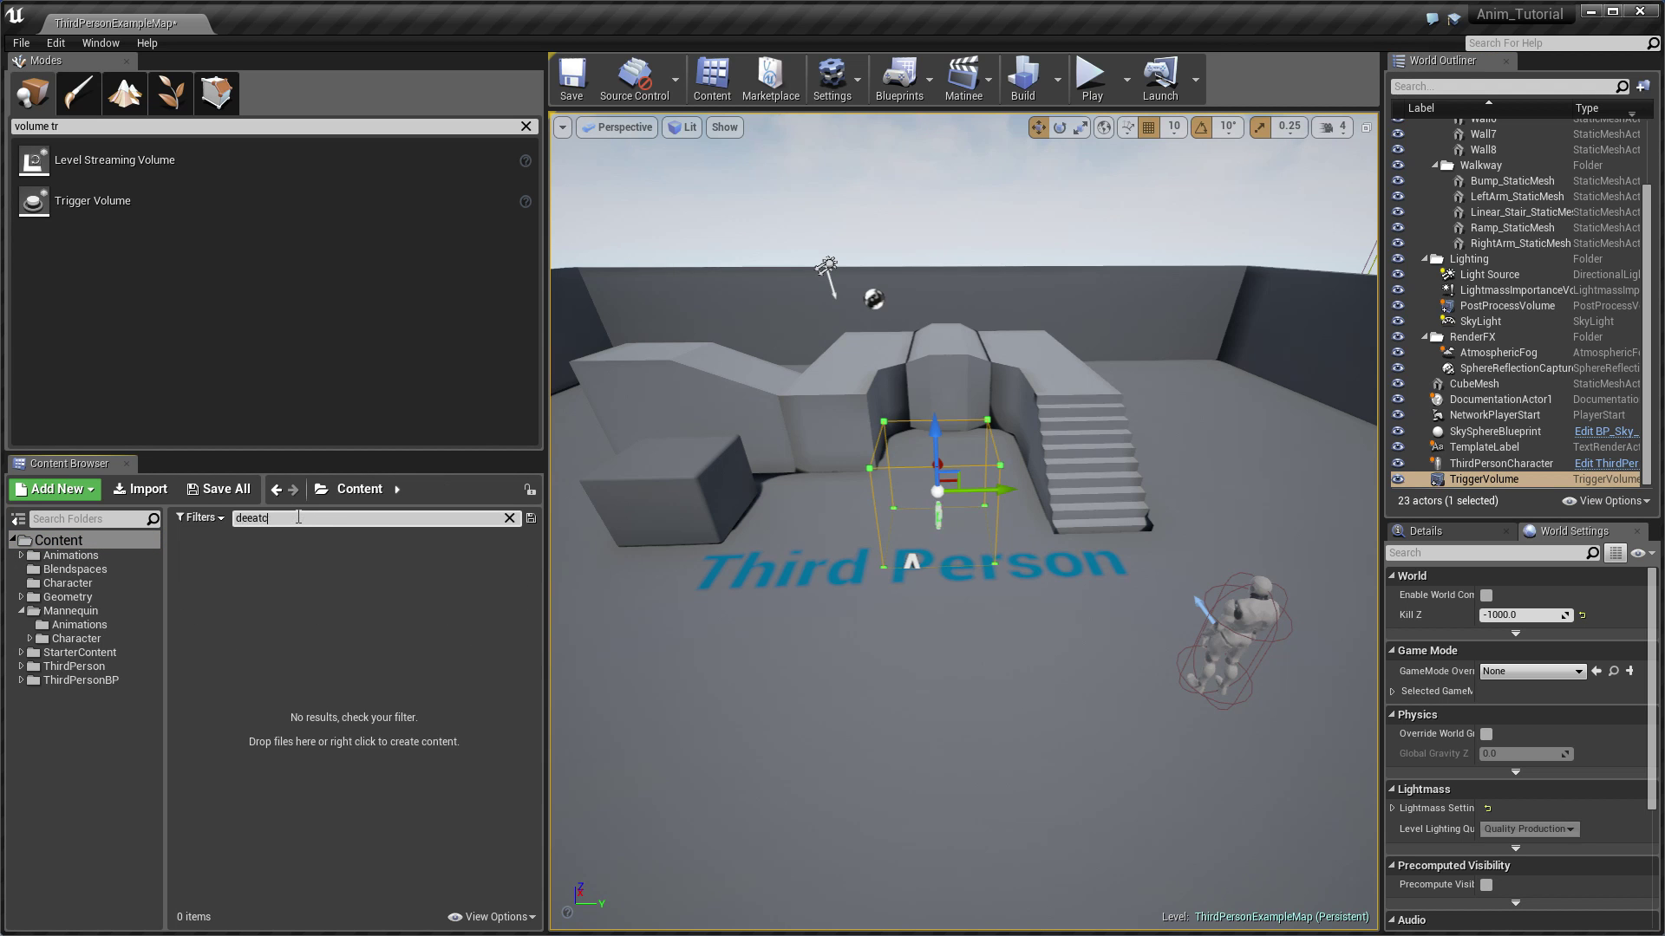
type("h")
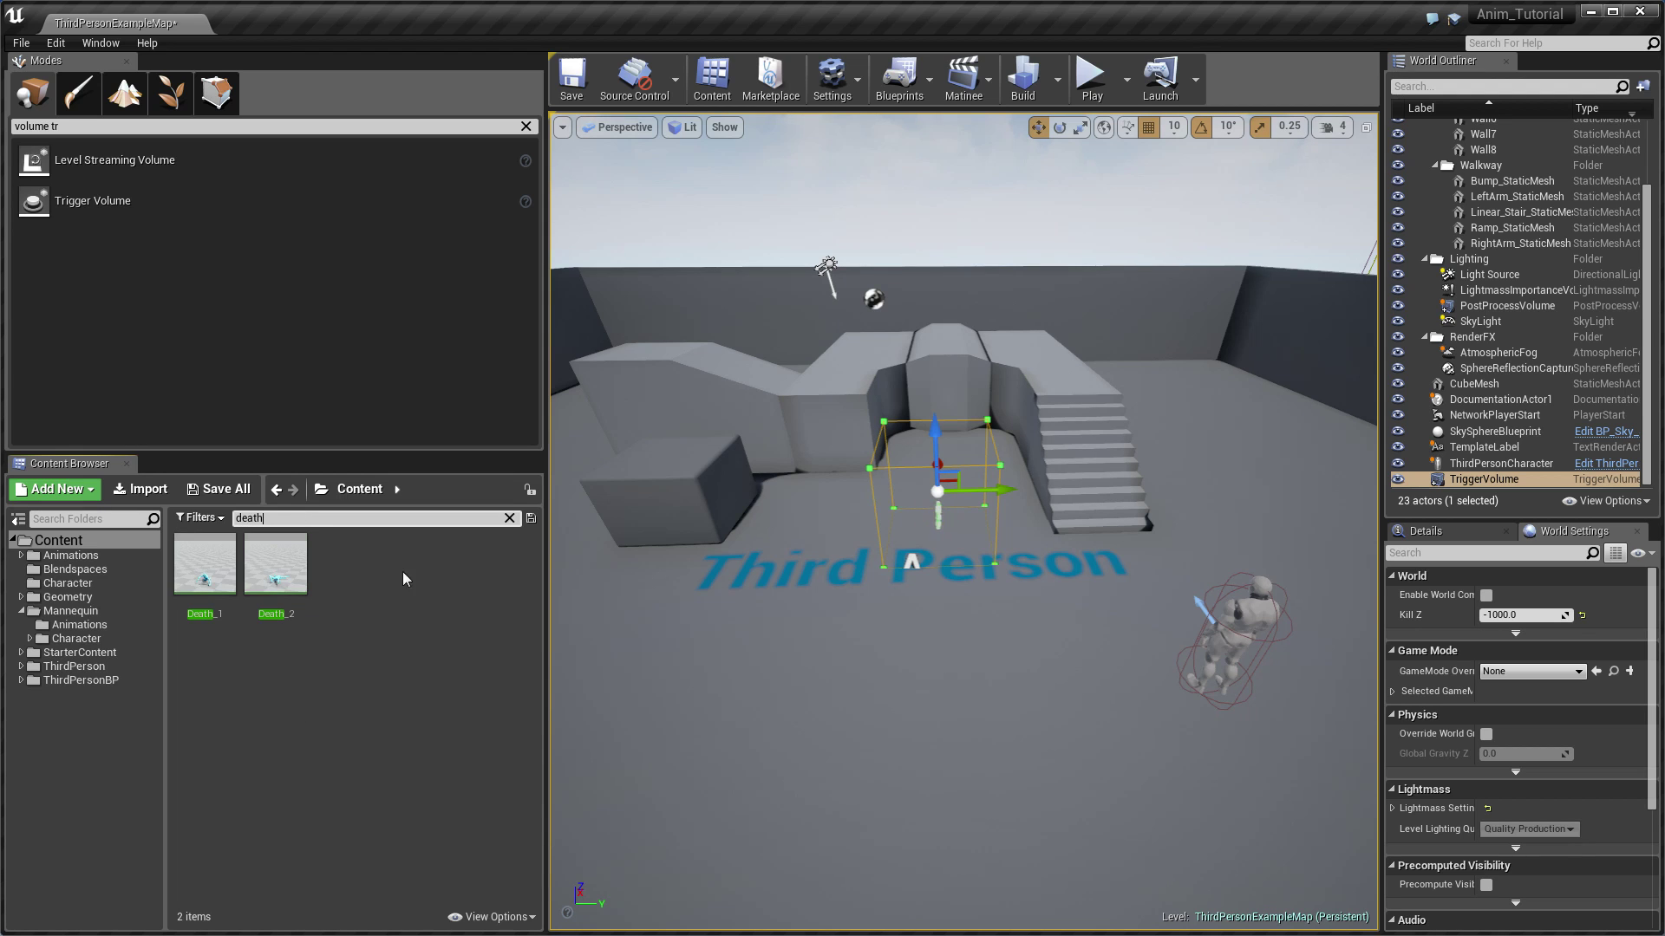
double_click(276, 564)
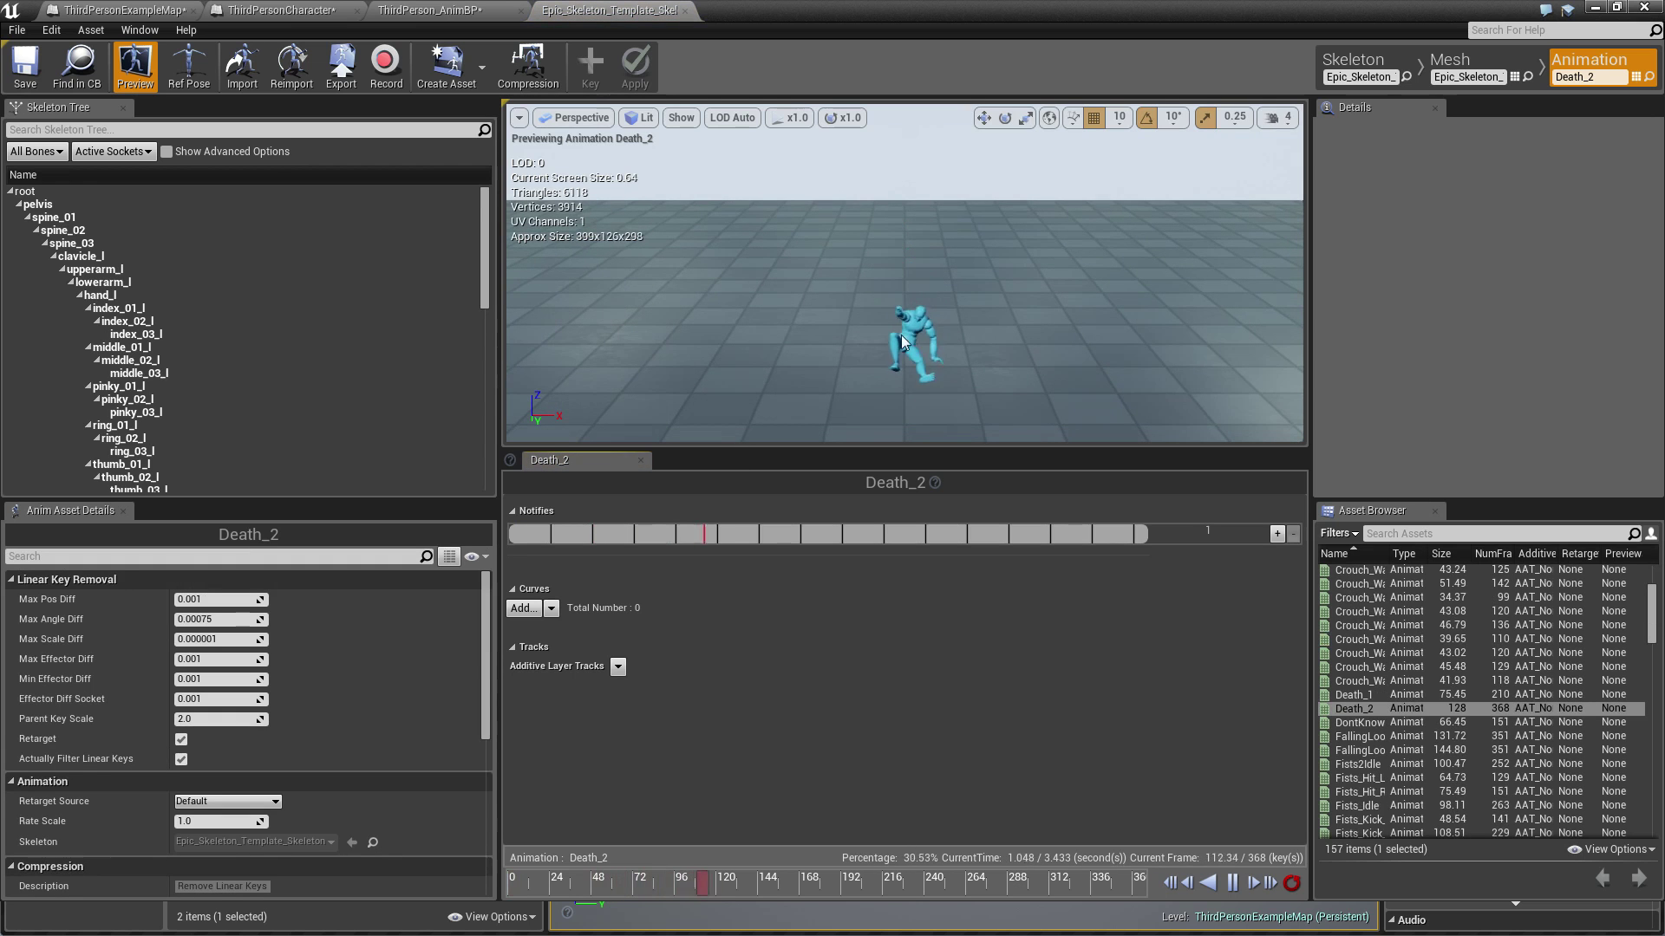
left_click(1595, 8)
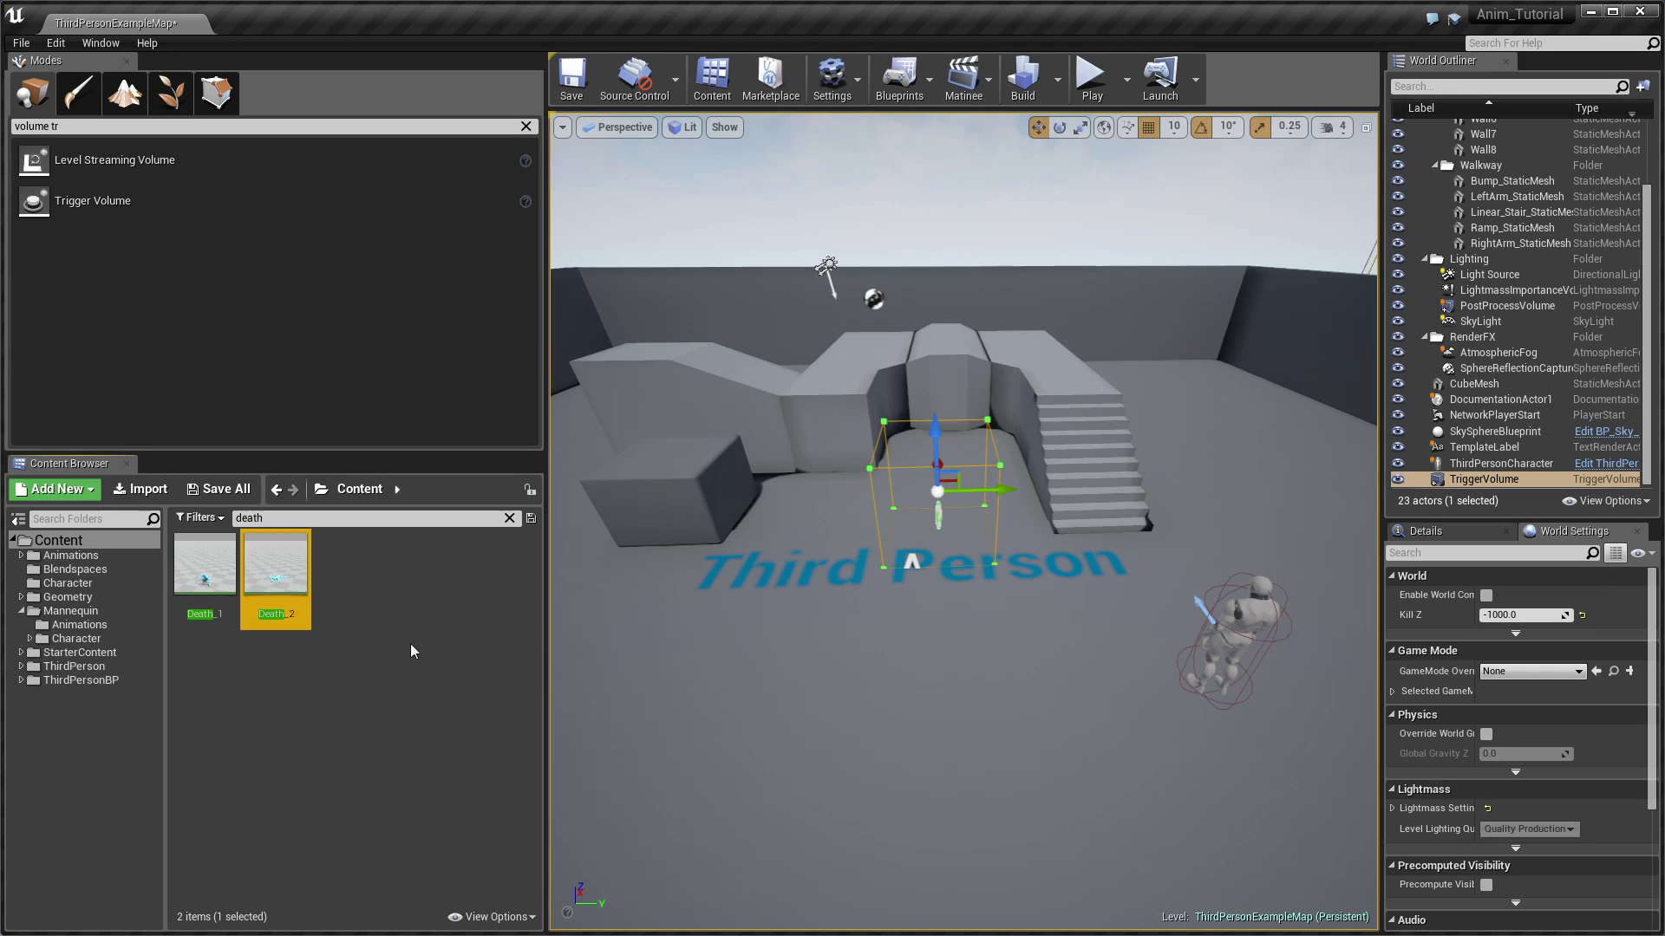
Step: Duplicate the Death_2 animation and retarget the copy to the mannequin skeleton
right_click(274, 572)
mouse_move(373, 168)
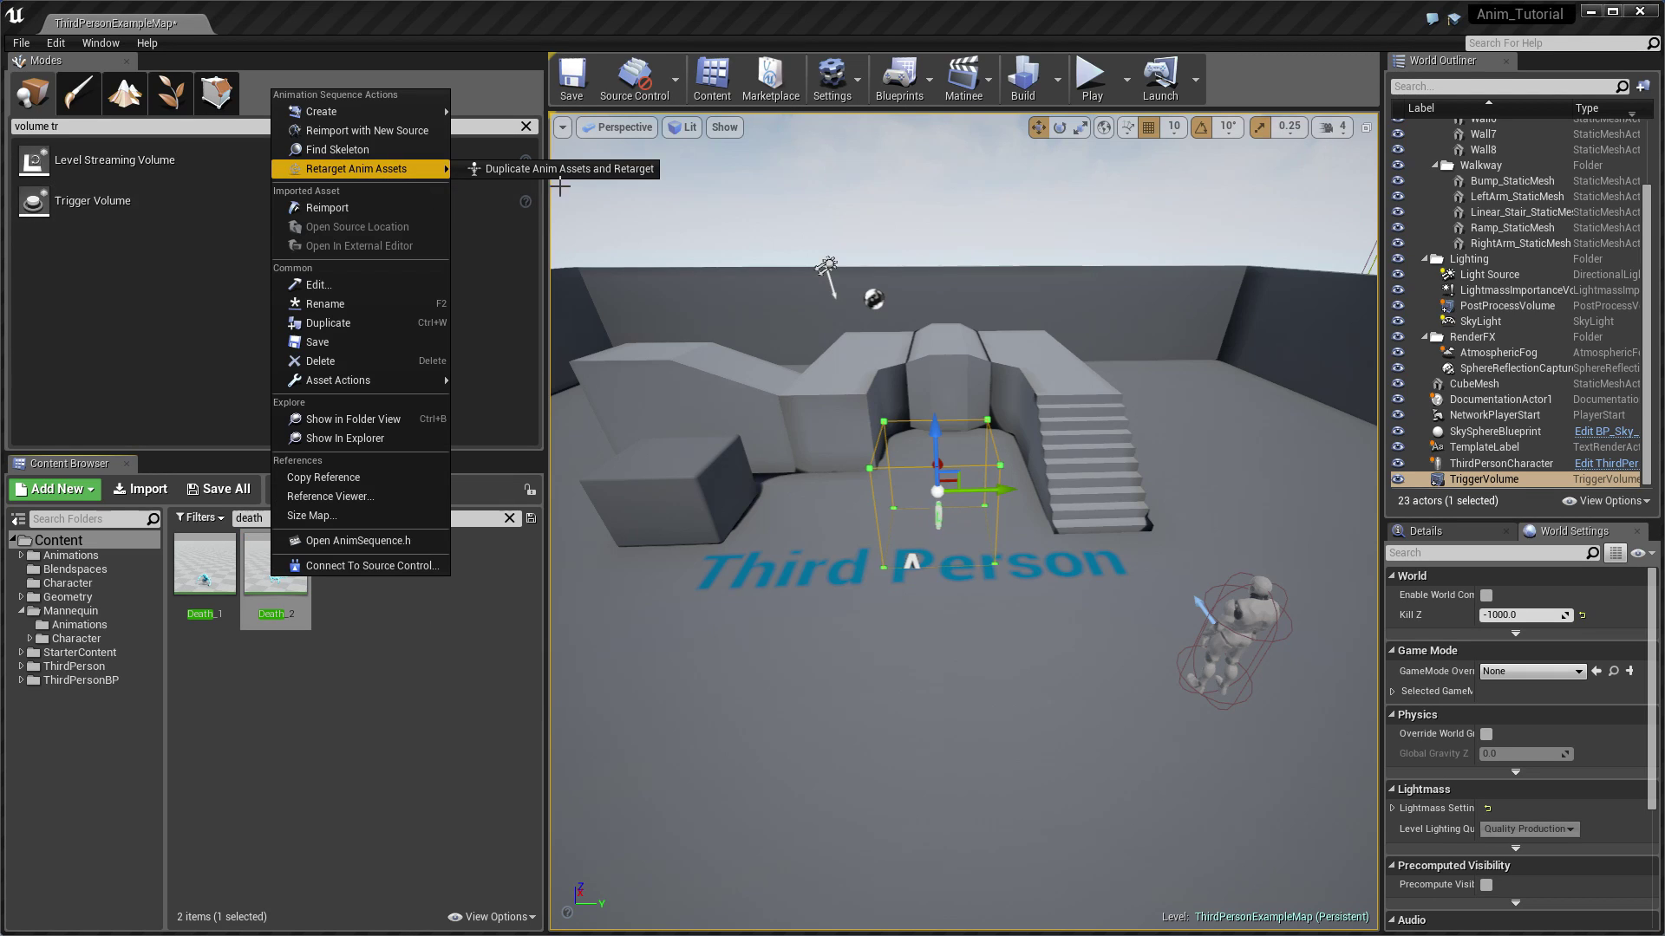
left_click(607, 164)
left_click(270, 558)
left_click(339, 458)
left_click(503, 586)
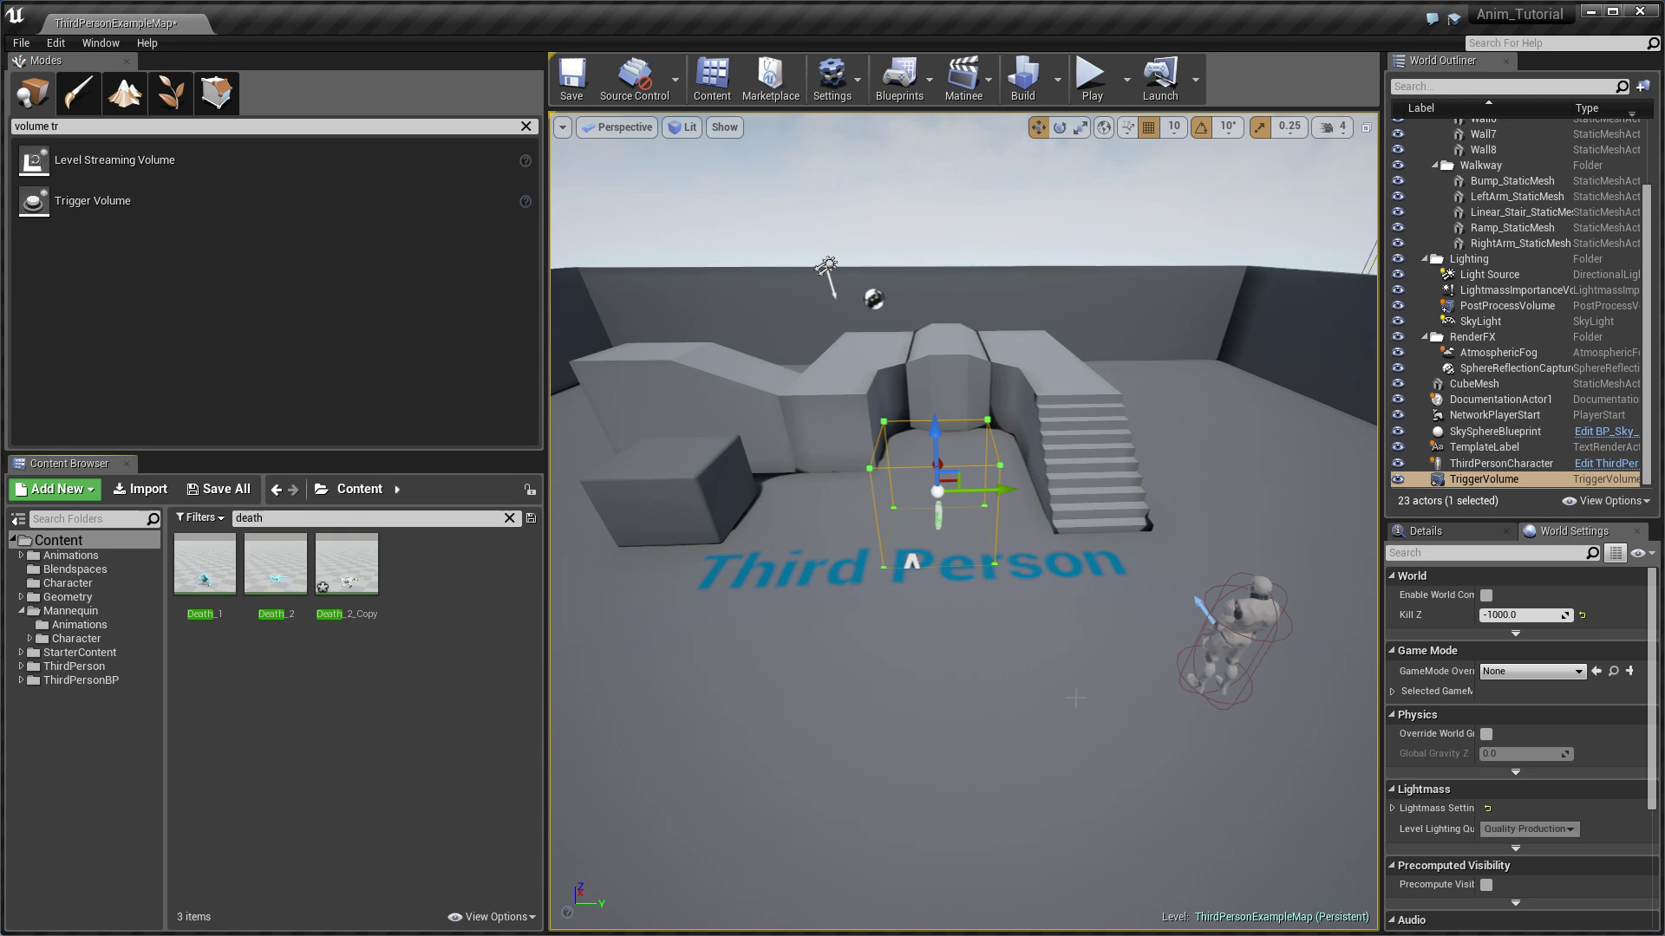
Step: In the Death state of ThirdPerson_AnimBP, connect a Play Death_2_Copy node to the Final Animation Pose, compile and save
key("ctrl+p")
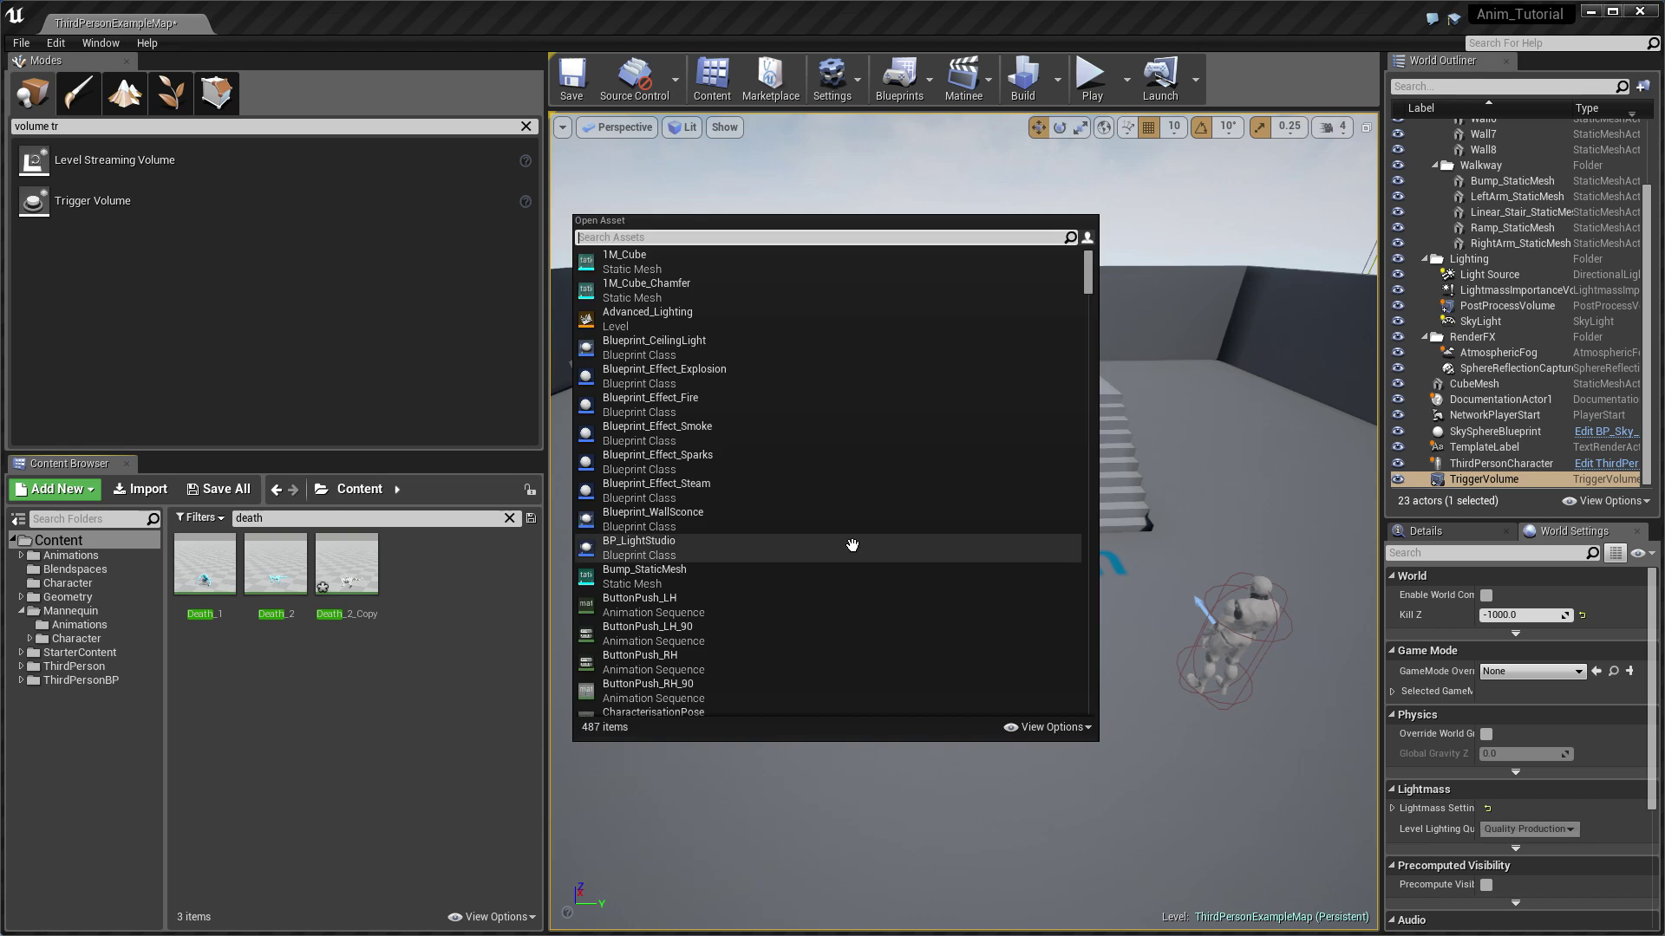
type("animbp")
double_click(716, 263)
double_click(886, 179)
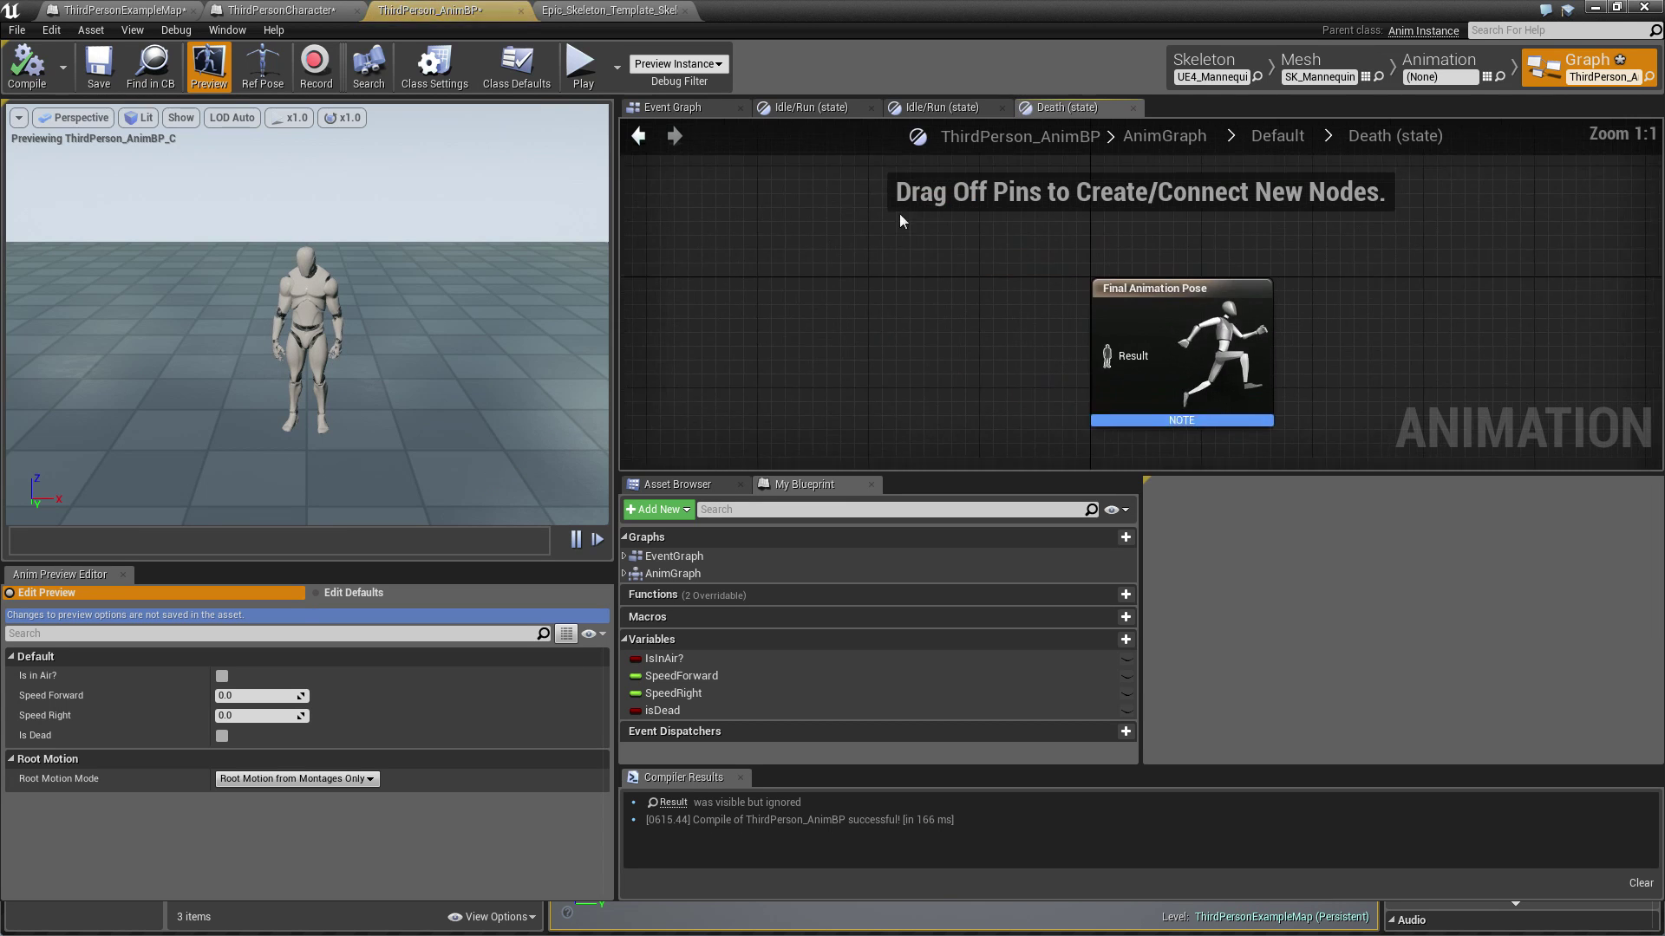
right_click(848, 334)
type("deat")
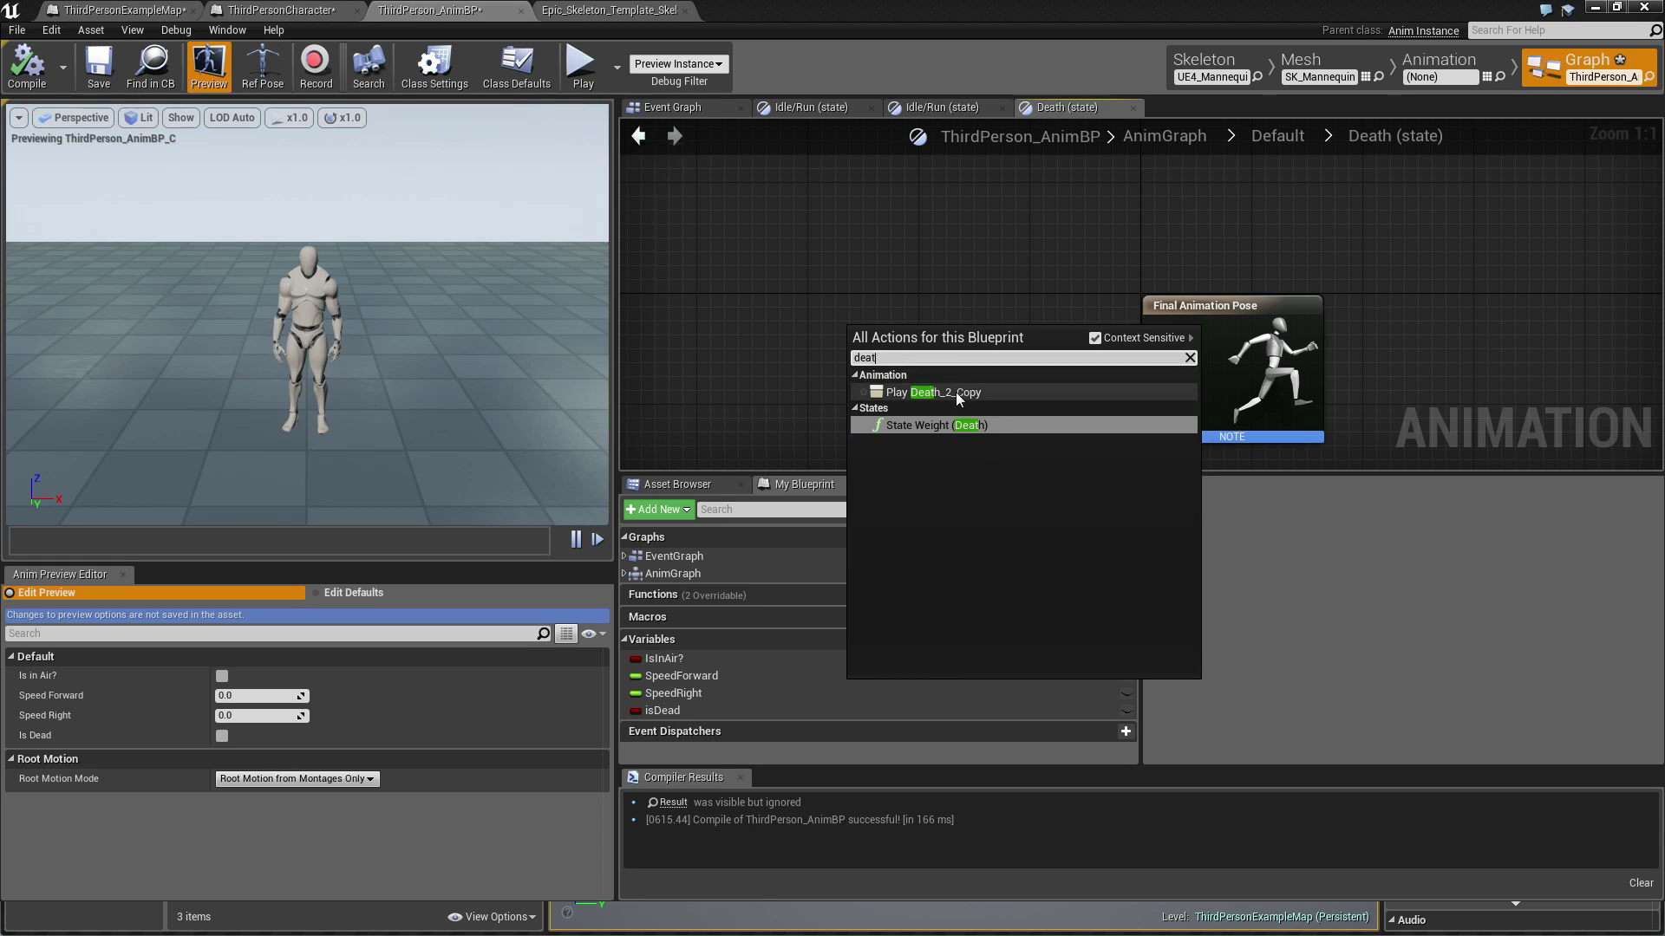
left_click(955, 392)
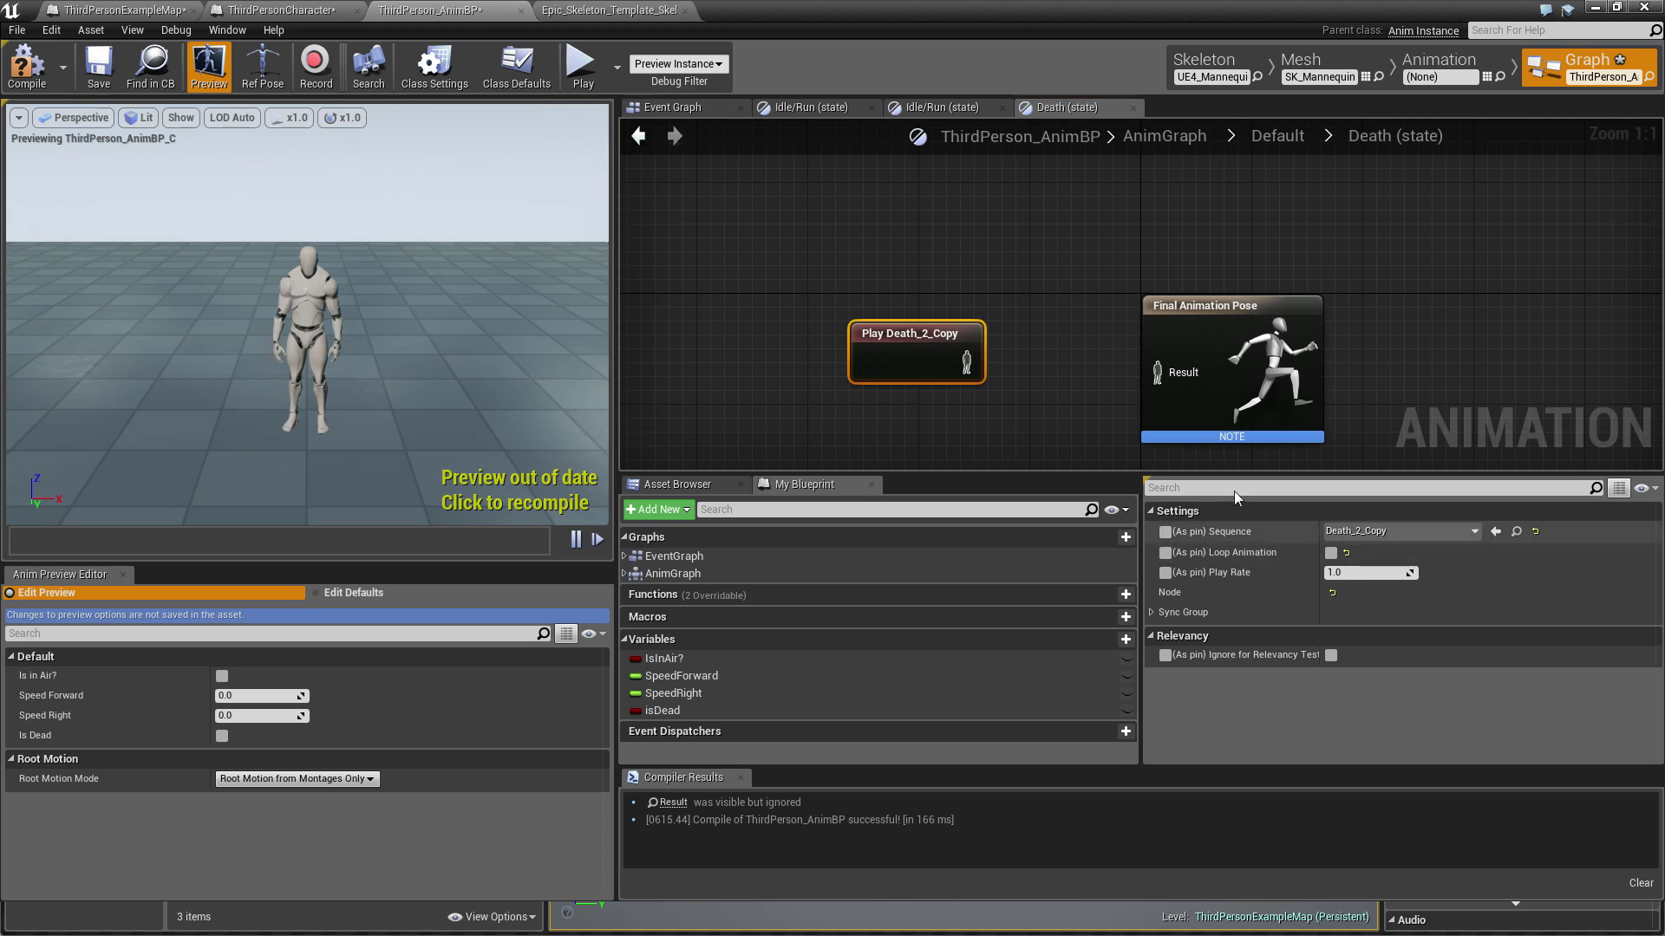
left_click_drag(967, 362, 1157, 372)
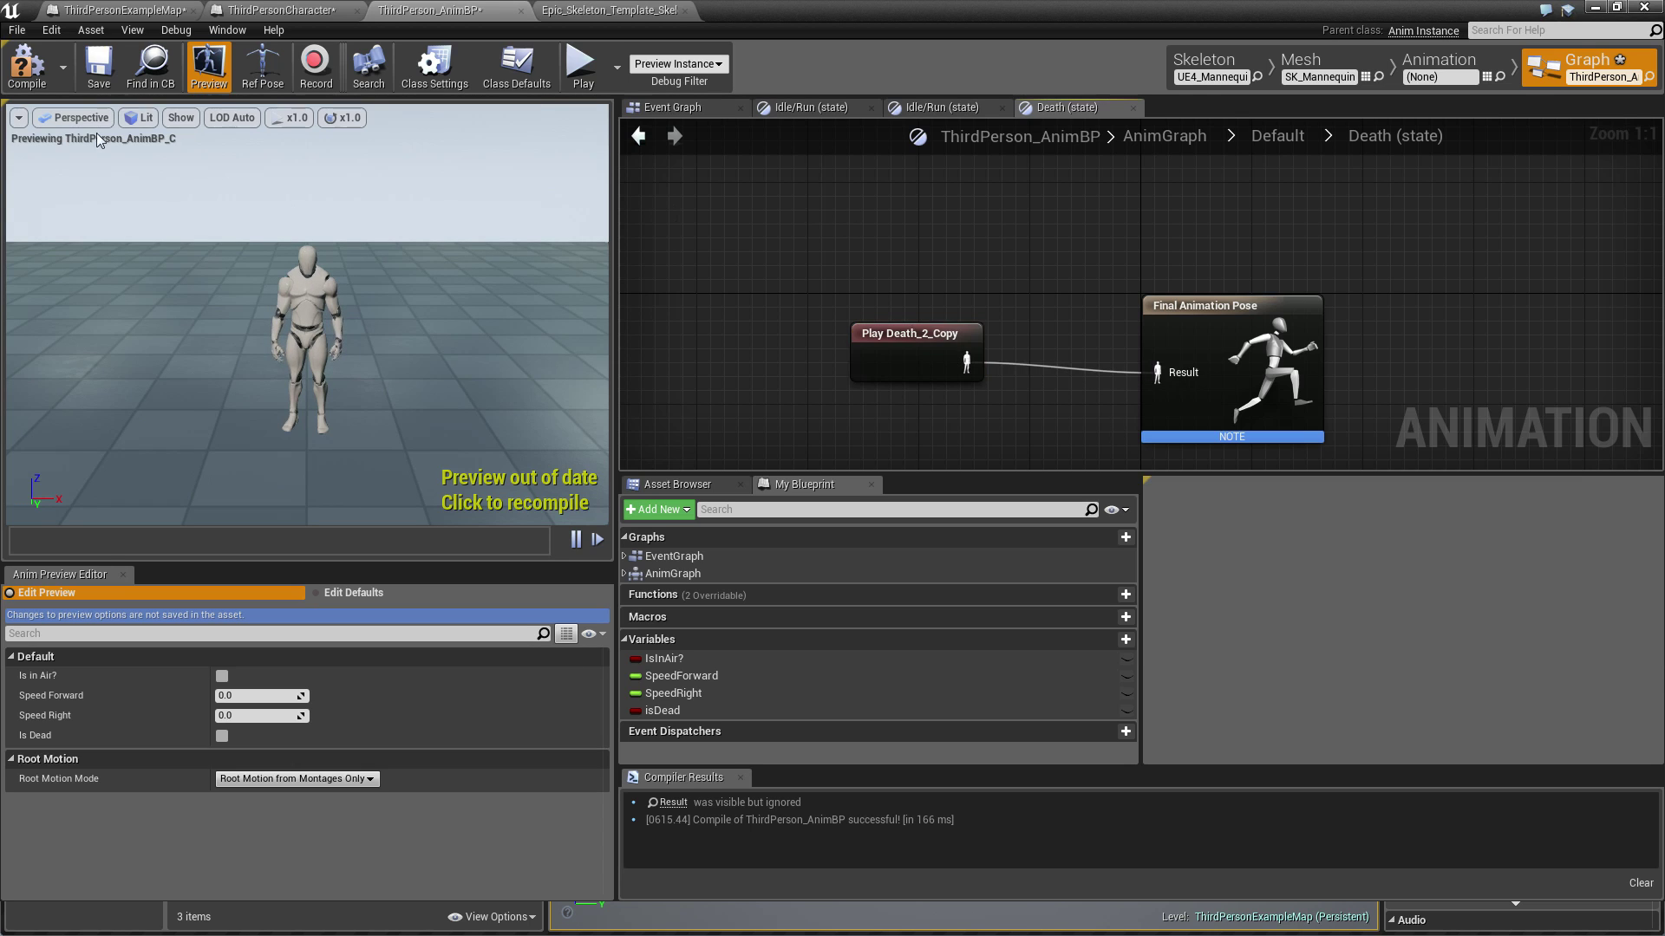
left_click(26, 66)
left_click(98, 65)
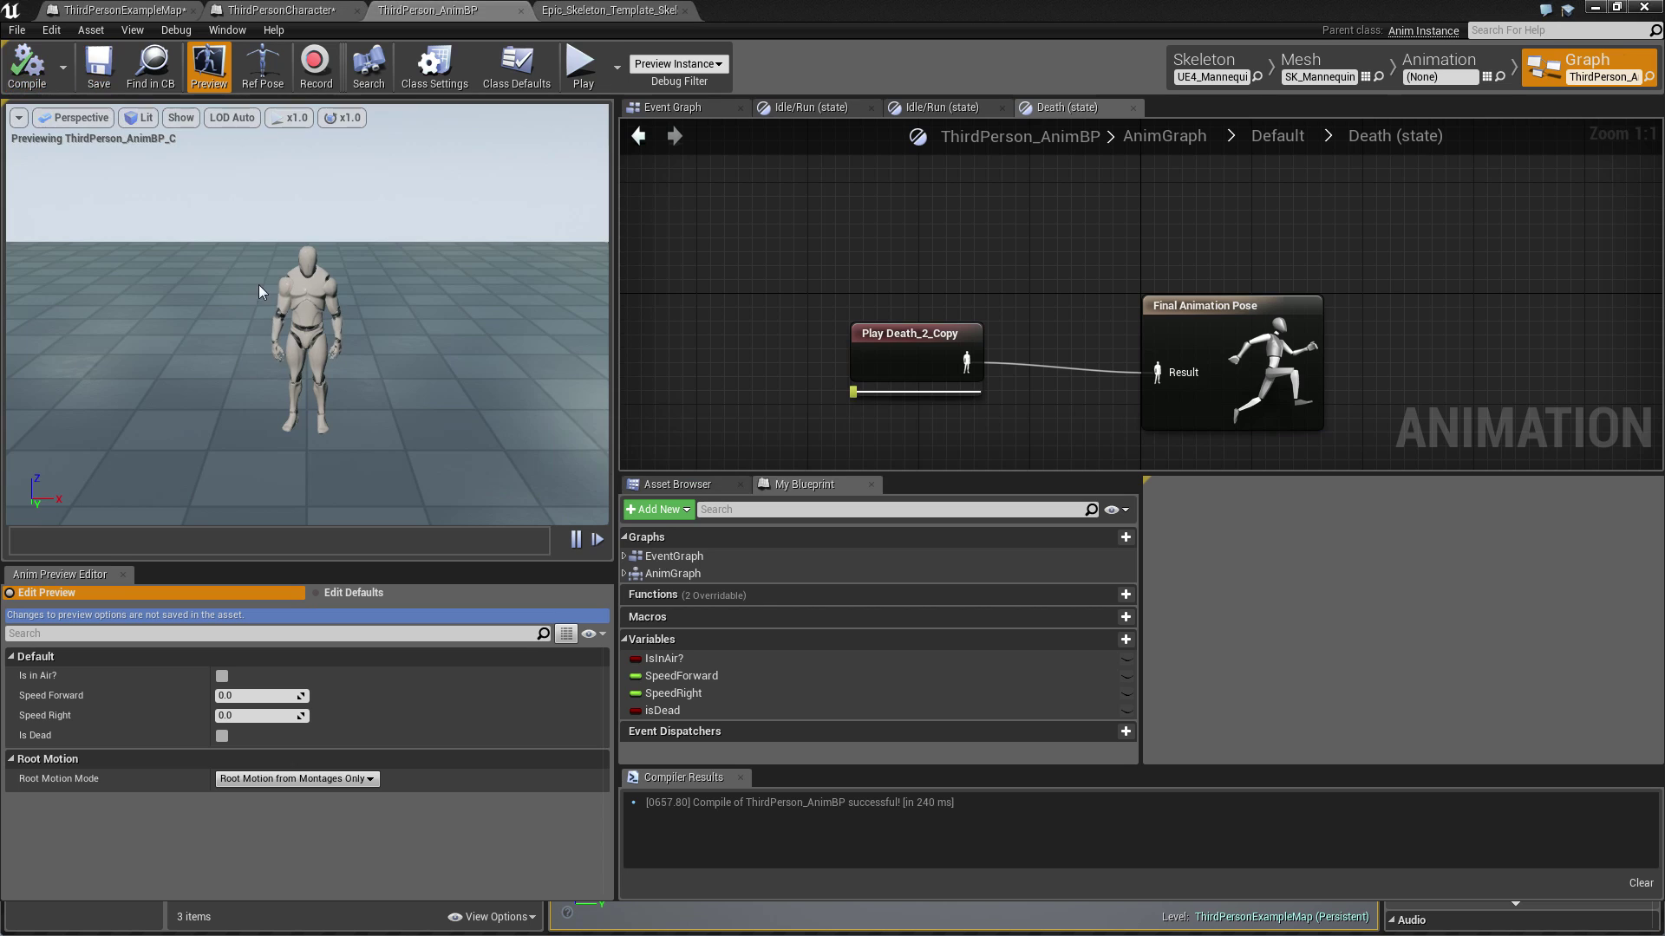
Step: Preview the death animation by switching Is Dead on and off in the animation blueprint's preview, and return to the level
left_click(222, 737)
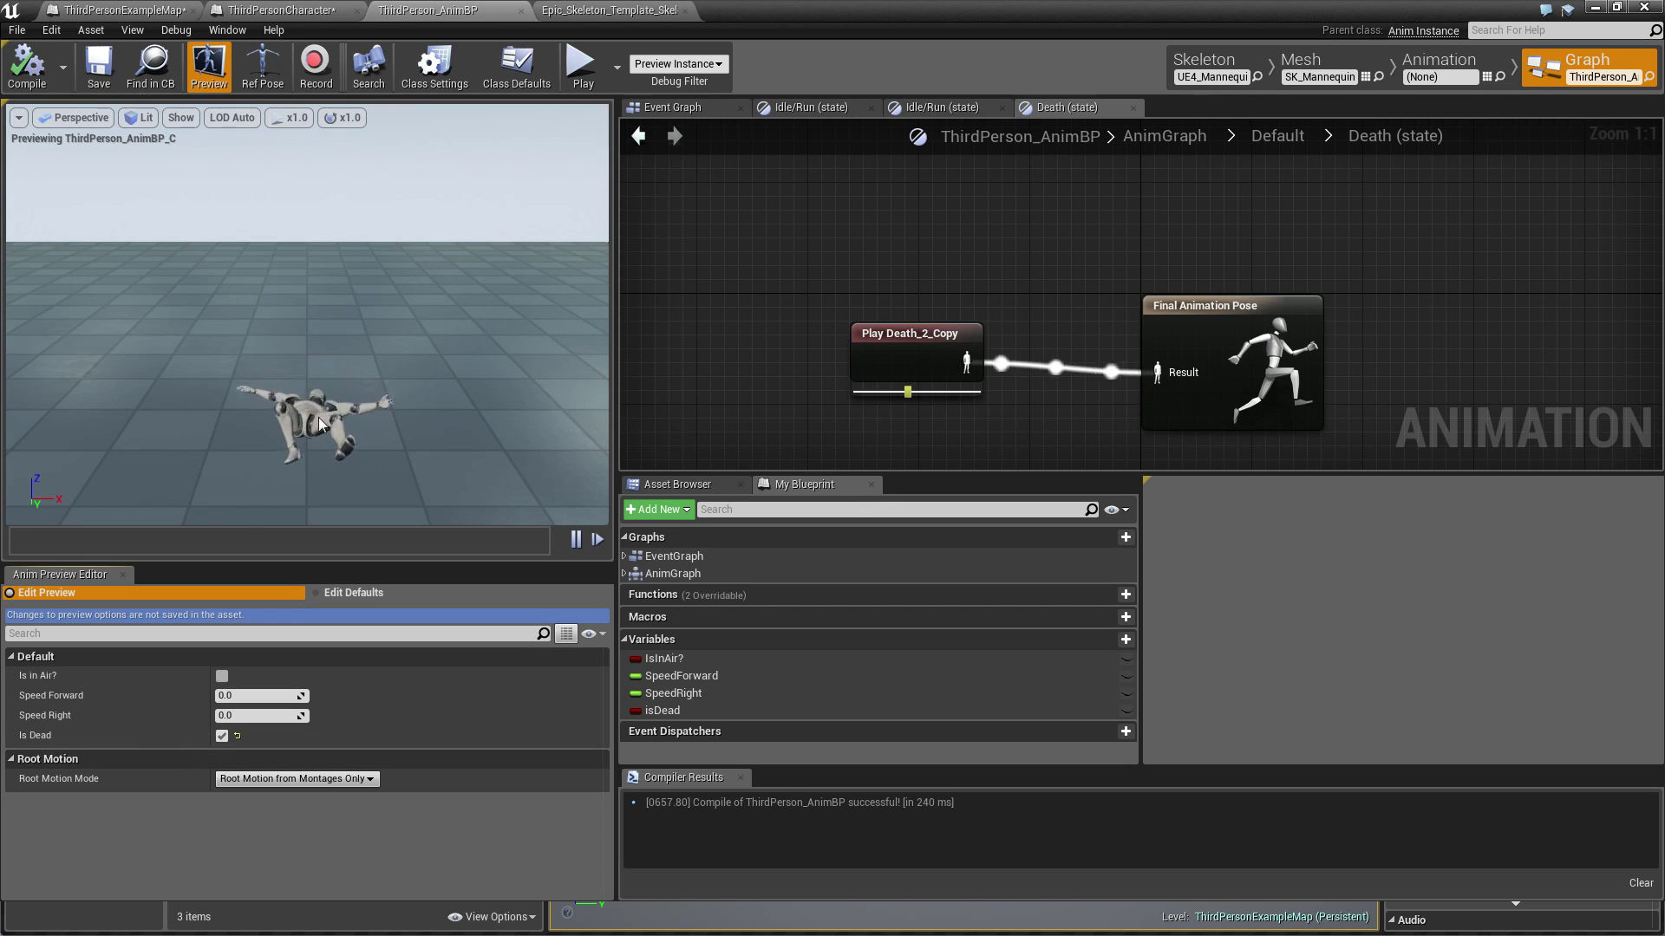
left_click(222, 737)
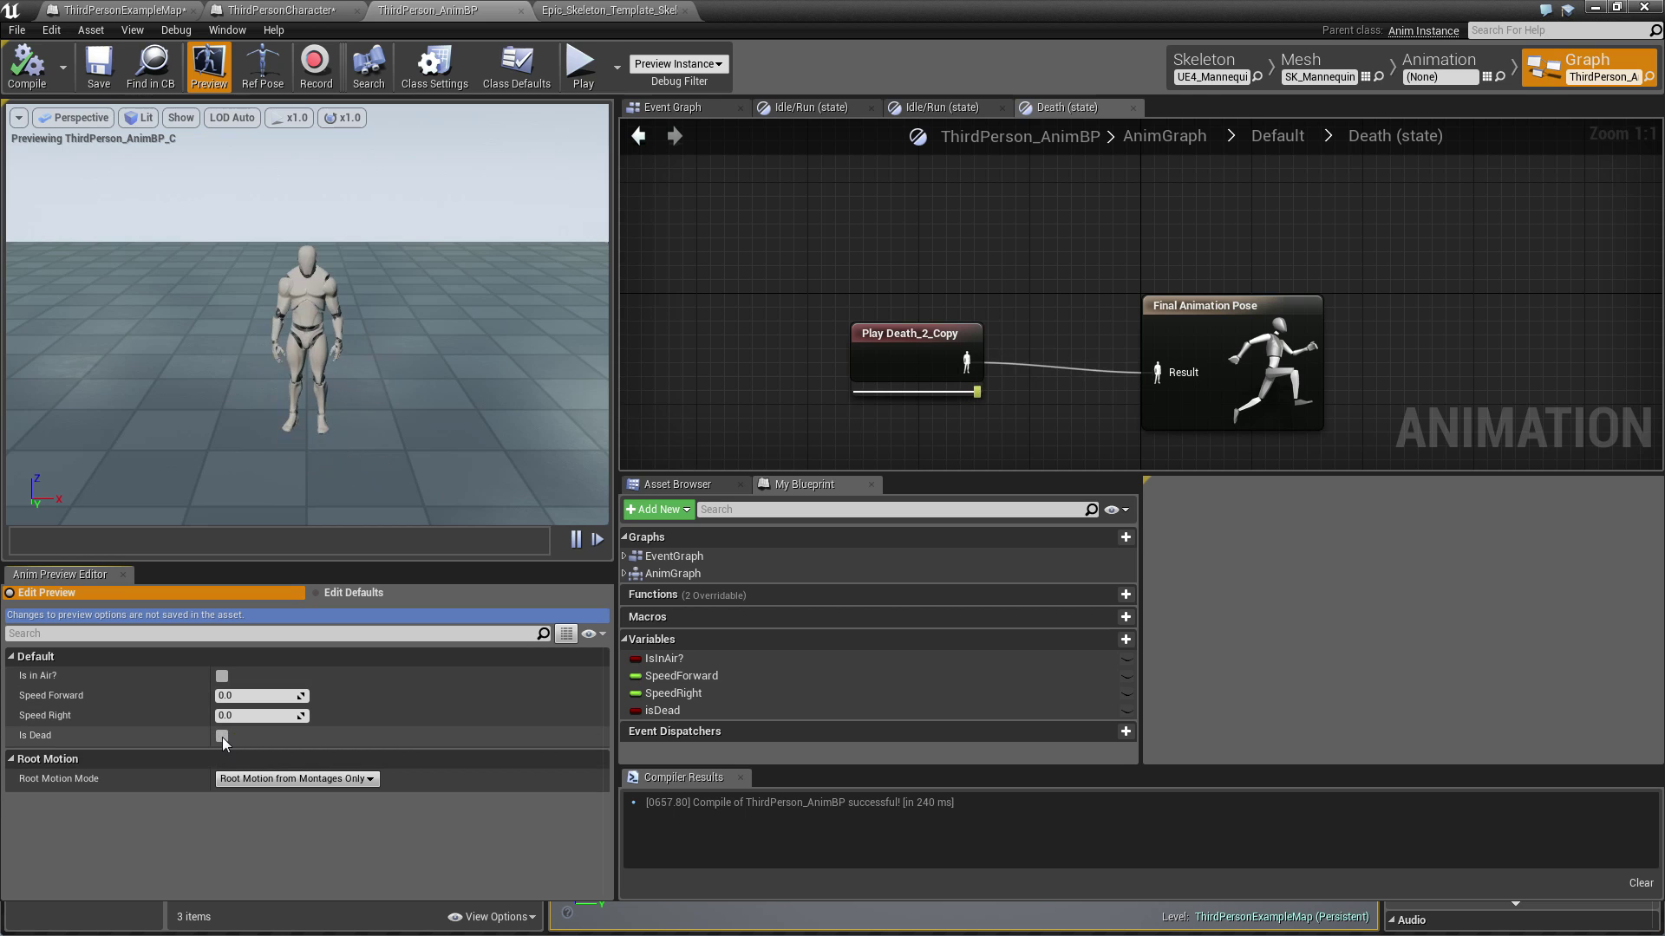
left_click(112, 80)
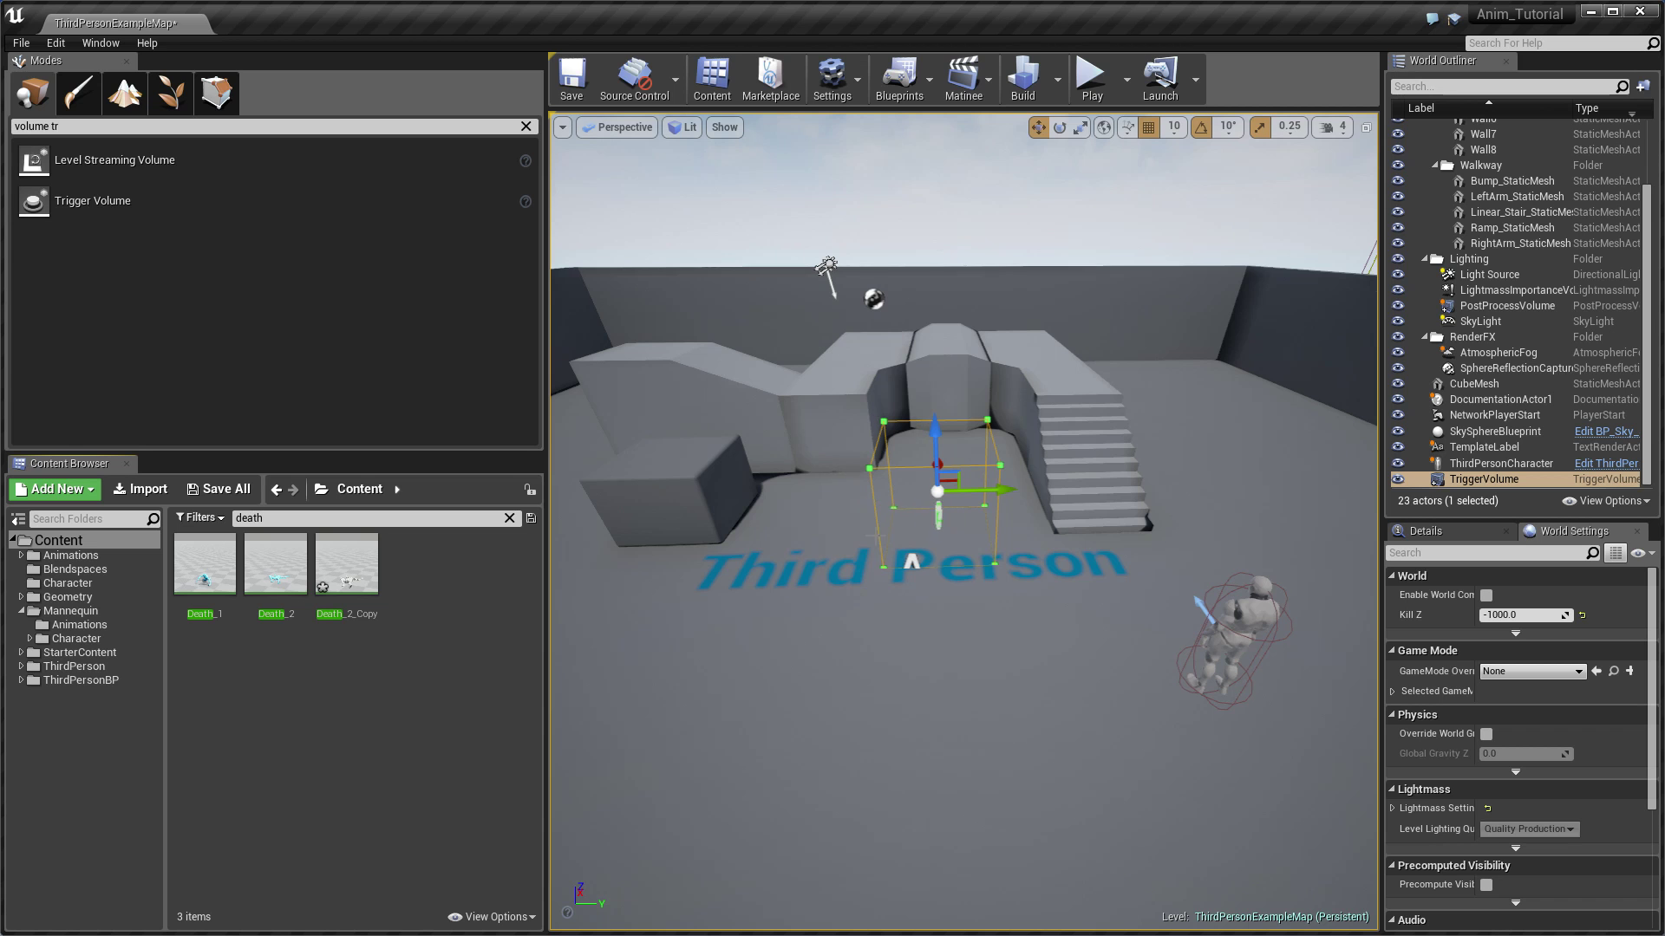
Step: Playtest the level by running the character into the trigger volume, and stop the session
mouse_move(877, 536)
right_mouse_down()
mouse_move(914, 607)
mouse_move(875, 585)
mouse_move(871, 511)
right_mouse_up()
left_click(1091, 76)
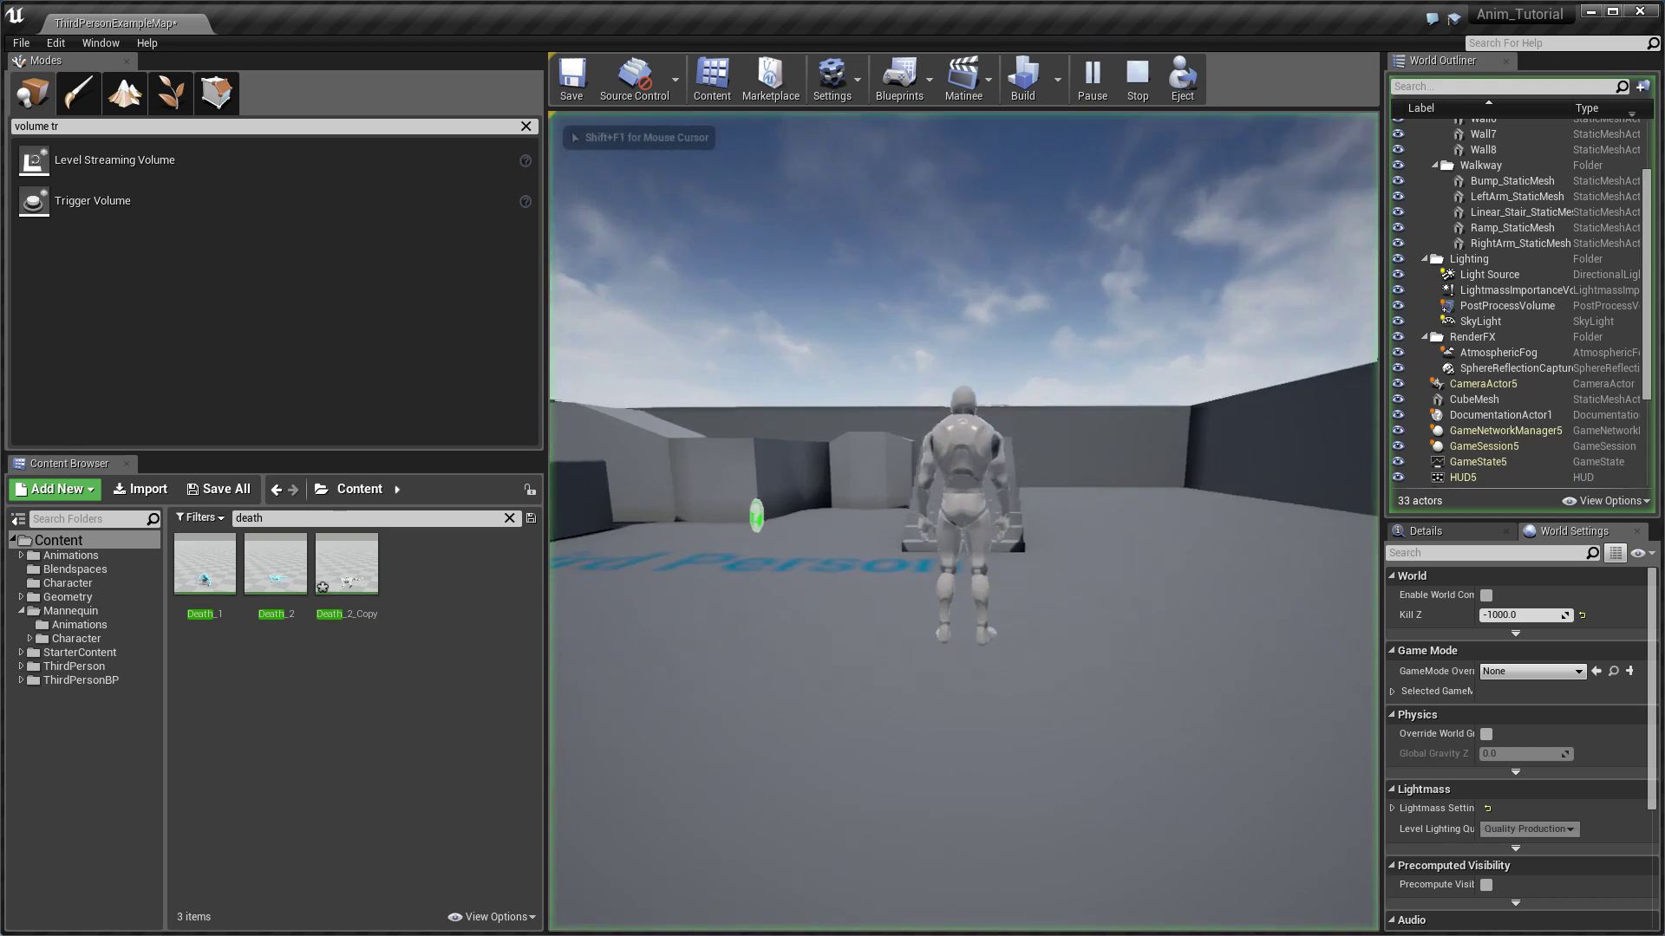
key("w")
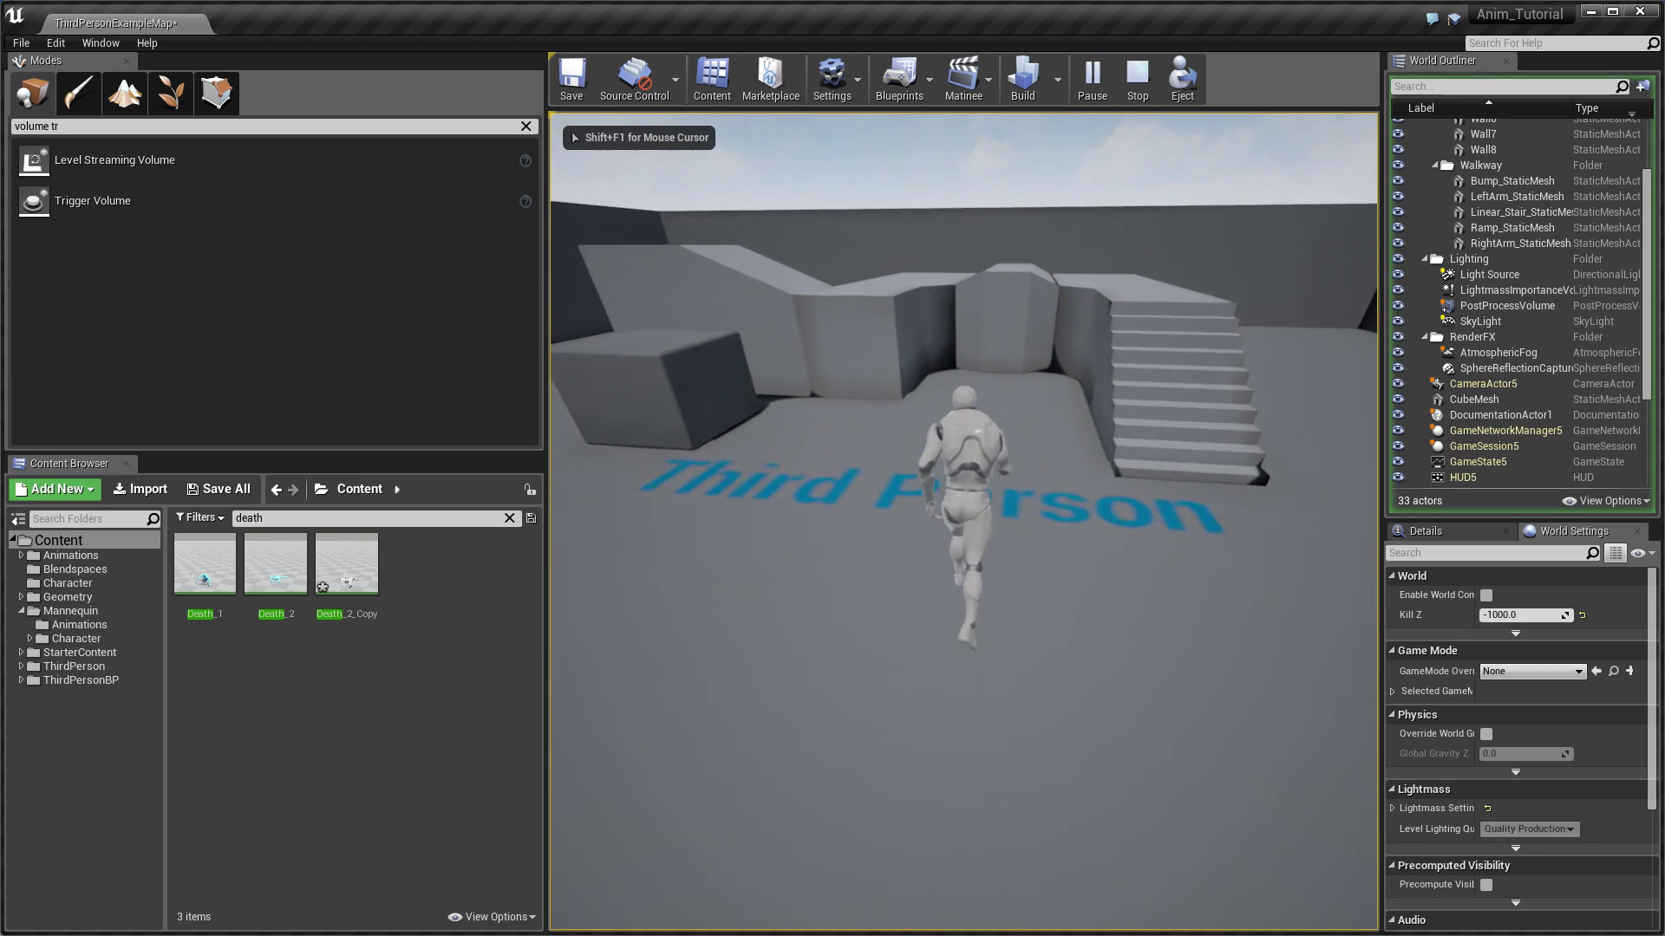
key("space")
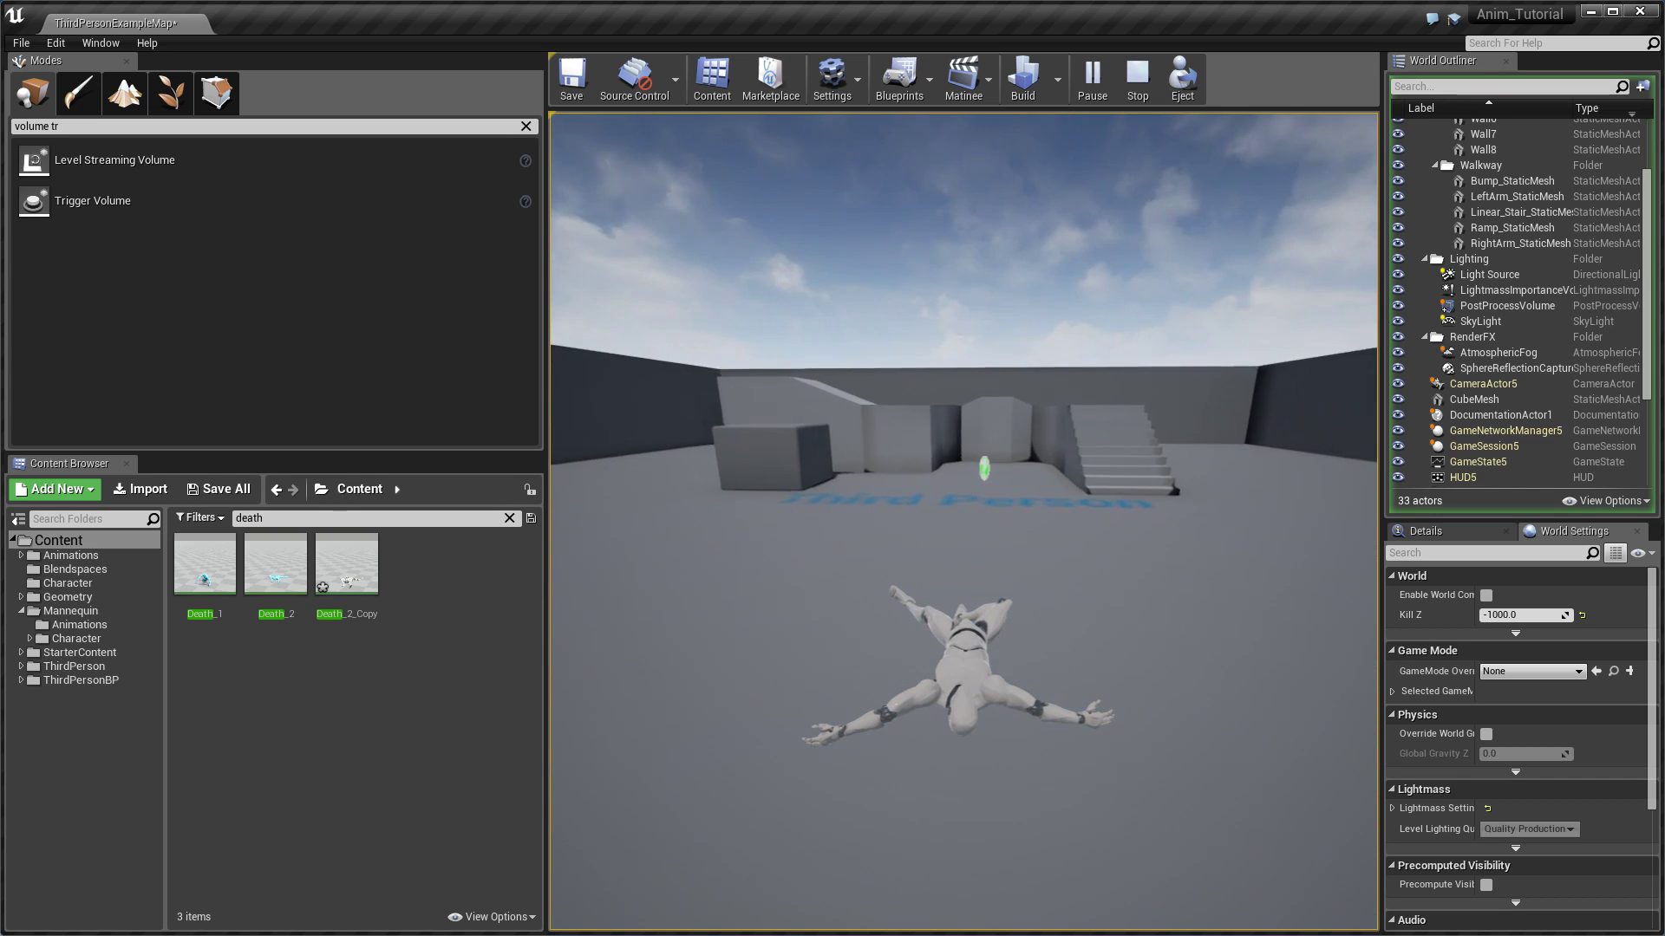
key("Escape")
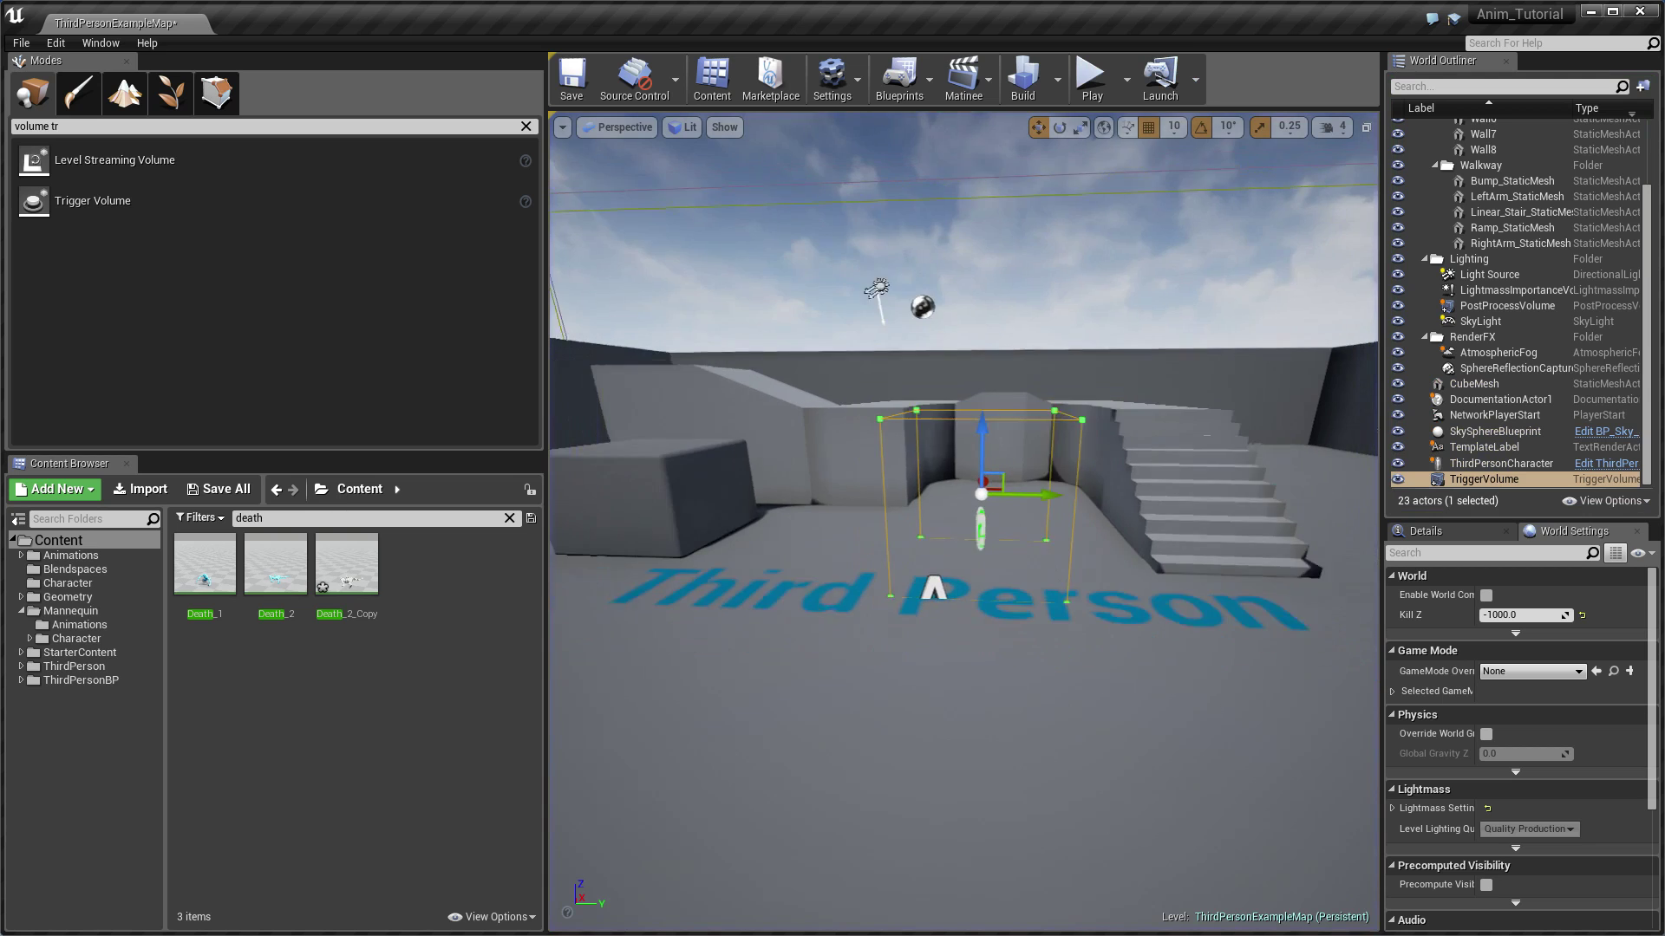
Step: Open the level blueprint and resize its window to leave the World Outliner accessible
right_click_drag(1127, 451, 1127, 495)
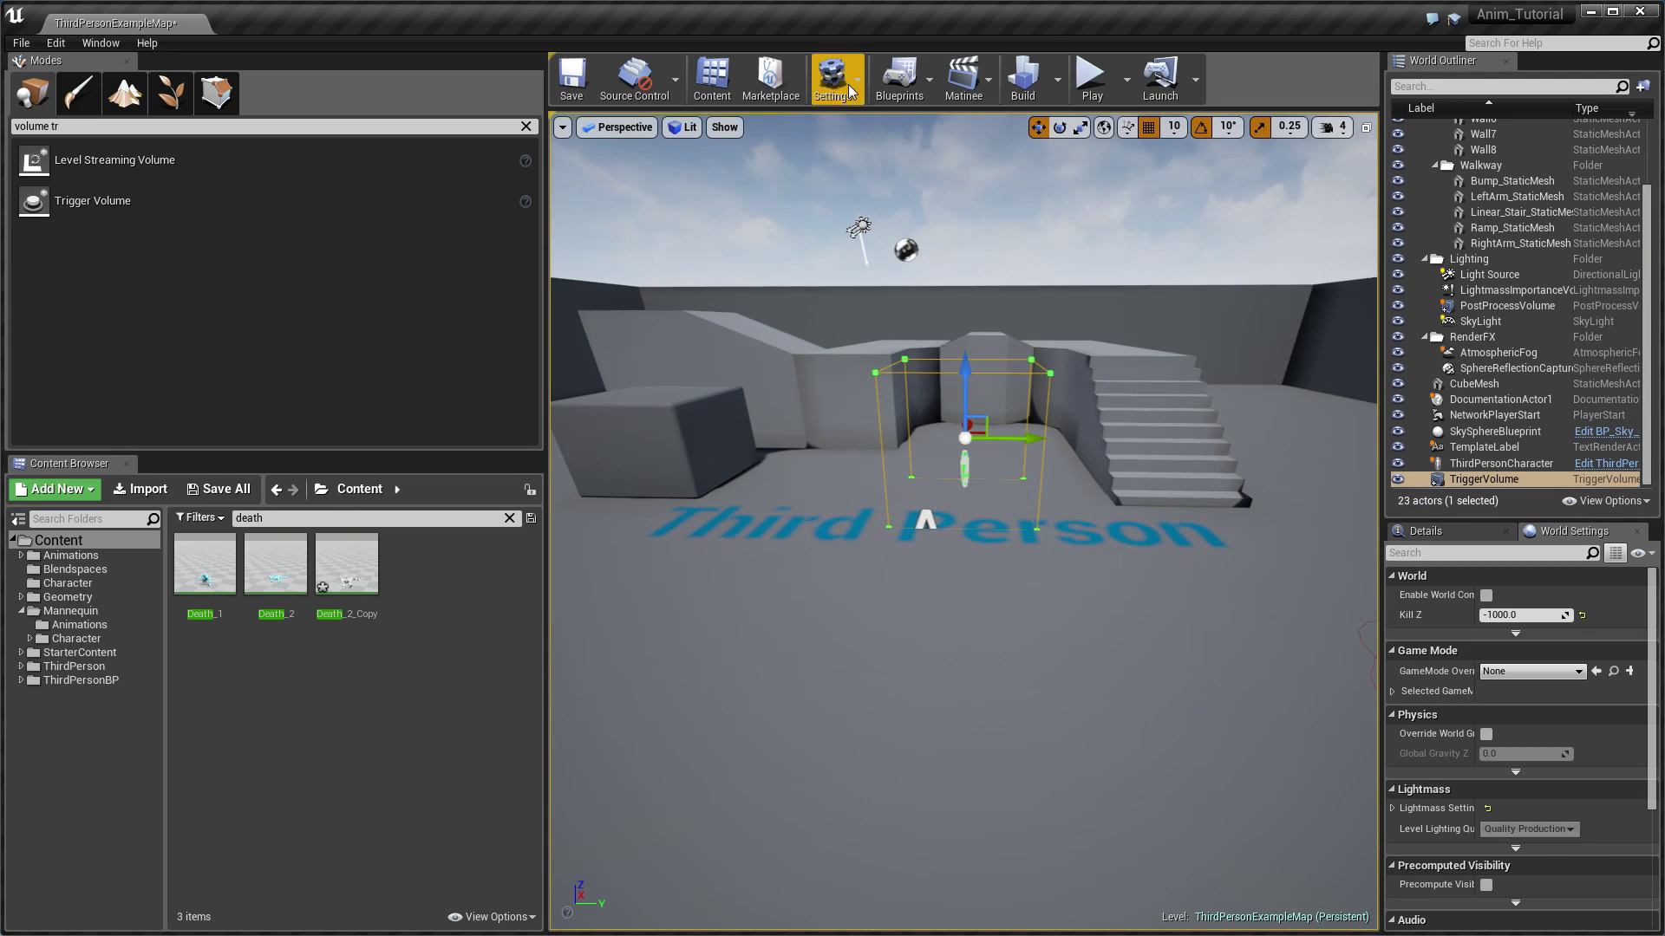
key("ctrl+p")
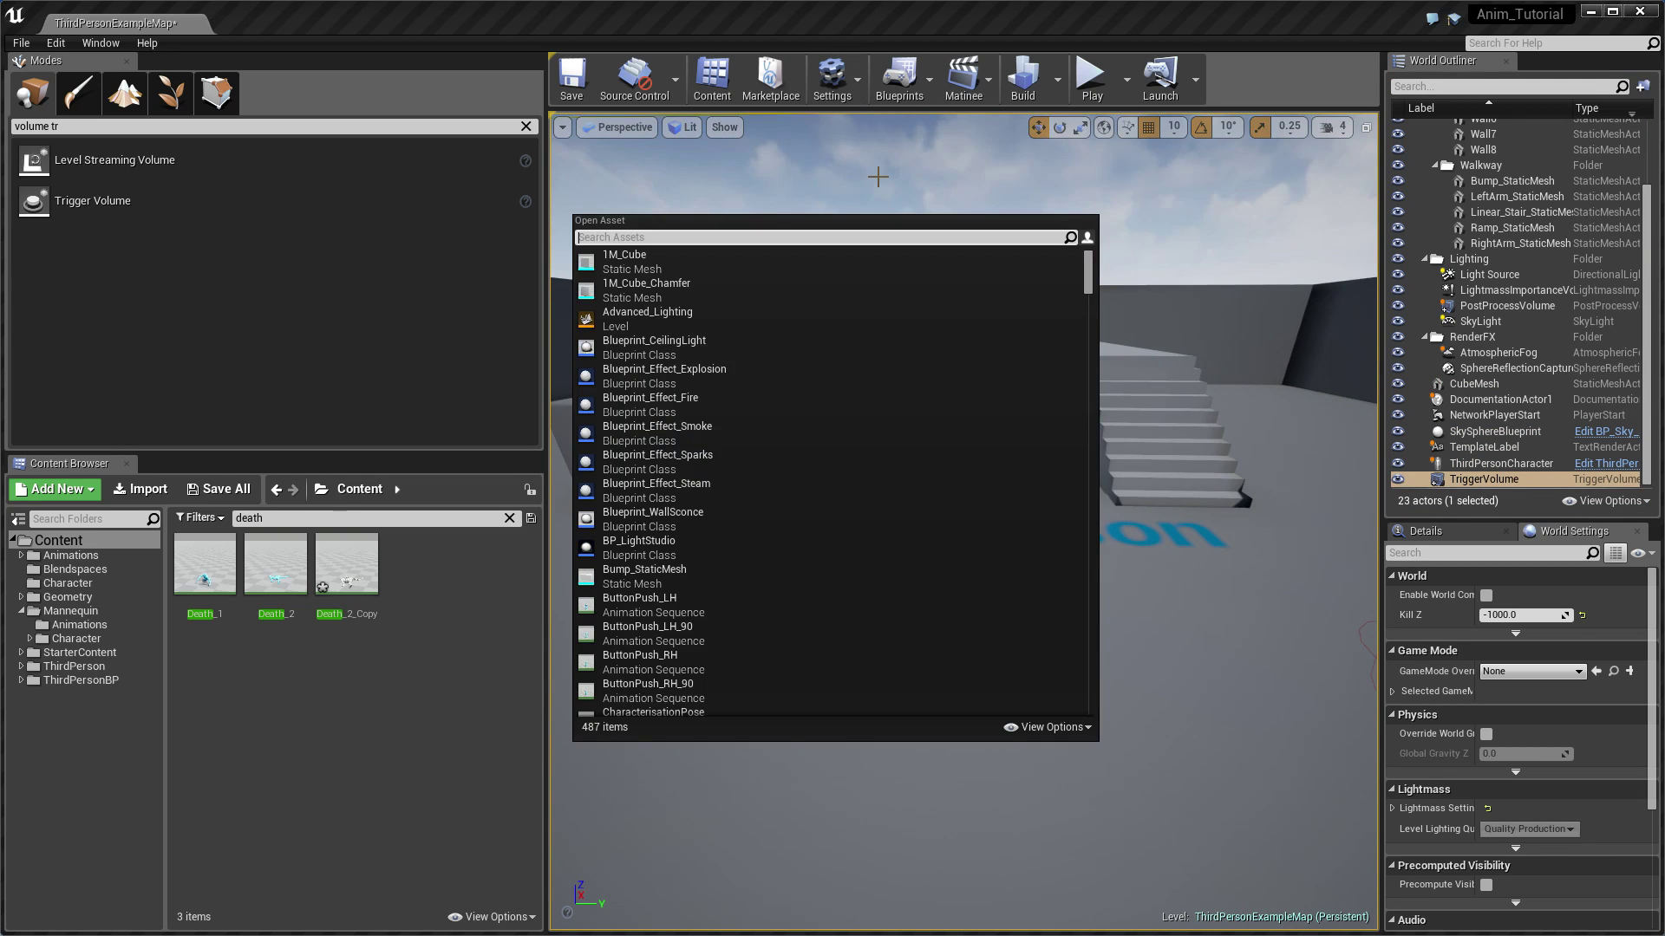
key("Escape")
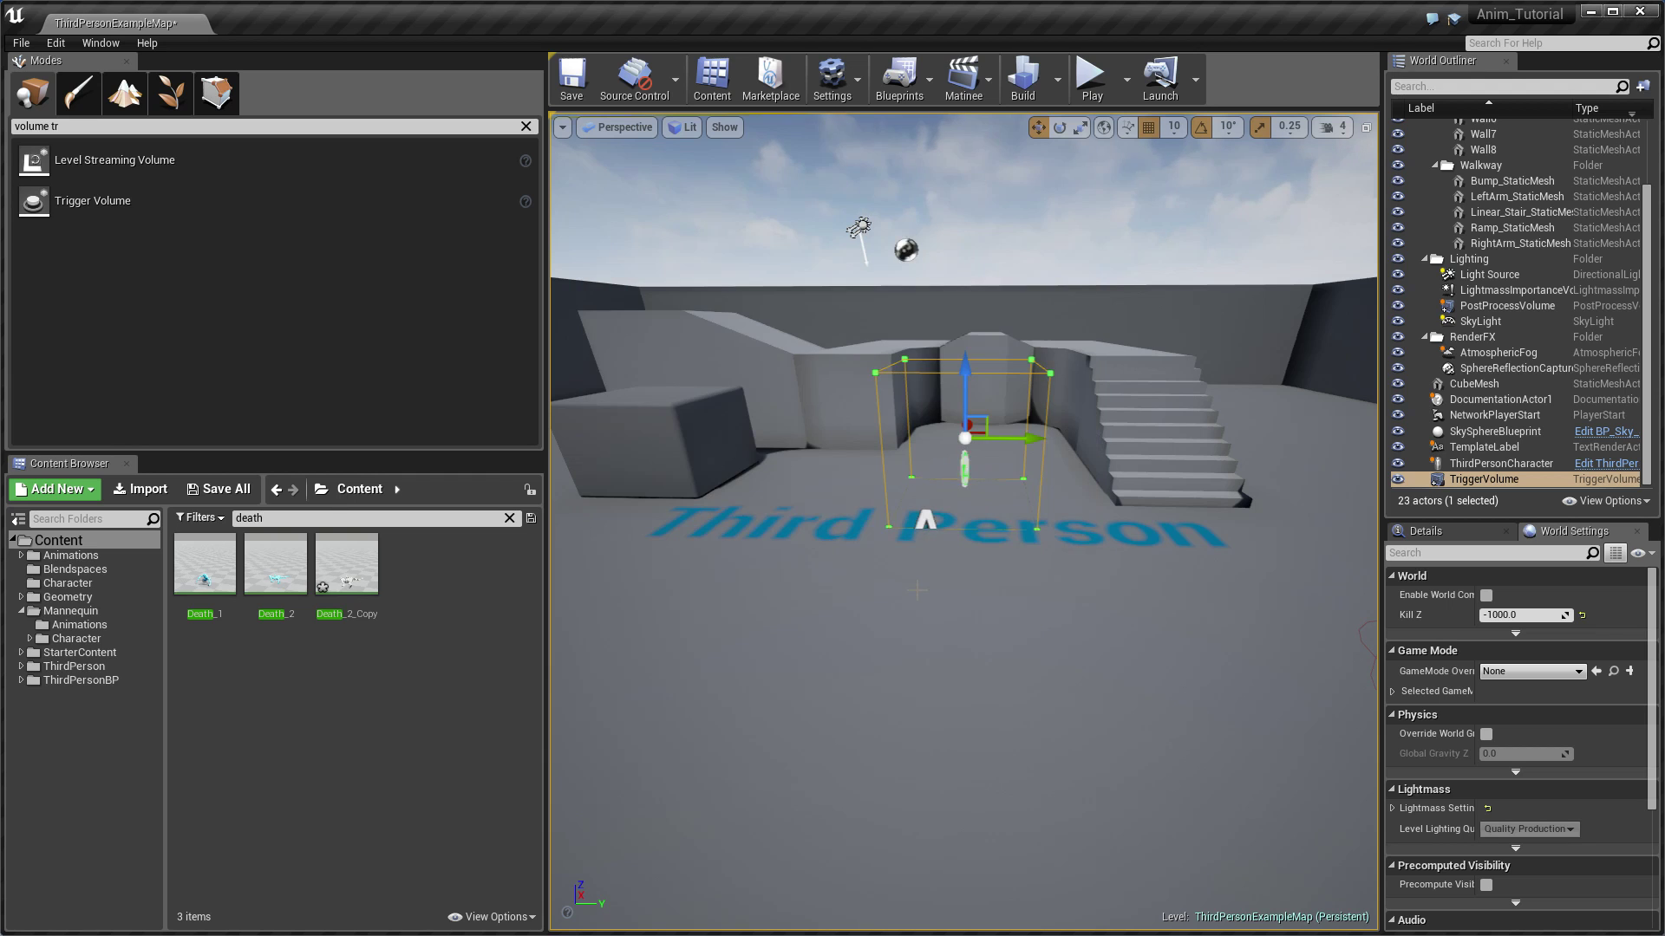
left_click(899, 78)
mouse_move(1047, 263)
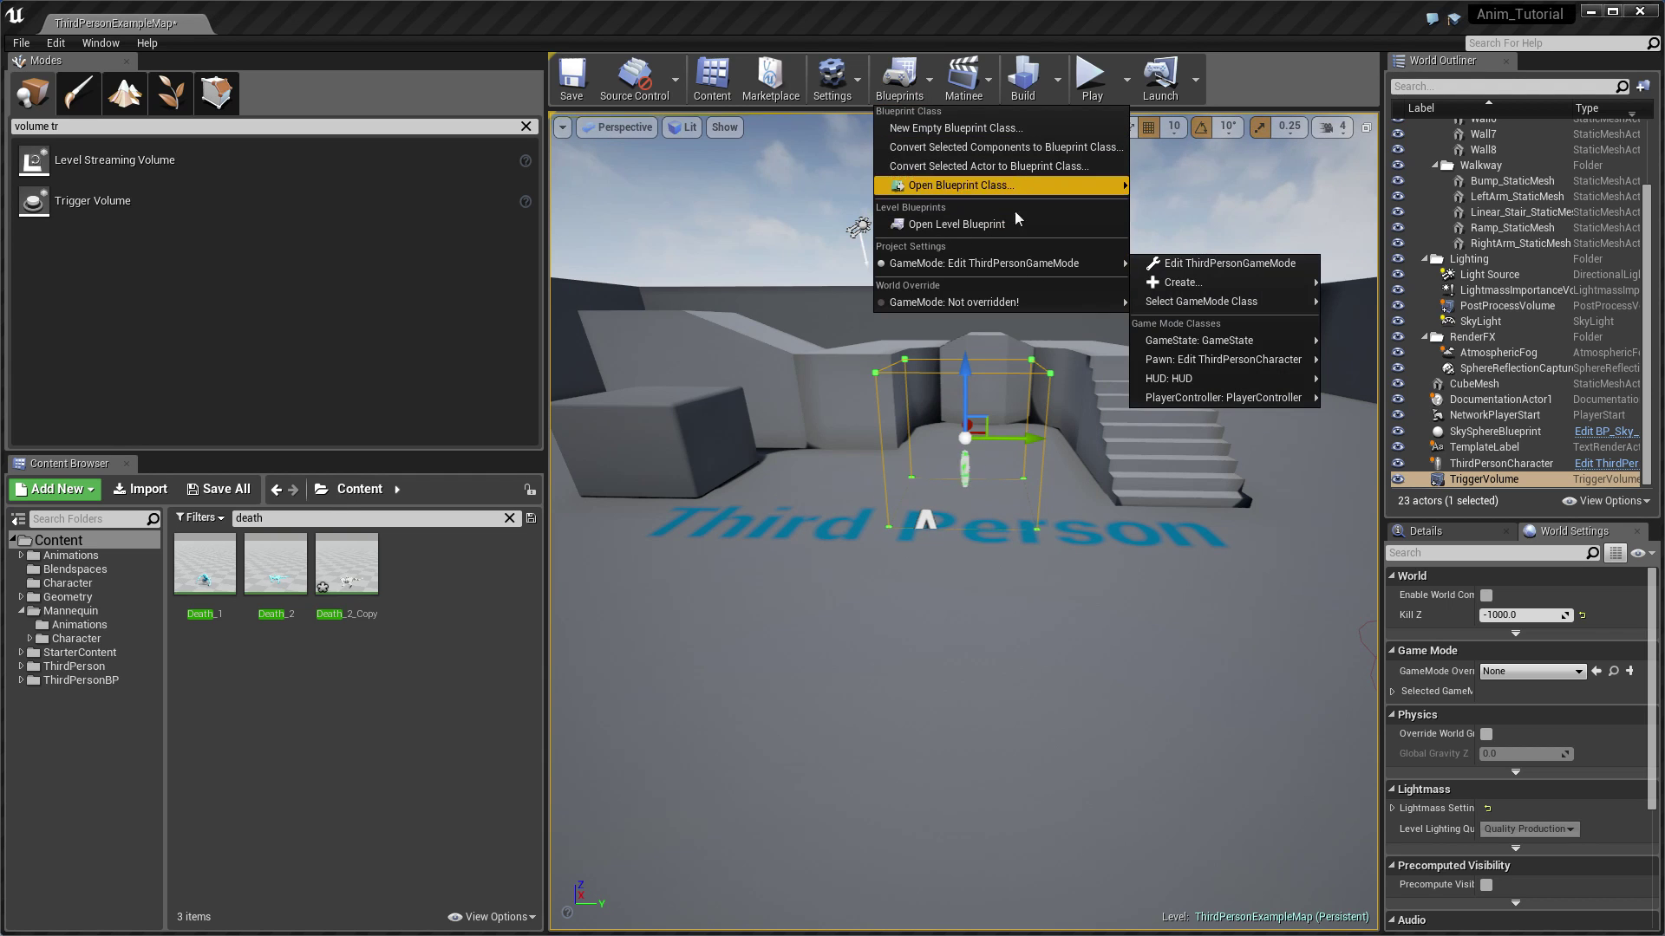
left_click(995, 225)
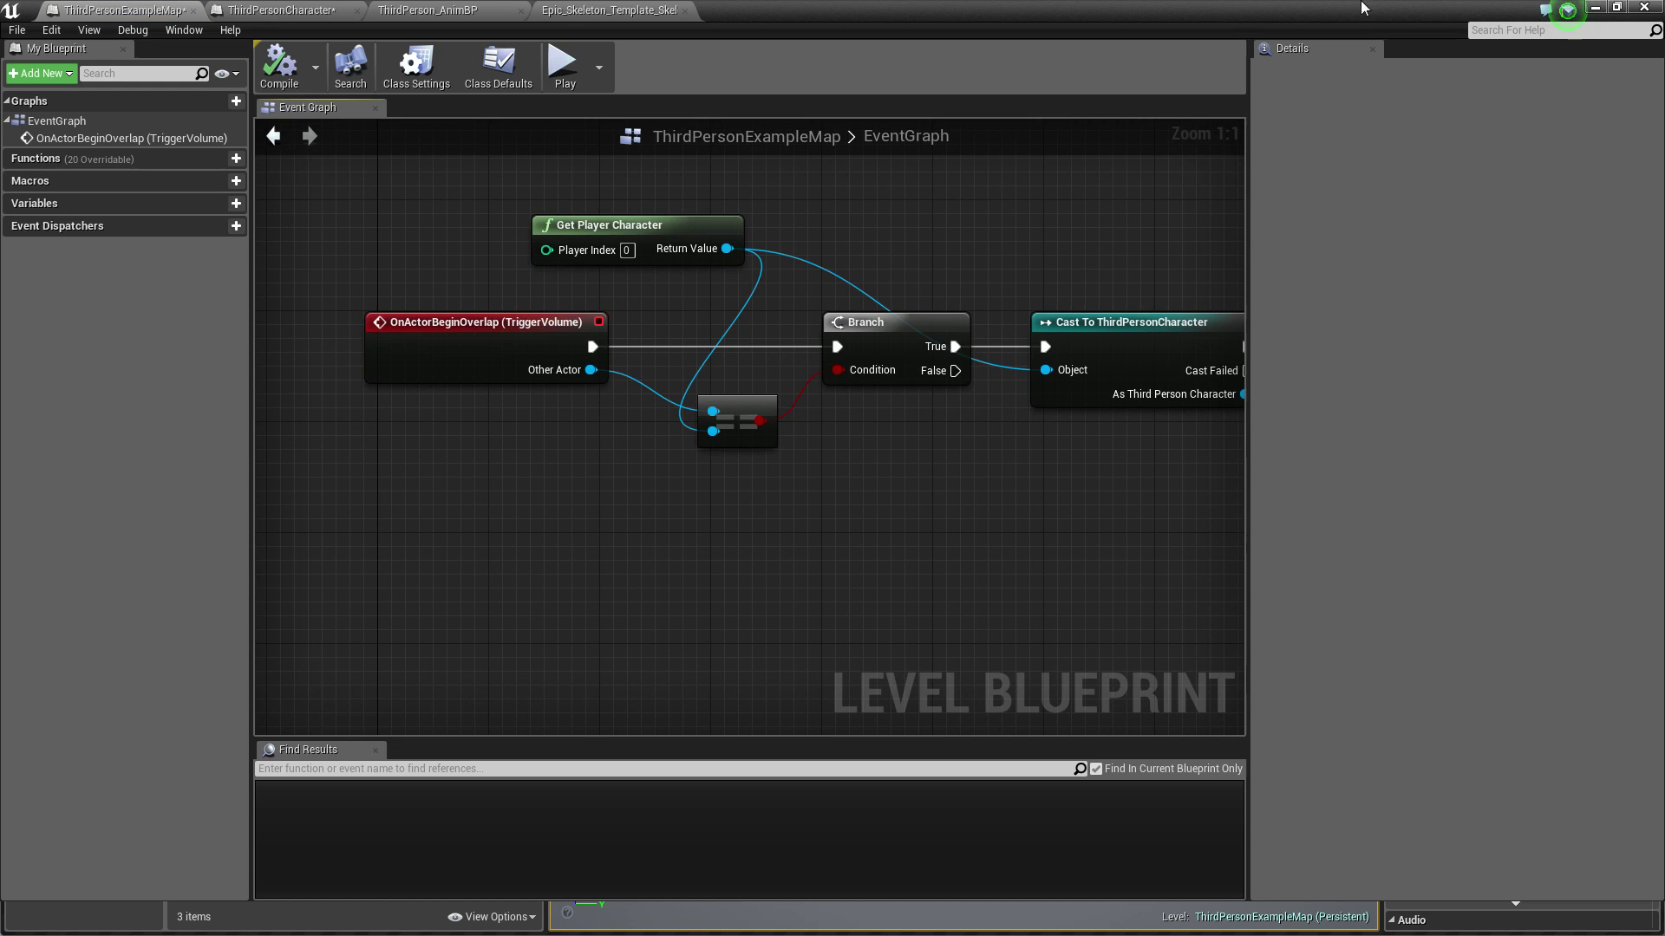
left_click(1617, 8)
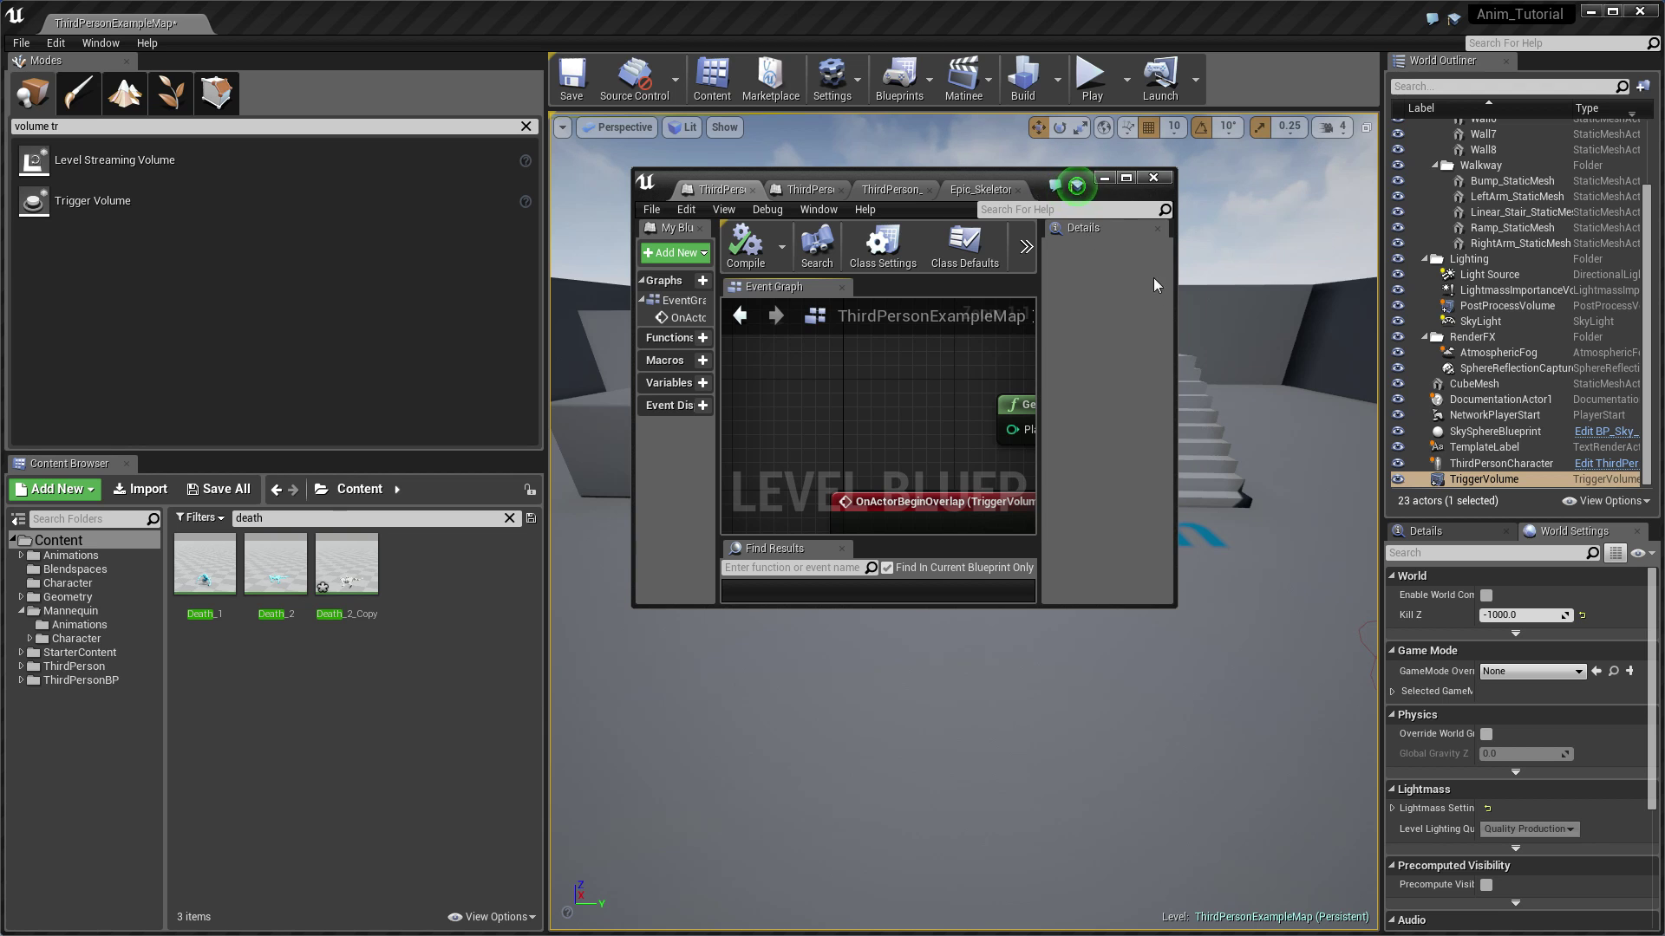
left_click_drag(1171, 610, 1319, 765)
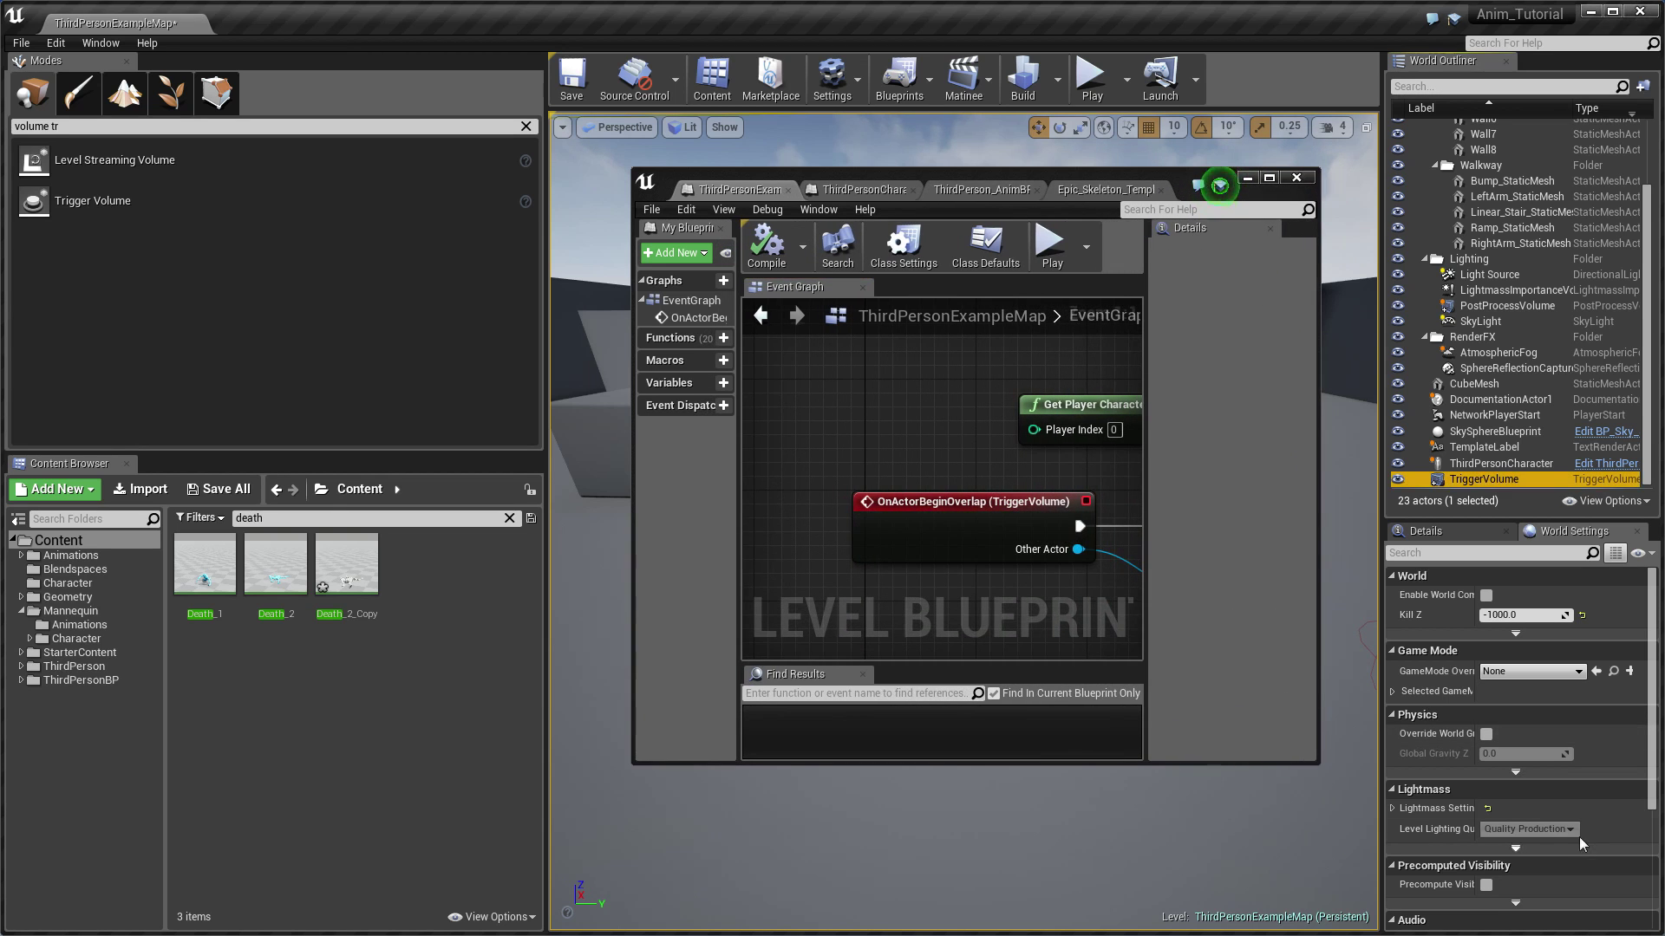
Step: Add an OnActorEndOverlap event for the TriggerVolume to the level blueprint and place it below the begin-overlap event
scroll(1558, 794, "down", 3)
double_click(1485, 478)
right_click(1496, 479)
mouse_move(1521, 858)
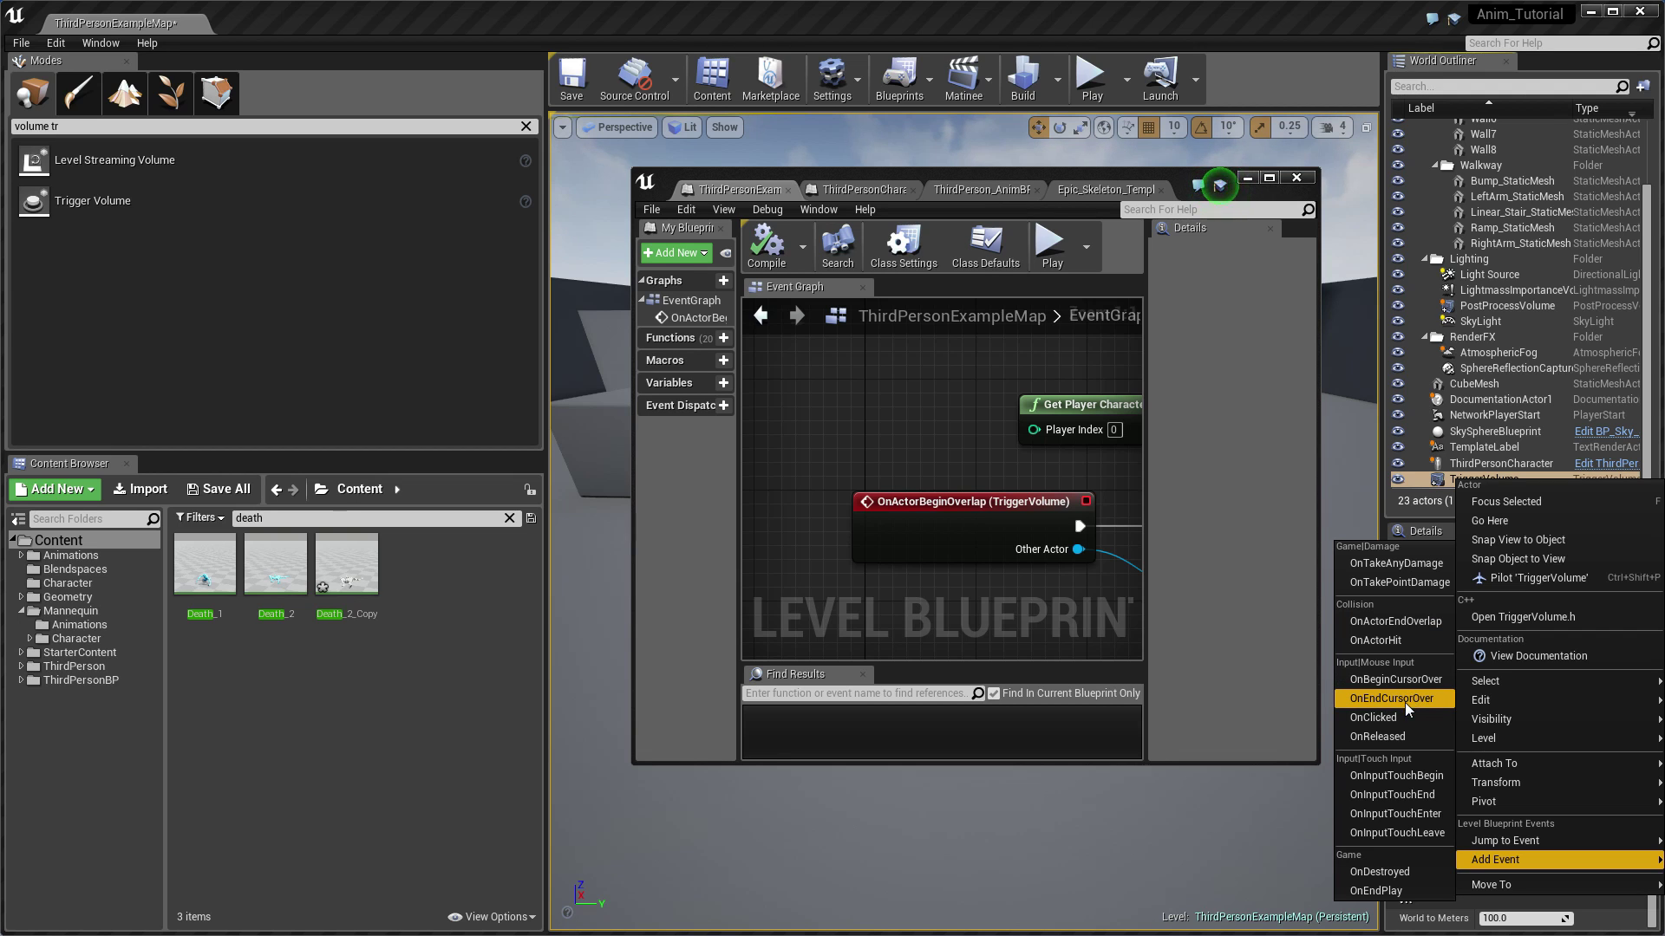
left_click(1398, 621)
scroll(932, 476, "down", 5)
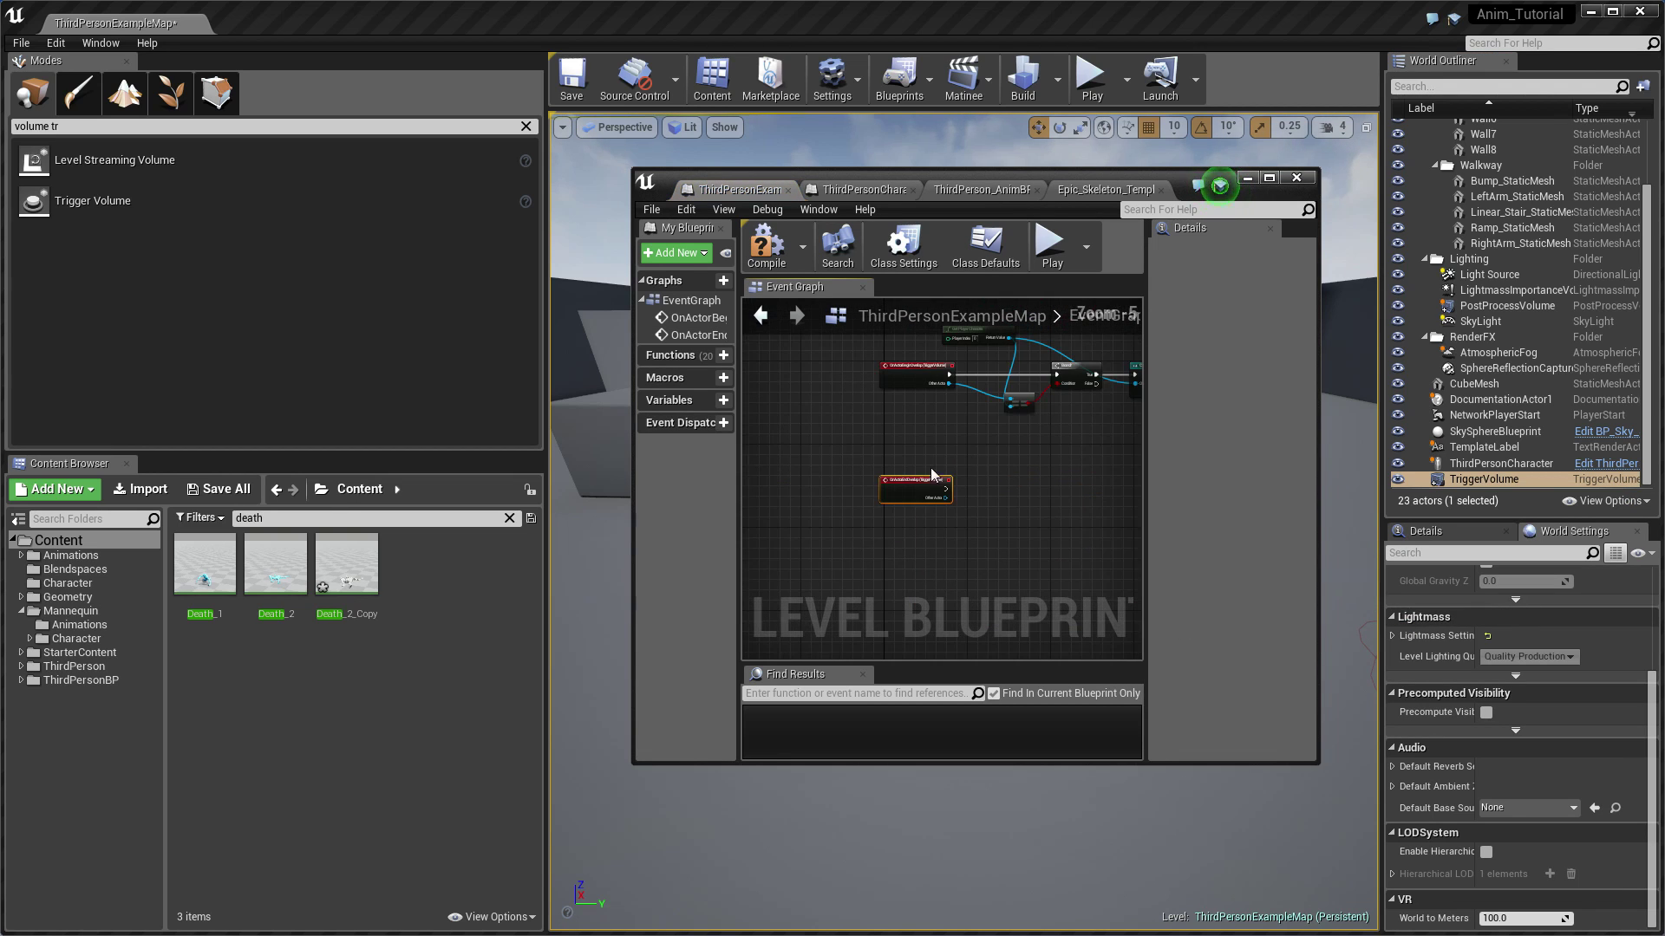
left_click_drag(921, 495, 922, 469)
Step: Duplicate the player check, Branch, Cast To ThirdPersonCharacter and SET Is Dead nodes and place the copies beside the end-overlap event
left_click(1269, 178)
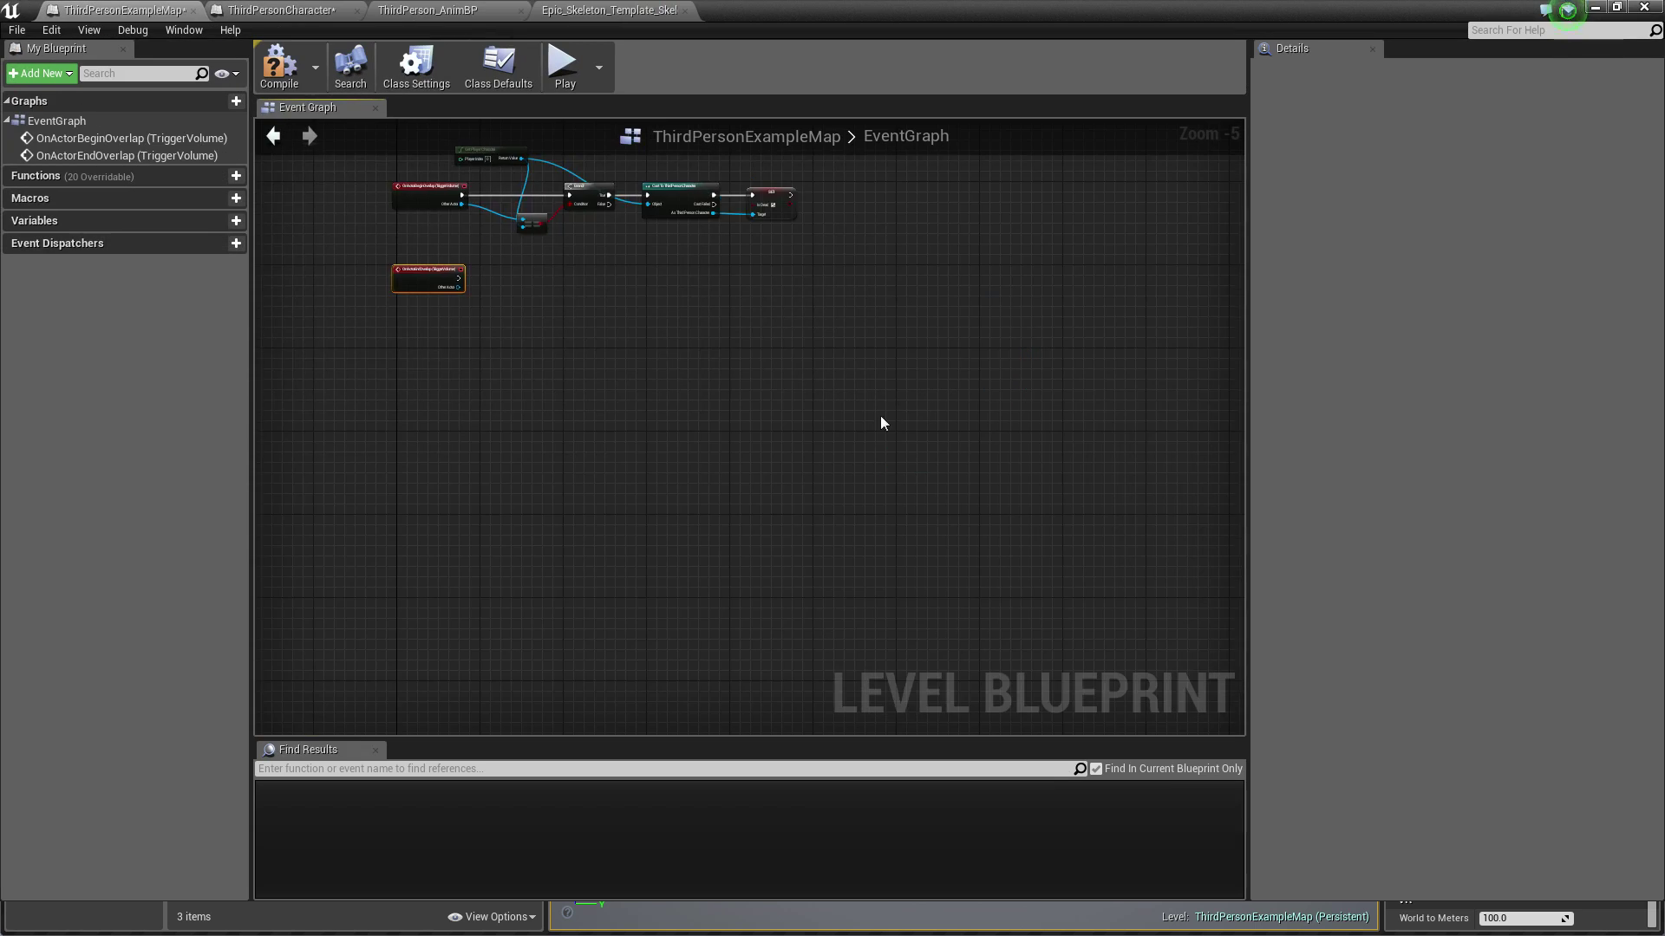
right_click_drag(747, 262, 933, 447)
scroll(933, 448, "up", 3)
left_click_drag(1070, 451, 401, 236)
key("ctrl+c")
key("ctrl+v")
left_click_drag(520, 552, 558, 524)
left_click(451, 525)
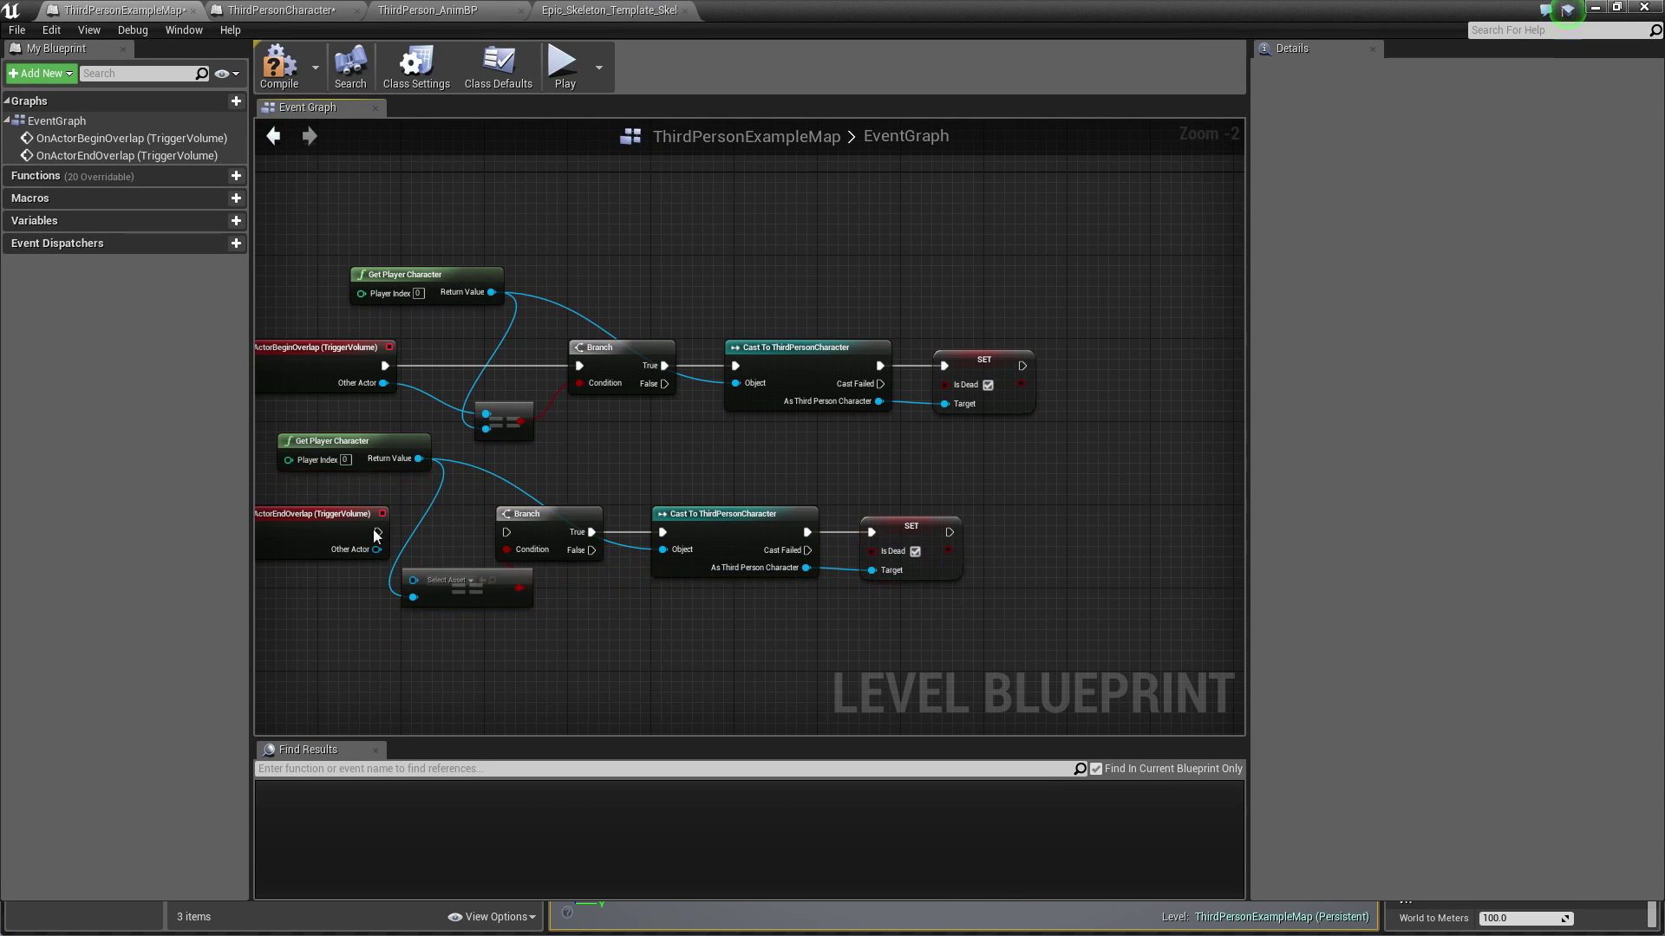
Step: Wire the end-overlap event to the copied Branch and its Other Actor to the equality node, with Is Dead unchecked in the copied SET node
left_click_drag(378, 531, 510, 529)
right_click_drag(322, 546, 455, 527)
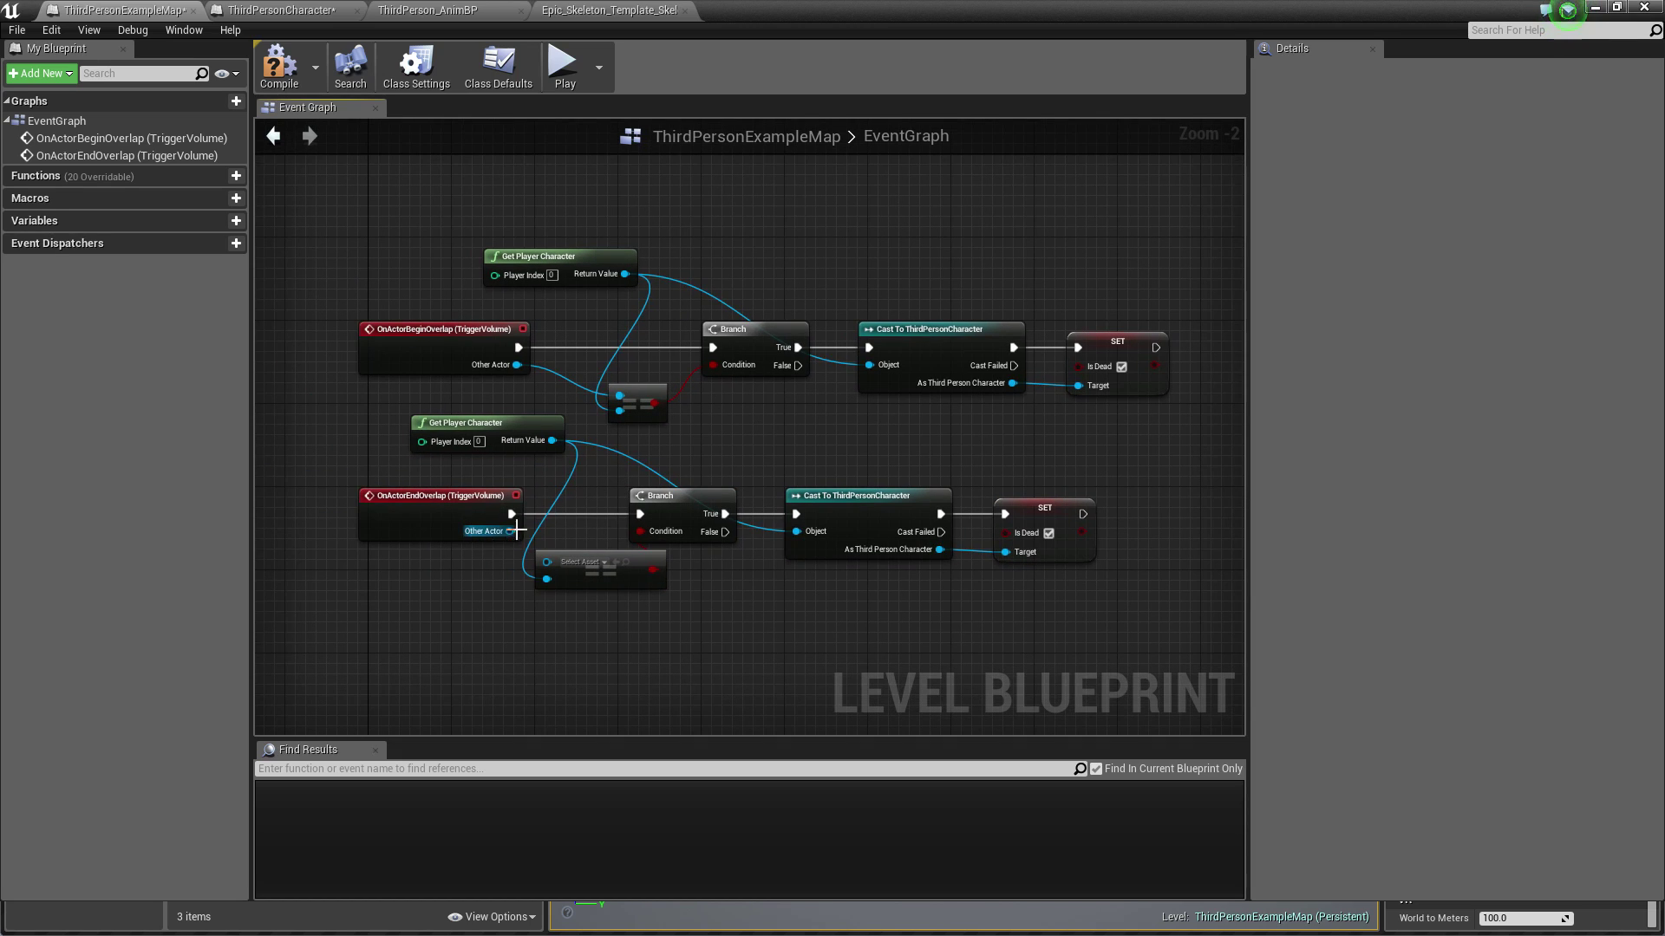
left_click_drag(510, 530, 547, 577)
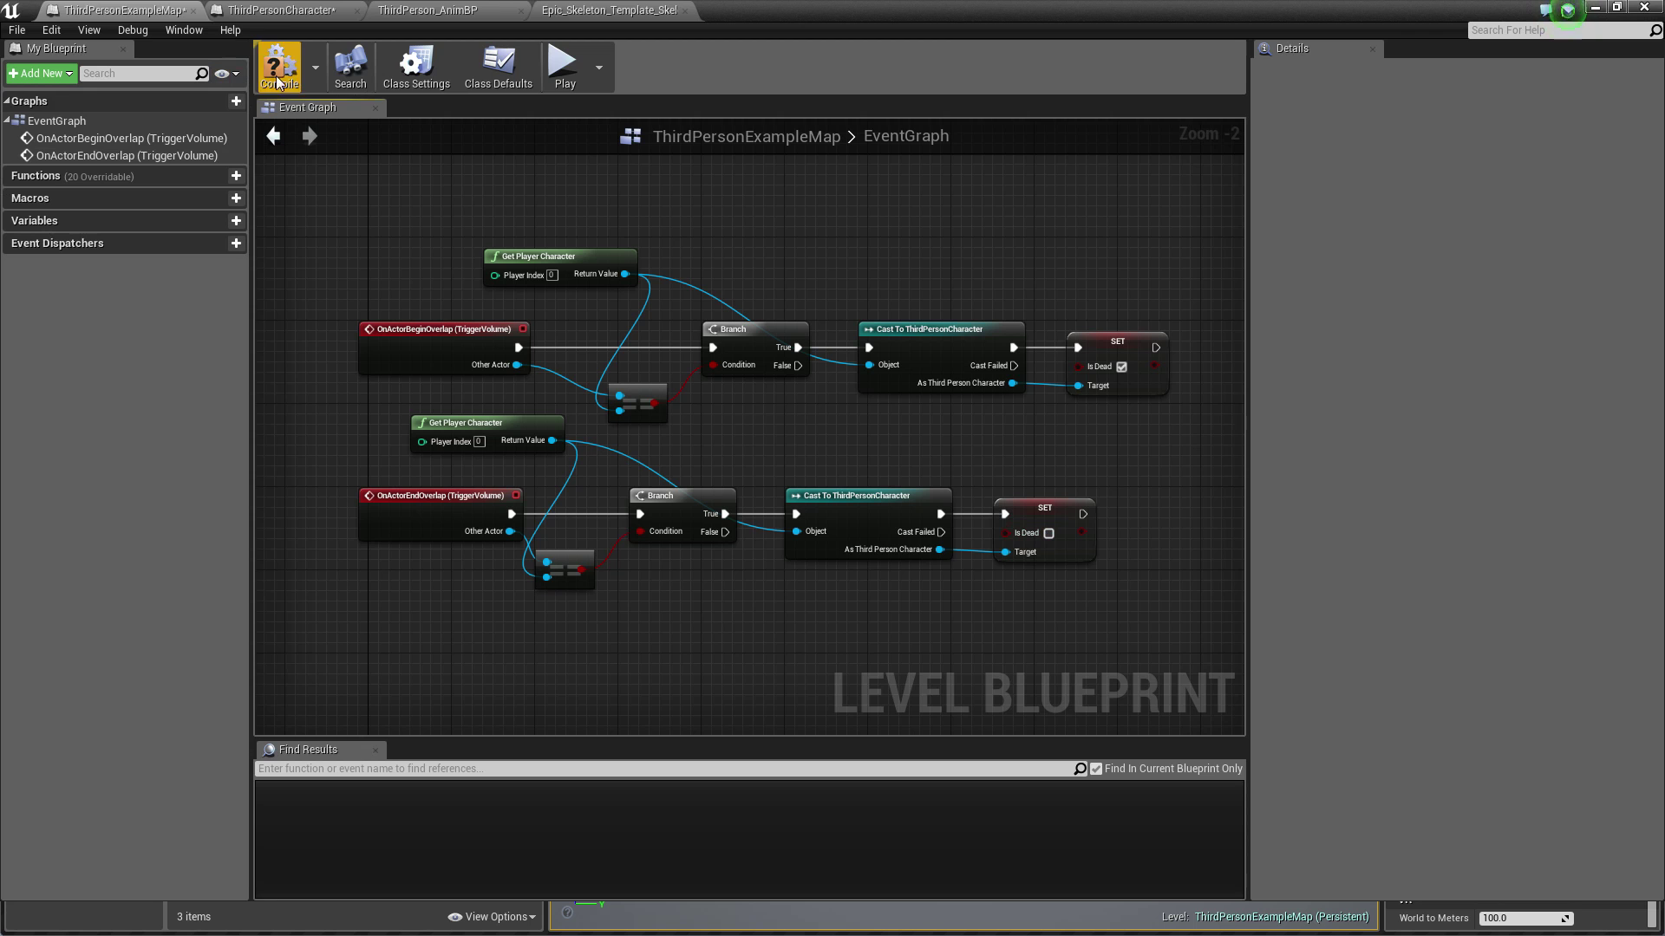
left_click(1593, 9)
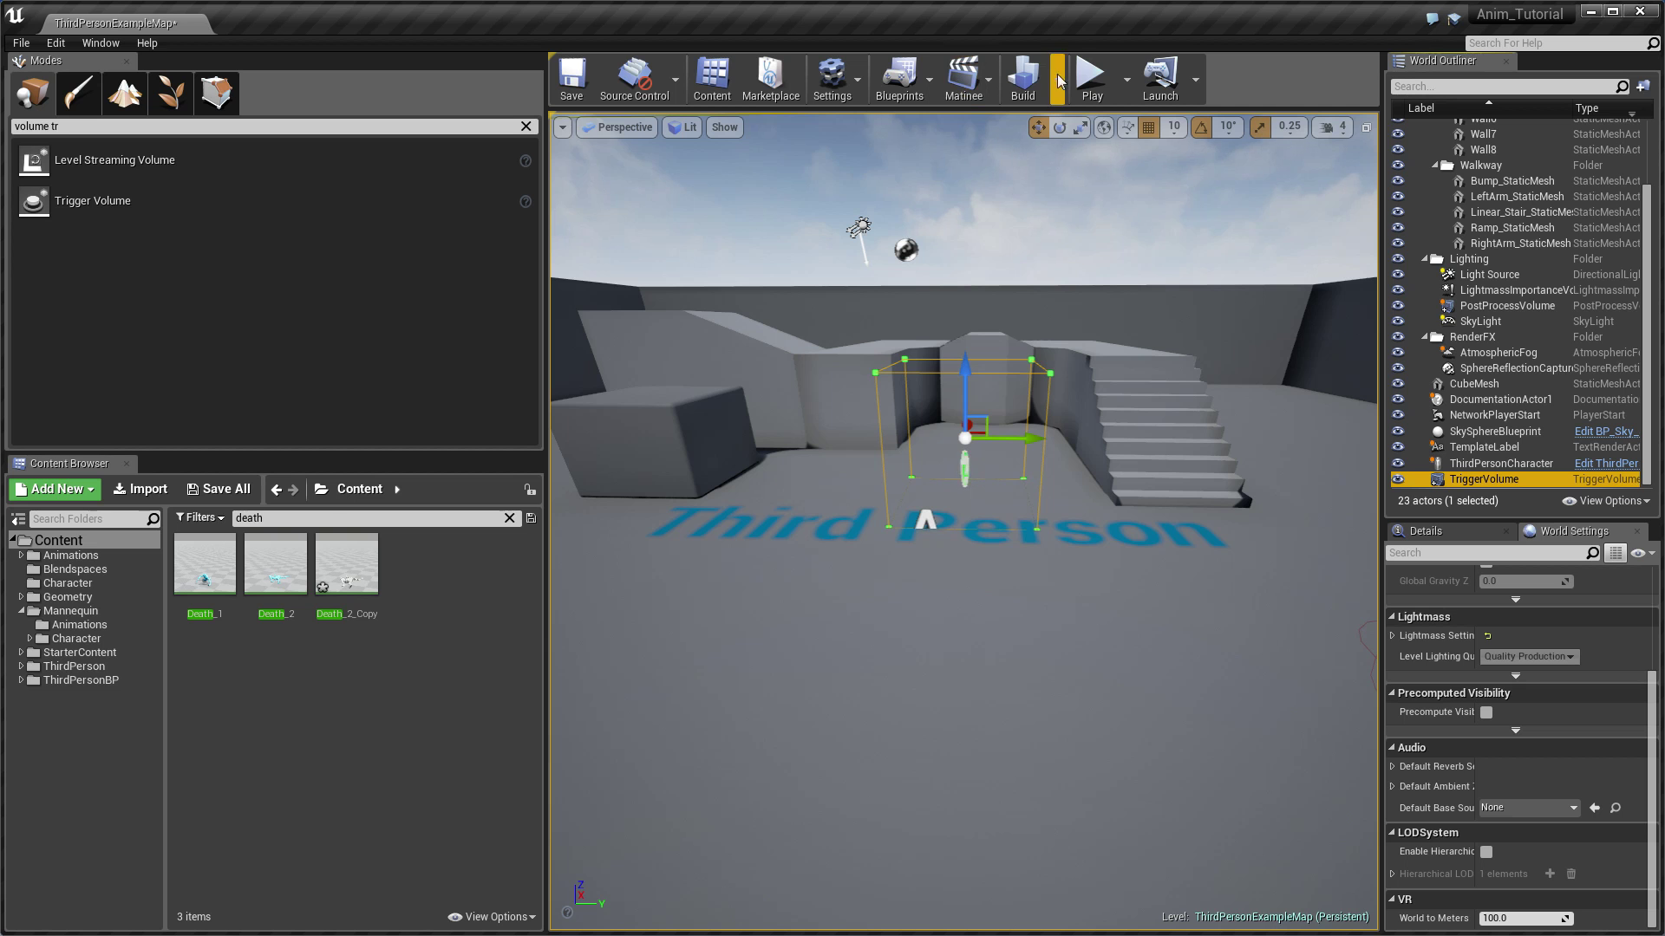
Step: Playtest moving the character in and out of the trigger volume to check the switching between the death animation and normal movement
left_click(1092, 80)
key("w")
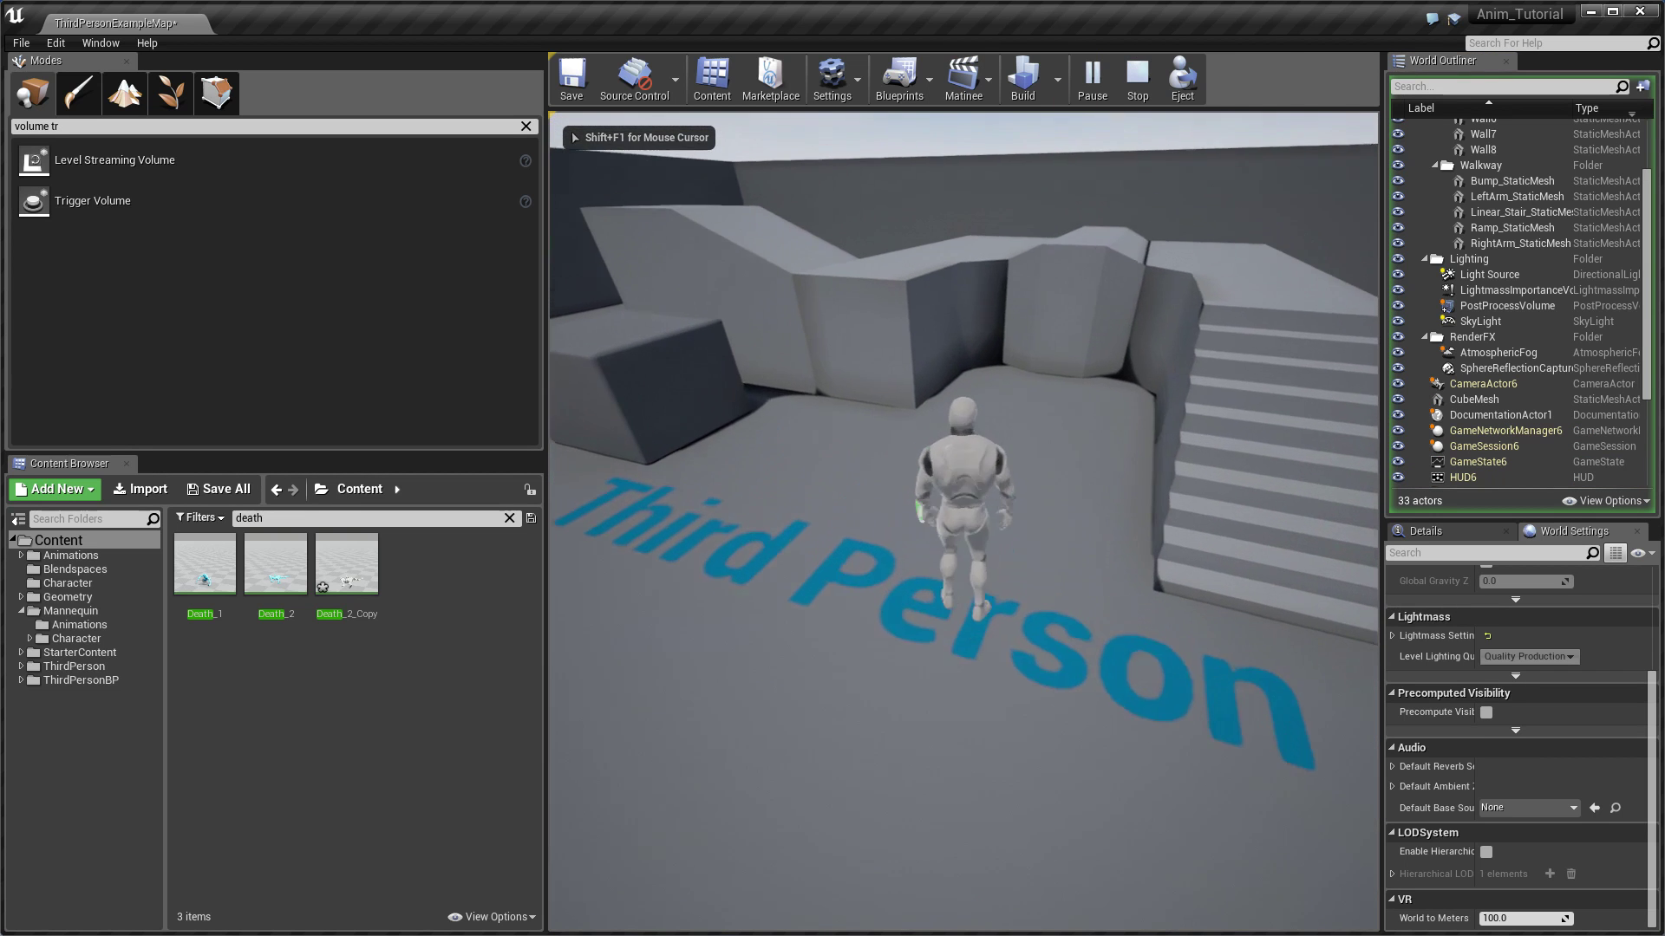
key("space")
key("s")
key("w")
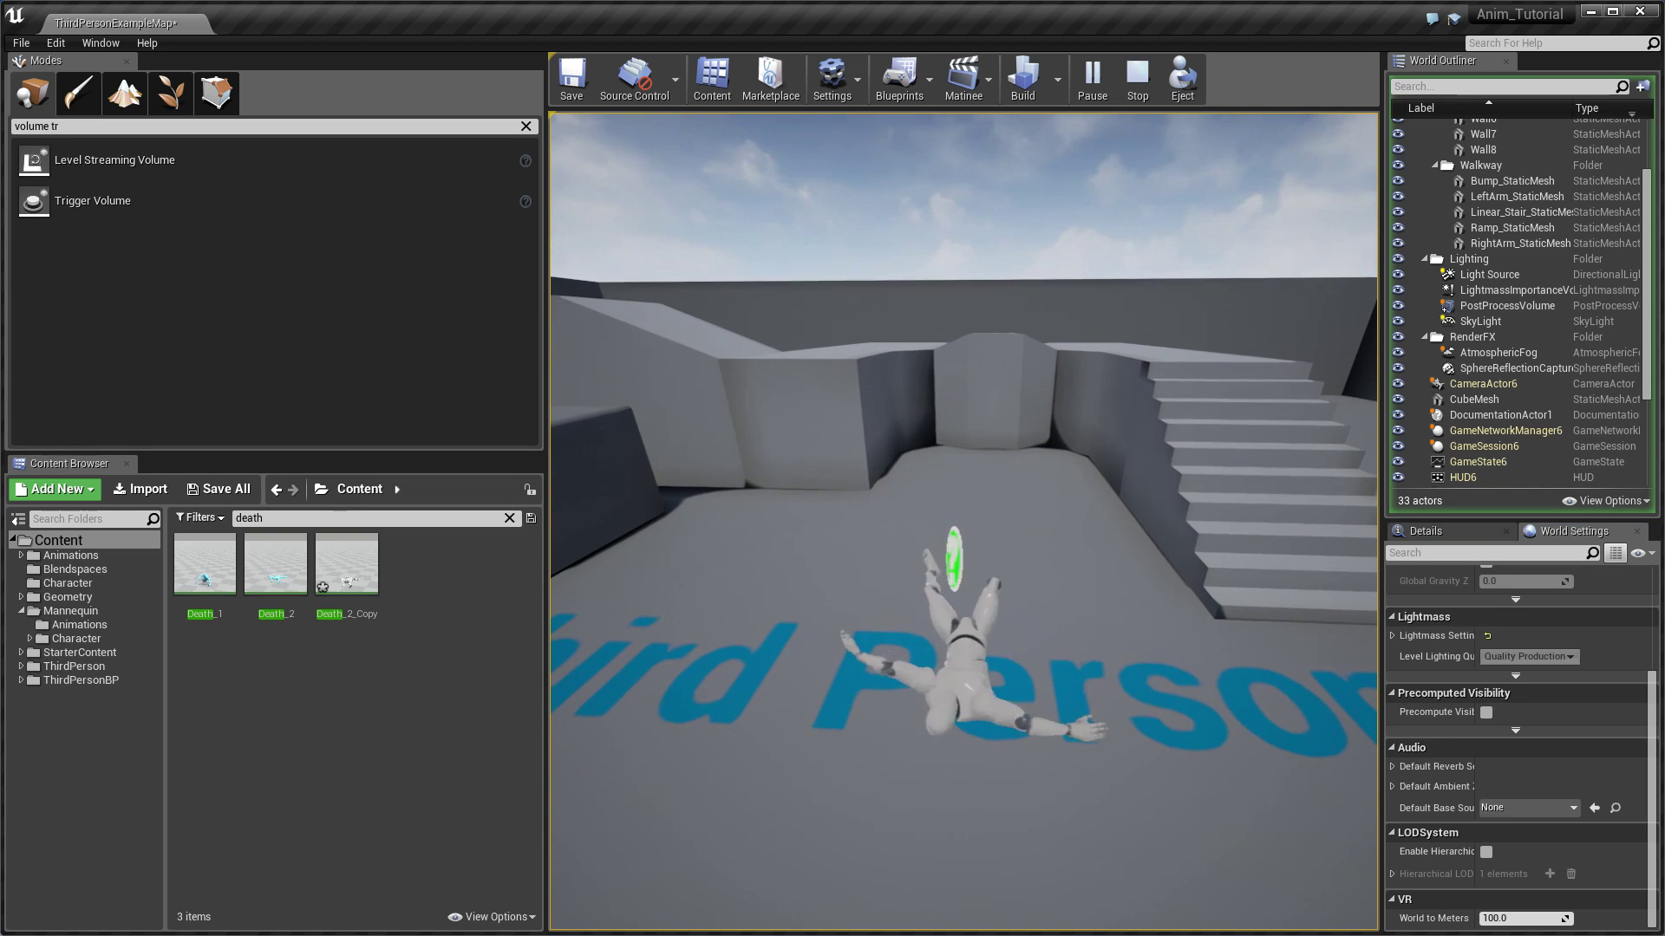
key("w")
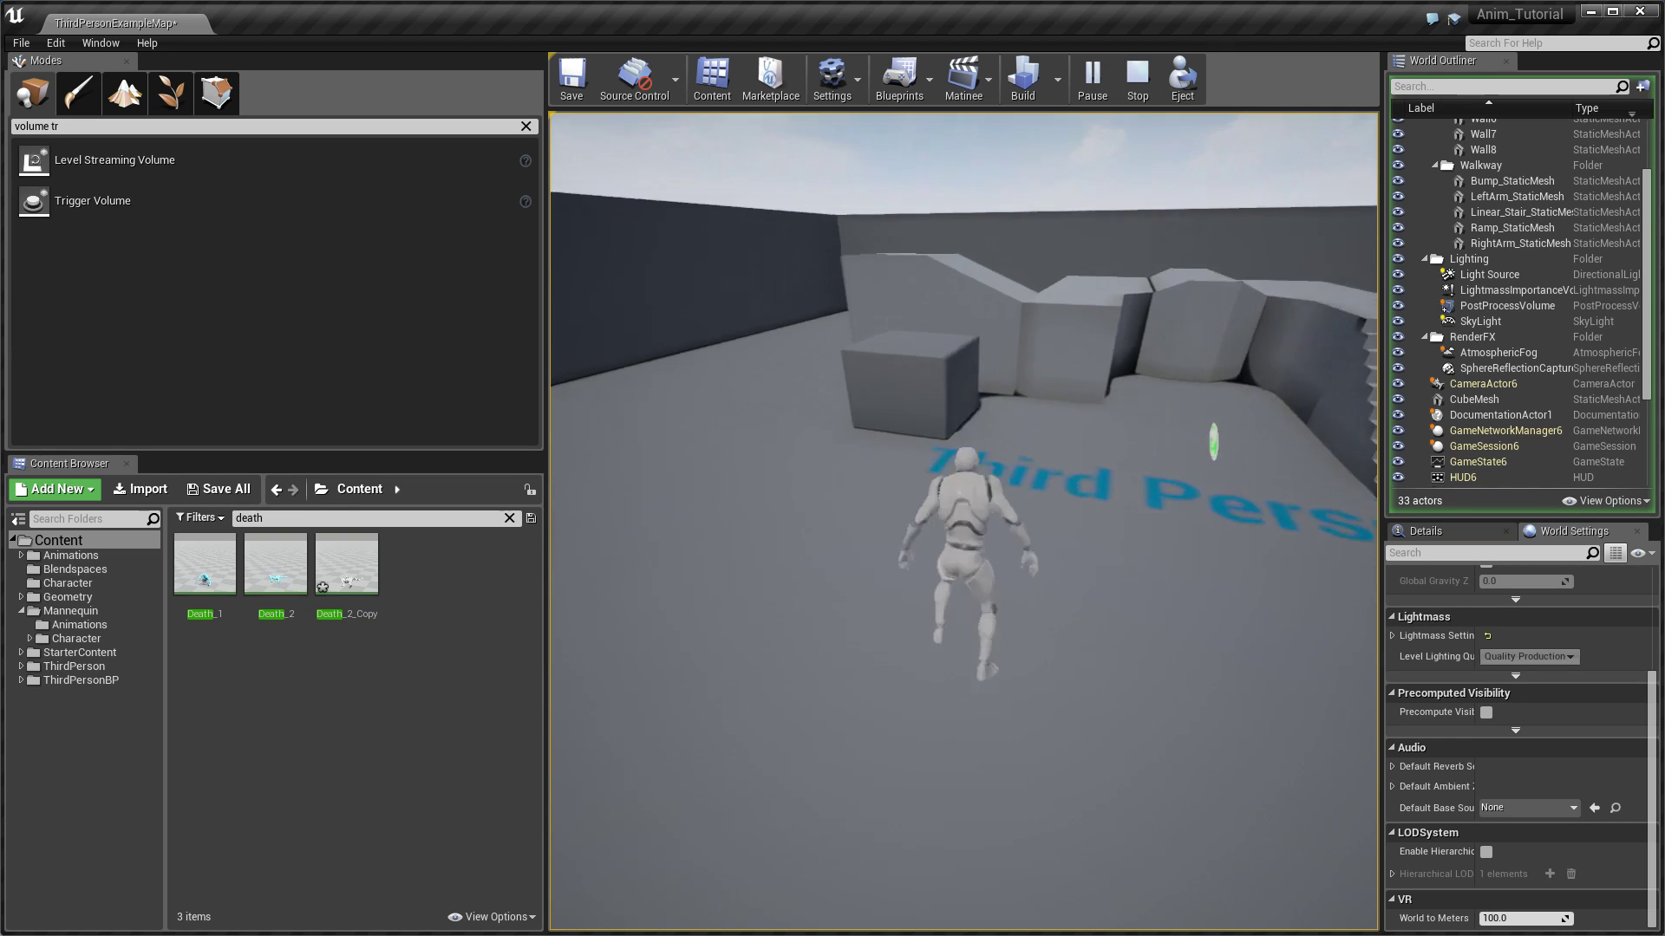
key("space")
key("space")
key("s")
key("d")
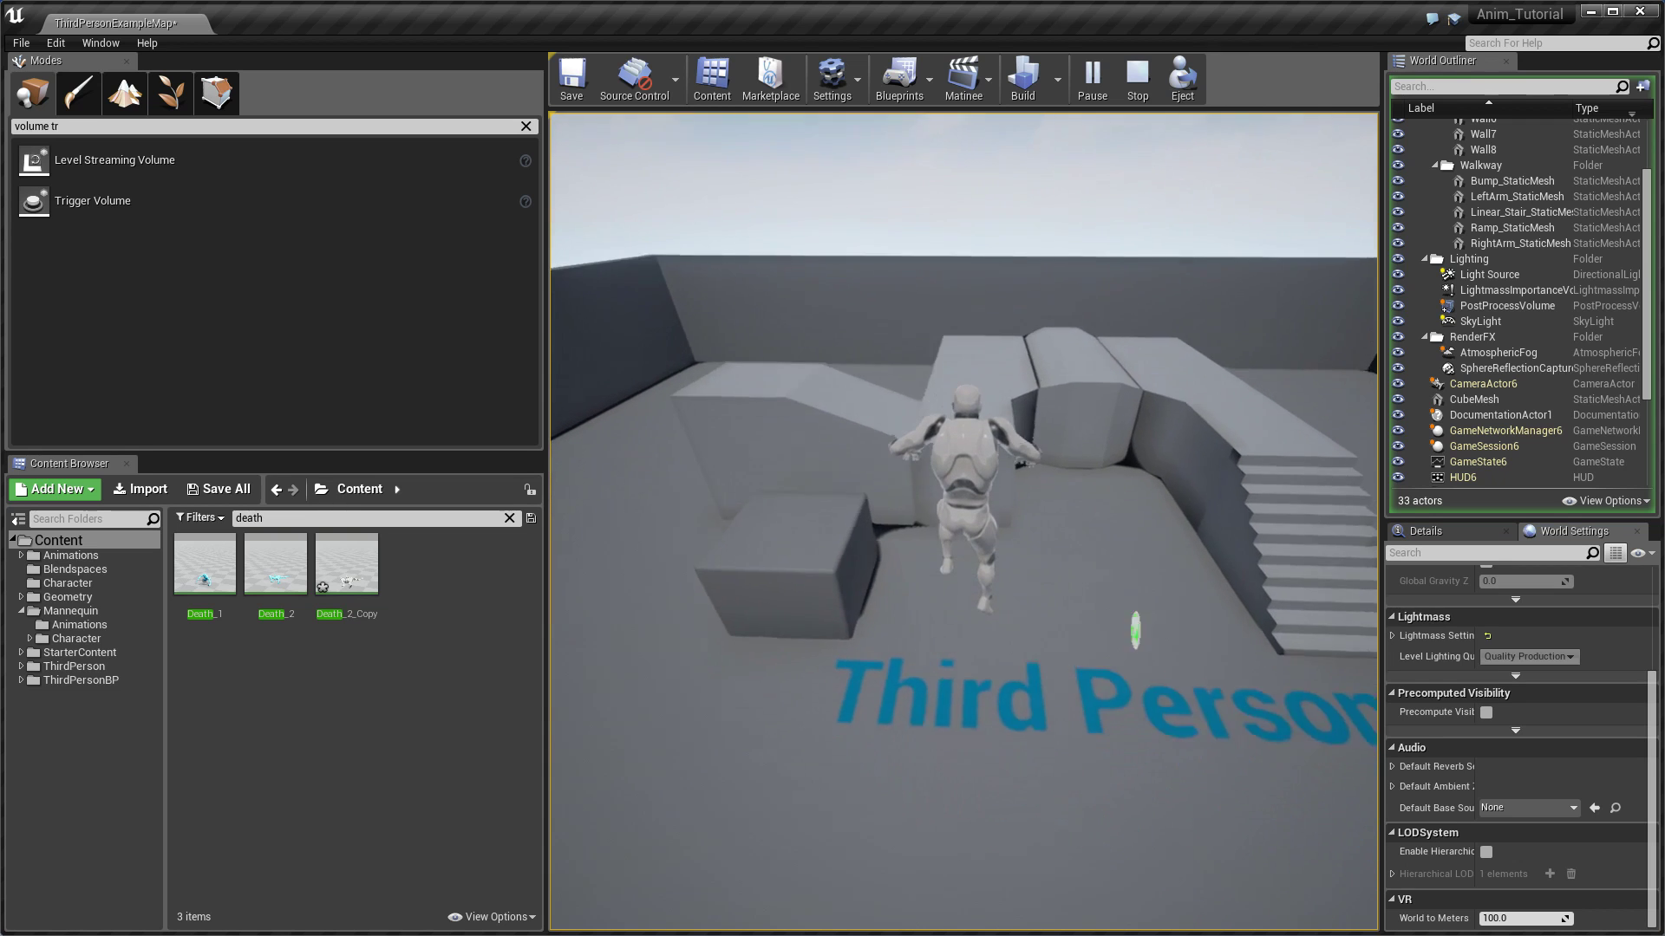
key("w")
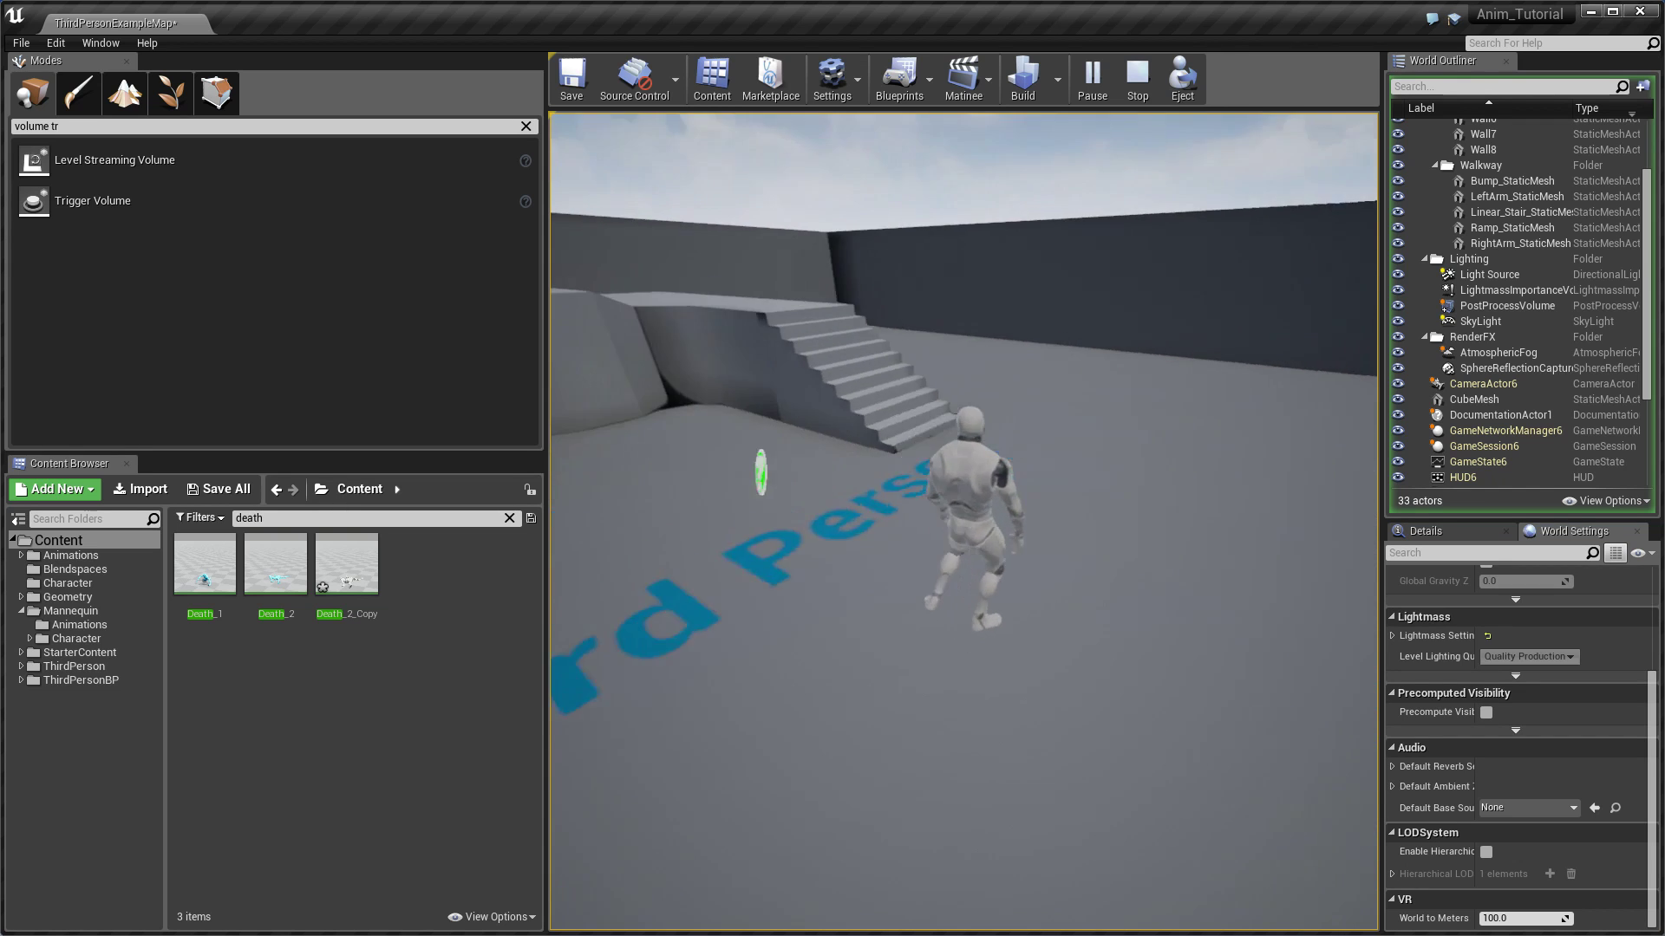
key("space")
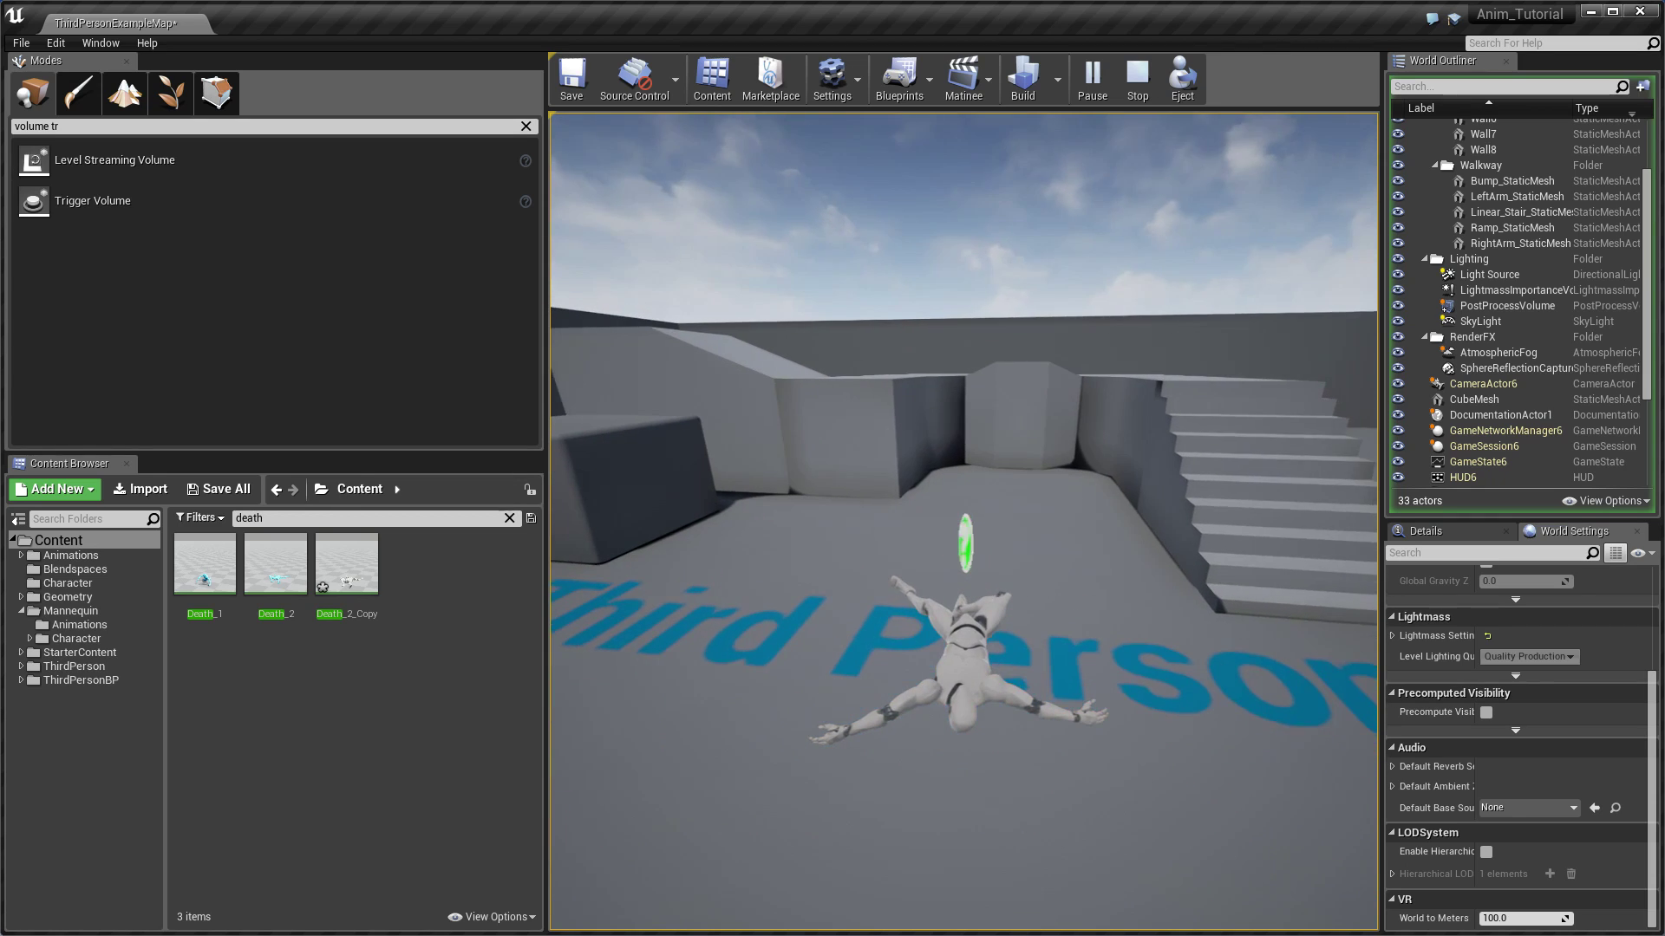
Step: End the playtest and open the level blueprint
key("Escape")
key("w")
right_click_drag(935, 552, 989, 580)
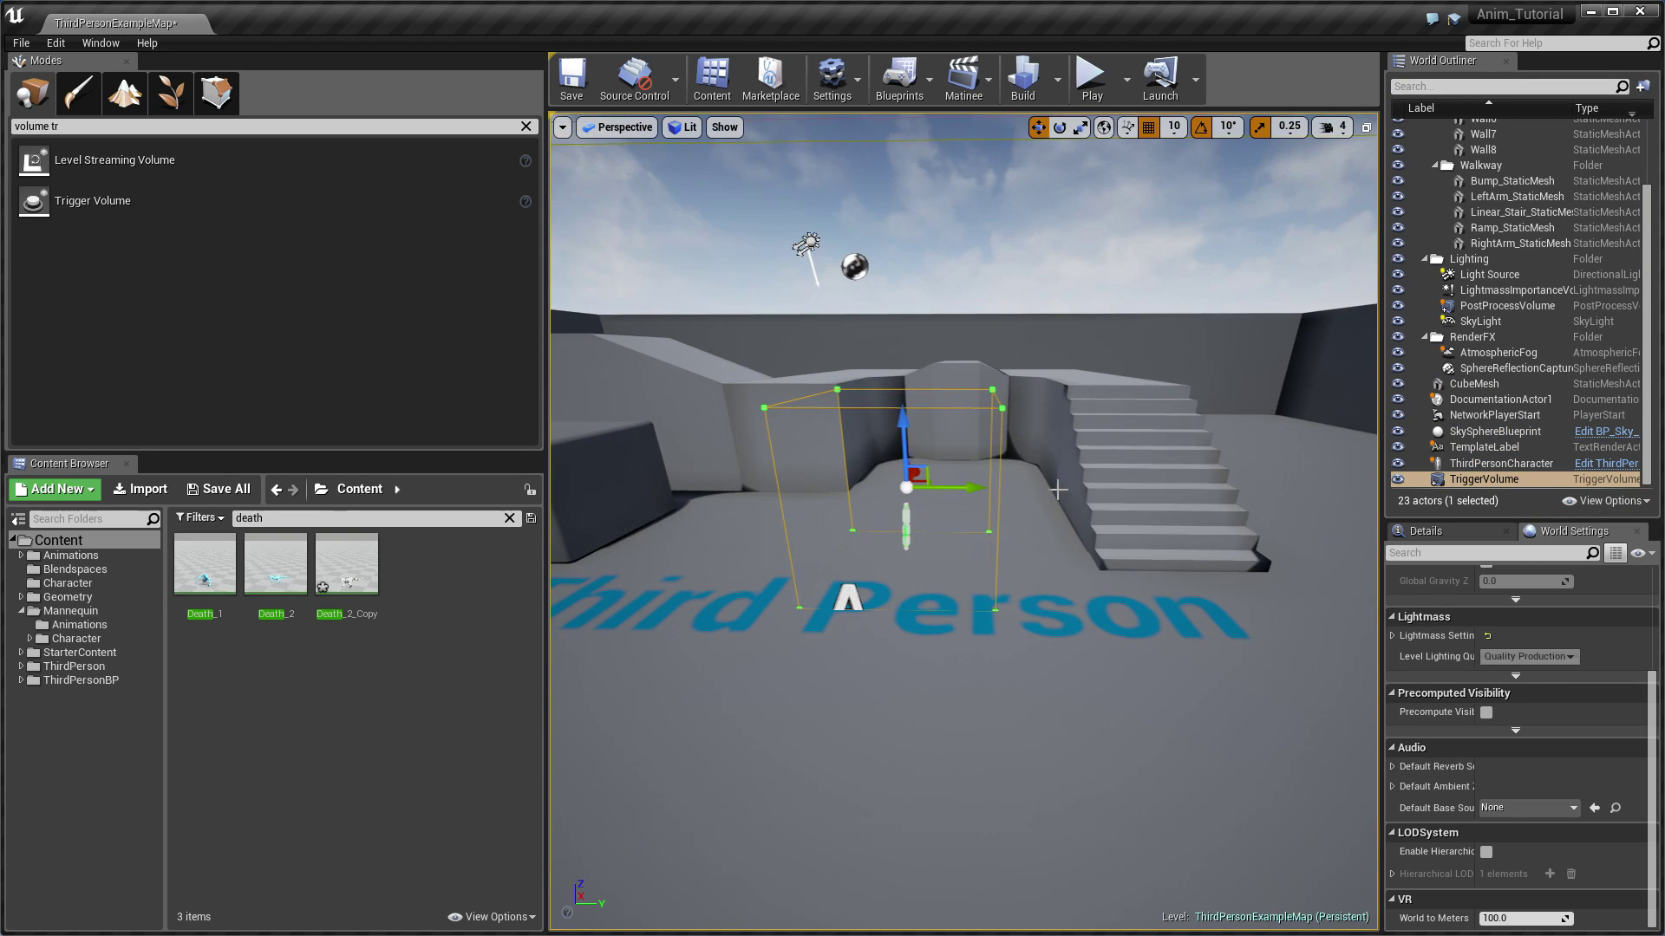
scroll(1316, 143, "down", 3)
key("ctrl+p")
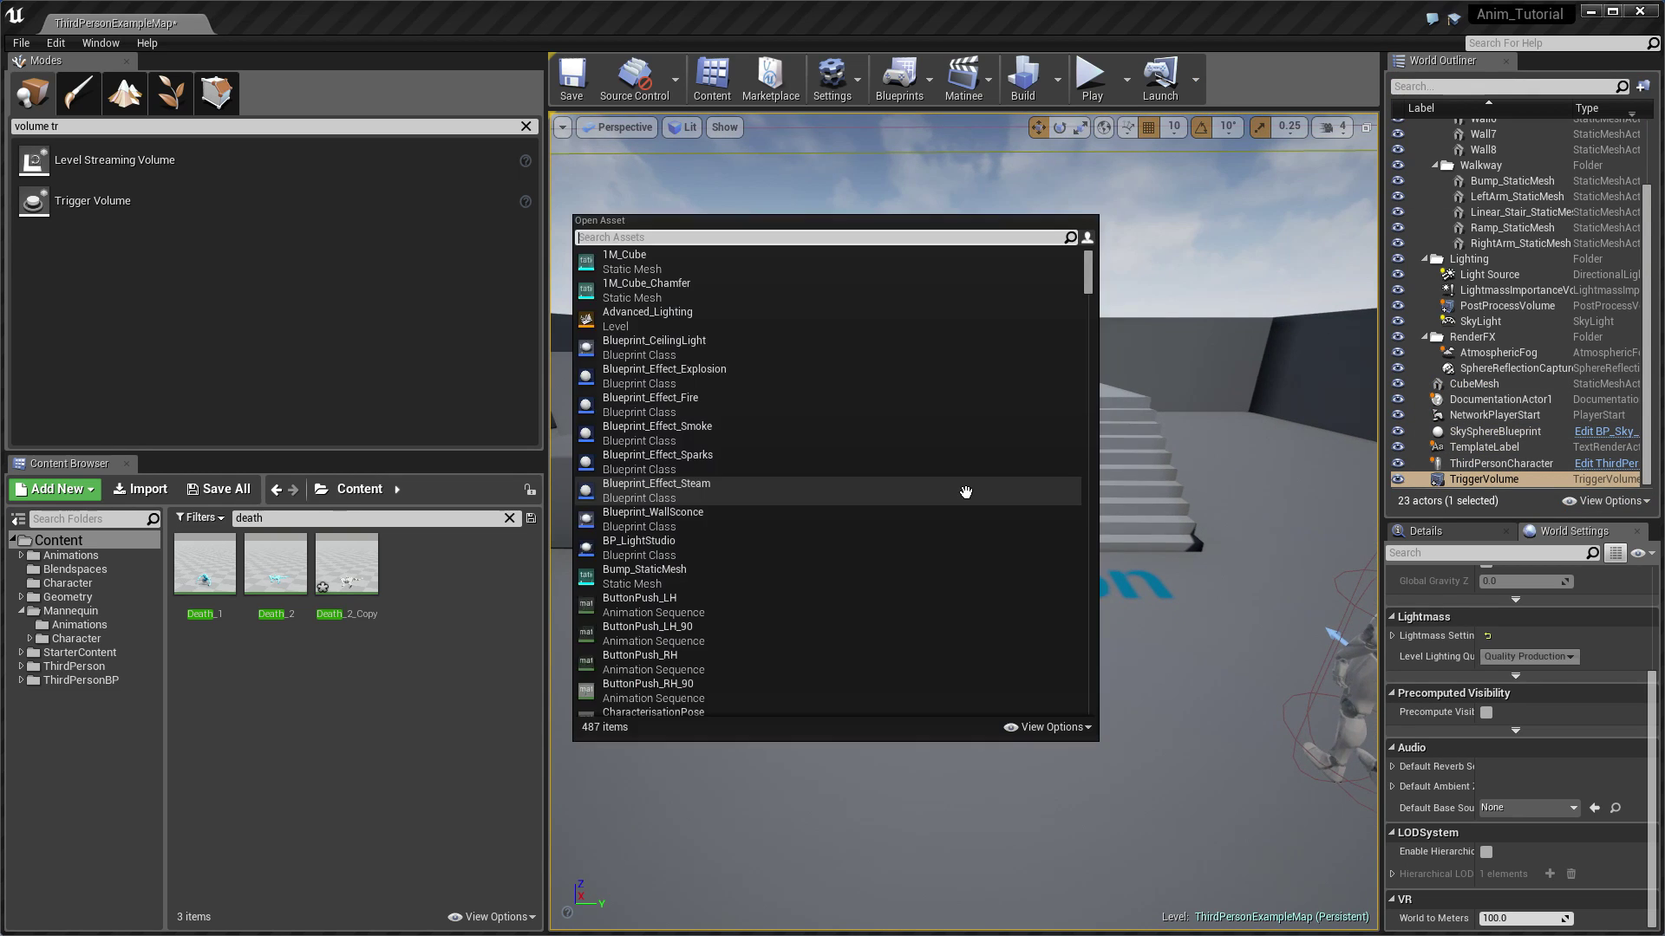
key("Escape")
left_click(902, 76)
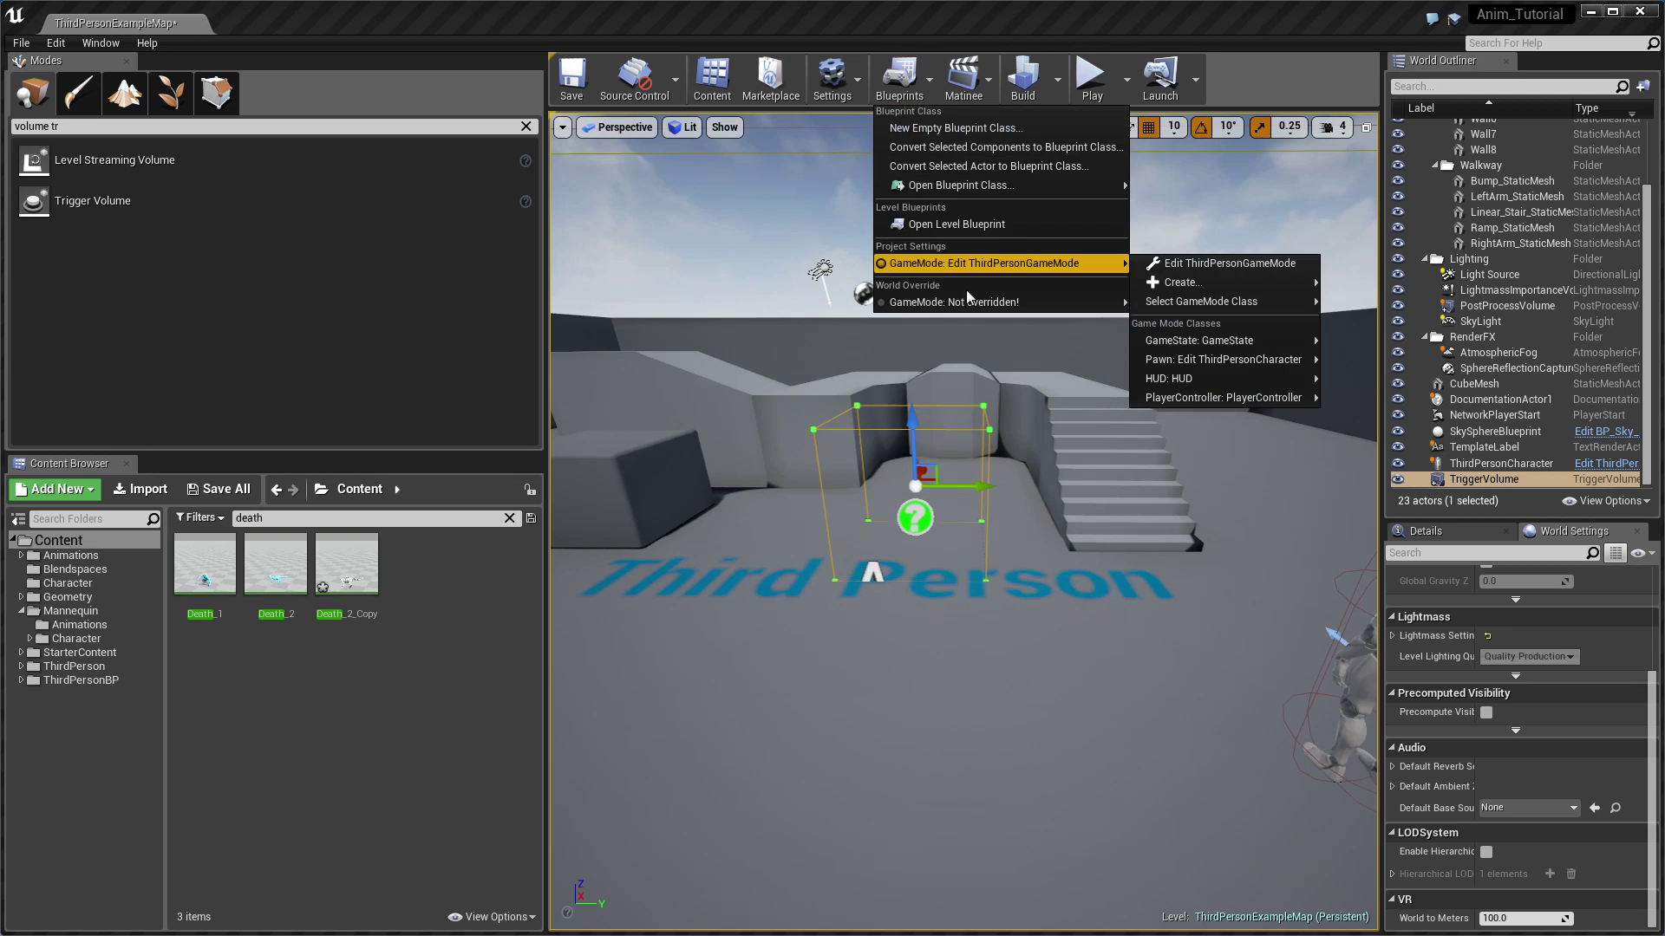
left_click(986, 232)
left_click_drag(1064, 389, 1053, 390)
left_click(1173, 439)
Step: Add a Disable Movement (CharacterMovement) node from the upper cast's As Third Person Character output and run it after the checked SET Is Dead node
right_click_drag(1121, 469, 983, 464)
left_click_drag(817, 423, 938, 456)
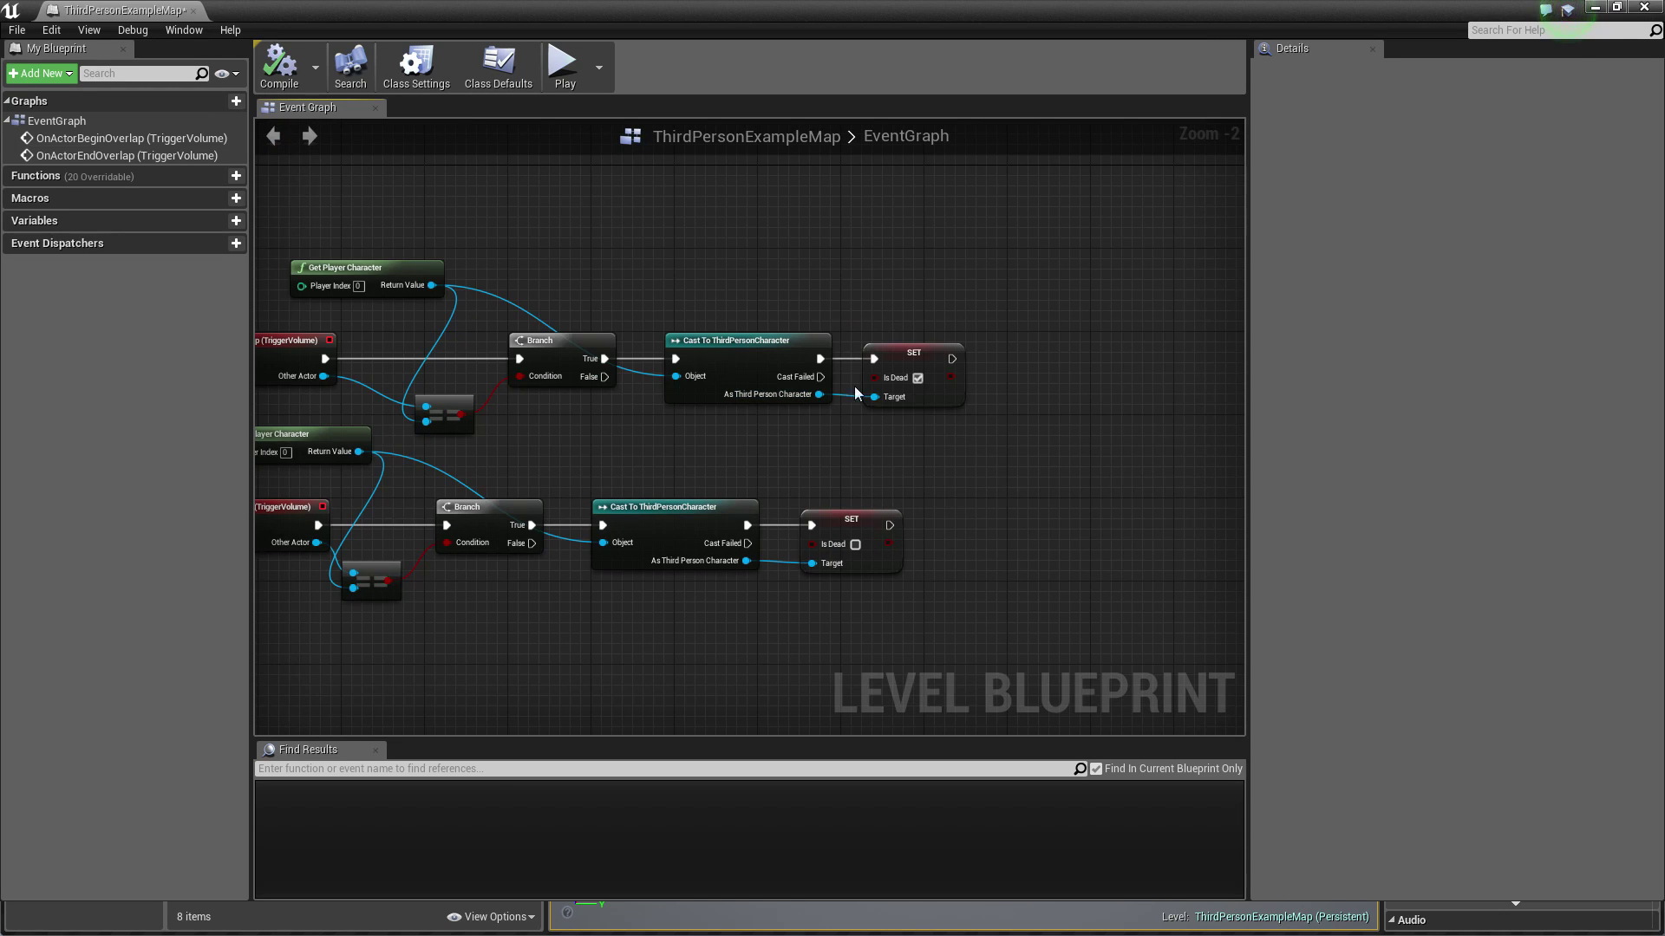
left_click_drag(819, 395, 990, 437)
type("disable")
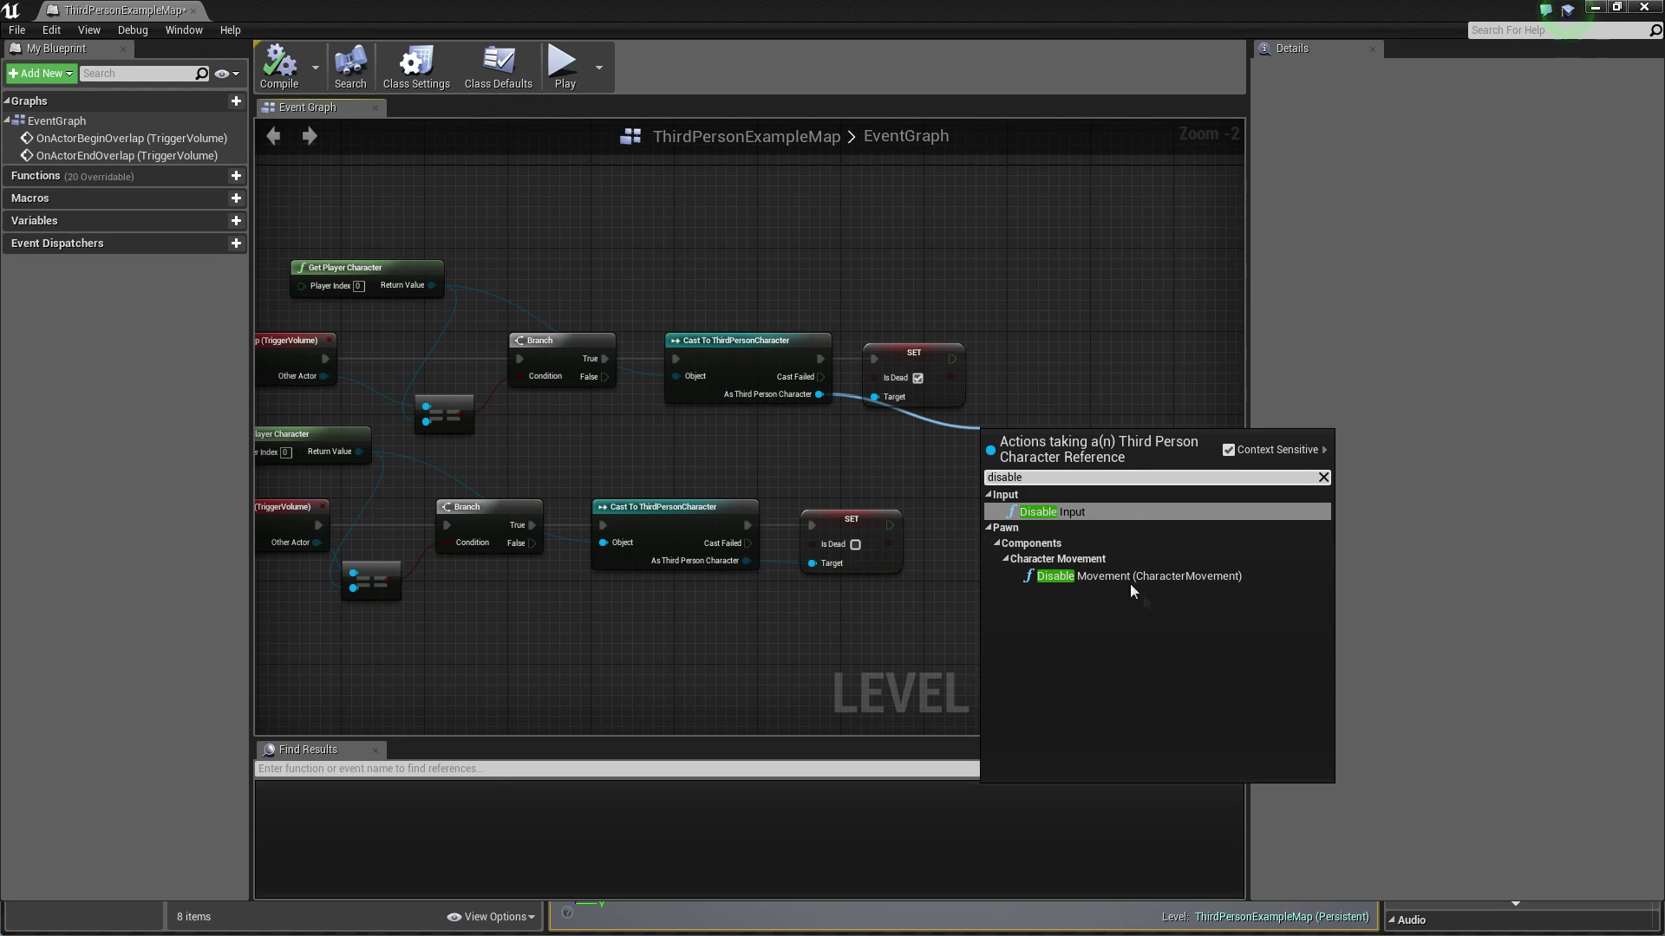
left_click(1123, 577)
left_click_drag(1072, 352, 1064, 336)
left_click(975, 347)
left_click_drag(951, 358, 998, 358)
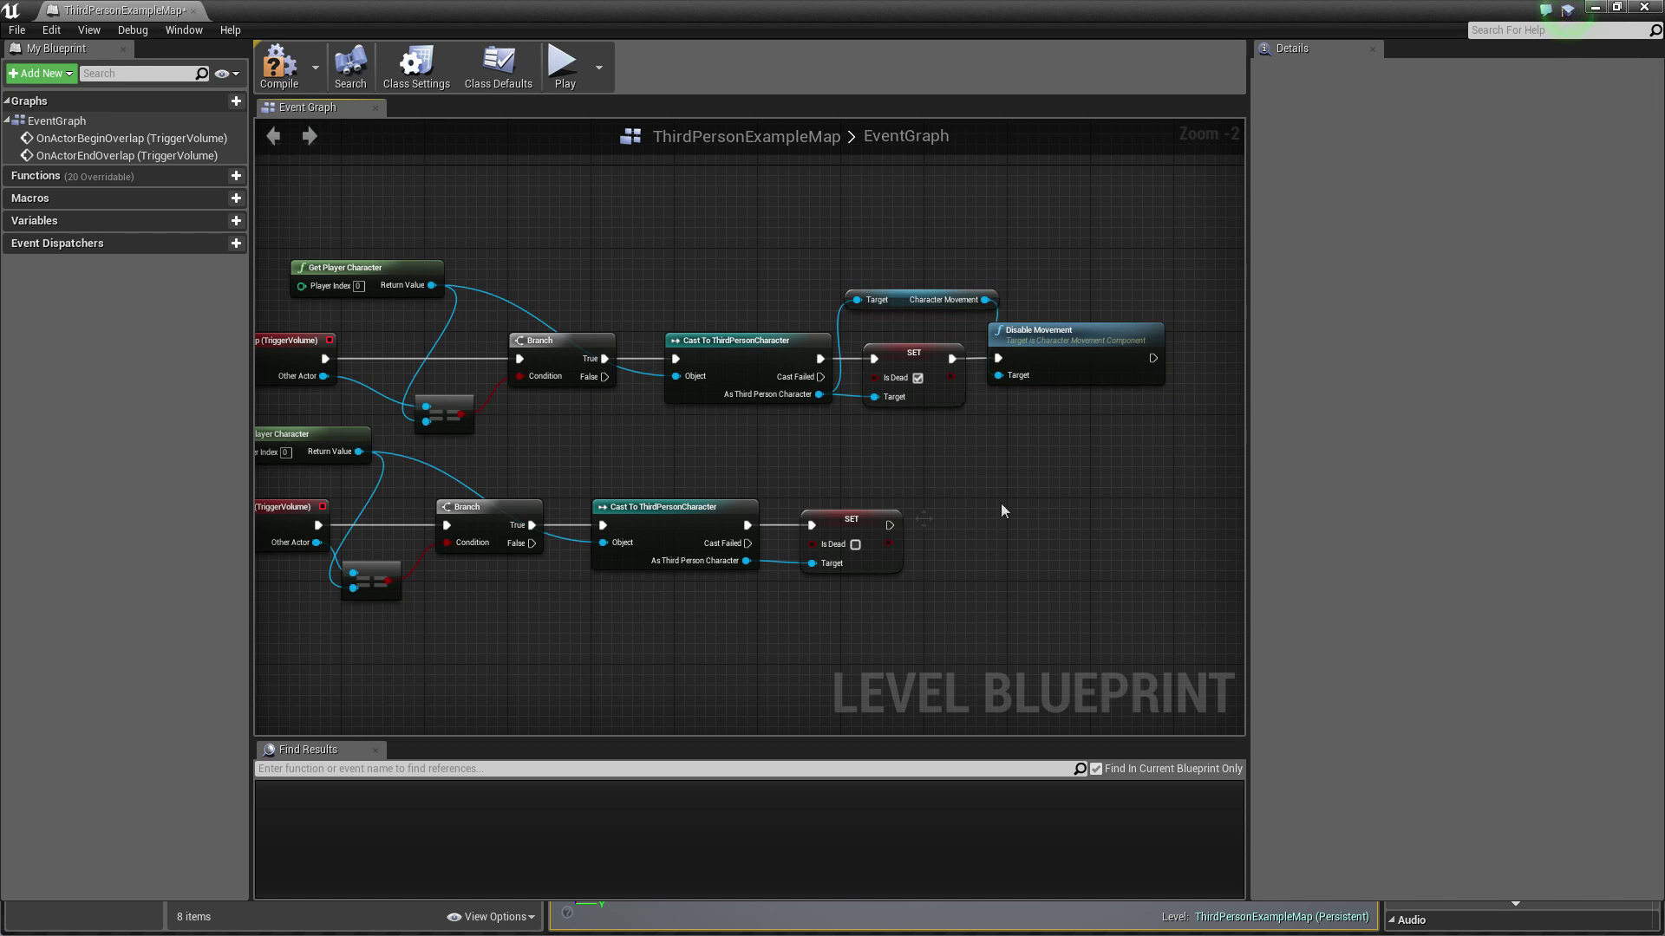
Step: Add an unchecked Set Use Controller Rotation Yaw node targeting the upper cast's character and wire it after Disable Movement
right_click_drag(991, 498, 991, 529)
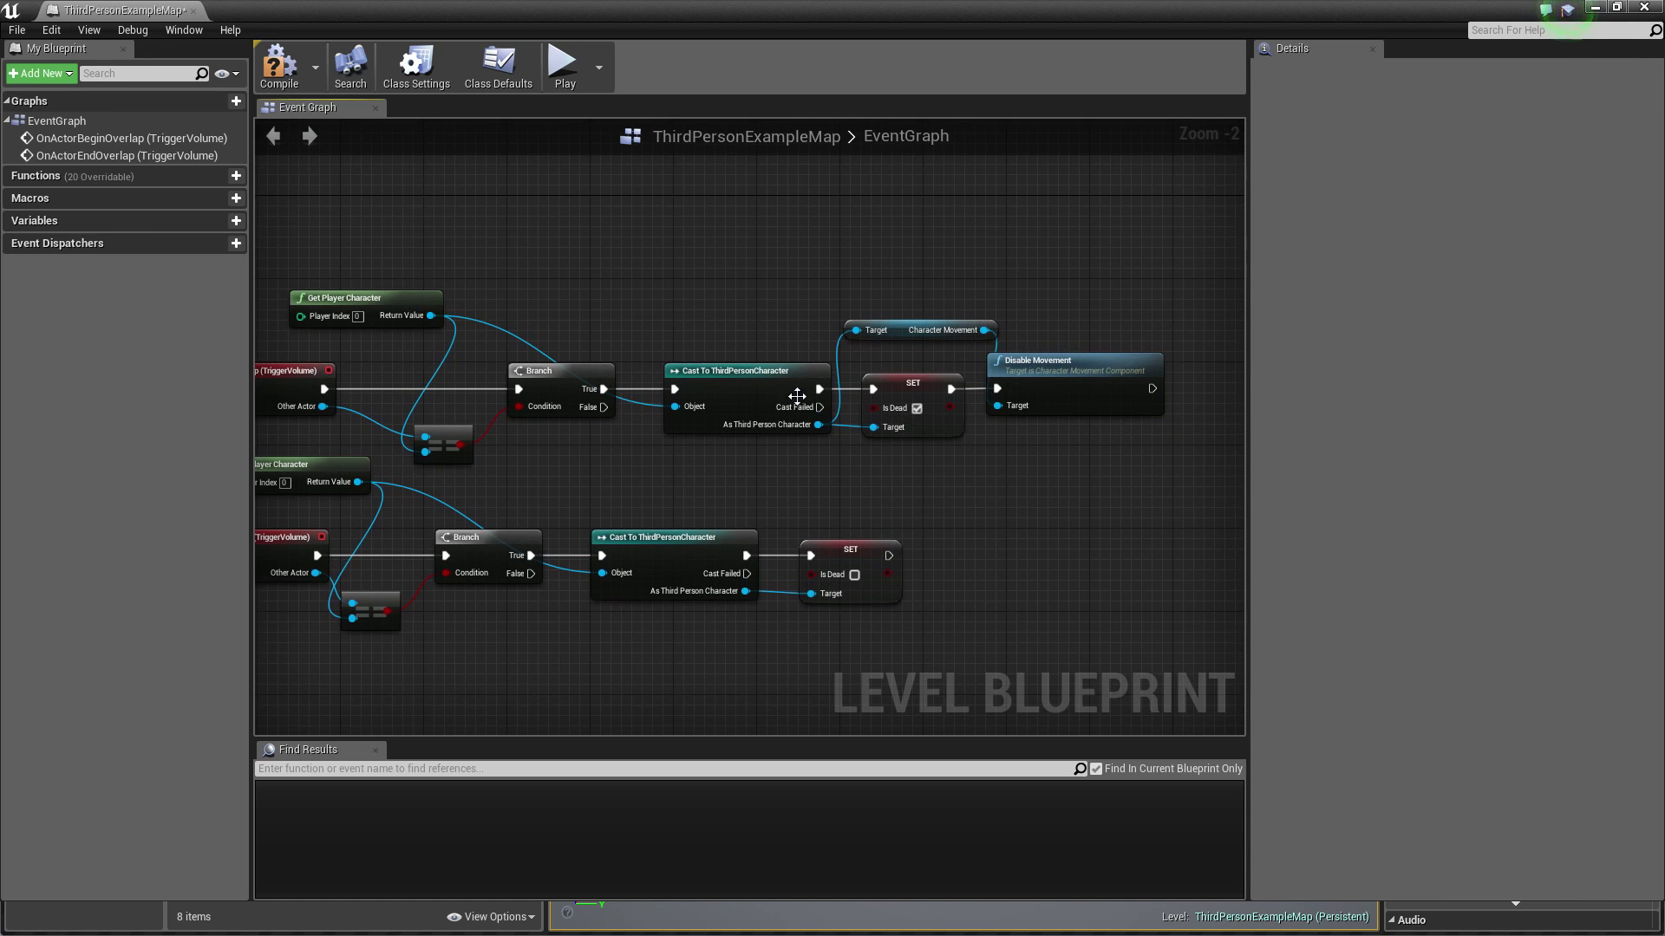
left_click_drag(817, 424, 976, 473)
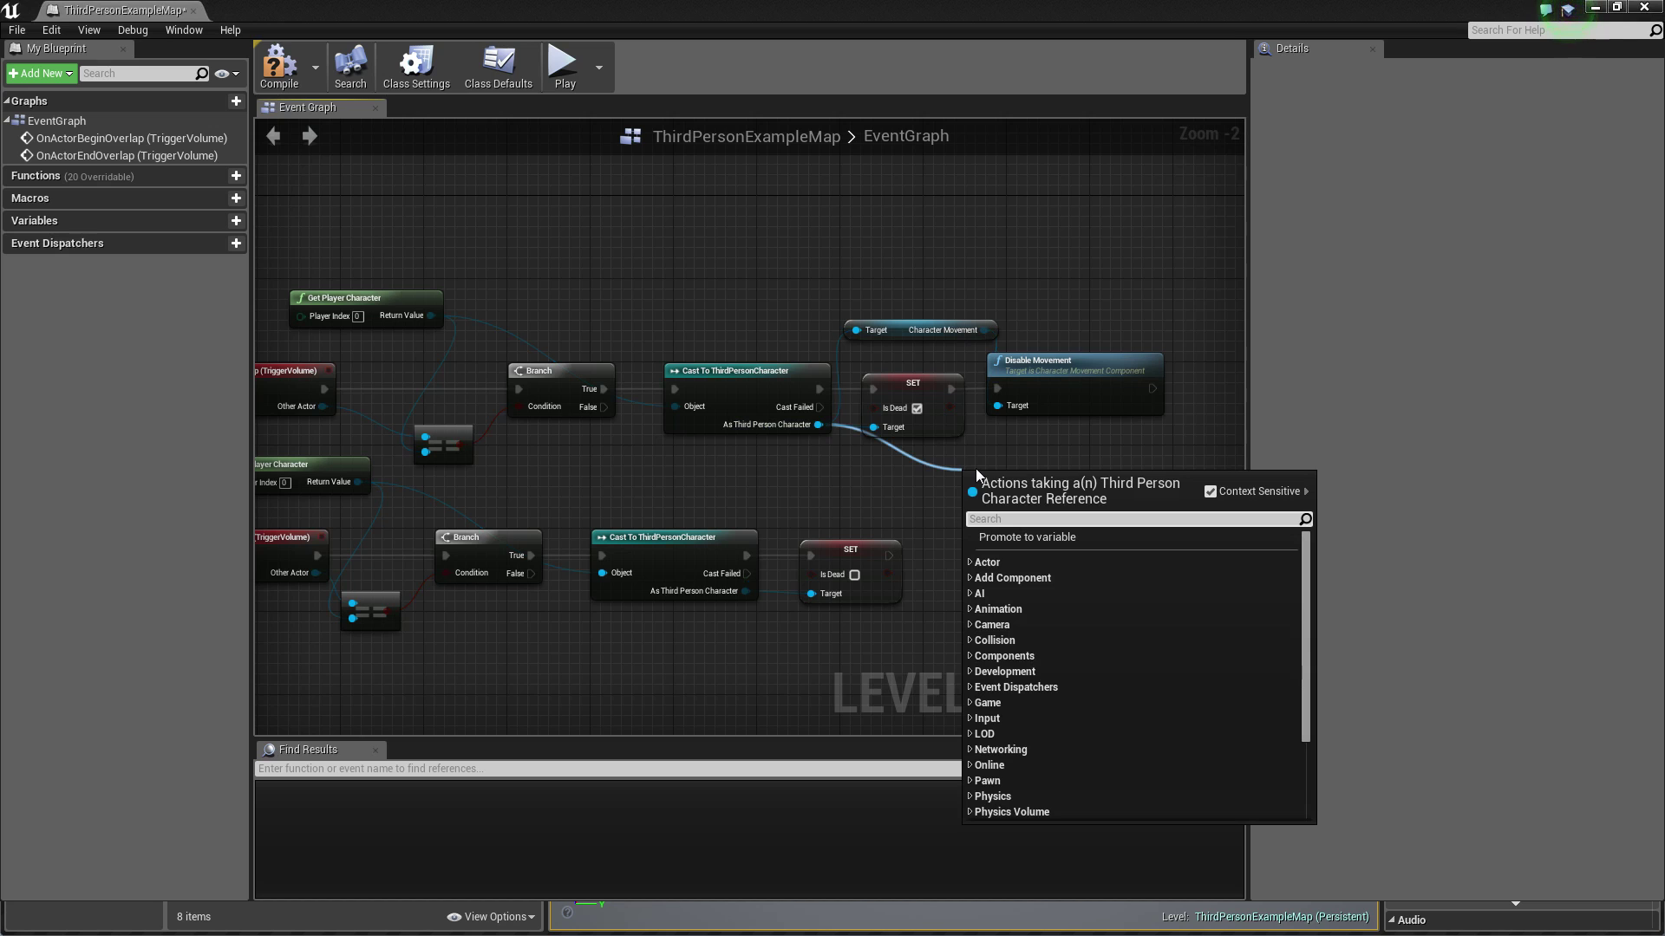
type("set yaw")
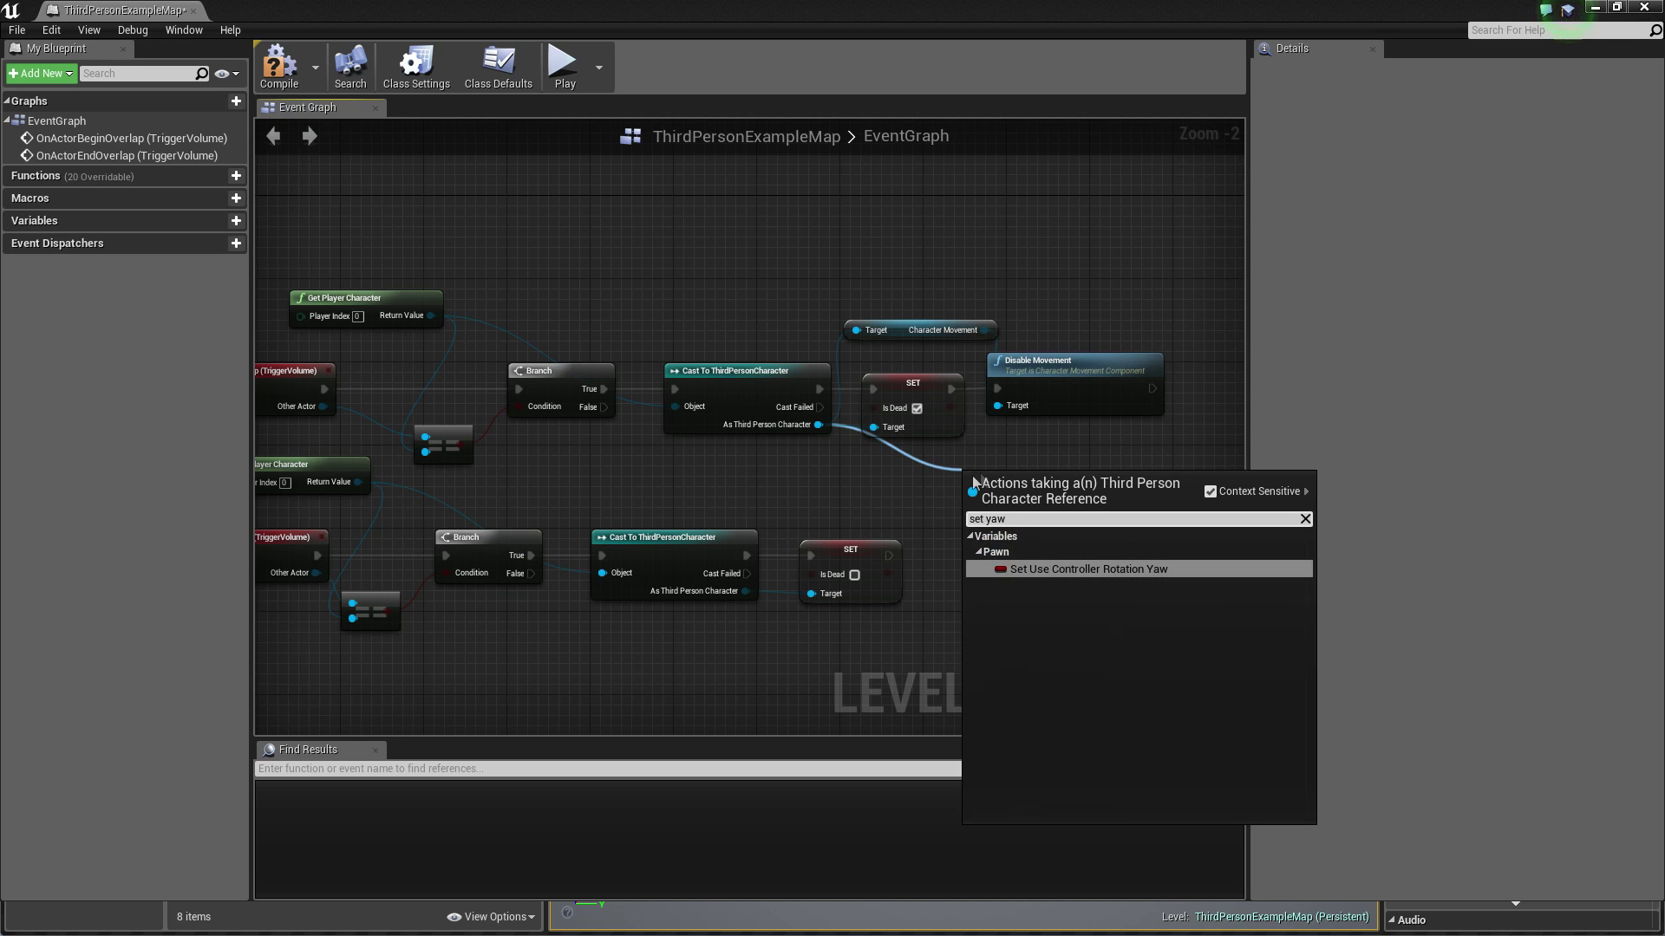
left_click(1087, 567)
right_click_drag(1097, 490, 888, 491)
left_click_drag(769, 507, 819, 425)
left_click_drag(808, 484, 1037, 381)
left_click(865, 247)
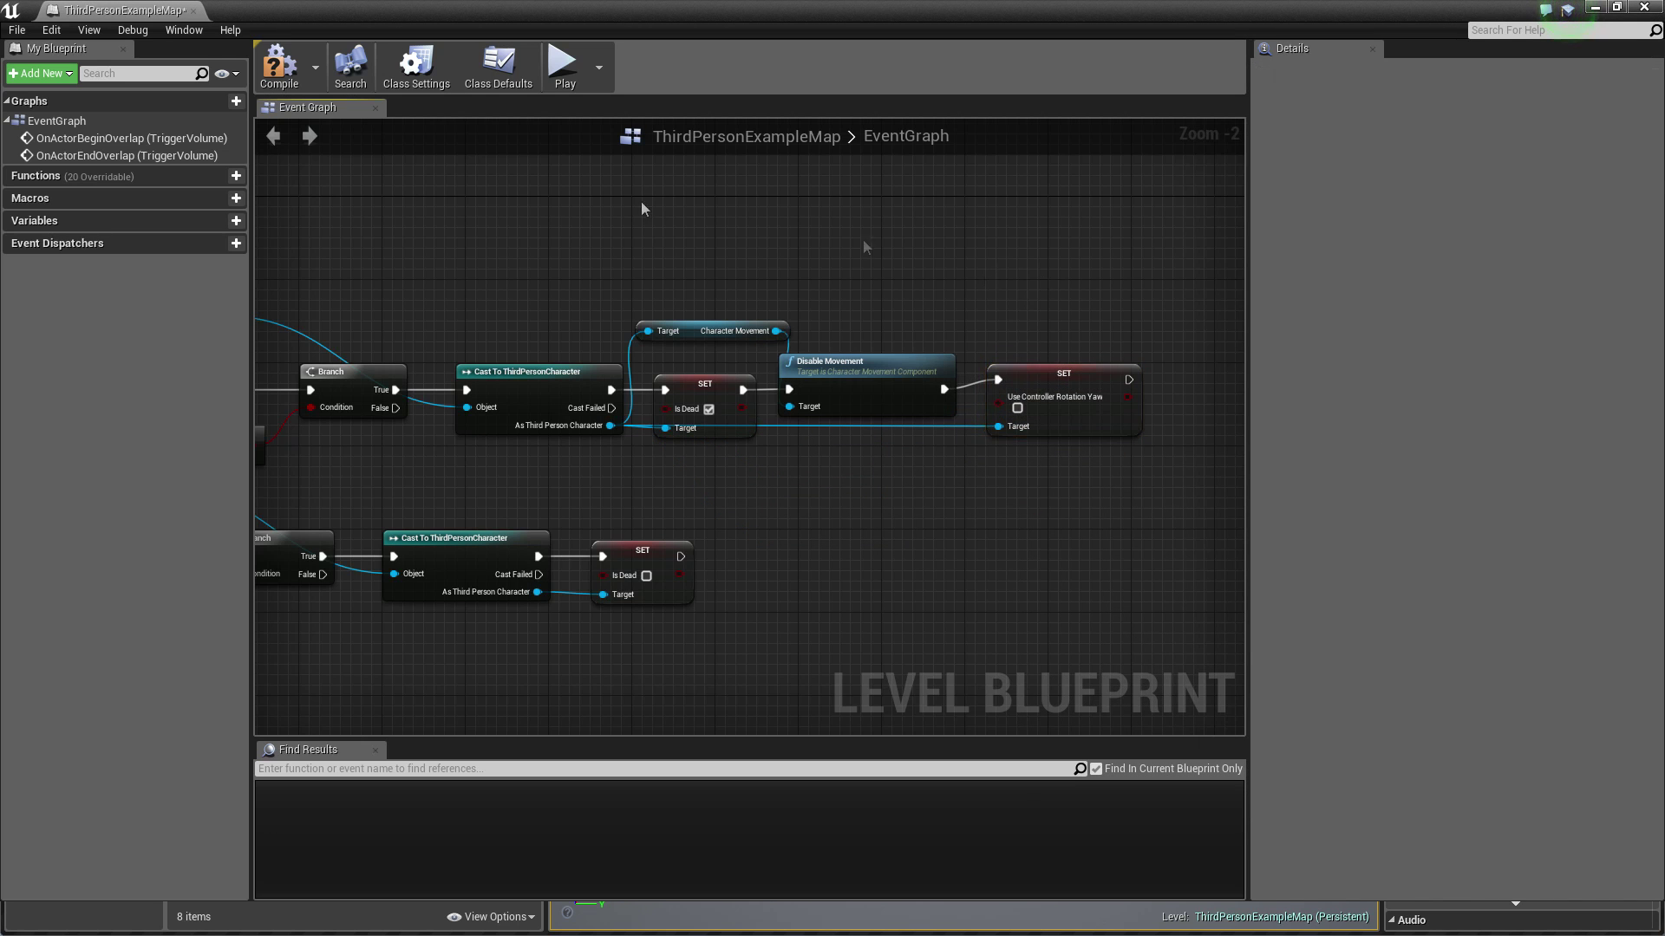
Step: Playtest walking the character into the trigger volume and try to move and jump during the death animation
left_click(1598, 10)
left_click(1093, 79)
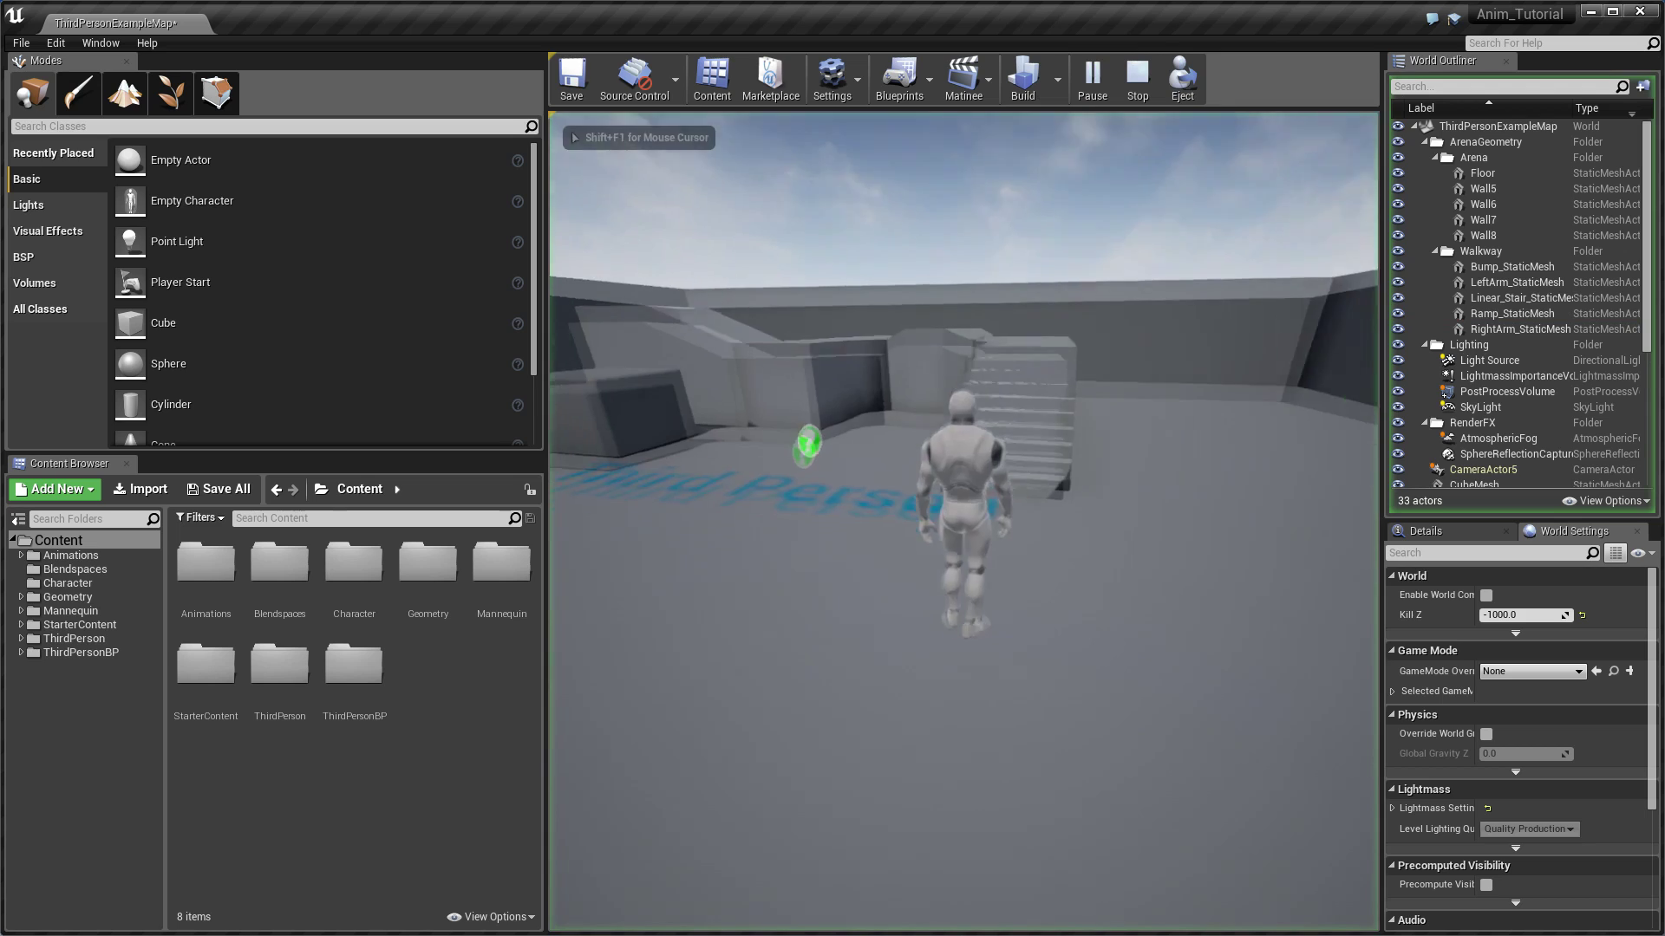
key("w")
key("space")
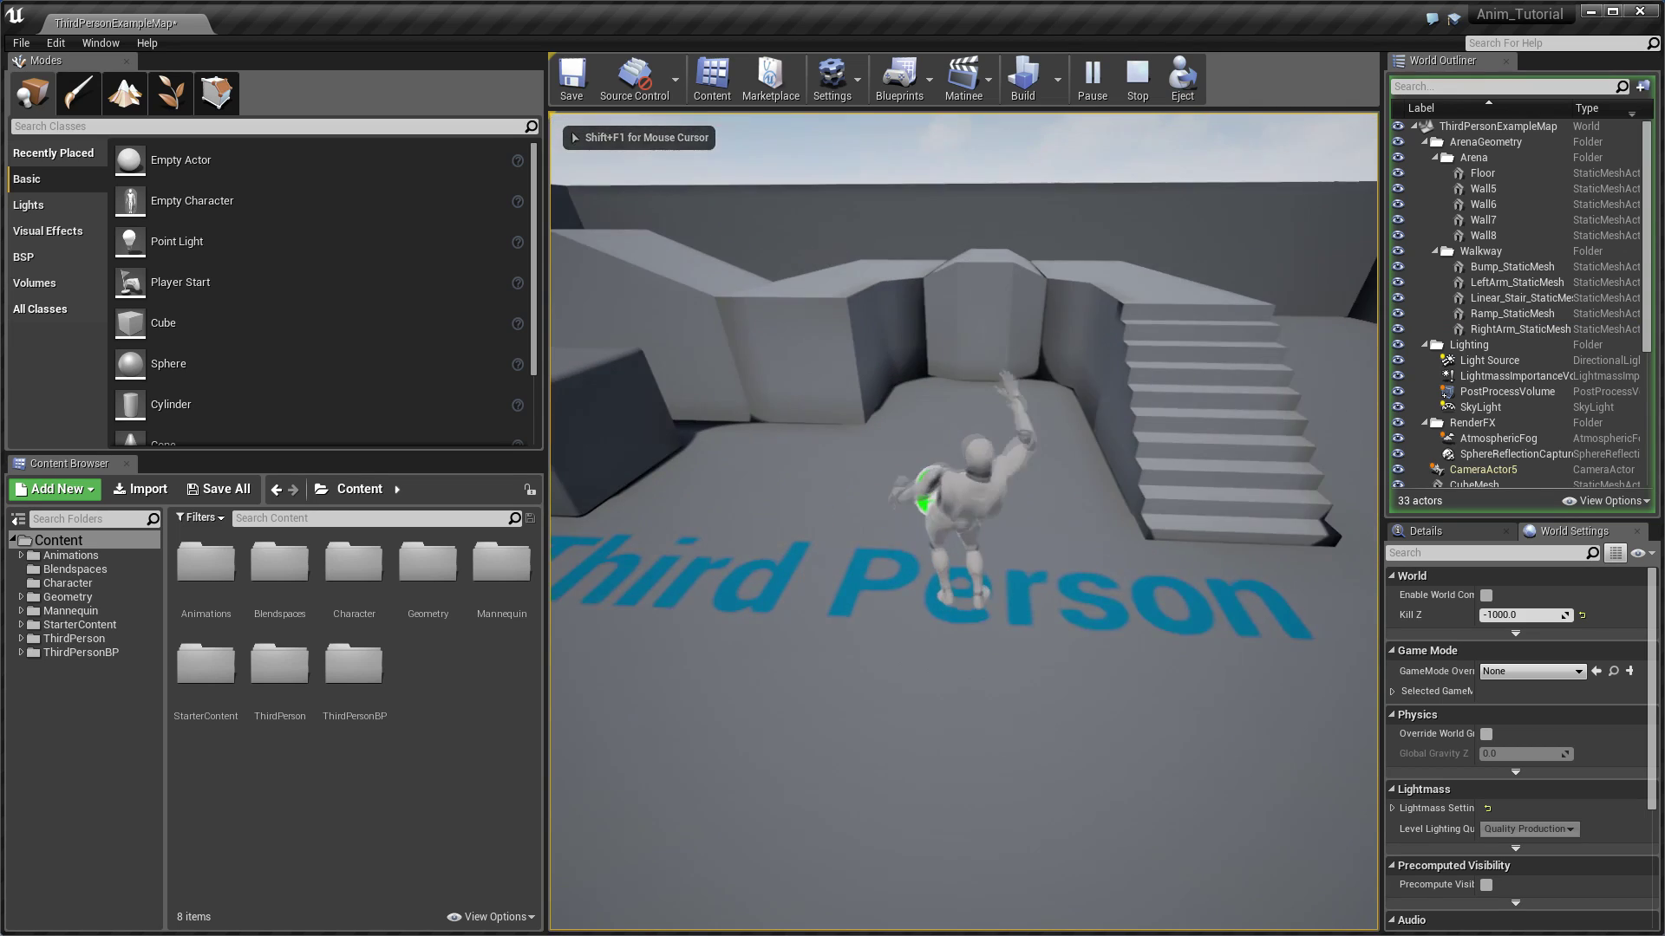
key("w")
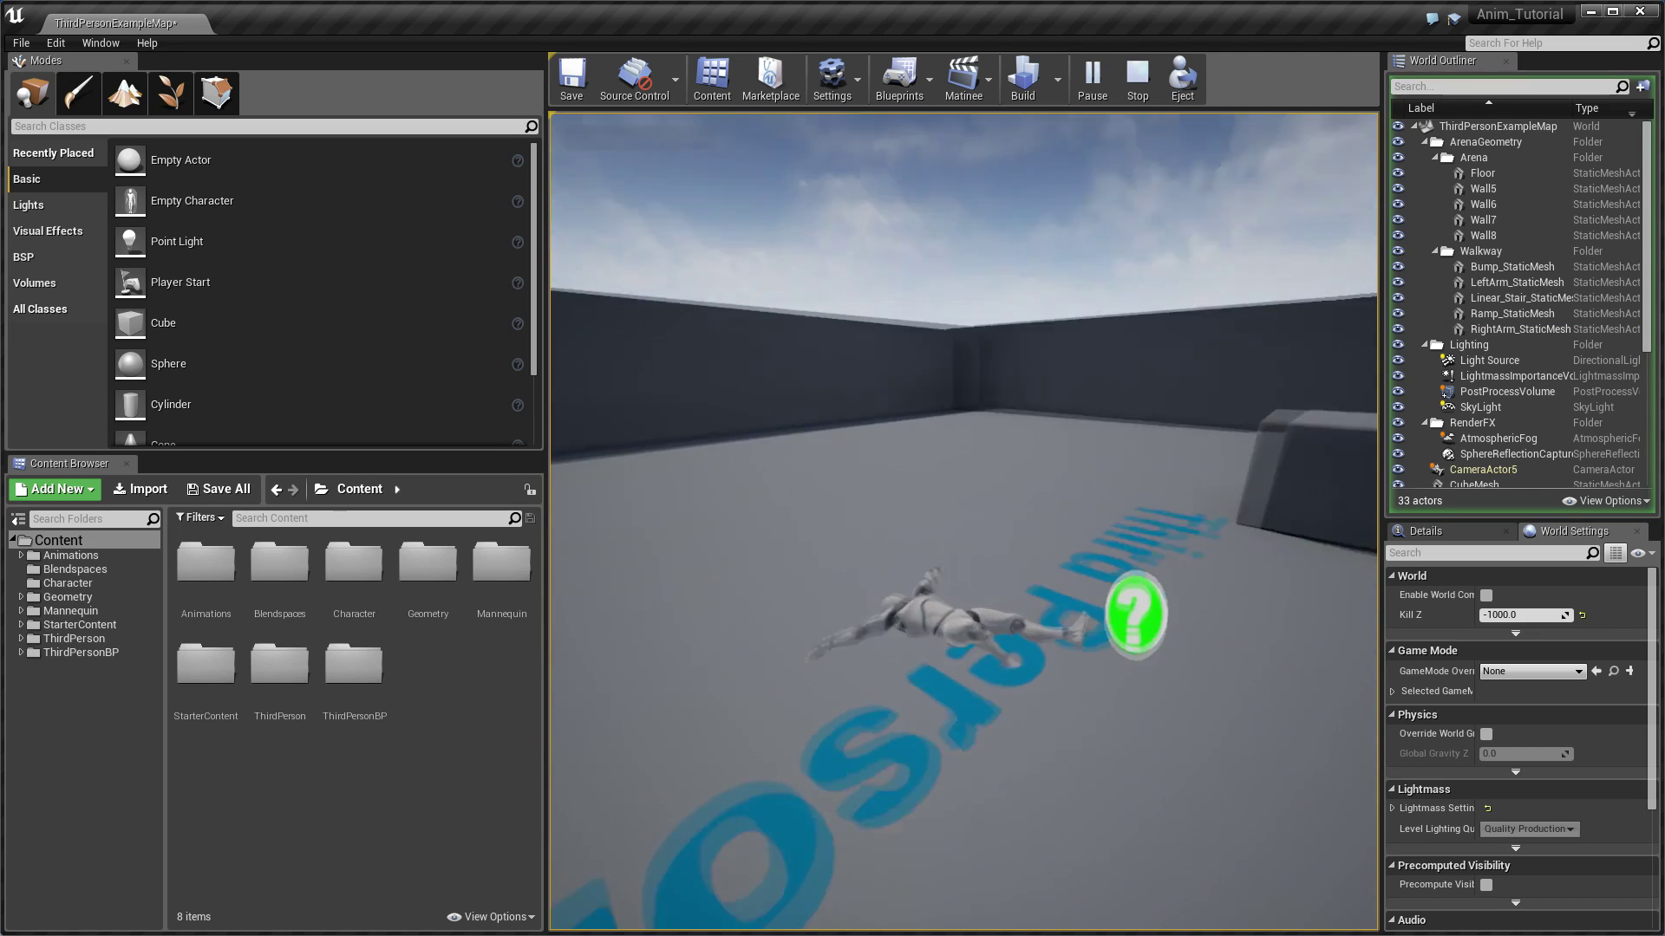